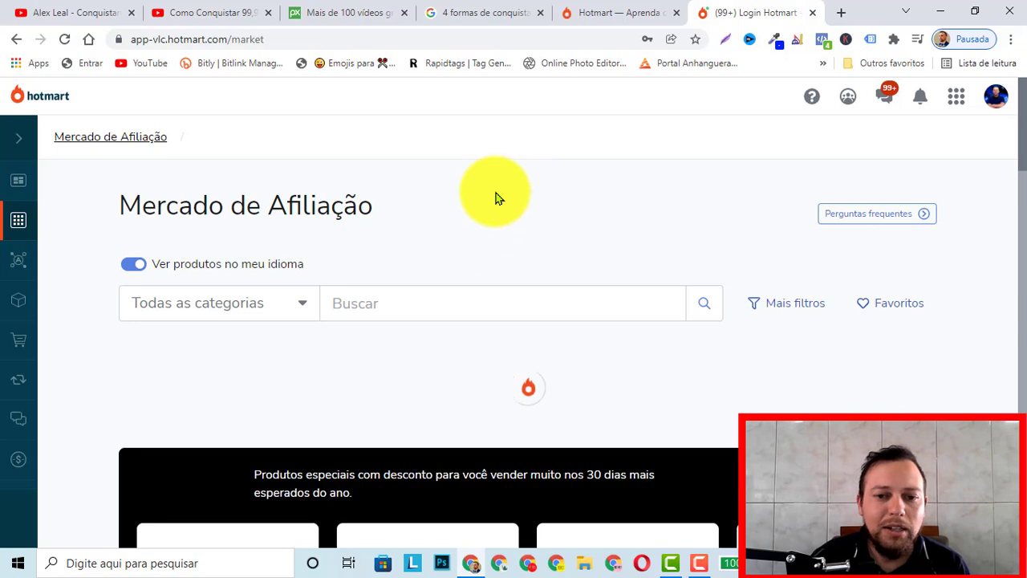
Browse the Hotmart affiliate marketplace and show all products in the Mais quentes section.
scroll(607, 193, down, 1)
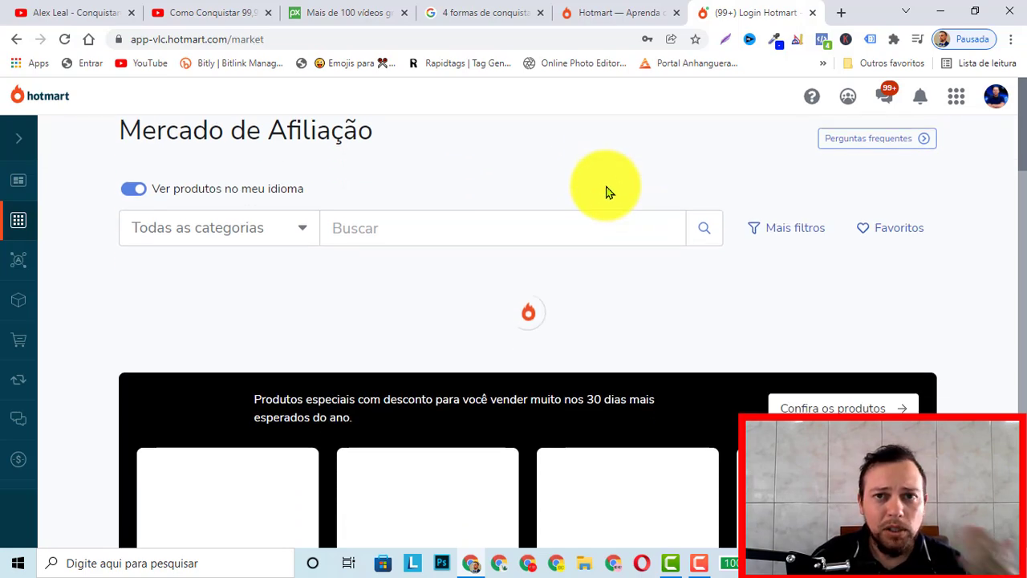
scroll(607, 192, down, 3)
scroll(607, 190, down, 1)
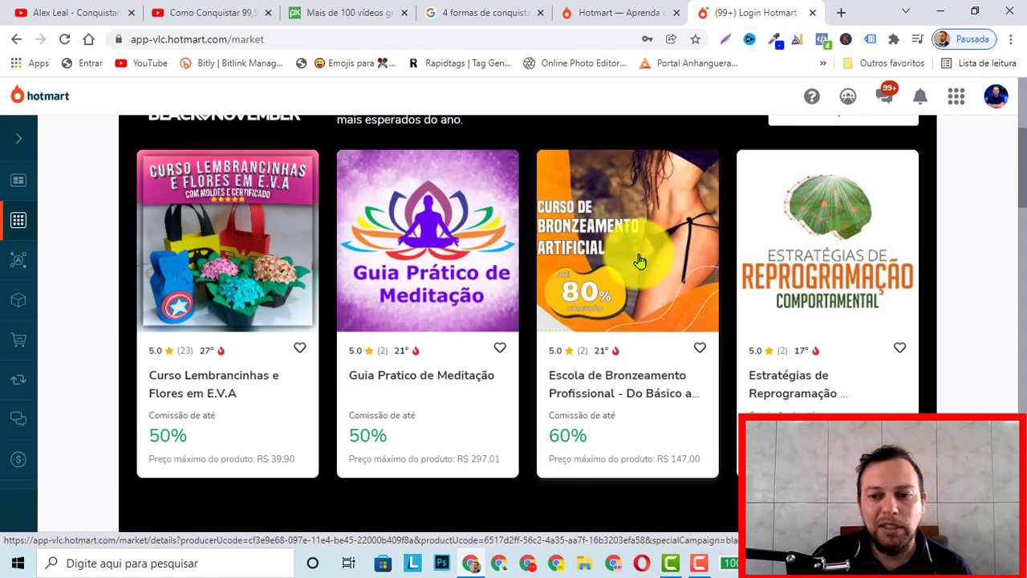
scroll(750, 361, down, 2)
scroll(539, 340, up, 6)
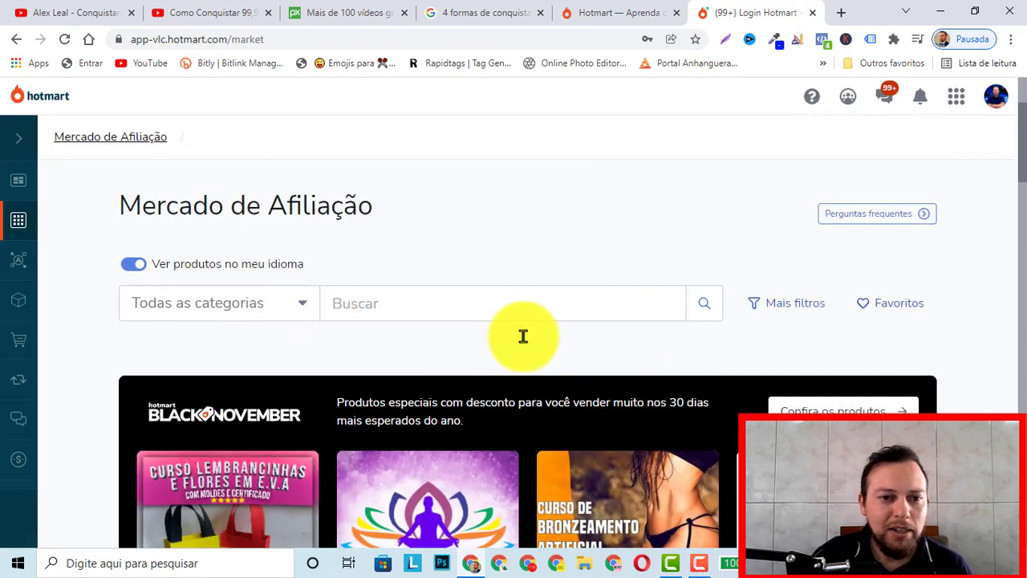
scroll(584, 442, down, 6)
scroll(361, 368, down, 5)
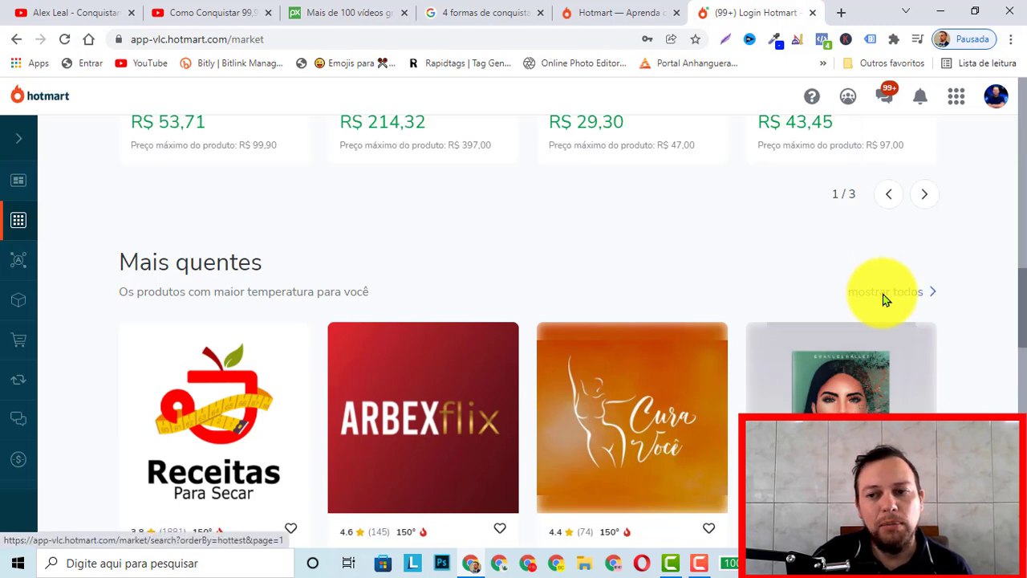
click(883, 299)
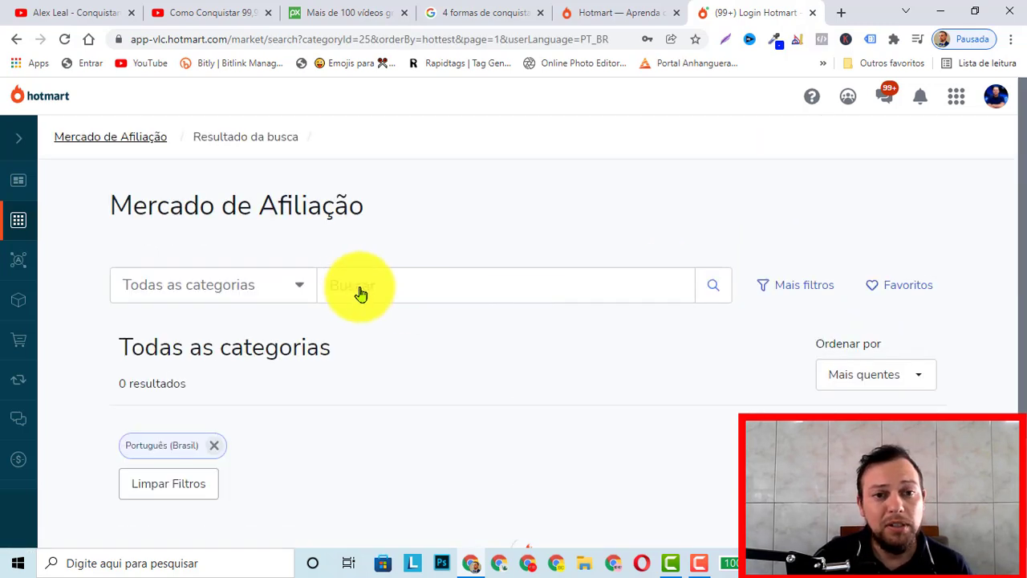
Examine the hottest products' ratings, temperatures and commissions in the affiliate marketplace results.
scroll(289, 349, down, 2)
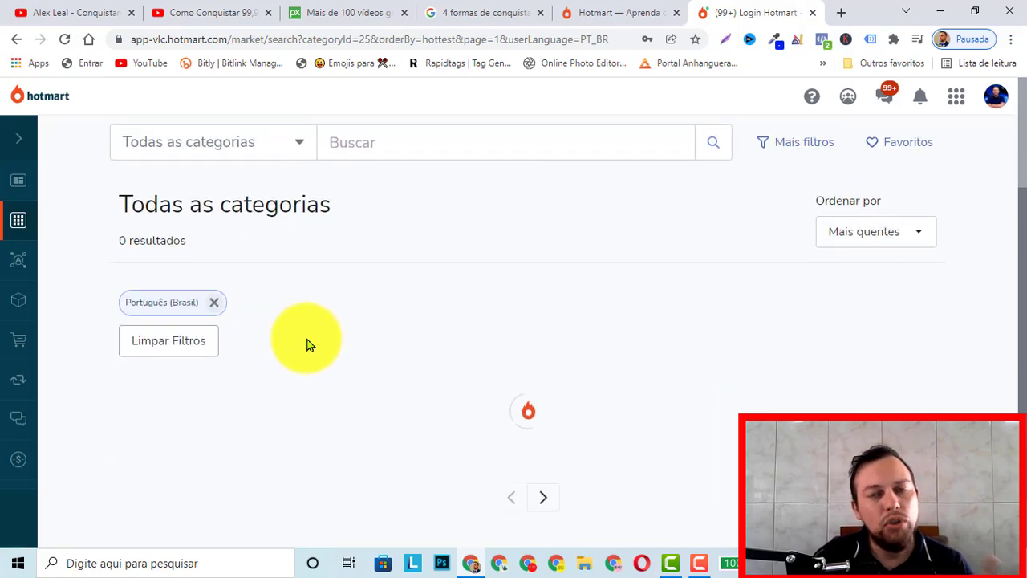
scroll(311, 346, down, 4)
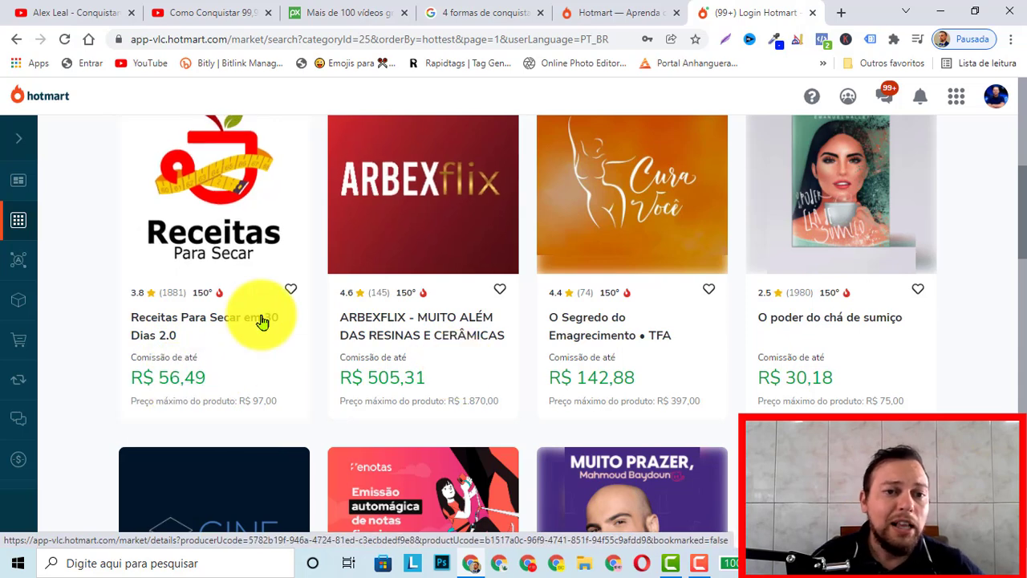
scroll(262, 321, up, 1)
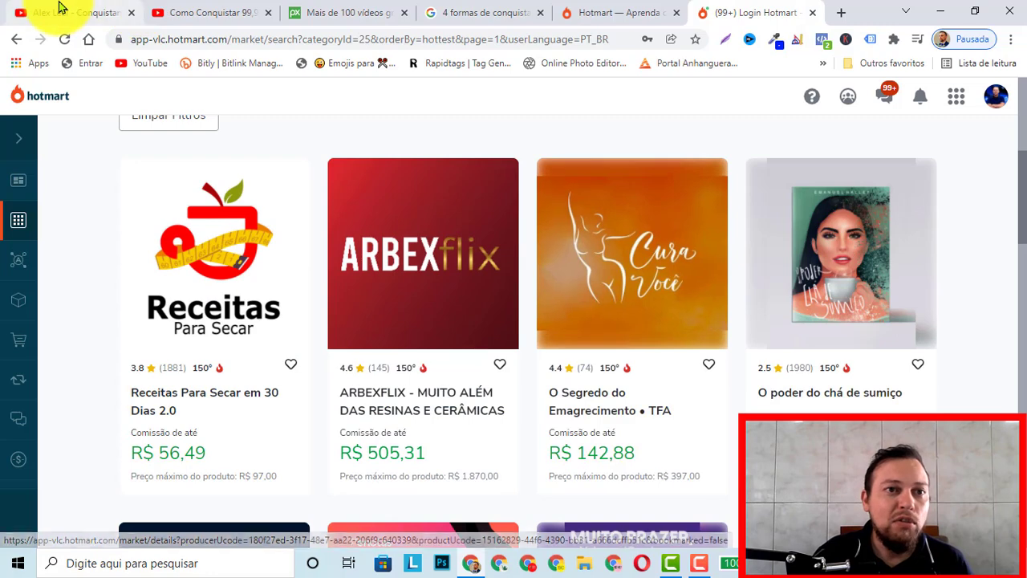
Revisit the YouTube video "Como Conquistar 99,9% Das Mulheres Sem Falar Nada" and view the Conquistando Sua Meta channel's home page.
click(189, 10)
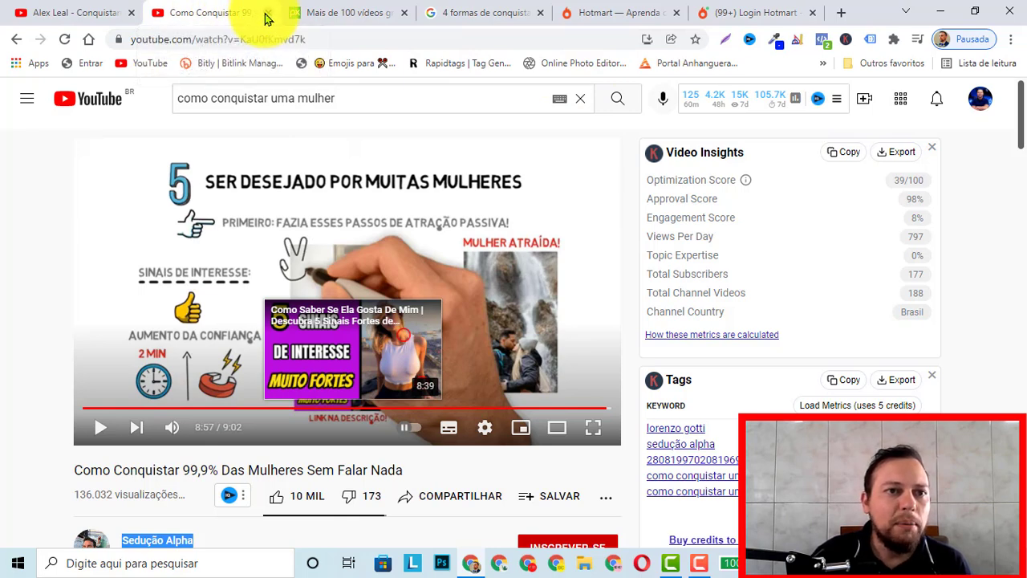
click(73, 14)
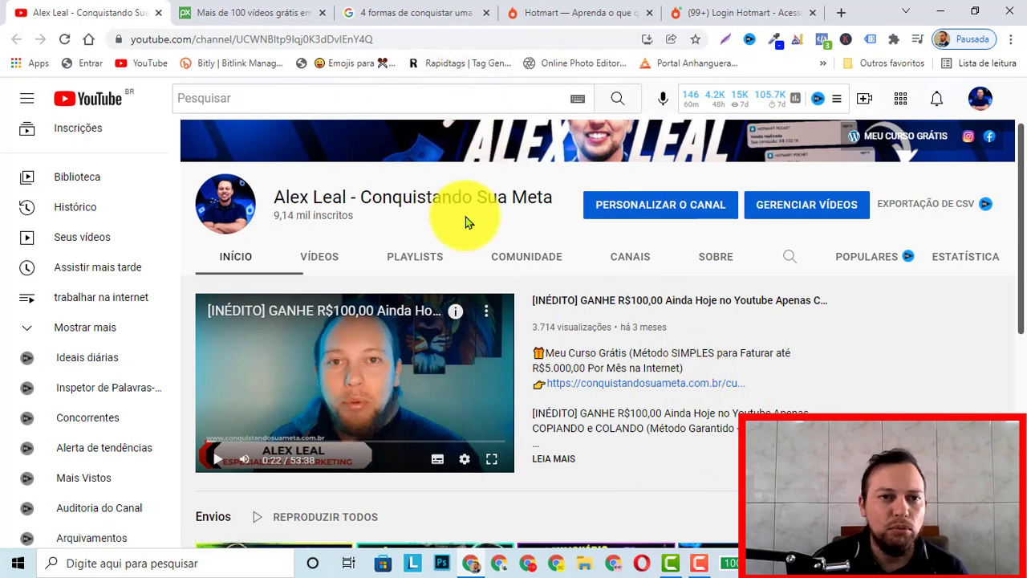
scroll(465, 221, up, 1)
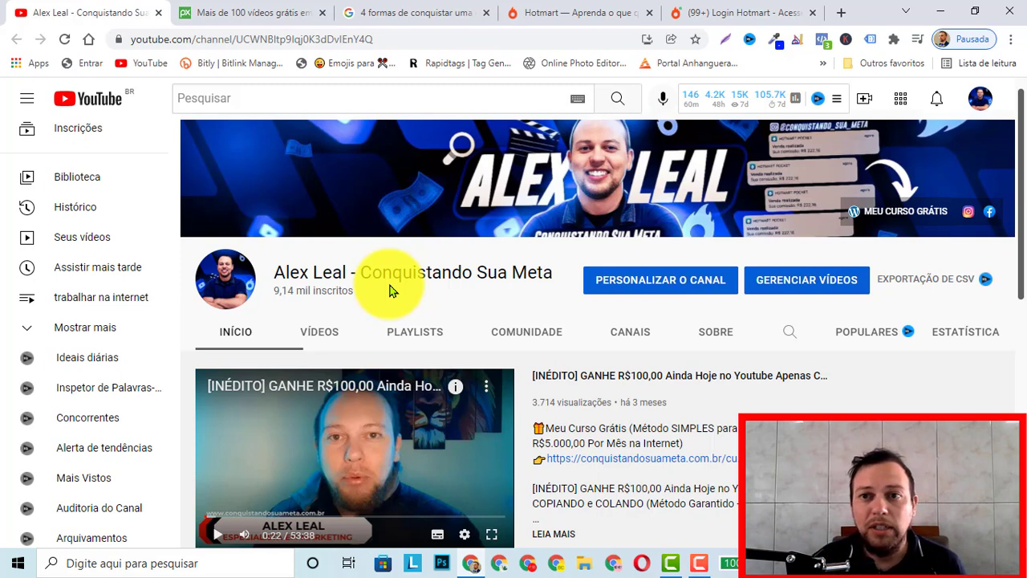
Switch to Pixabay and examine the free stock videos in the "casal" search results.
click(250, 15)
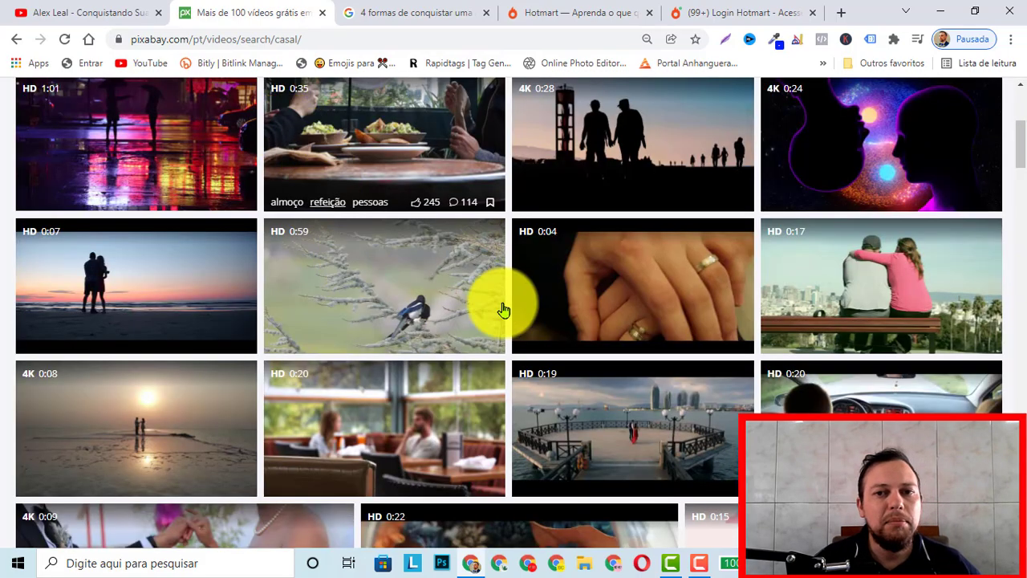
scroll(514, 309, up, 3)
scroll(471, 431, up, 1)
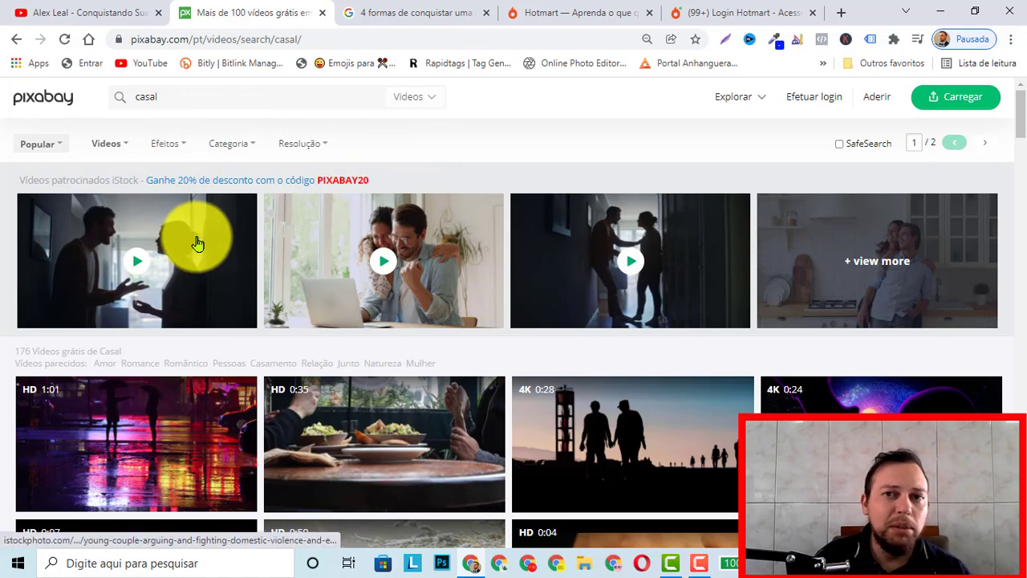
scroll(355, 318, down, 2)
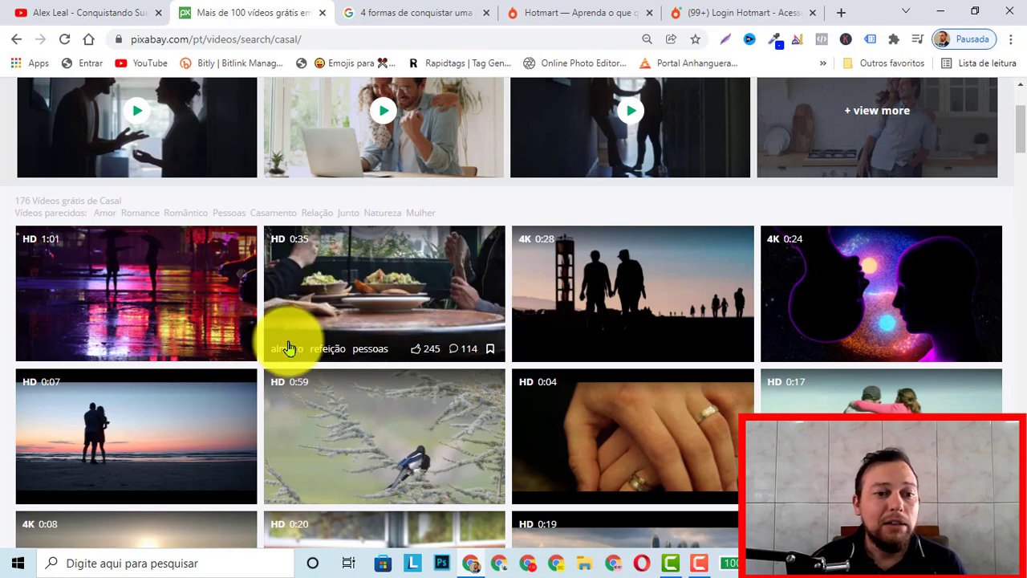
scroll(265, 341, down, 1)
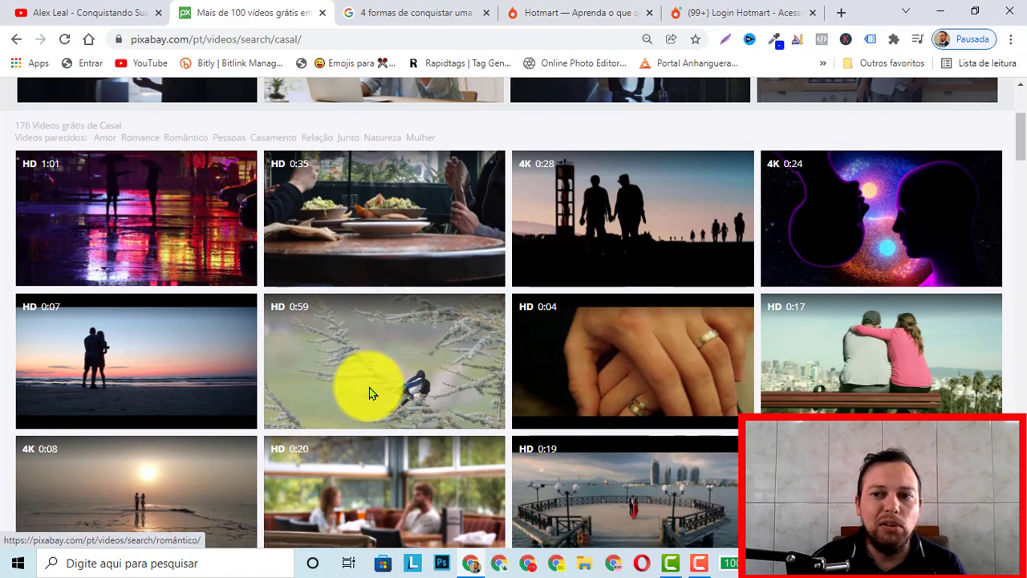
scroll(371, 393, up, 2)
scroll(561, 278, down, 2)
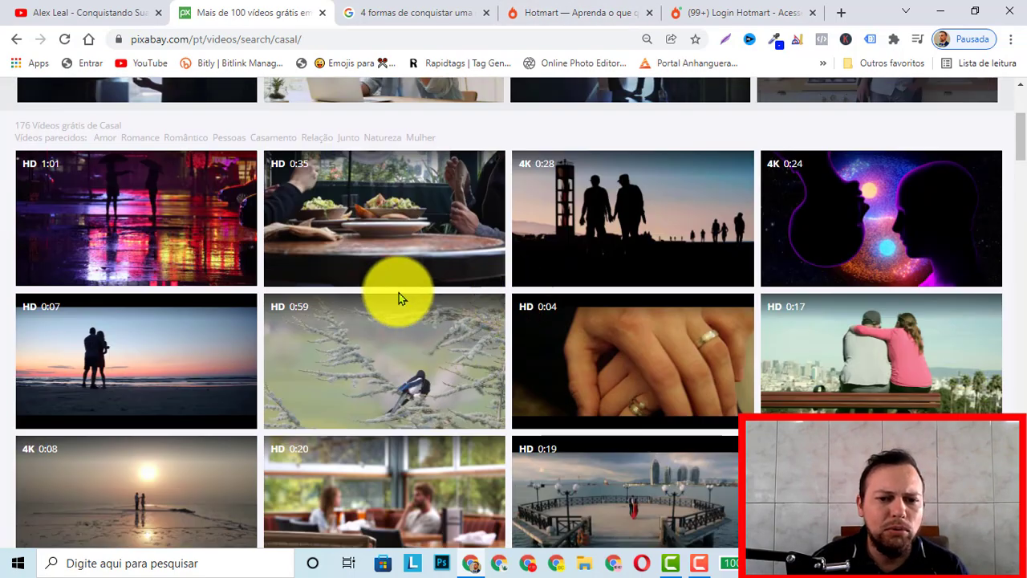
scroll(341, 397, up, 3)
scroll(488, 236, down, 2)
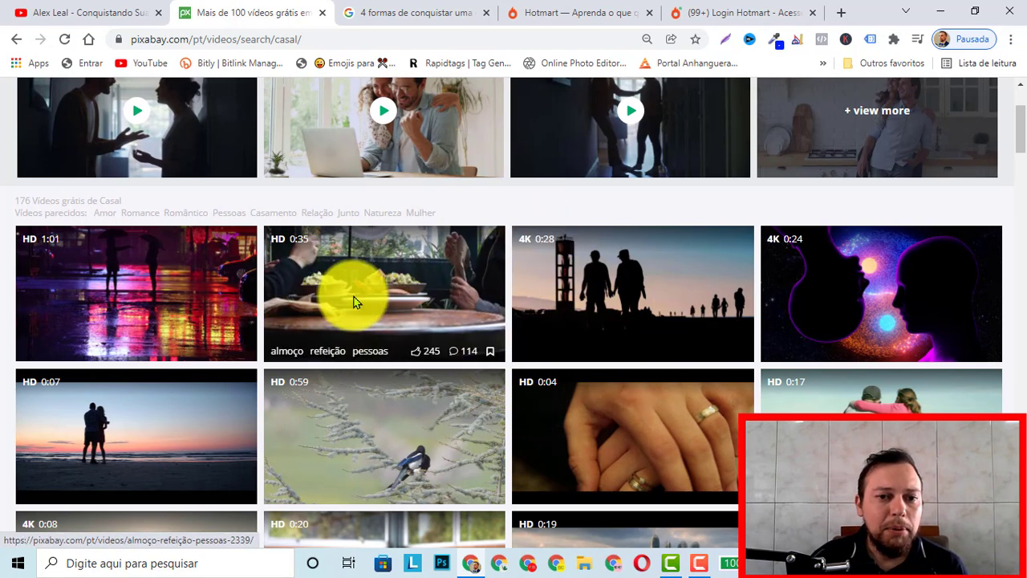
scroll(332, 406, down, 1)
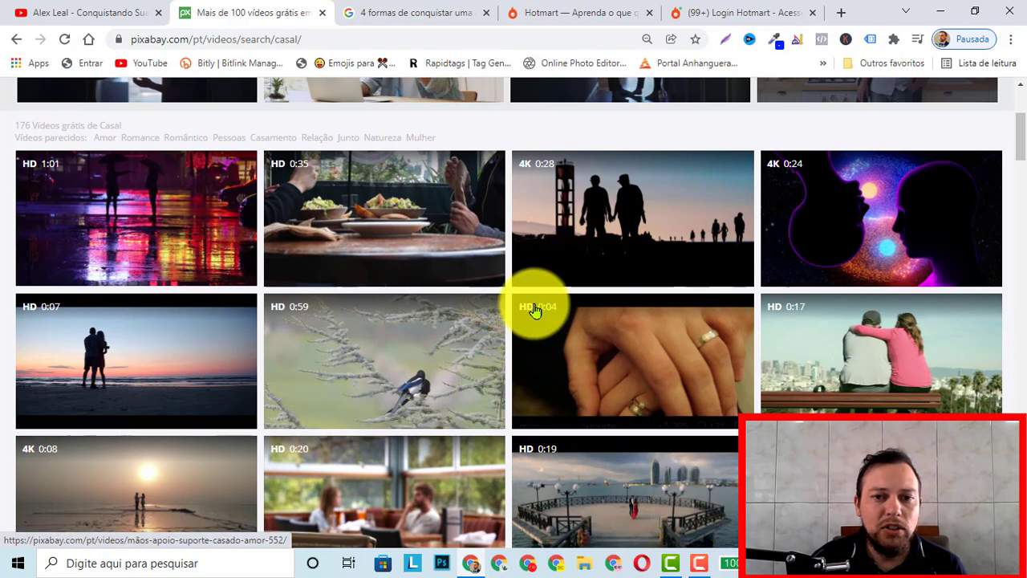
scroll(400, 354, up, 2)
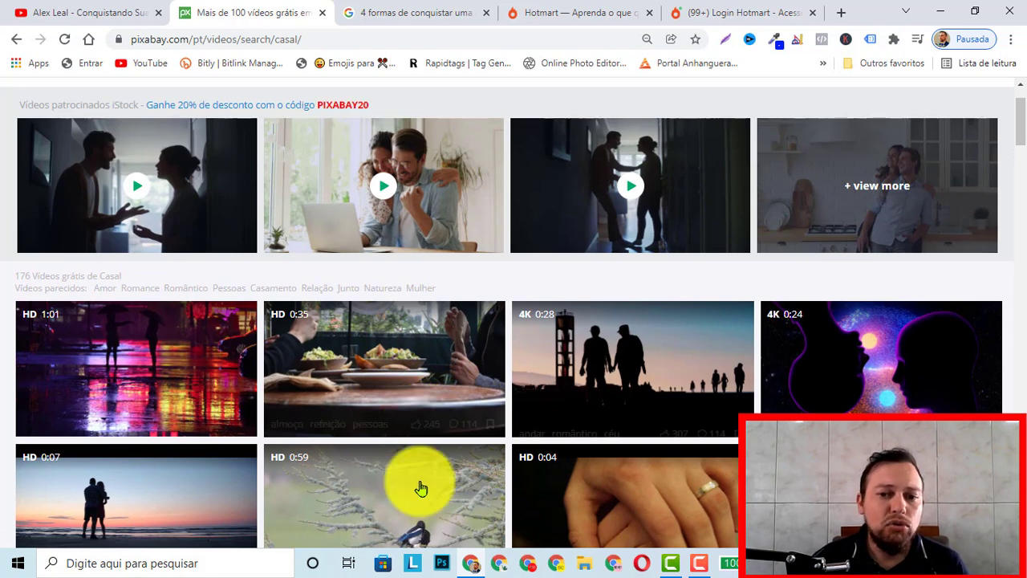
scroll(464, 395, up, 1)
scroll(466, 401, up, 1)
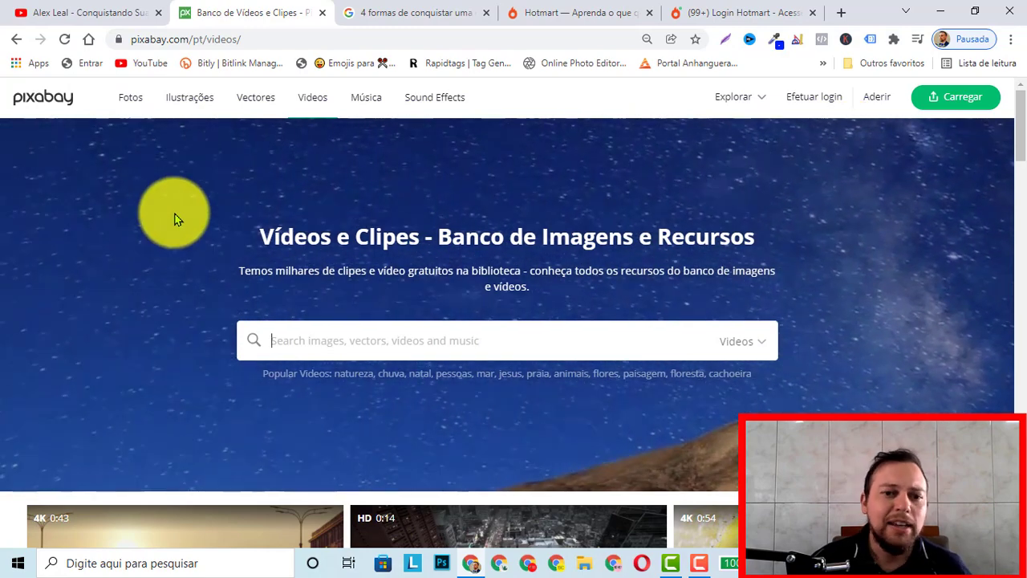
Search Pixabay's video library for "casal".
scroll(185, 261, down, 1)
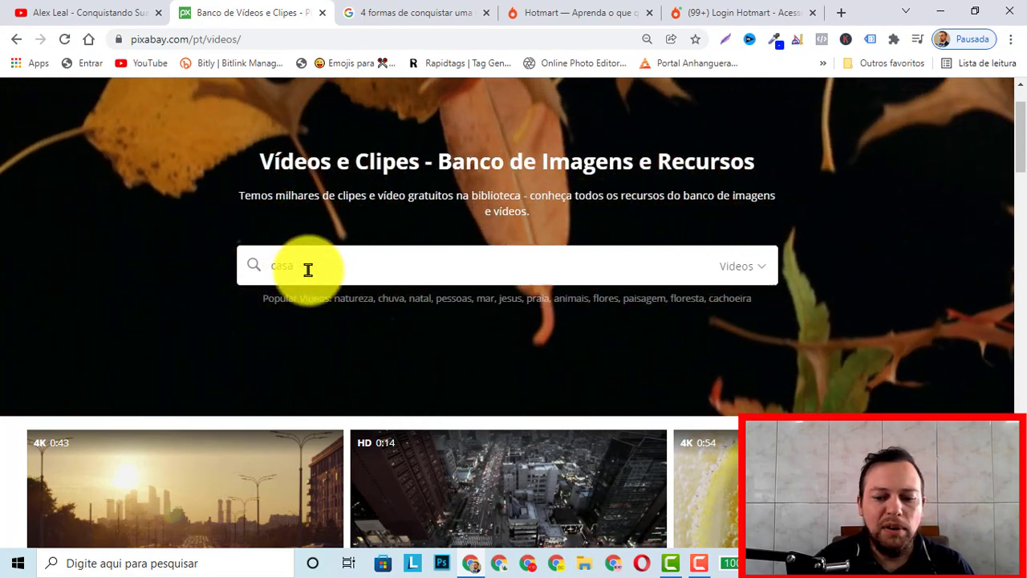
text(casal)
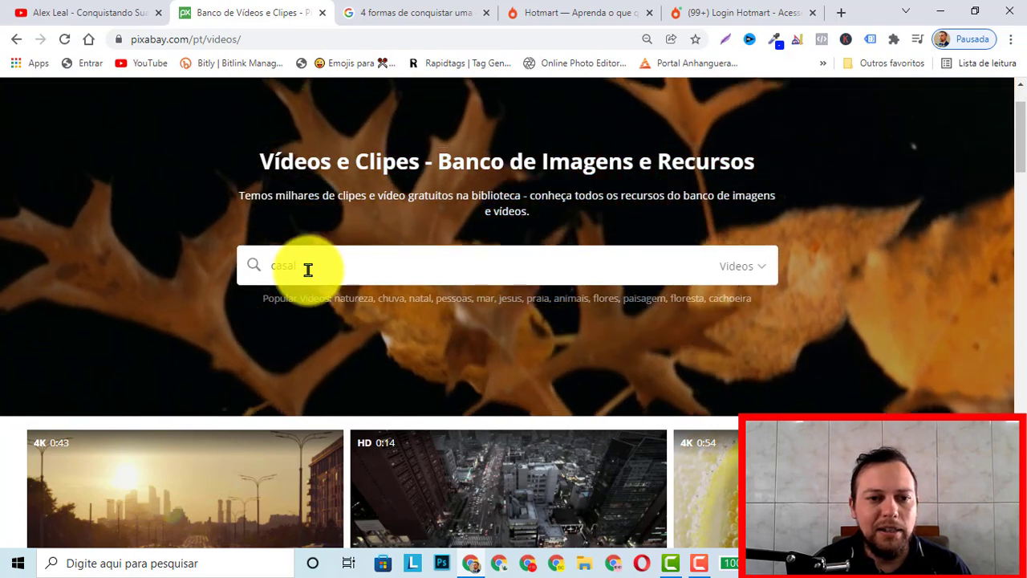
key(Return)
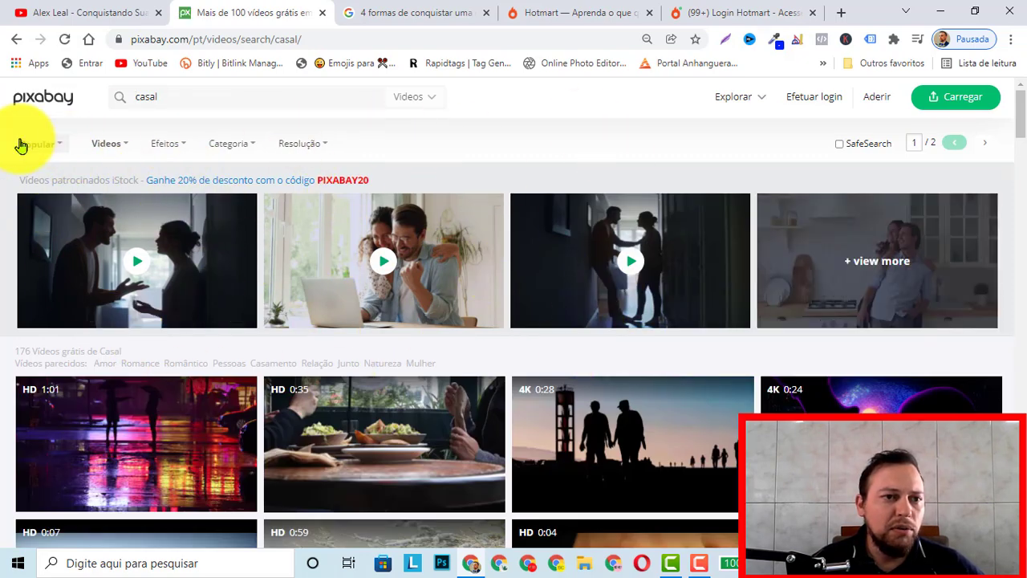
click(124, 149)
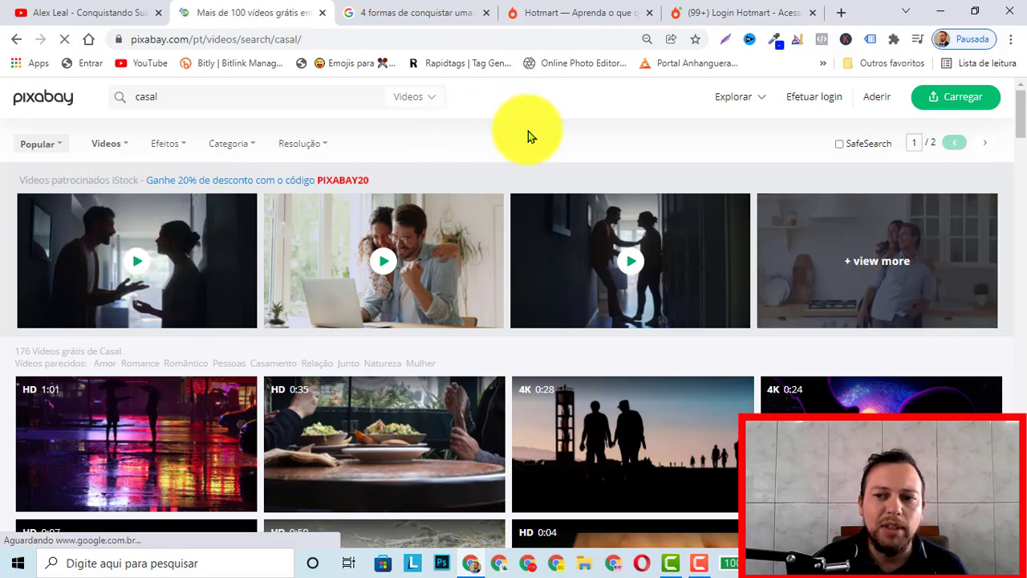
Download the free video of the couple embracing on a bench as a 1280×720 MP4 and dismiss the author thank-you overlay.
scroll(598, 253, down, 3)
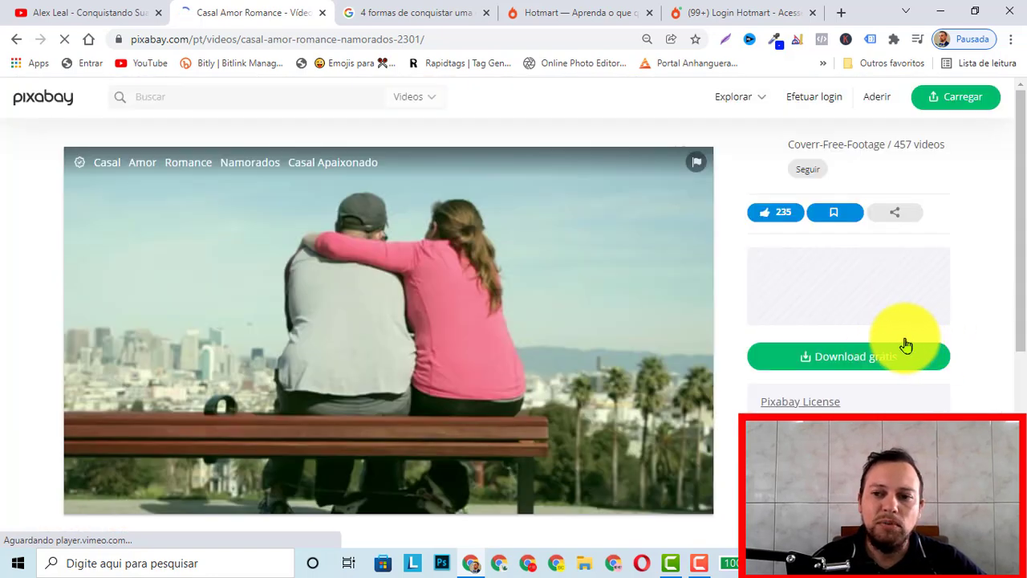
scroll(857, 383, down, 2)
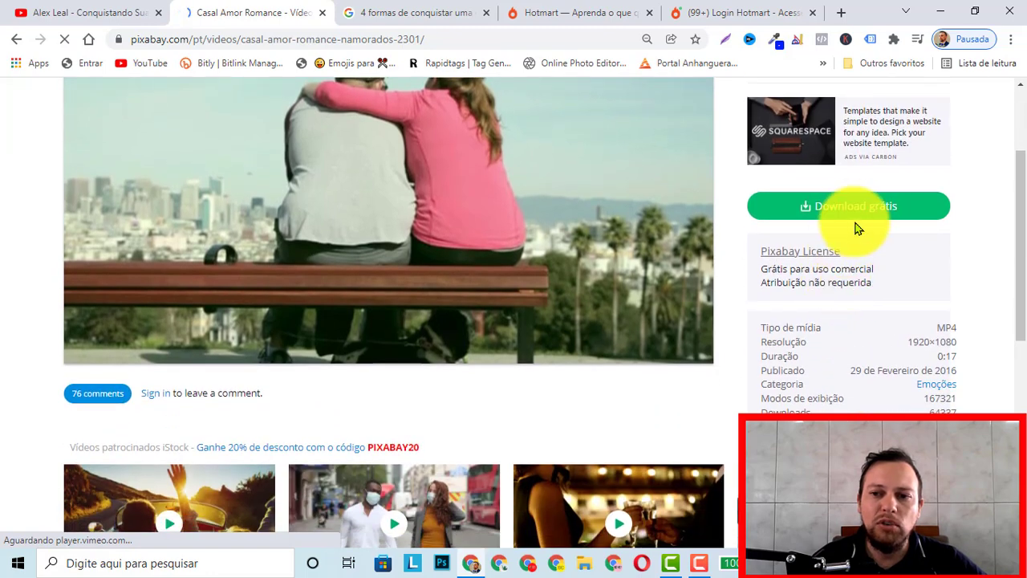
click(857, 207)
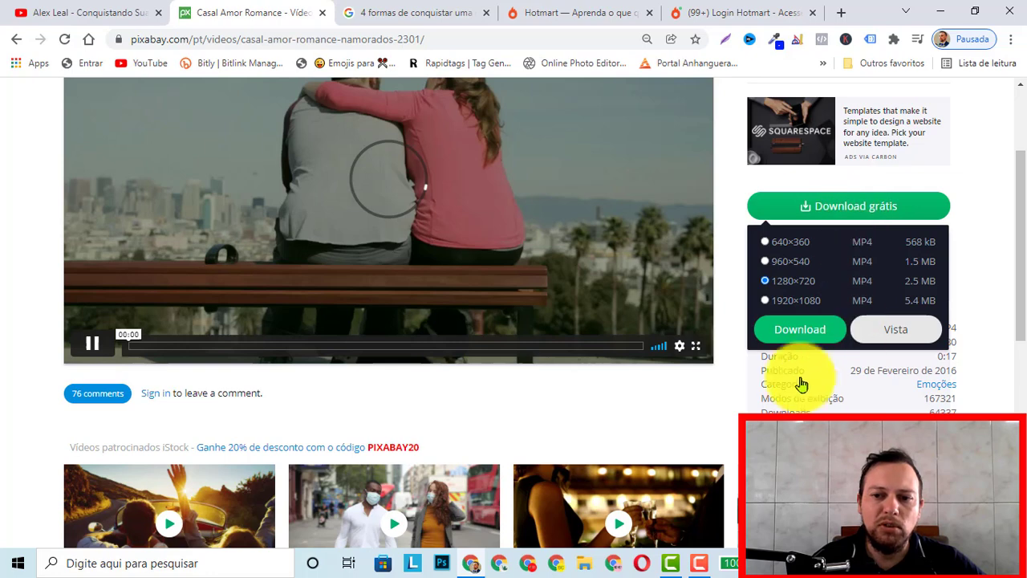
click(800, 331)
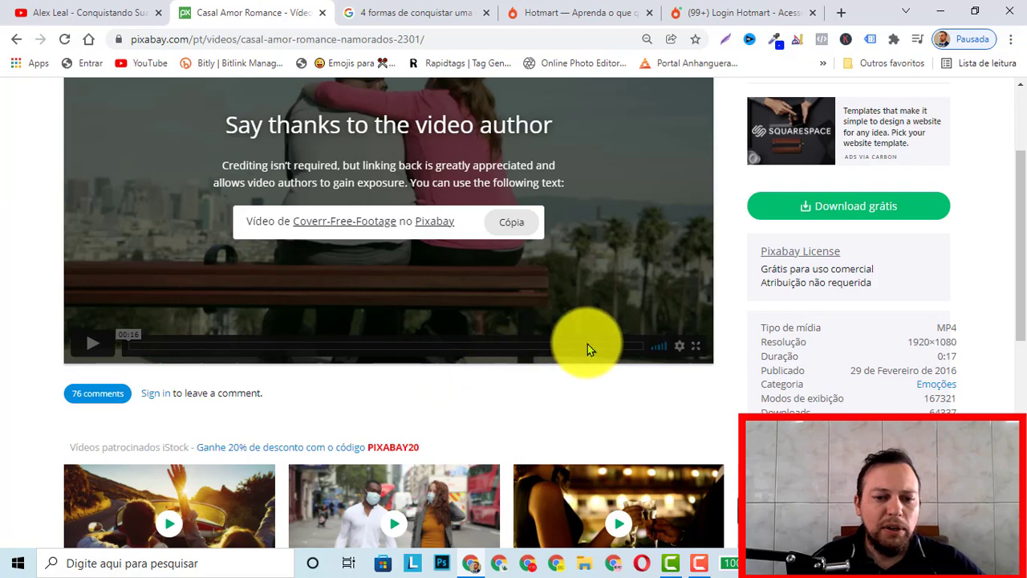
scroll(626, 349, down, 2)
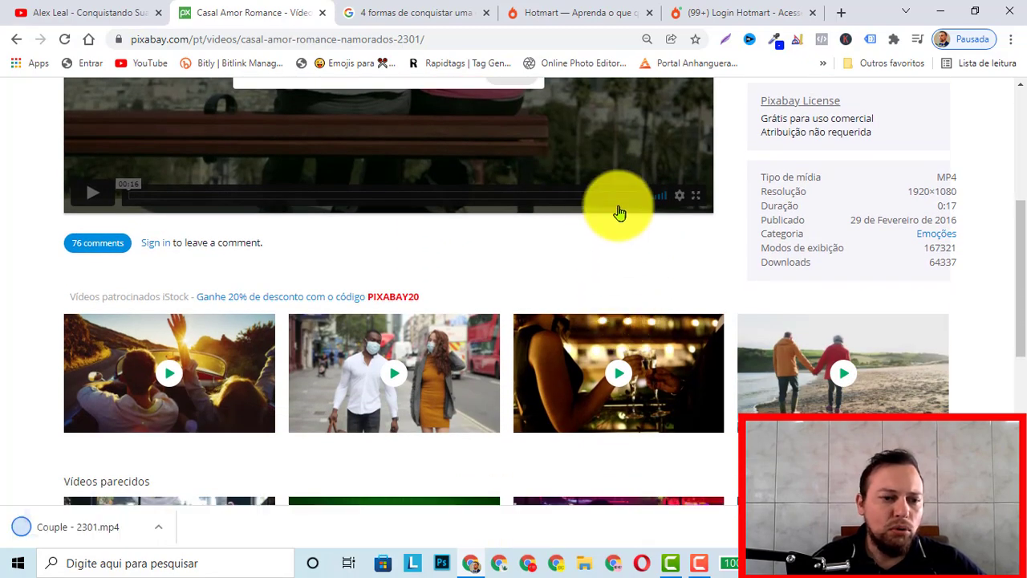
scroll(202, 454, down, 1)
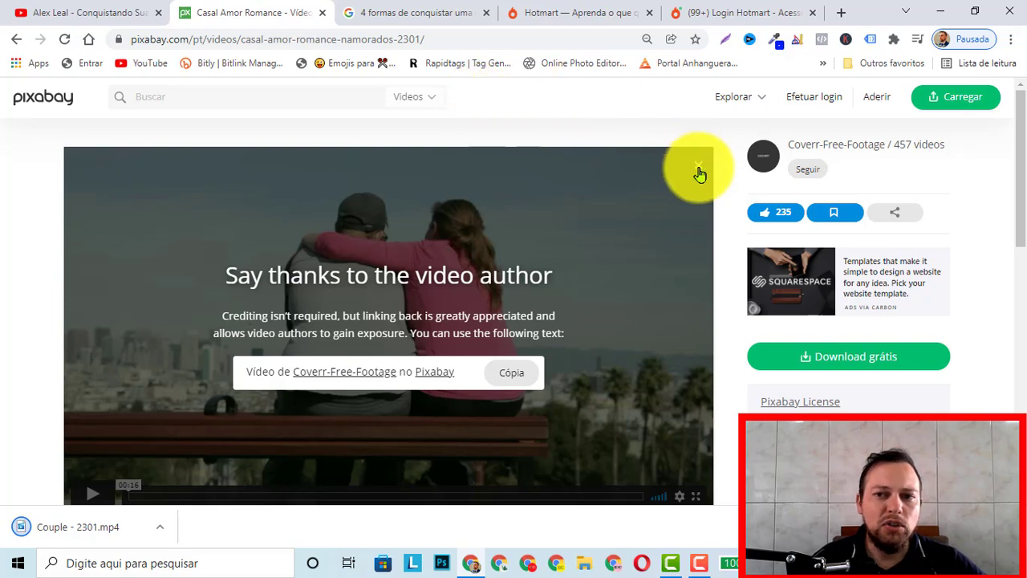
click(699, 171)
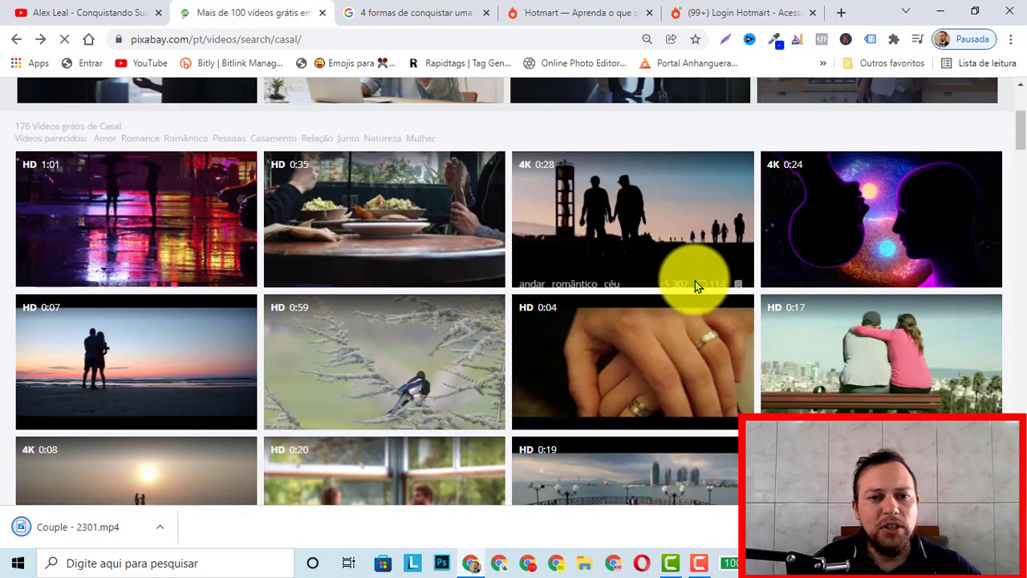
Look through more of the "casal" video results for further usable couple clips.
scroll(695, 285, down, 4)
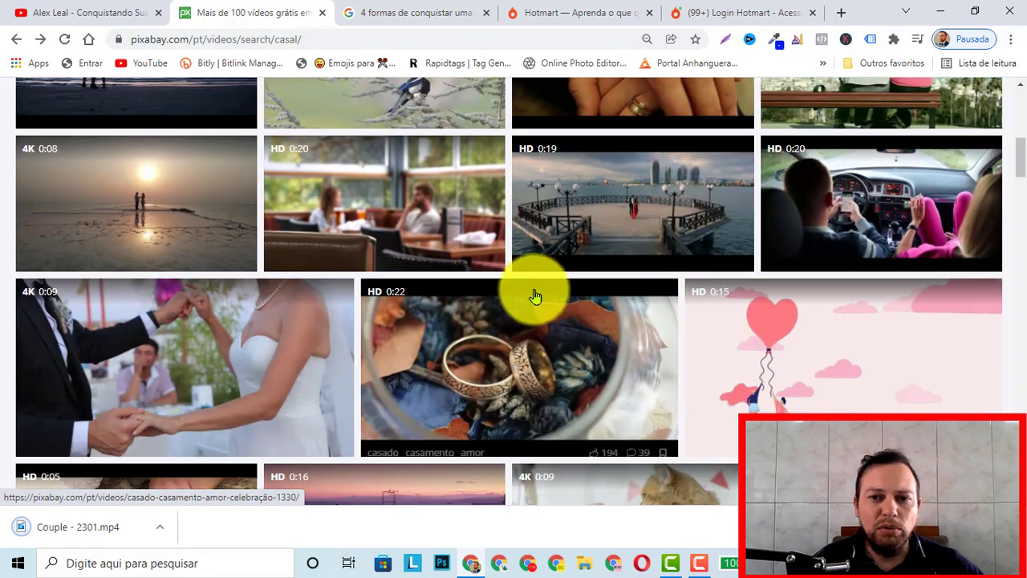
scroll(138, 255, down, 2)
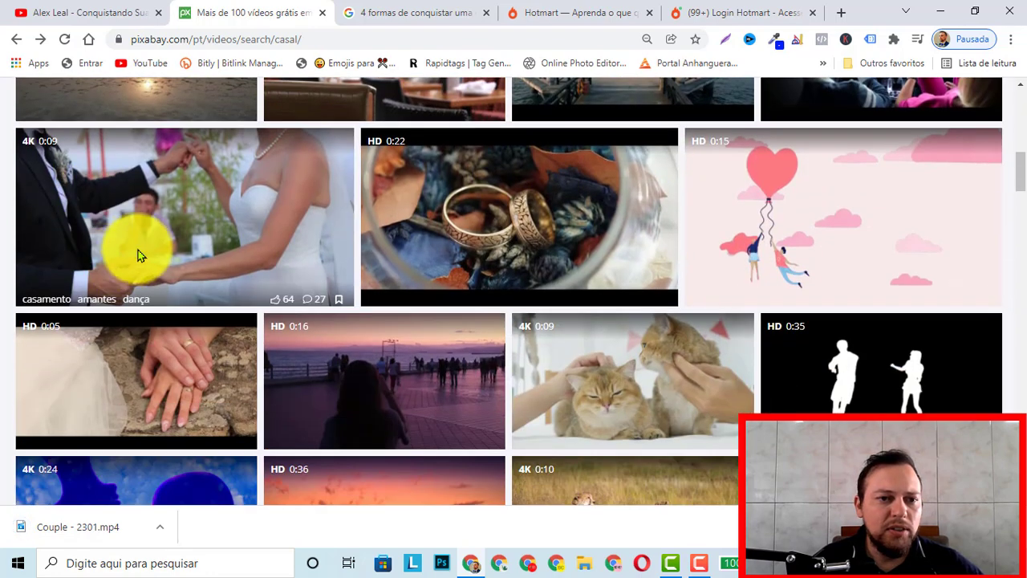
scroll(158, 213, down, 2)
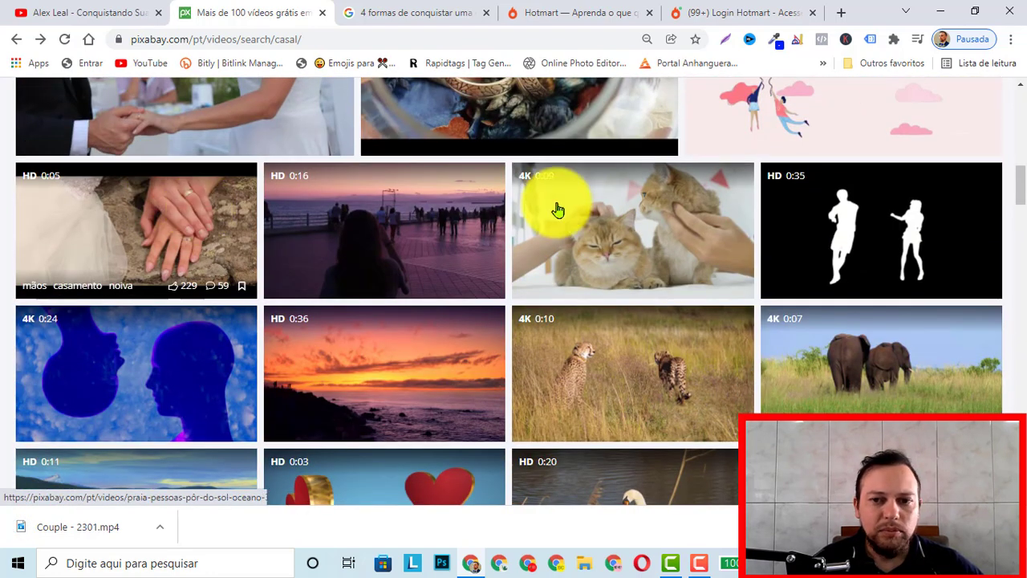
scroll(558, 210, down, 3)
scroll(241, 339, down, 6)
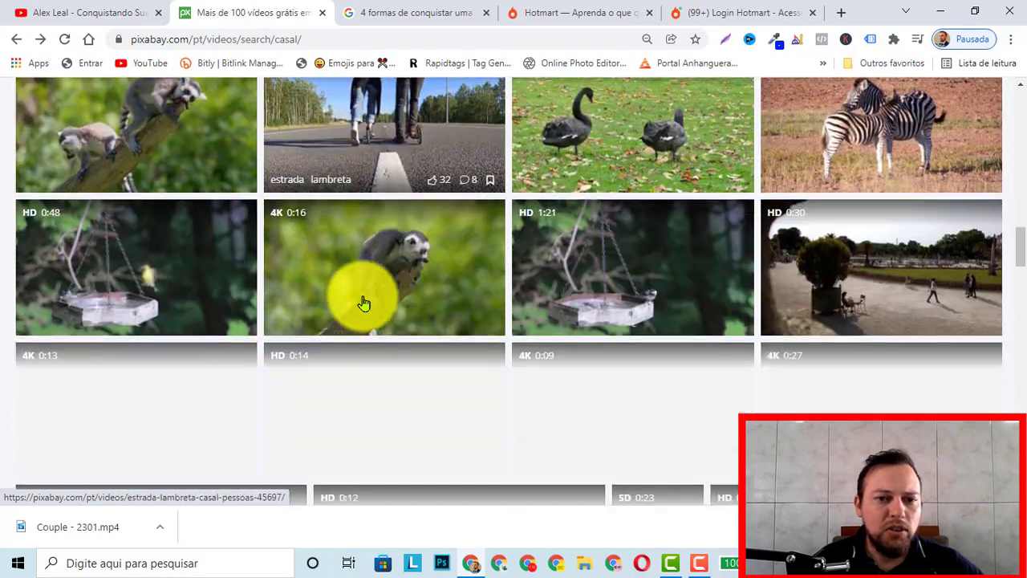
Download the free video of the couple talking in a restaurant from the "casal" results as a 1280×720 MP4.
scroll(359, 297, up, 9)
scroll(548, 296, up, 2)
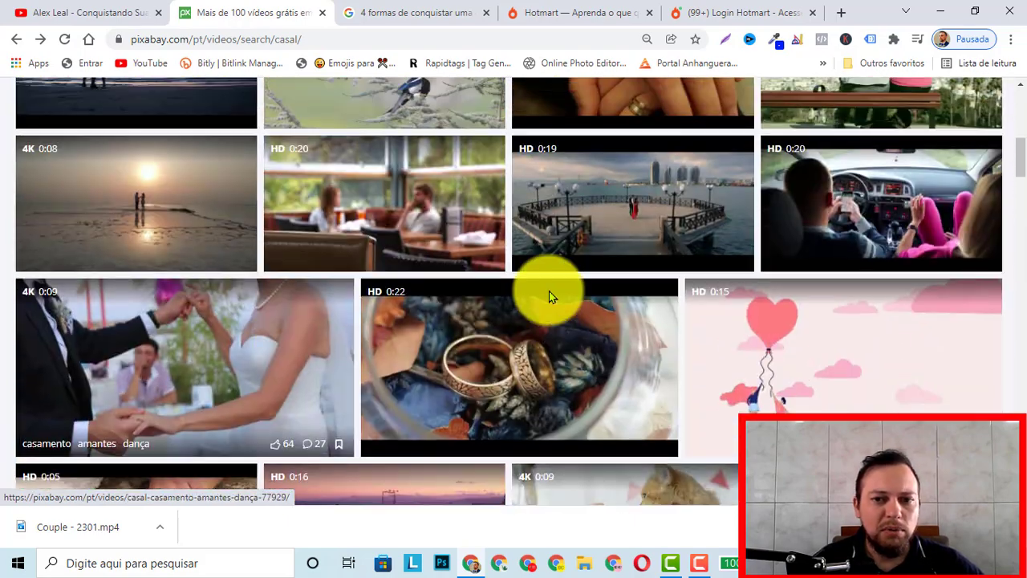
mouse_move(534, 337)
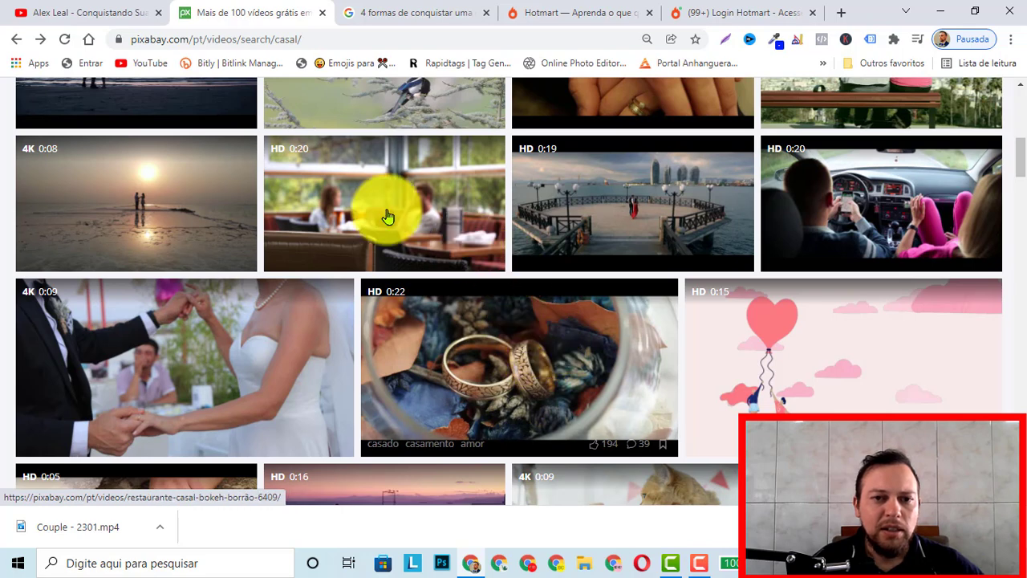
mouse_move(387, 217)
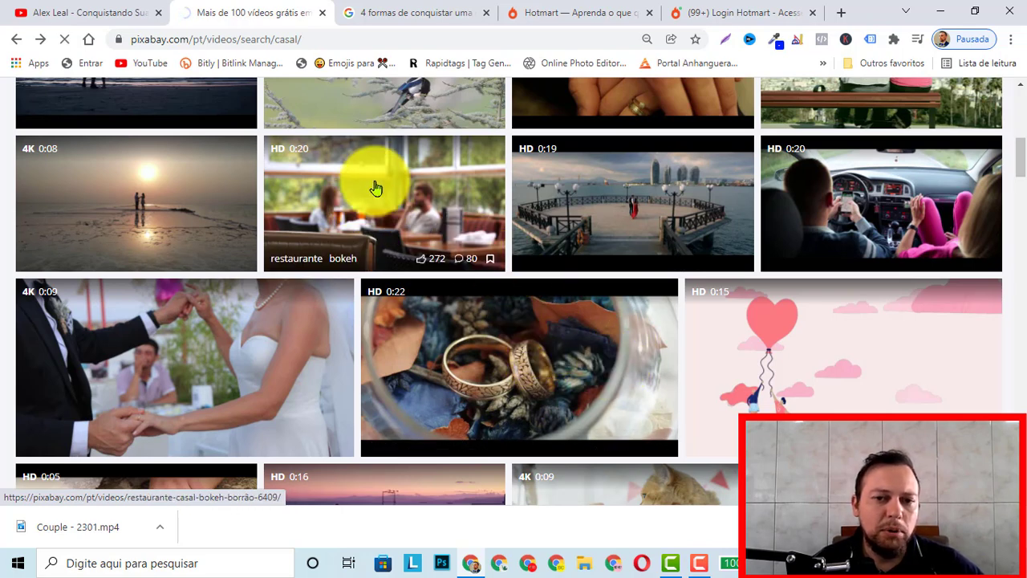
click(375, 188)
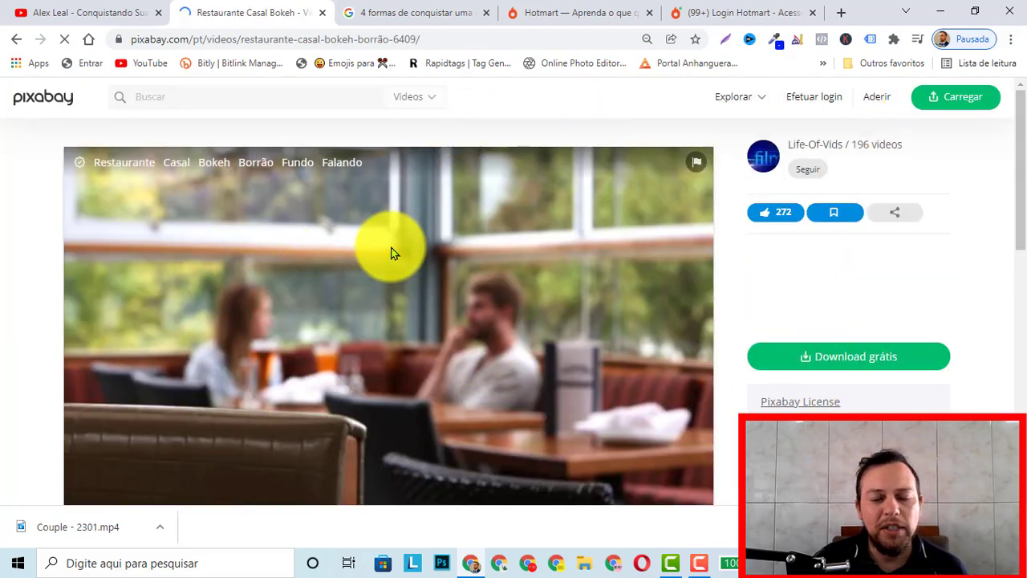
scroll(409, 292, down, 2)
scroll(337, 326, up, 1)
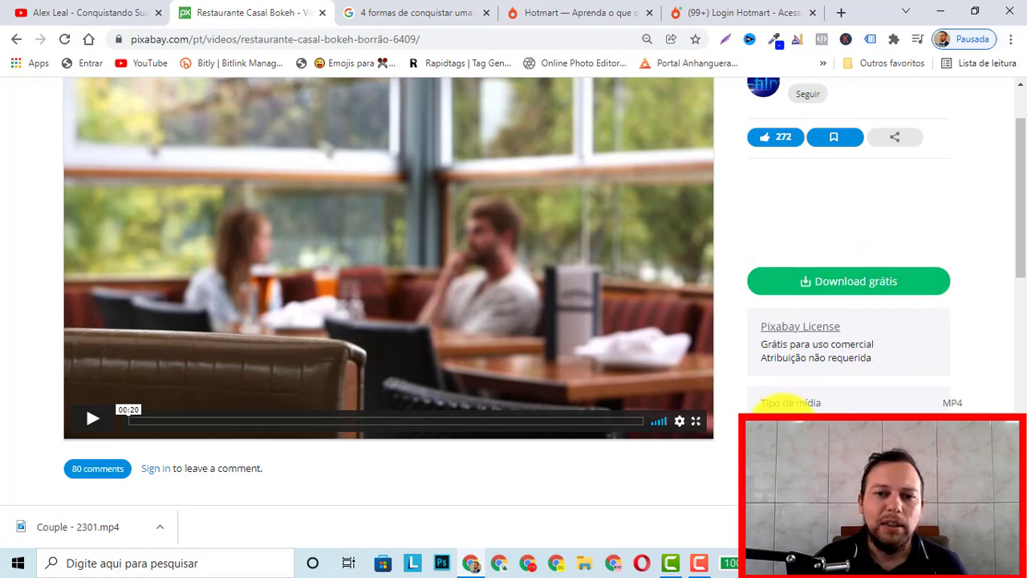
click(896, 288)
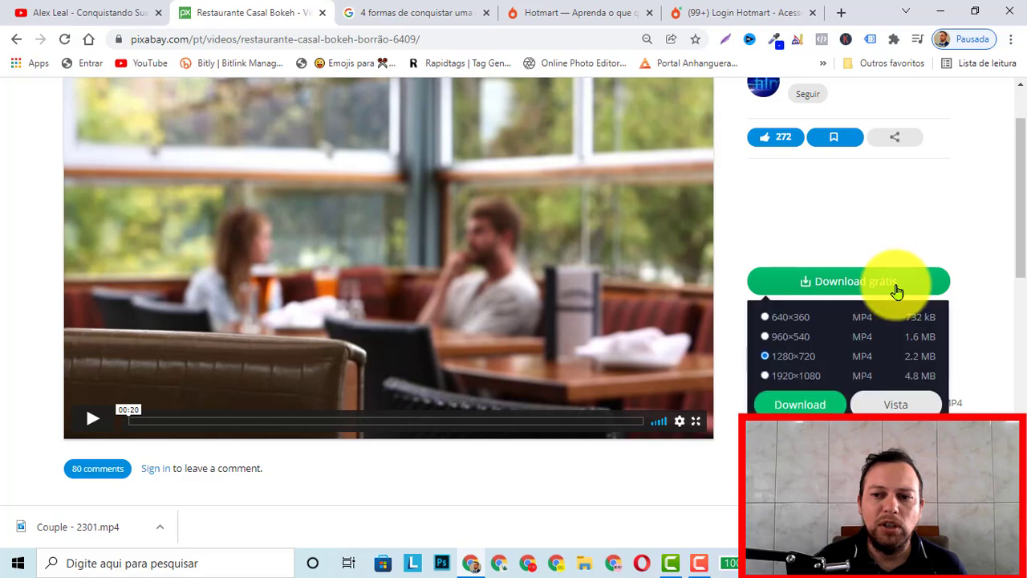
click(793, 408)
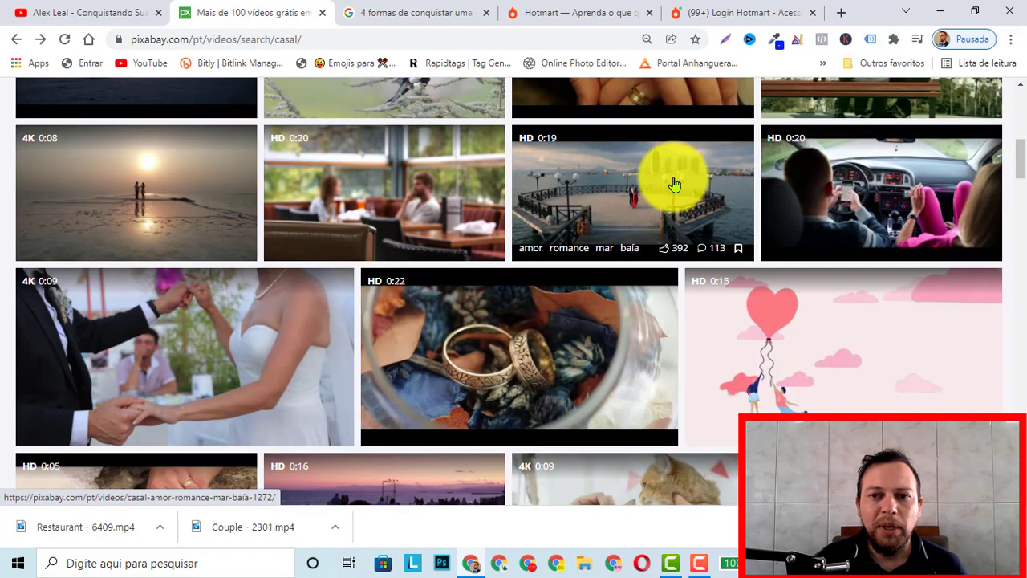
Preview the video of the couple on the seaside pier, download it as the 6.1 MB 1280×720 MP4, and close the Pixabay page.
click(646, 189)
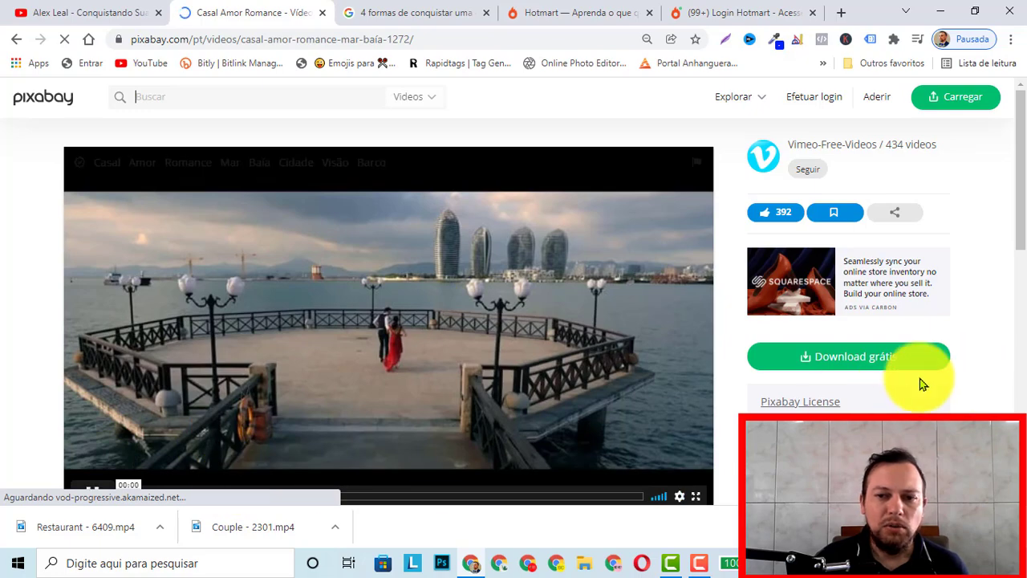
click(420, 294)
scroll(190, 357, down, 1)
click(92, 418)
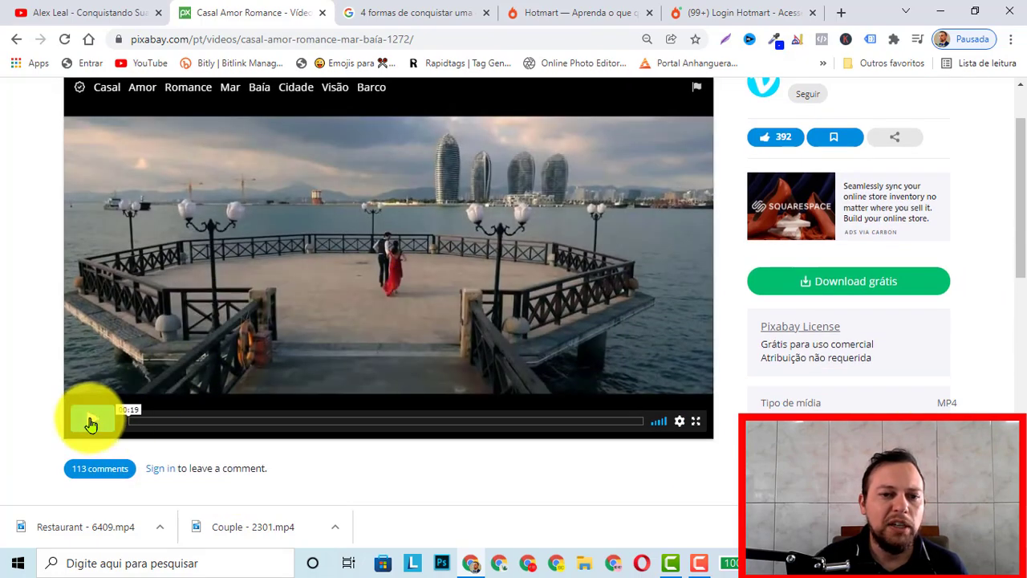
click(92, 421)
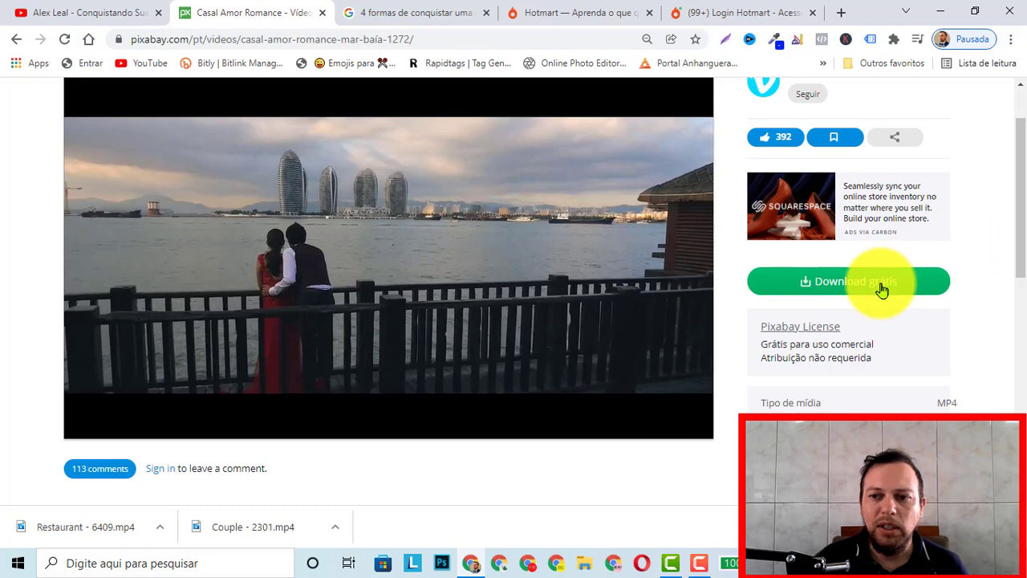
click(845, 287)
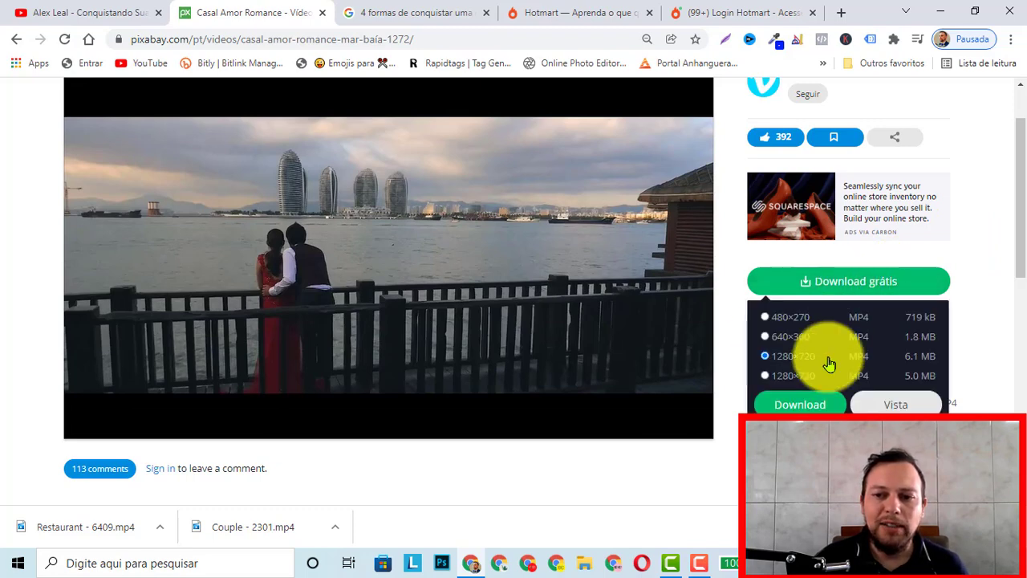
click(798, 403)
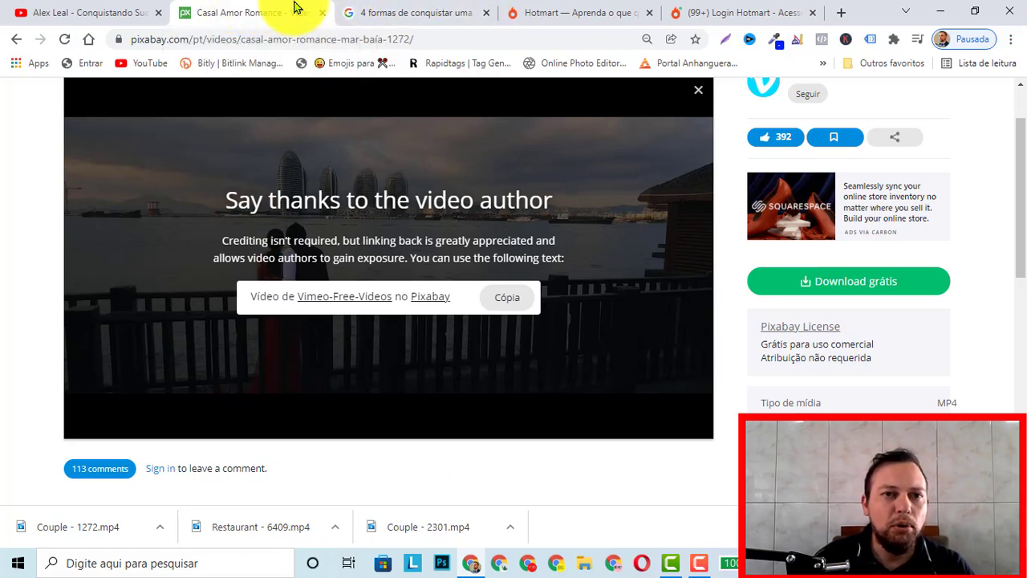
click(321, 13)
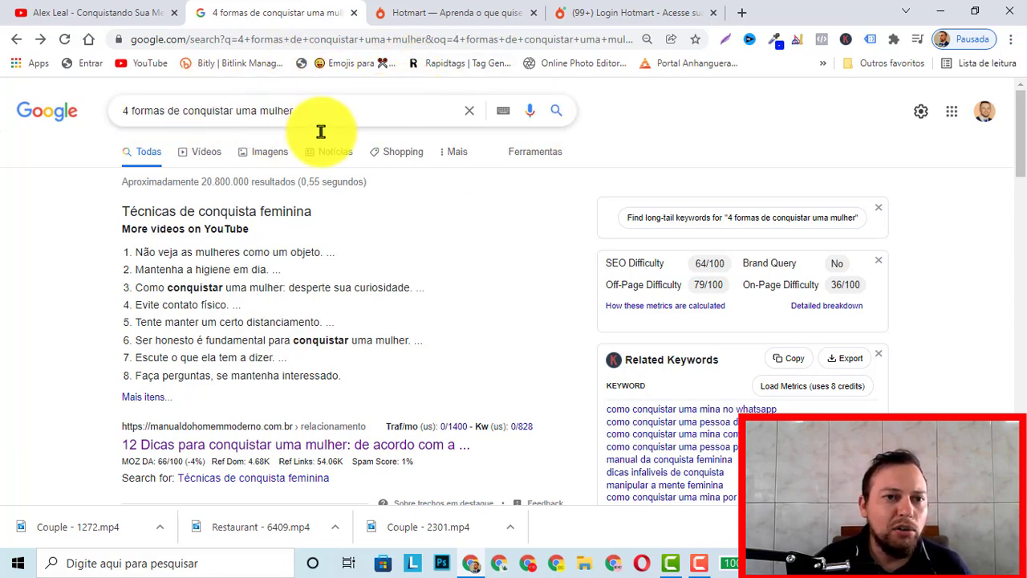
Look through the Google results for "4 formas de conquistar uma mulher" and open Terra's article "Descubra 10 segredos para conquistar uma mulher".
scroll(242, 231, down, 1)
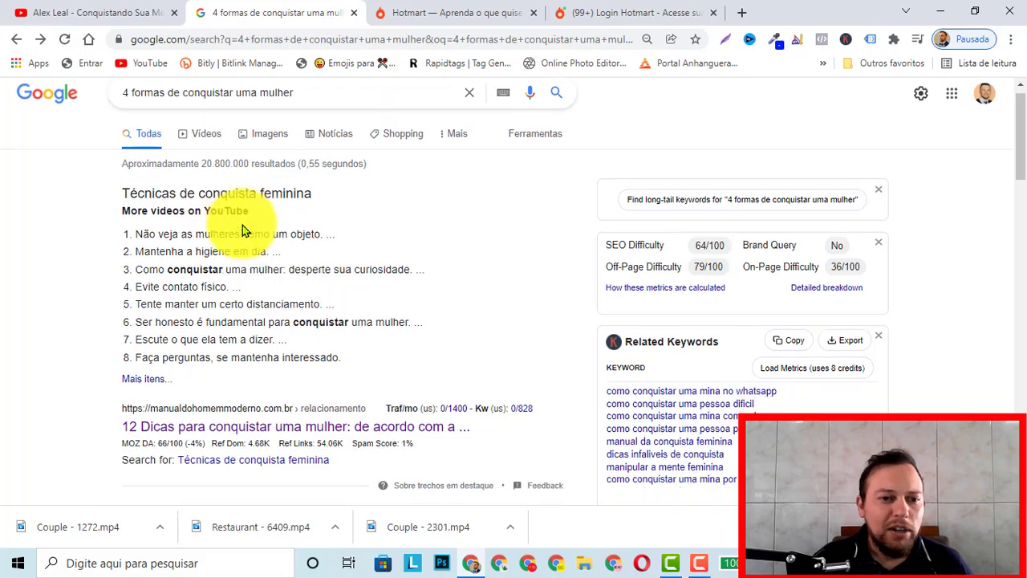
scroll(242, 229, down, 10)
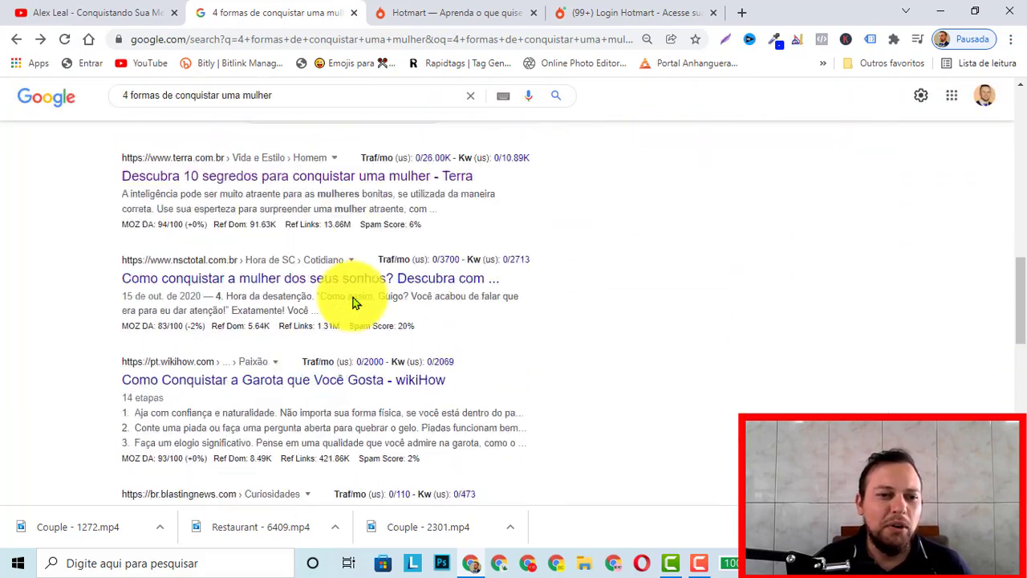
scroll(300, 294, down, 5)
scroll(337, 385, up, 6)
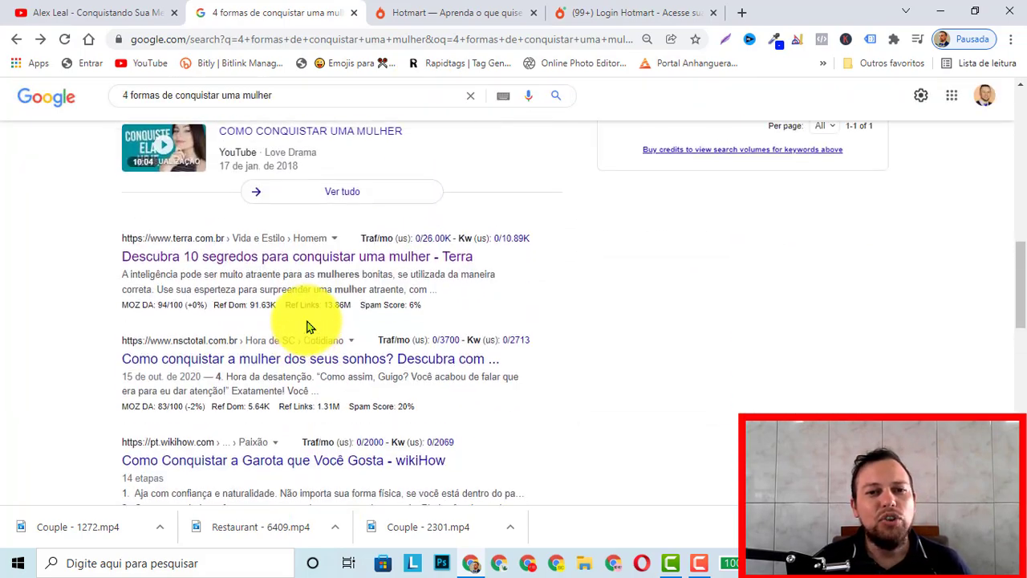
scroll(306, 327, up, 10)
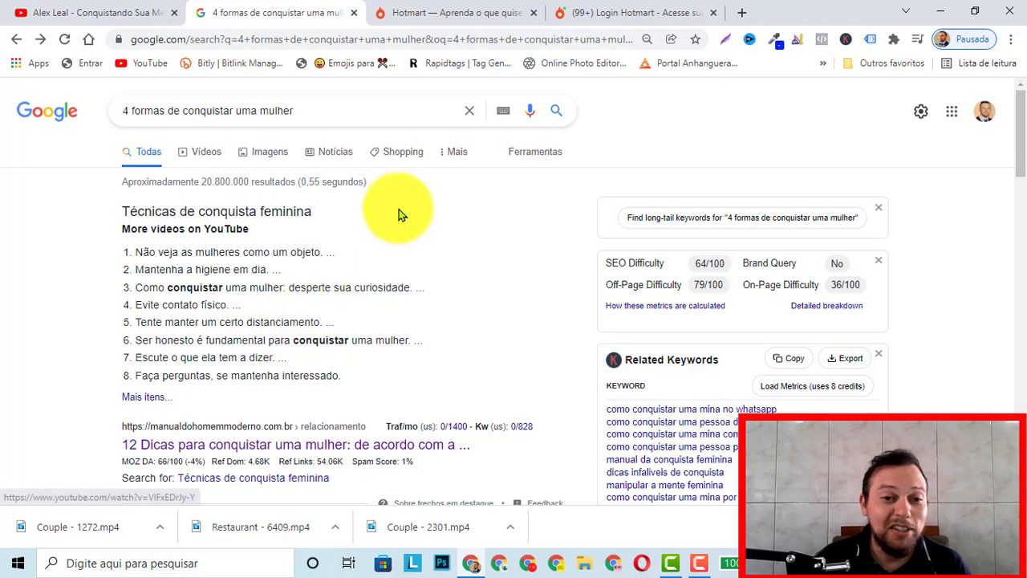
scroll(449, 215, down, 4)
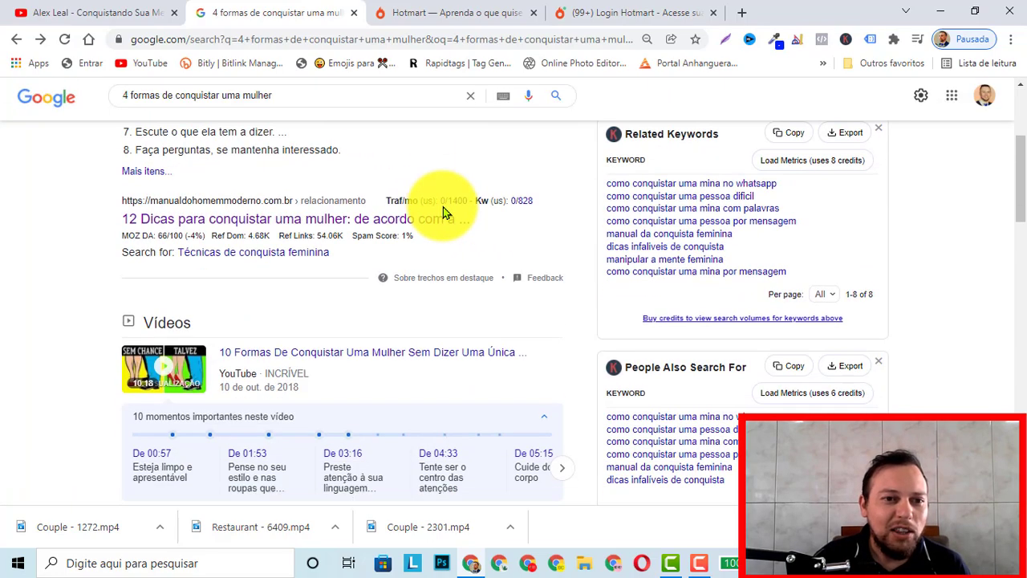
scroll(349, 309, down, 3)
scroll(349, 309, down, 4)
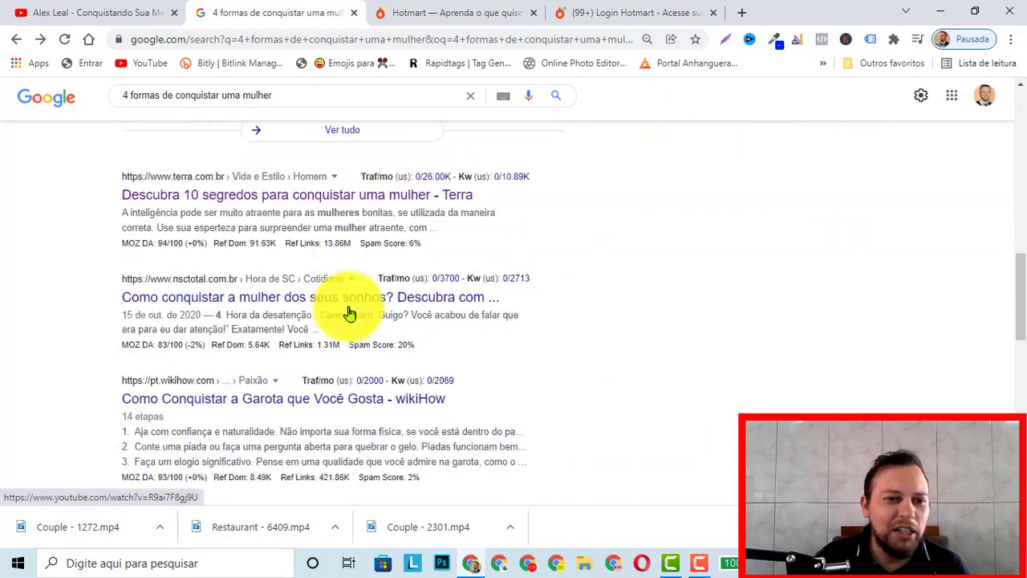
scroll(300, 296, up, 1)
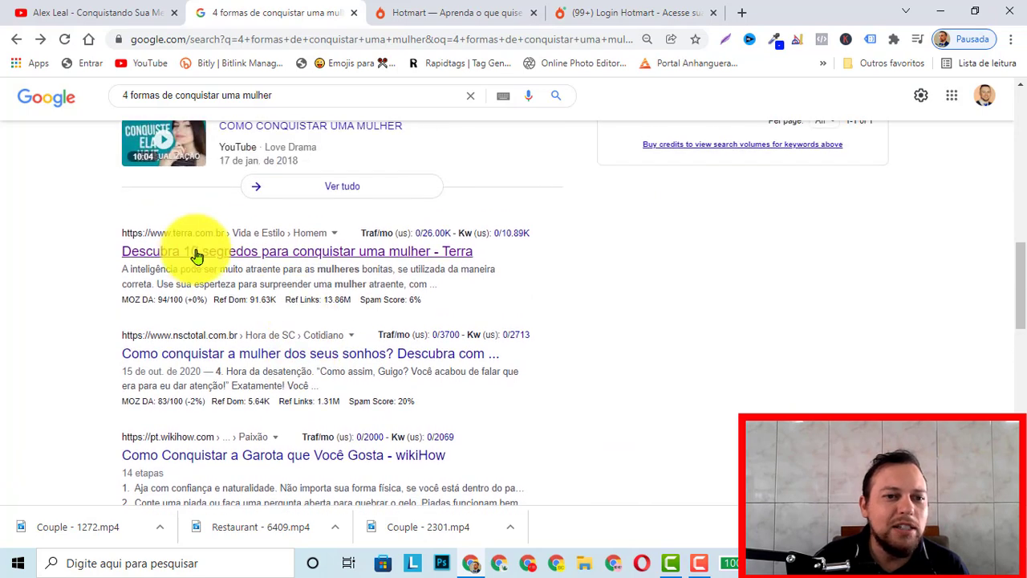
click(274, 252)
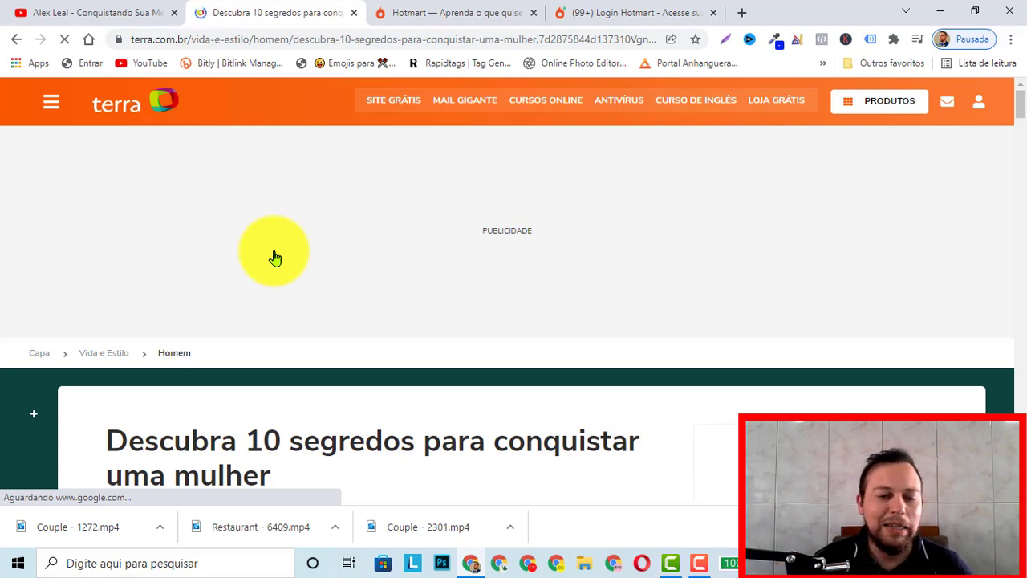
Read through the ten tips in the Terra article as source material for the video's script.
scroll(274, 258, down, 3)
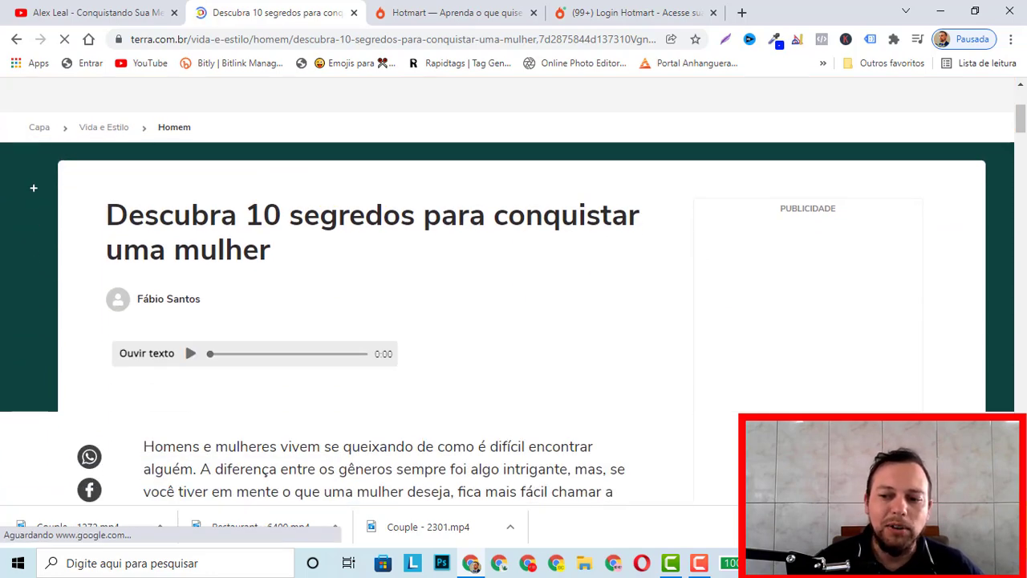
scroll(382, 222, down, 3)
scroll(351, 325, down, 7)
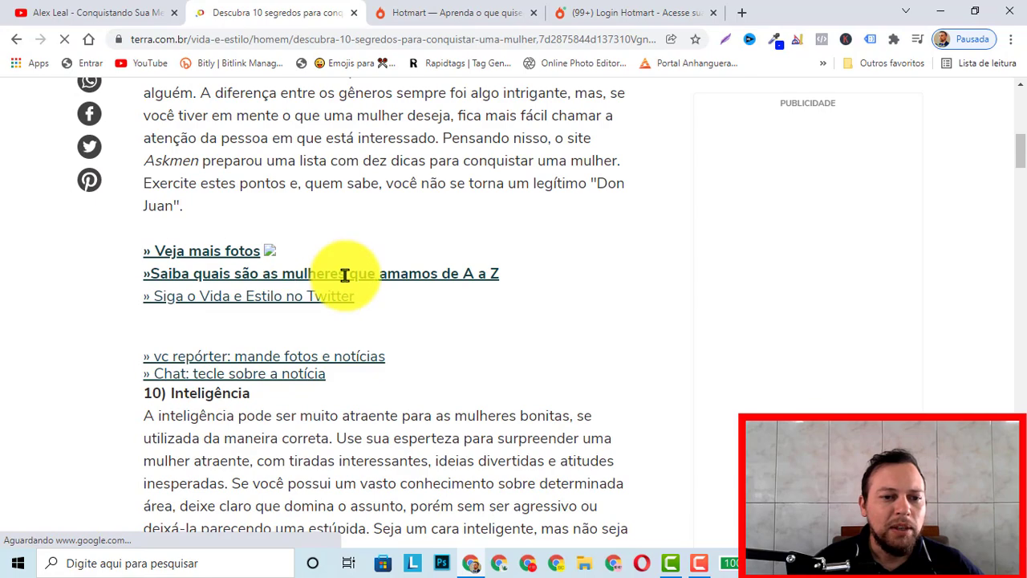
scroll(283, 312, up, 2)
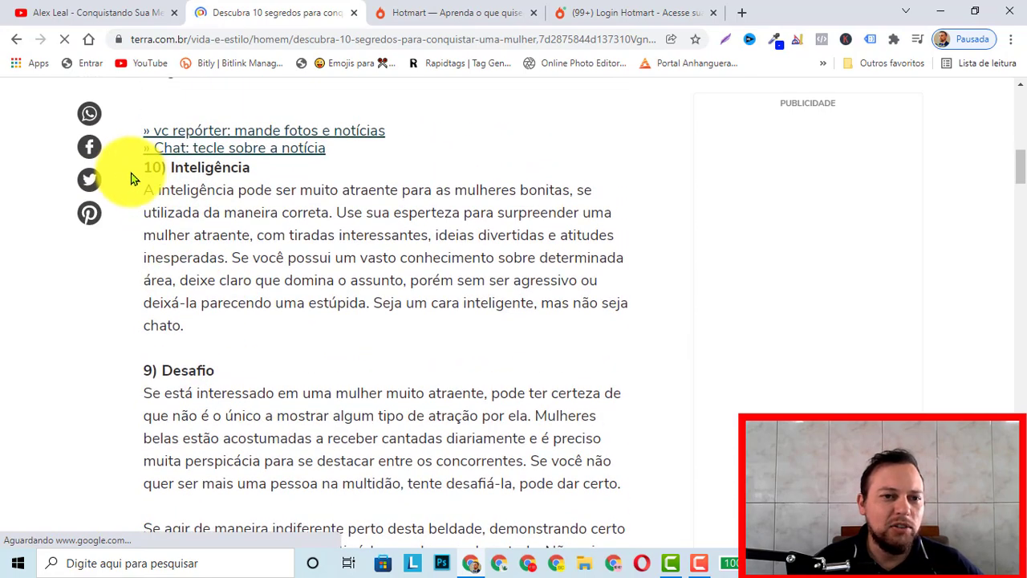
scroll(313, 447, down, 2)
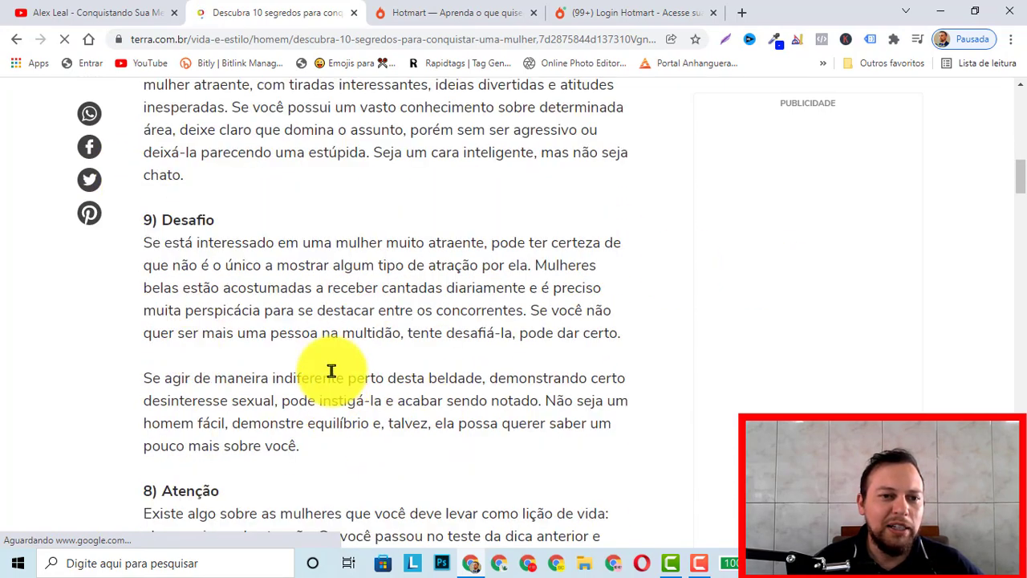
scroll(355, 321, down, 4)
scroll(360, 328, down, 10)
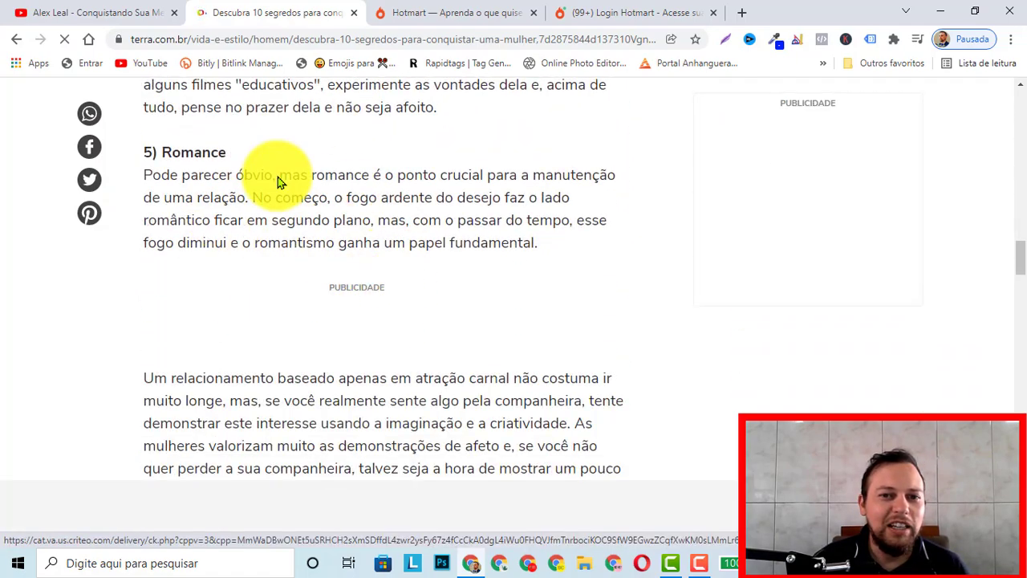
scroll(413, 195, down, 8)
scroll(401, 249, down, 7)
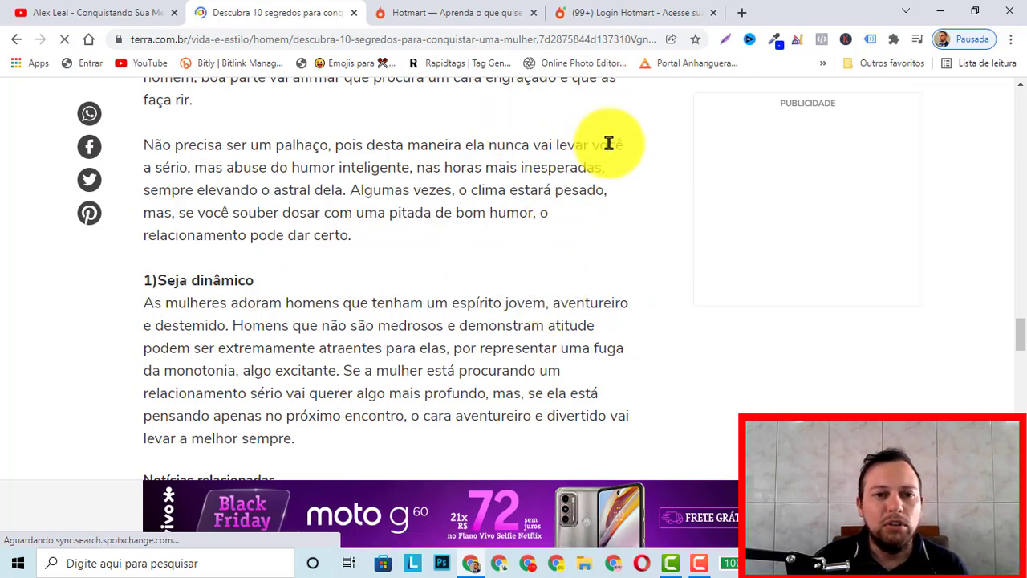
scroll(449, 279, up, 1)
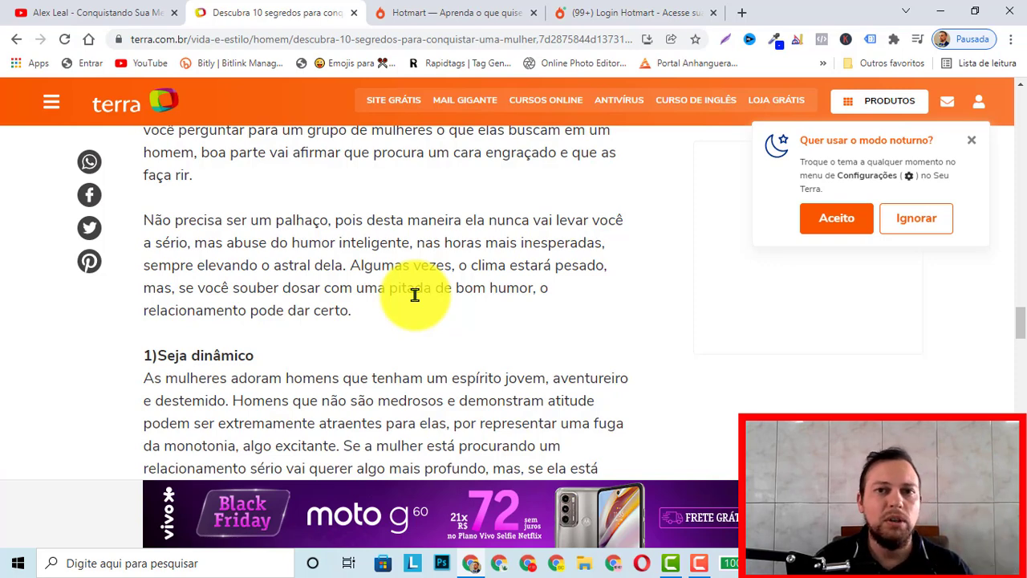
scroll(316, 286, up, 1)
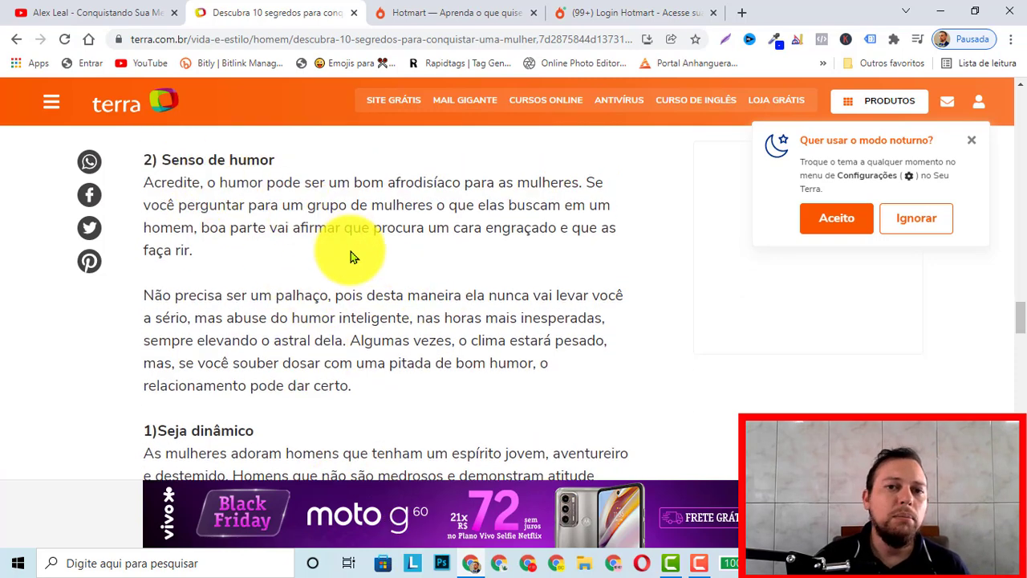
Switch to YouTube and search for "como baixar camtasia e instalar" to find tutorials on installing the editor.
click(95, 11)
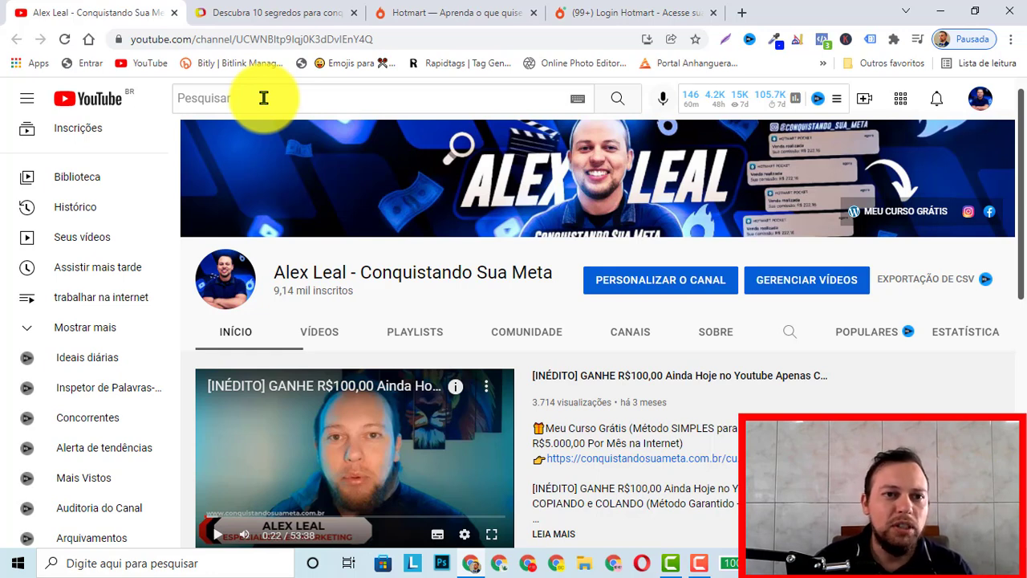
click(263, 97)
text(como baixar camtasia e instalar)
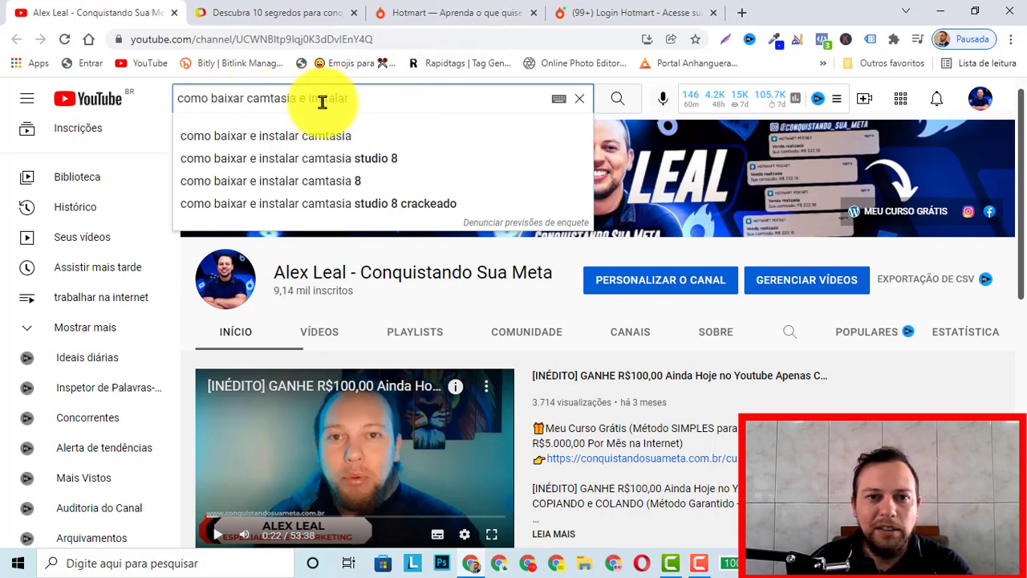
key(Return)
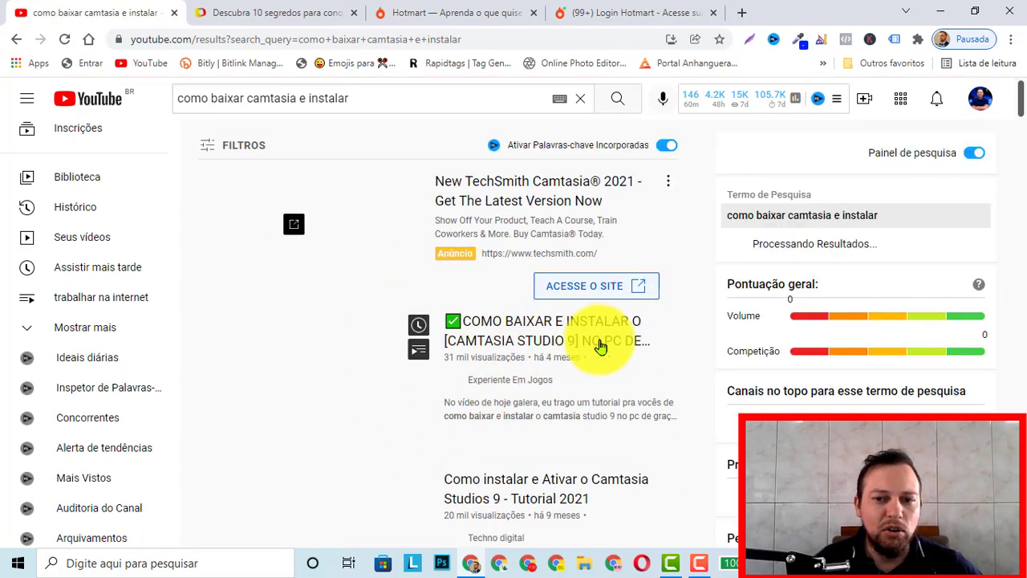
scroll(475, 371, down, 1)
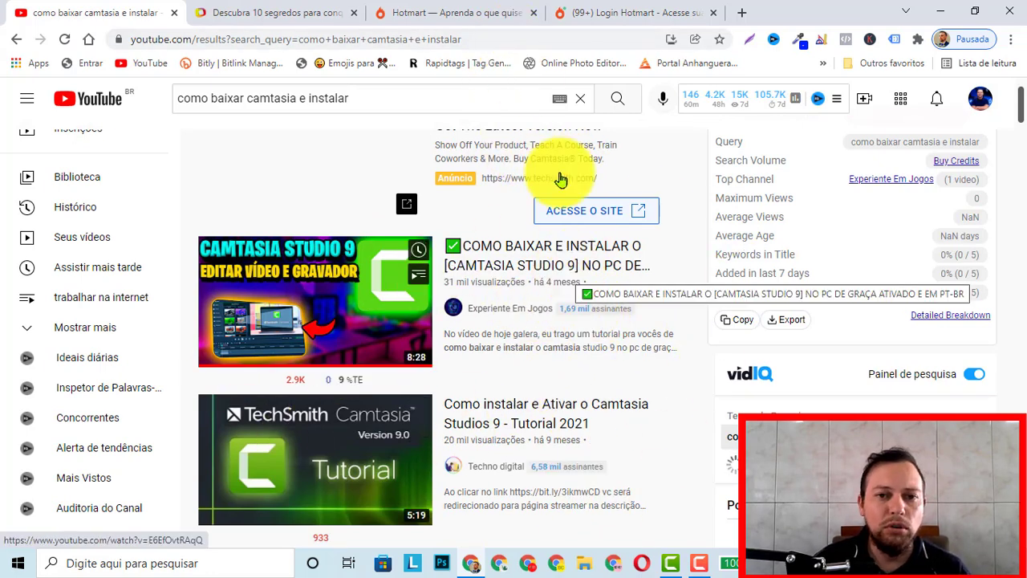
Add "inshot" to the YouTube query and search for "como baixar camtasia e instalar inshot".
click(358, 99)
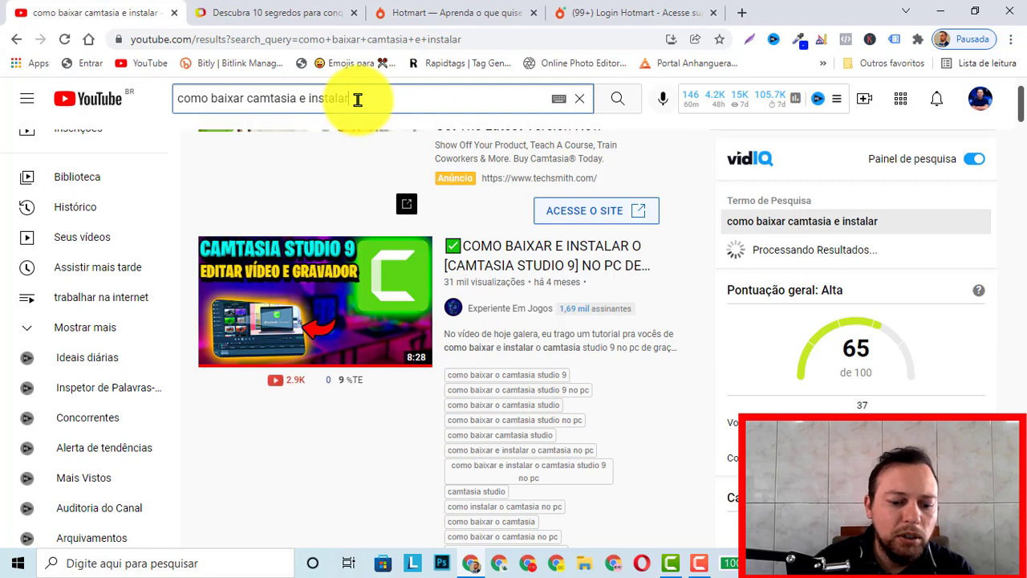
text(insho)
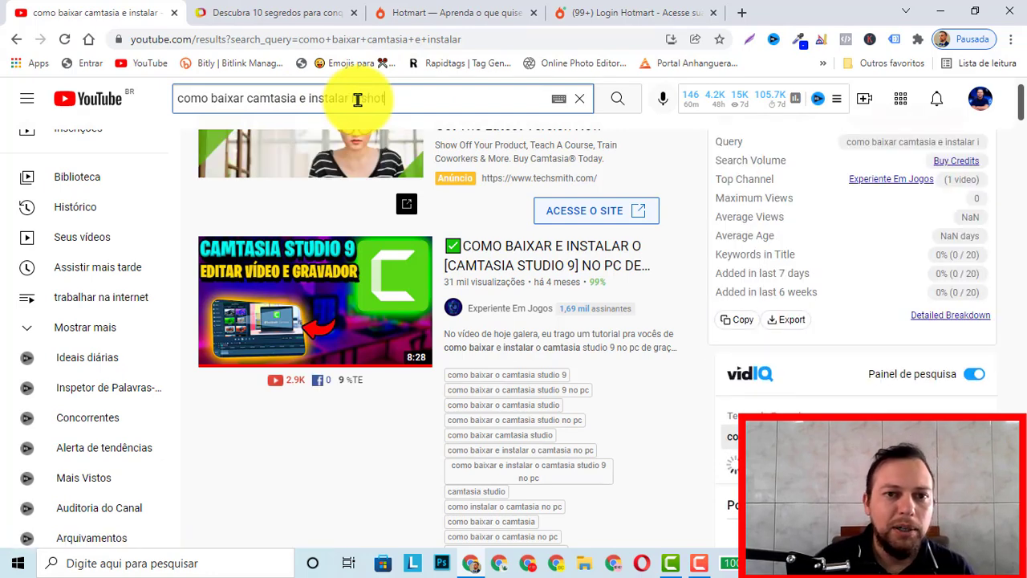
text(t)
key(Return)
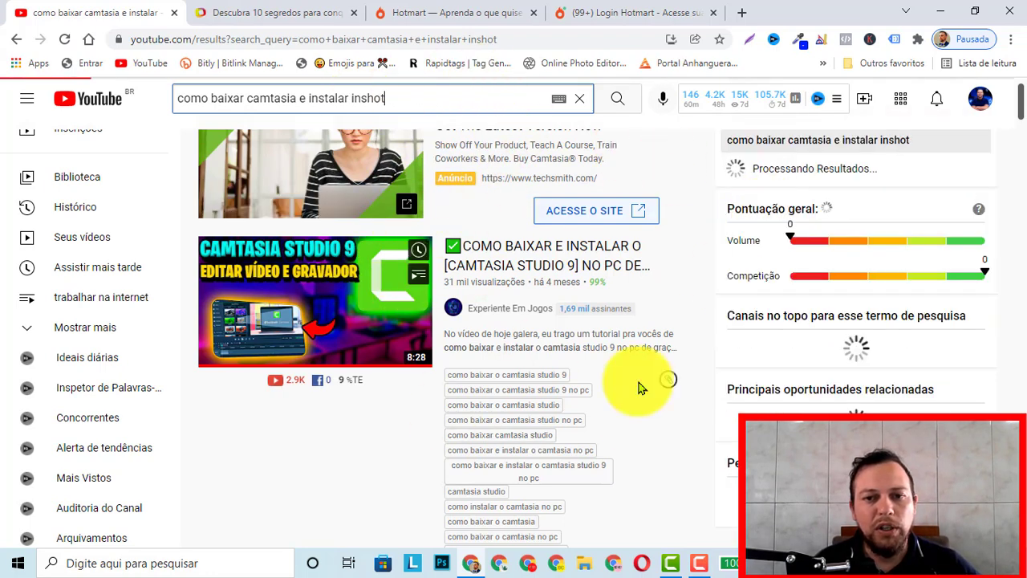
click(629, 102)
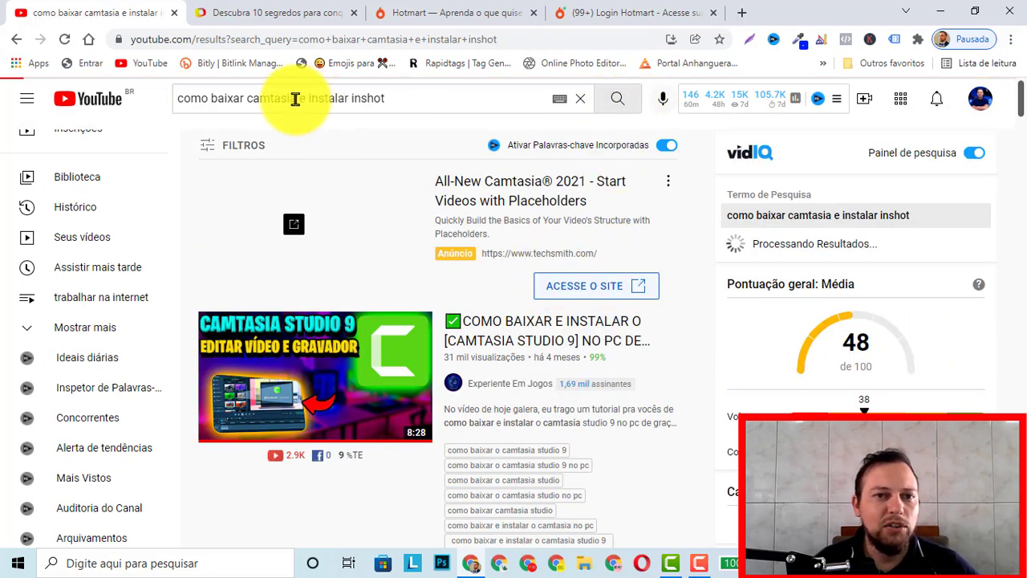
Remove "camtasia" from the query and search YouTube for "como baixar e instalar inshot".
drag(296, 98, 259, 98)
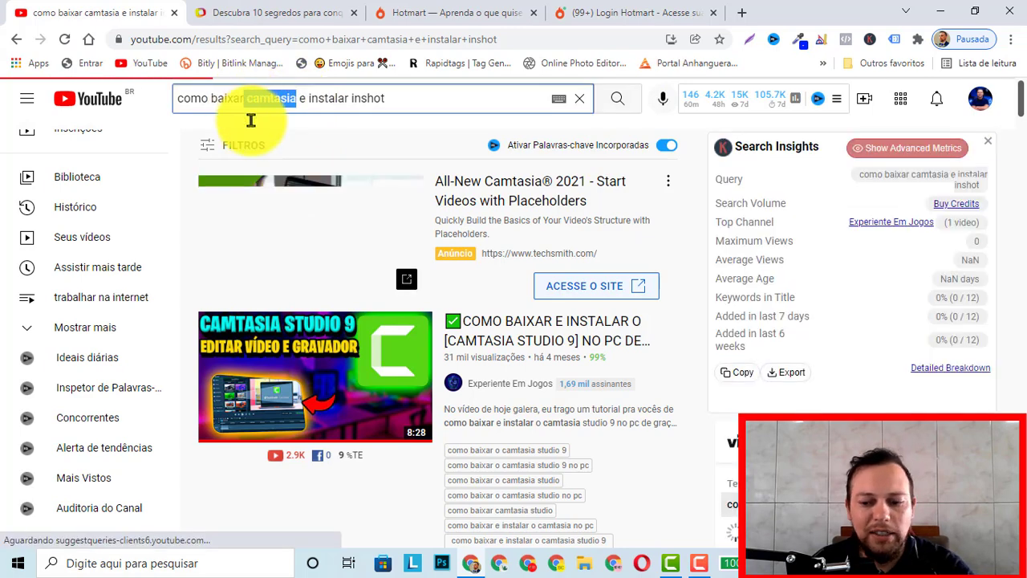
key(BackSpace)
key(ctrl+z)
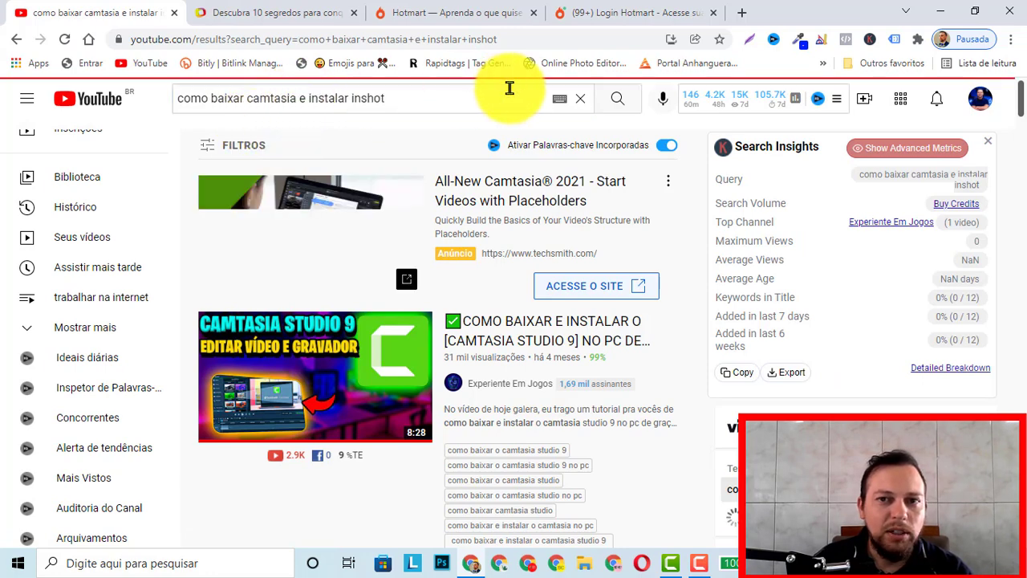
click(314, 112)
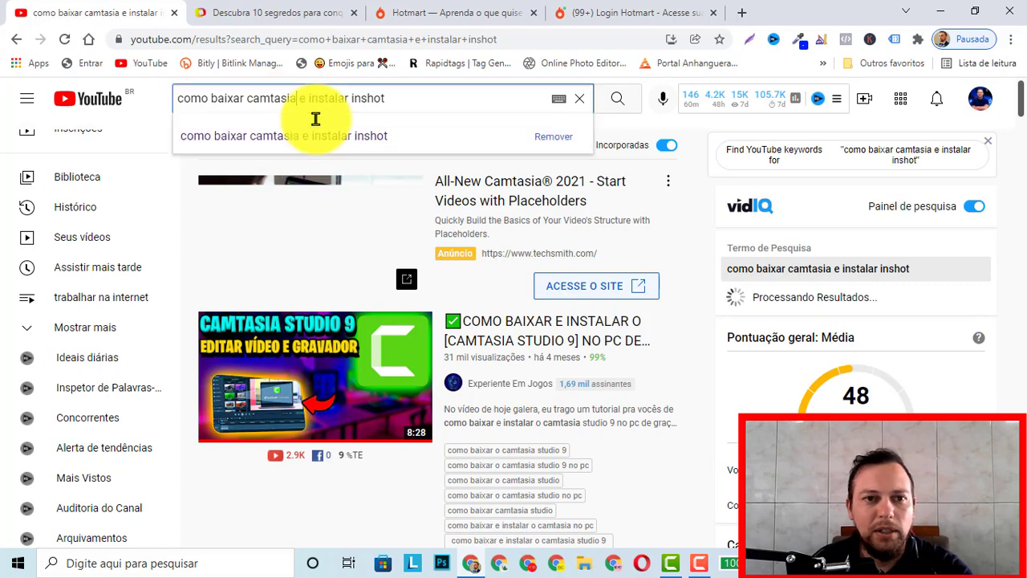
key(BackSpace)
key(BackSpace)
key(BackSpace)
key(BackSpace)
key(BackSpace)
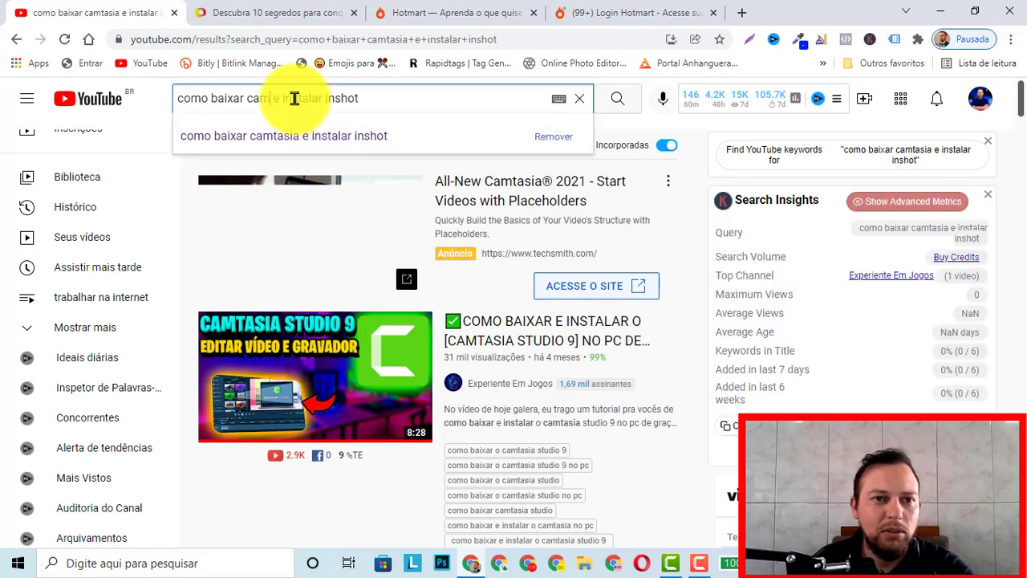
key(BackSpace)
key(BackSpace)
key(BackSpace)
key(BackSpace)
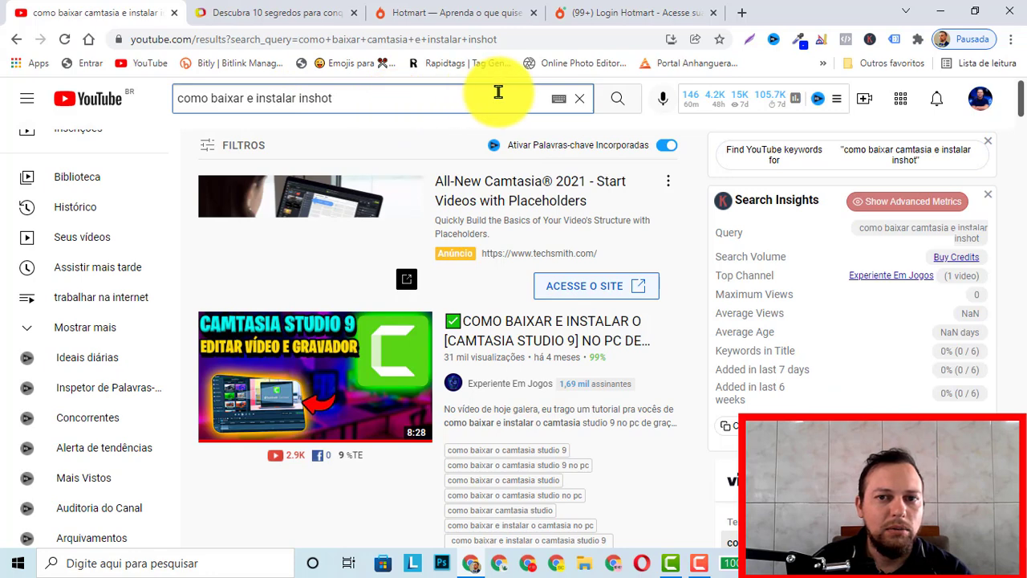
click(620, 102)
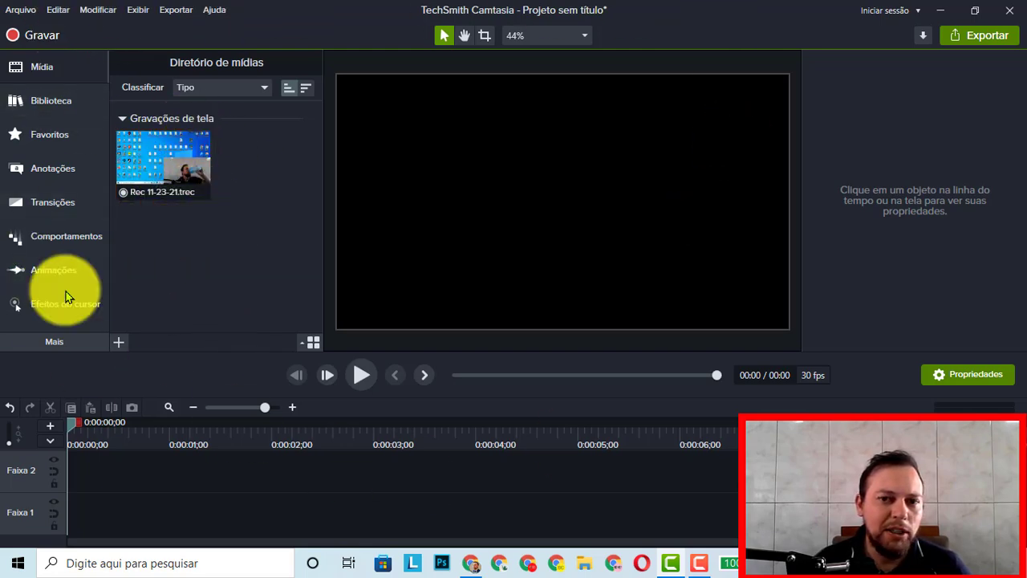
Switch to the browser to check the InShot tutorial results, and return to Camtasia.
mouse_move(477, 572)
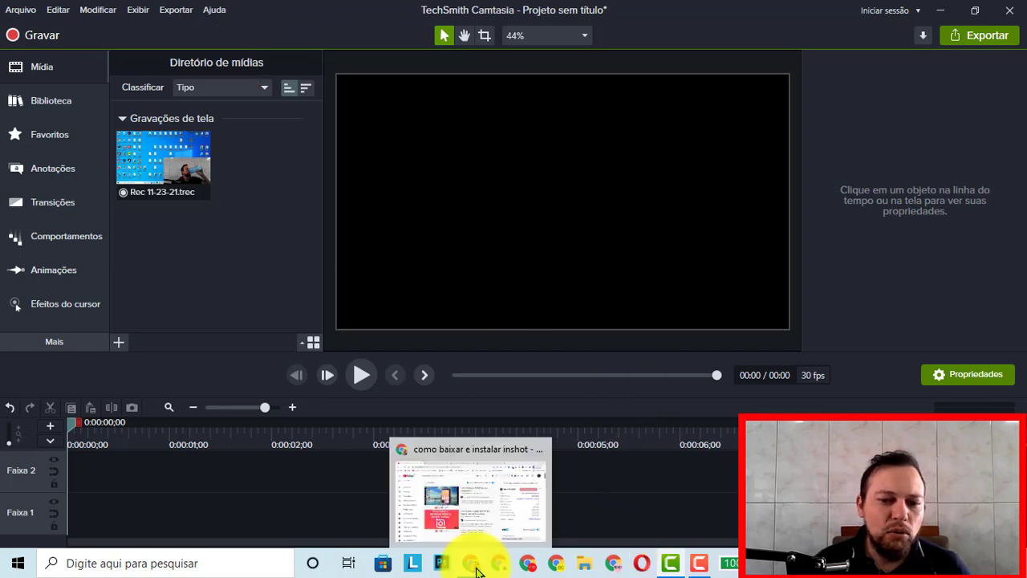
click(471, 489)
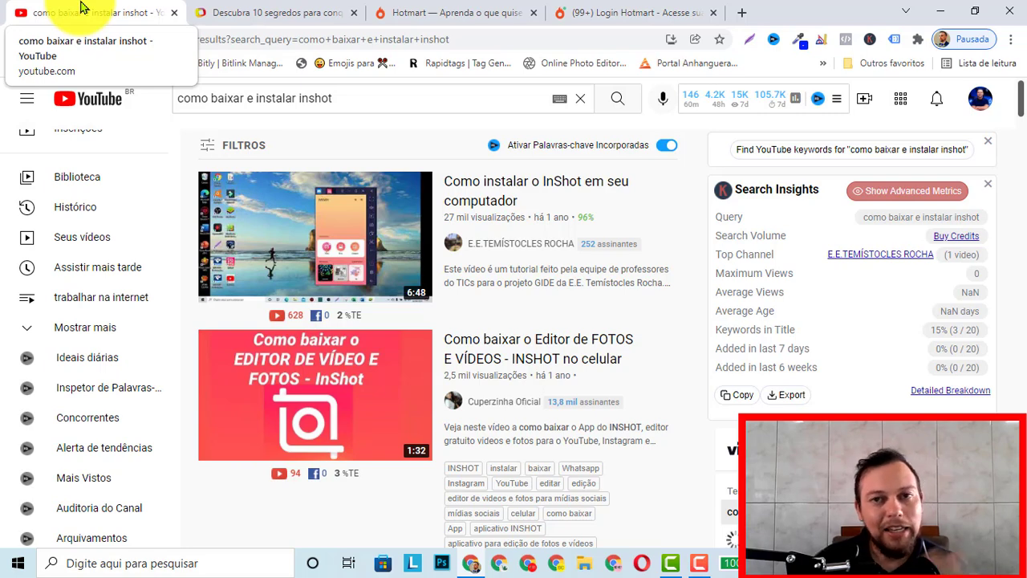
click(676, 574)
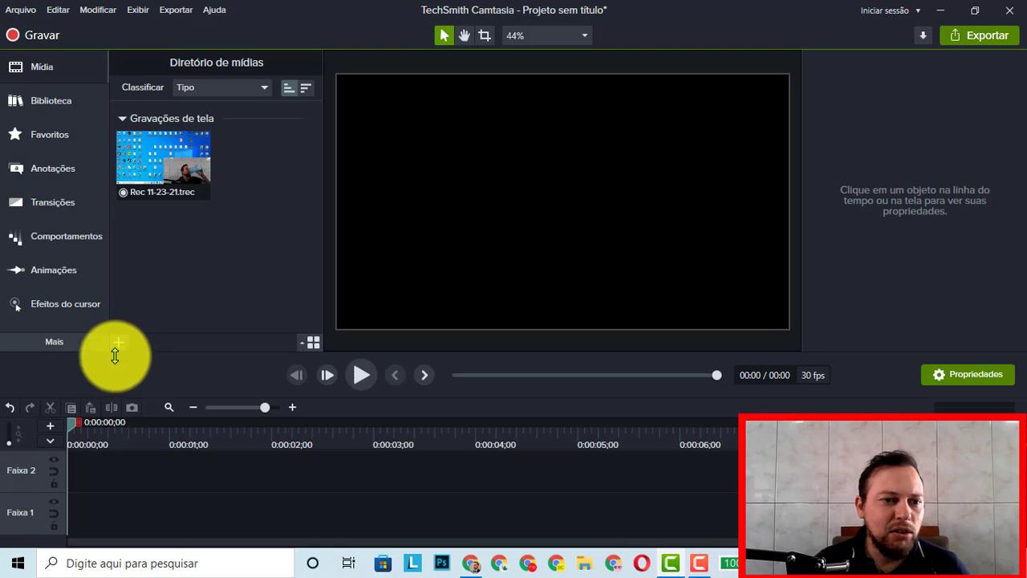
Import Couple - 1272.mp4, Restaurant - 6409.mp4 and Couple - 2301.mp4 from the Downloads folder into the project's media.
click(60, 66)
click(44, 67)
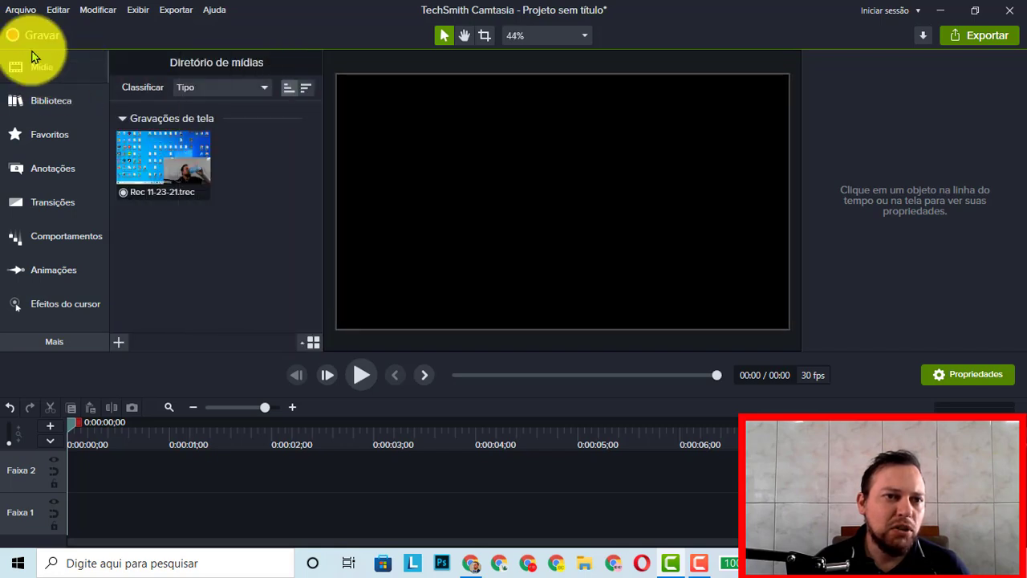
click(41, 69)
click(39, 68)
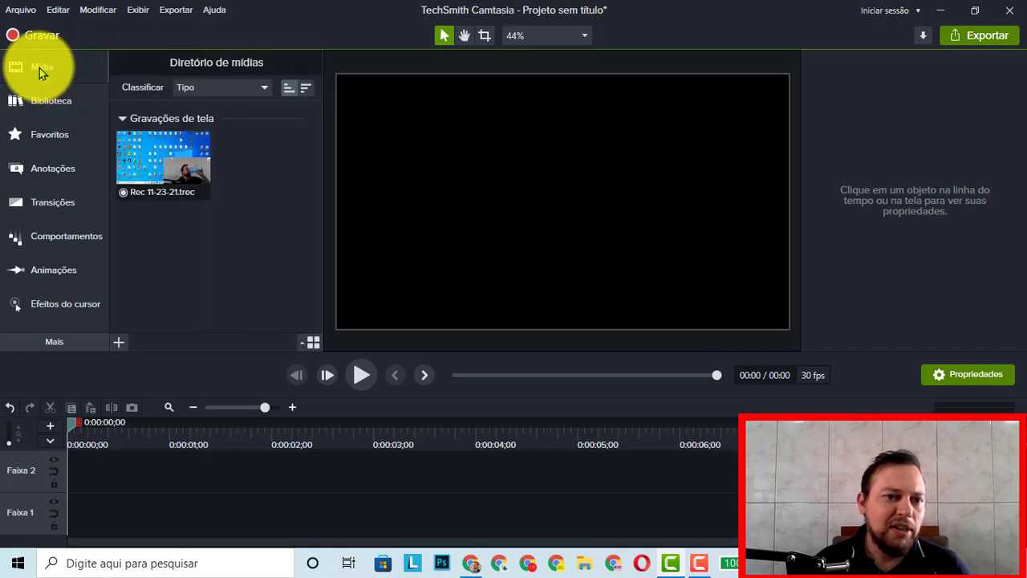
click(120, 346)
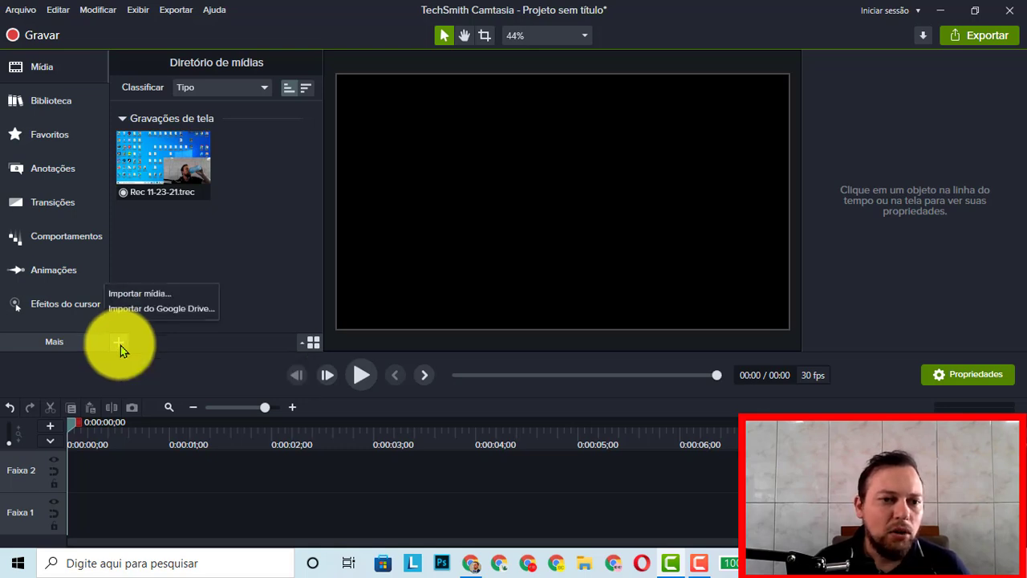
click(142, 294)
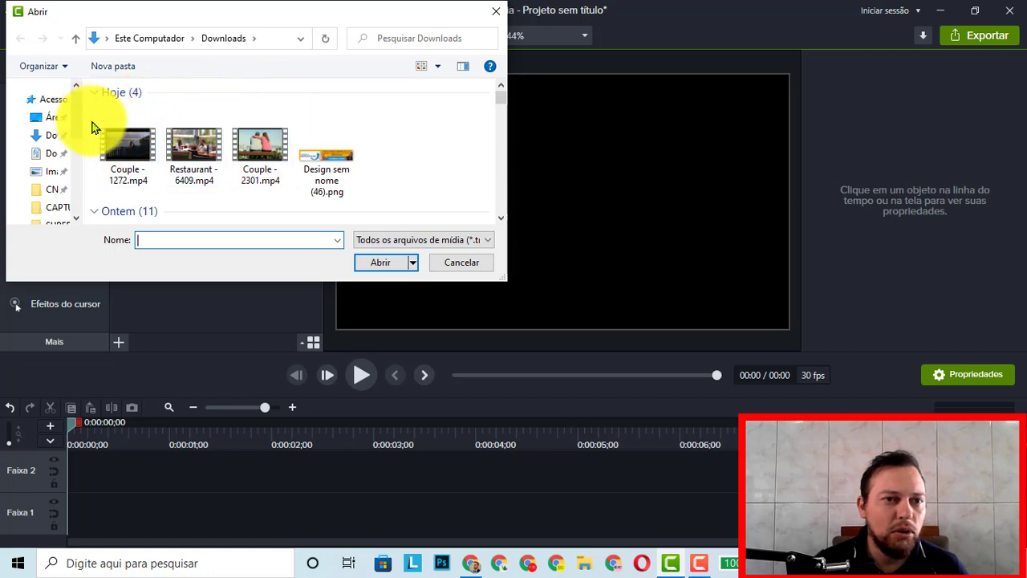
drag(92, 127, 259, 165)
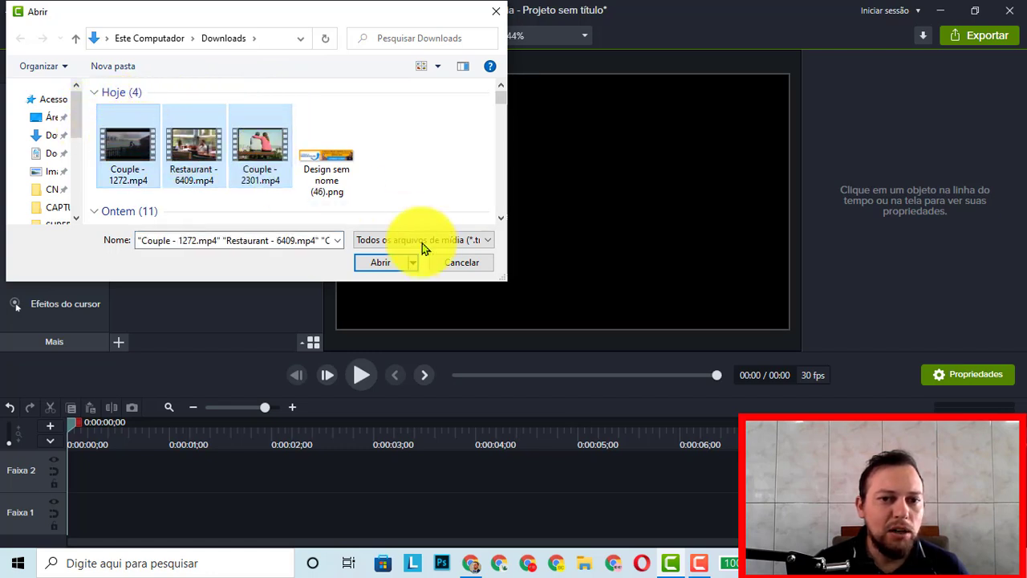
click(385, 265)
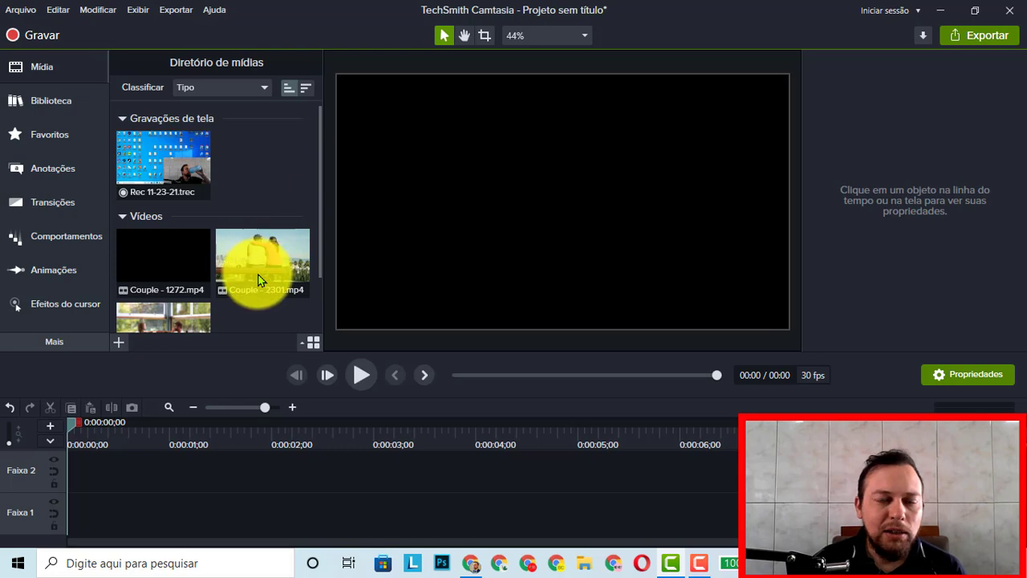
Place Couple - 2301.mp4 at the start of Faixa 2 and enlarge it to 106,7% so it fills the canvas.
scroll(258, 279, down, 1)
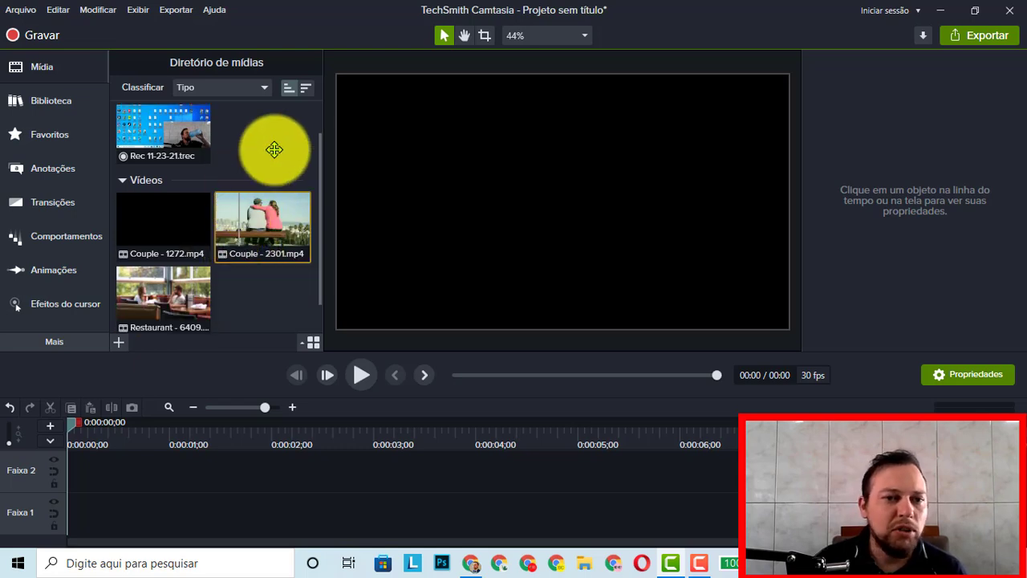
scroll(252, 291, down, 1)
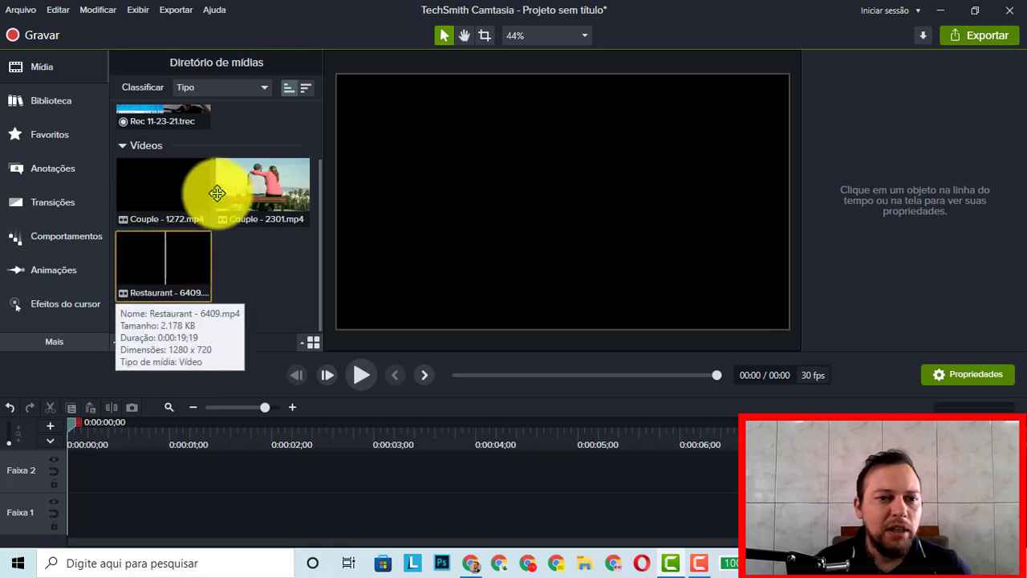
click(269, 191)
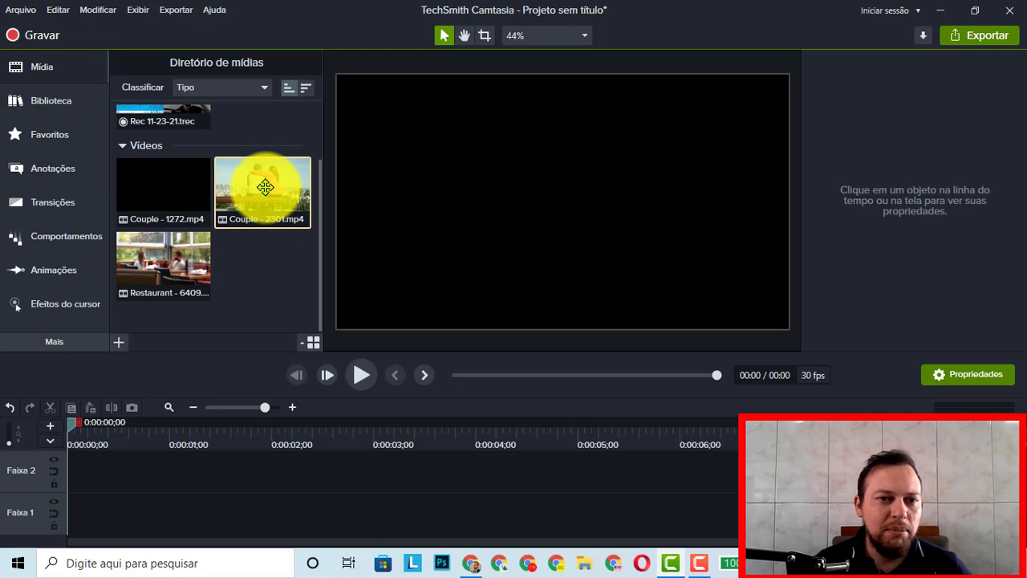
drag(265, 187, 114, 487)
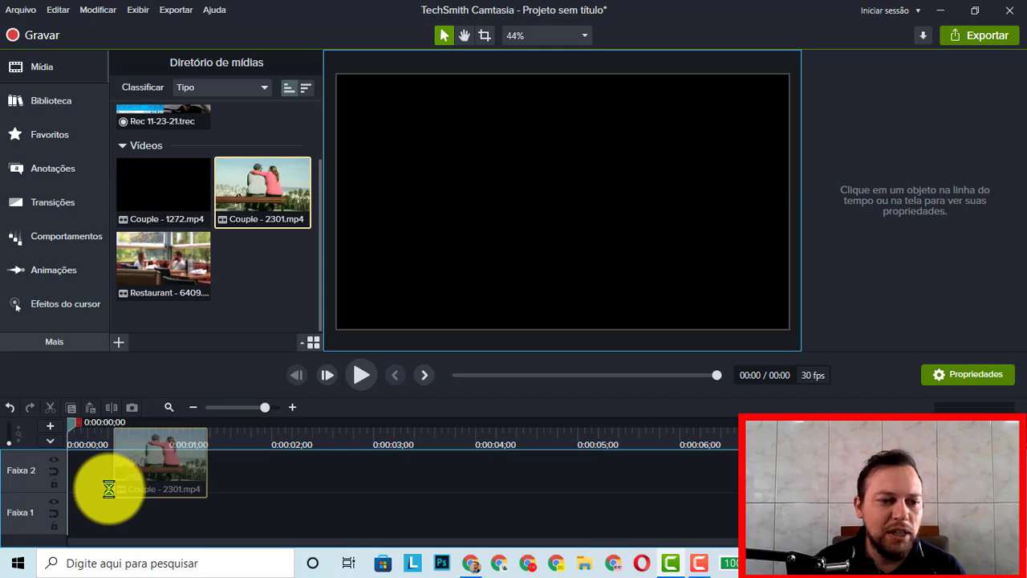
drag(109, 489, 87, 478)
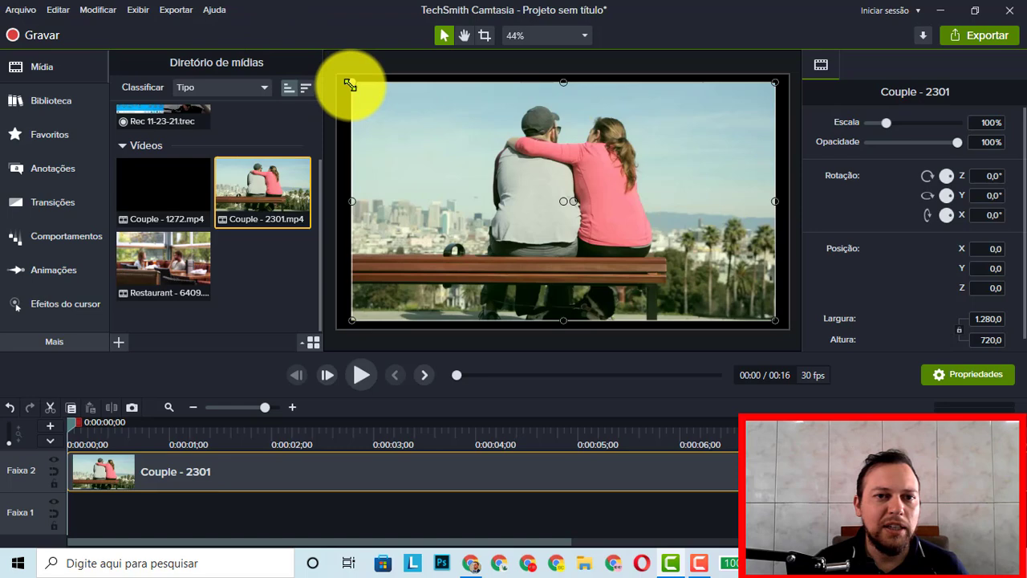
drag(338, 81, 325, 74)
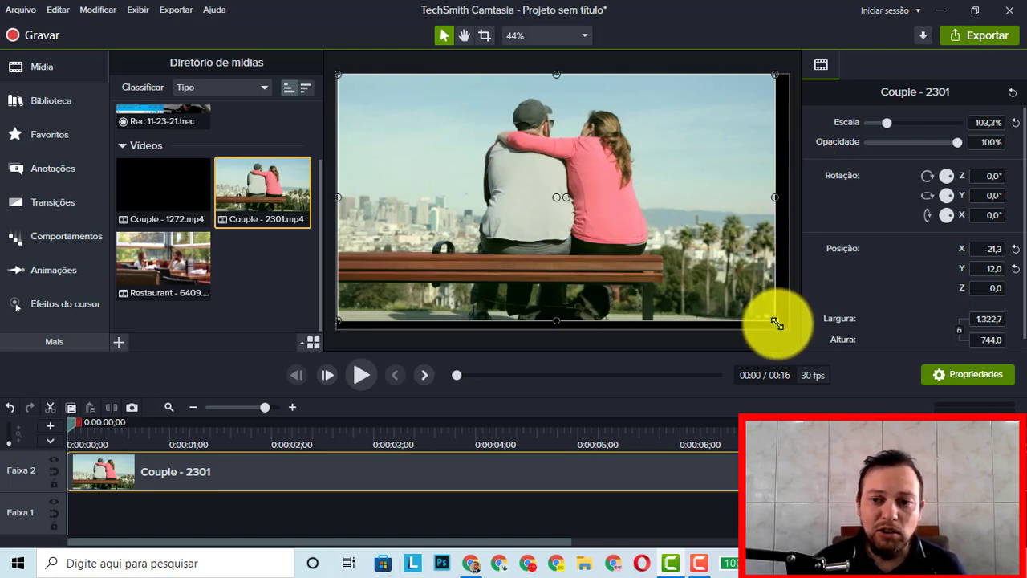
drag(776, 323, 789, 328)
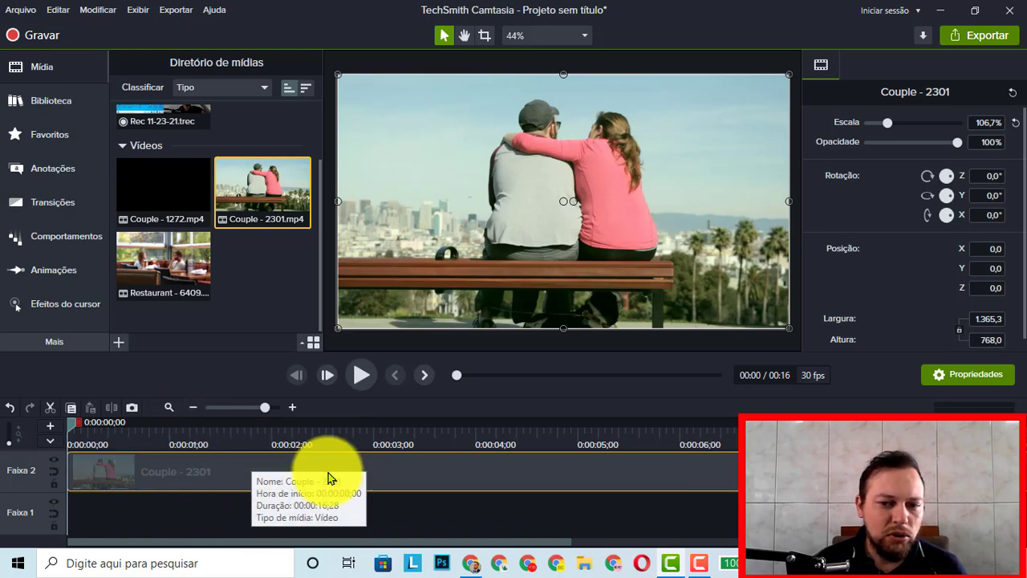
Place Restaurant - 6409.mp4 on Faixa 2 directly after the Couple - 2301 clip.
click(196, 406)
click(195, 407)
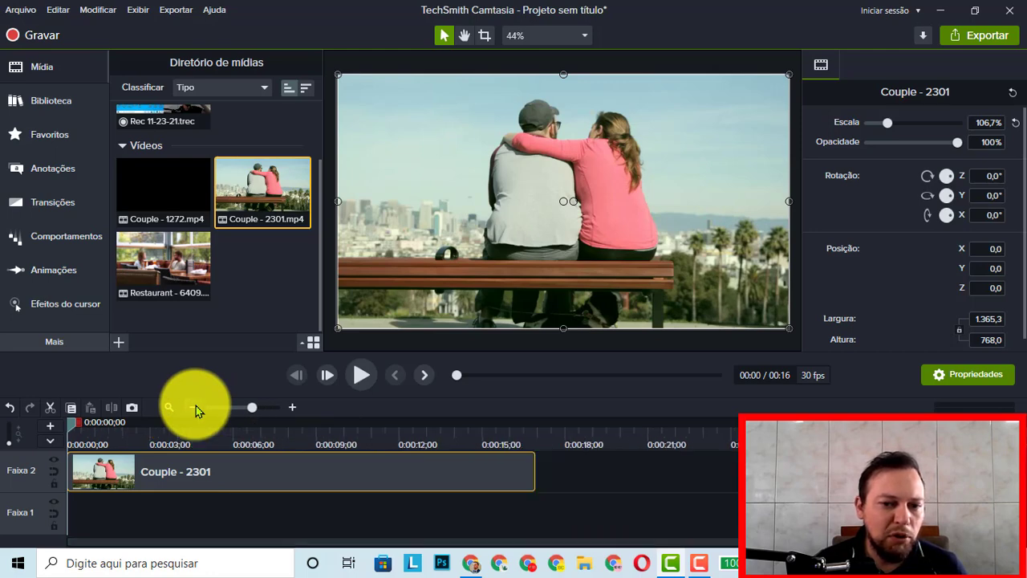
click(196, 407)
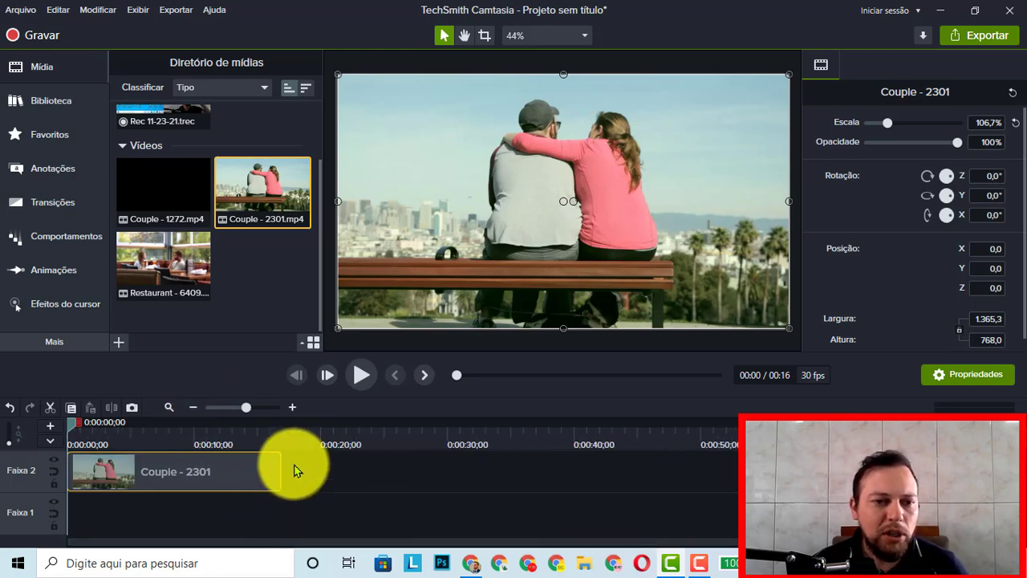
click(156, 256)
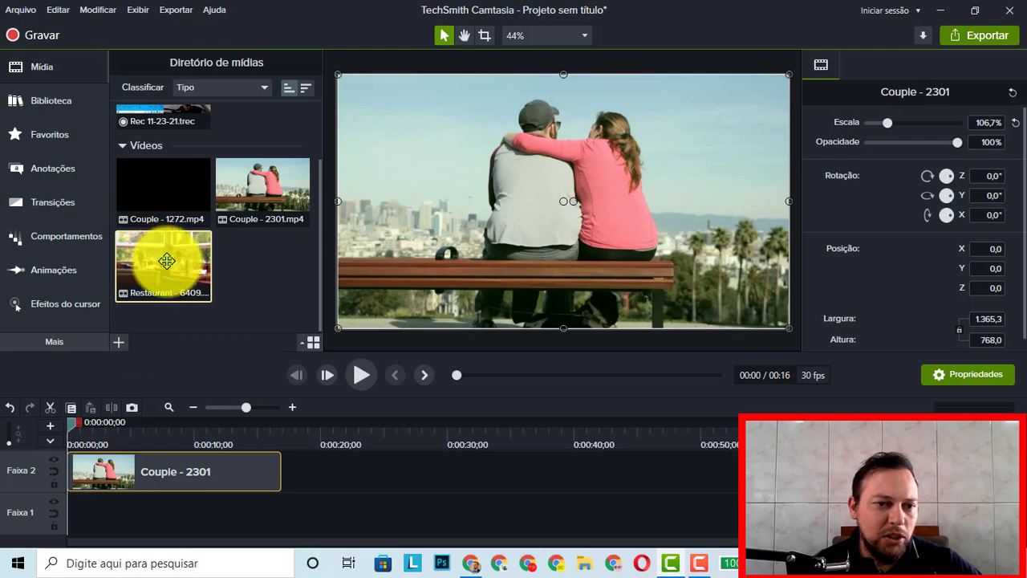
drag(166, 260, 280, 477)
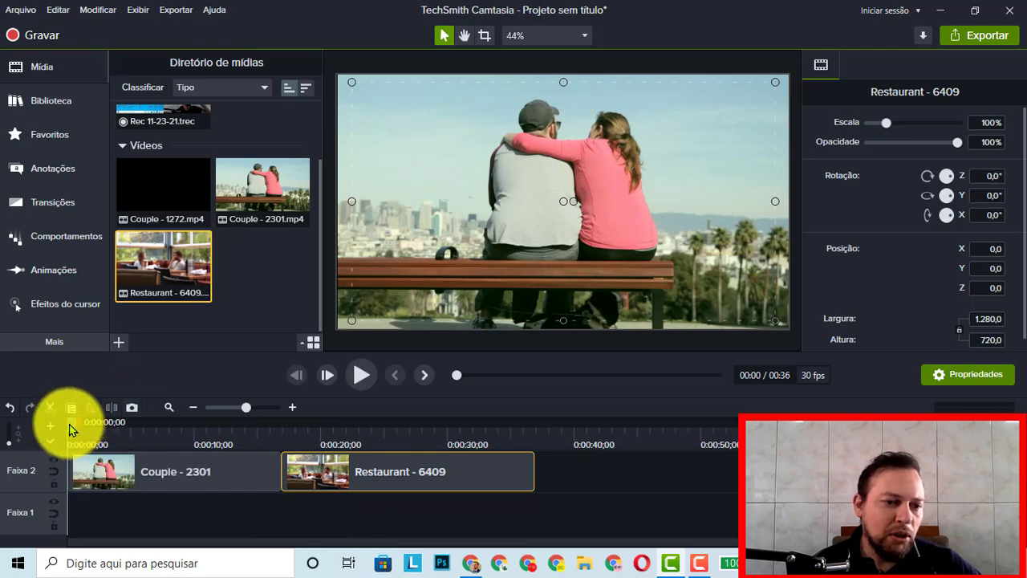
Show the restaurant clip at about 20 seconds and enlarge it to 106,7% so it fills the canvas.
drag(72, 430, 321, 458)
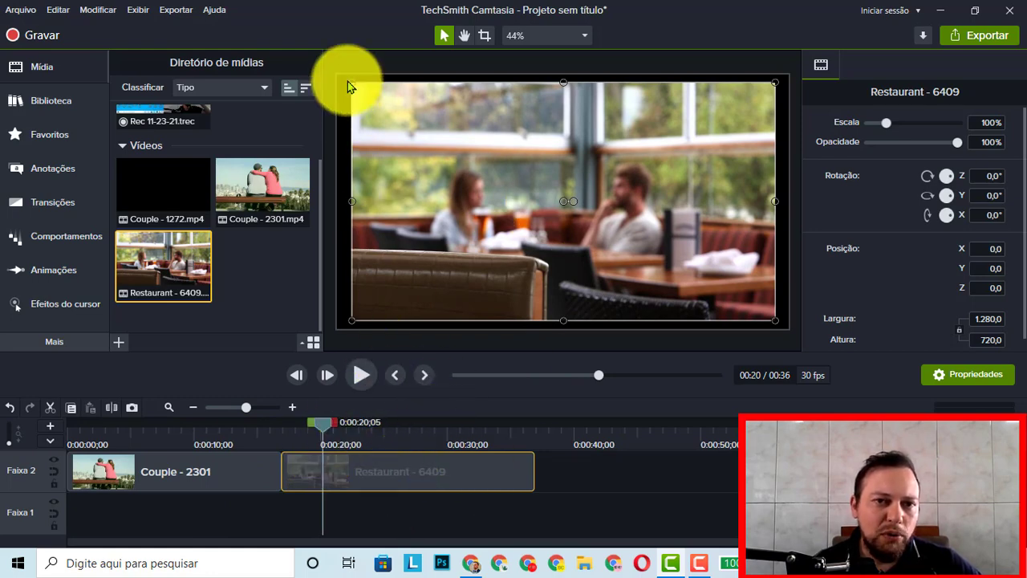
drag(352, 83, 332, 73)
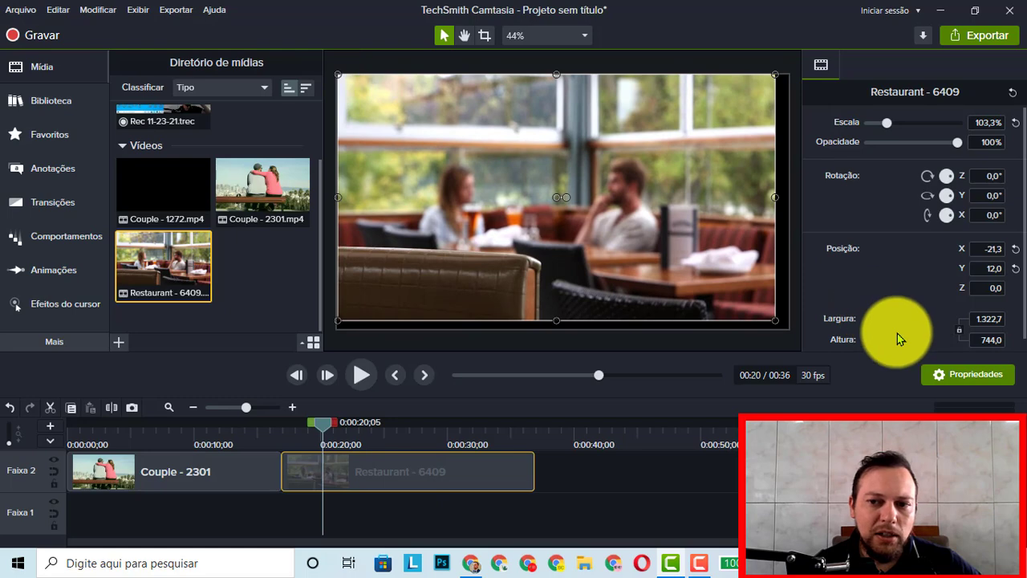
drag(771, 317, 788, 327)
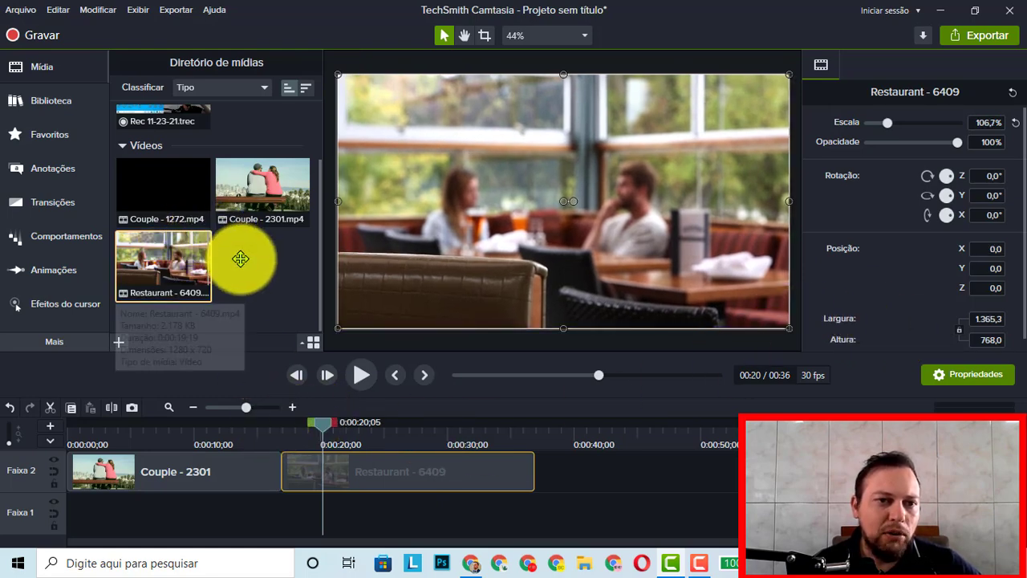
Place Couple - 1272.mp4 directly after the restaurant clip on Faixa 2 and move the playhead onto it at about 38 seconds.
drag(165, 184, 564, 479)
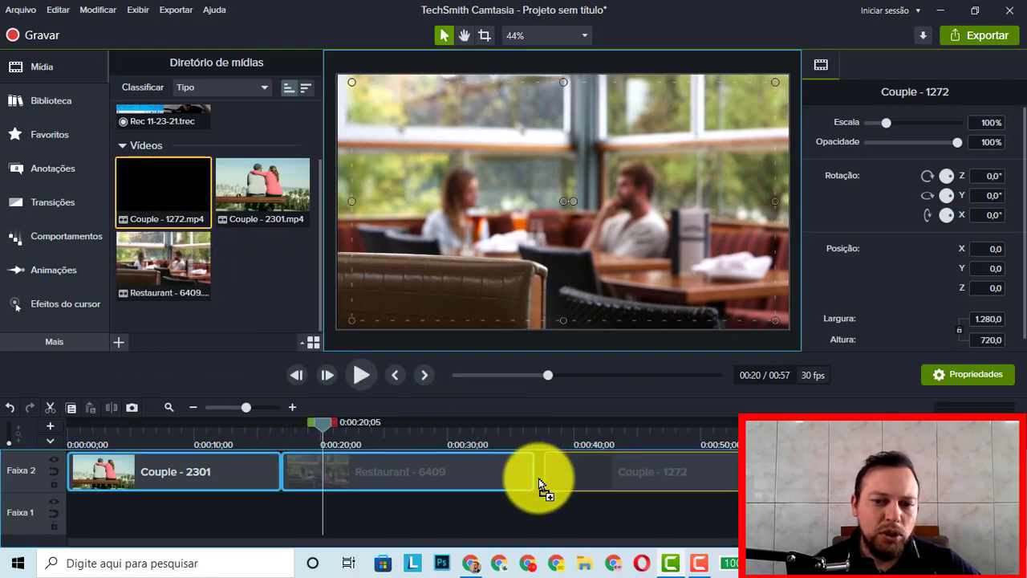
drag(320, 441, 551, 440)
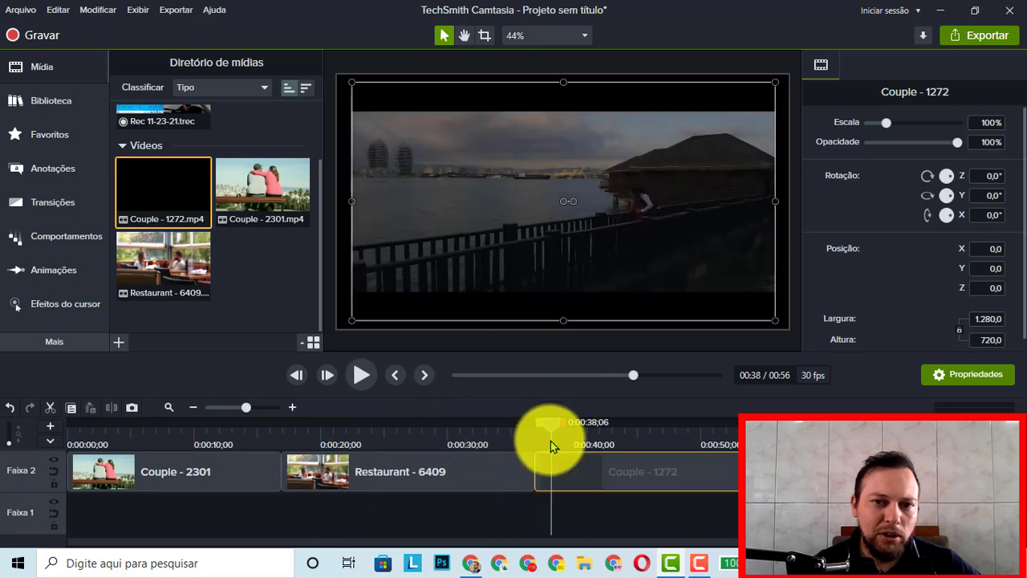
Enlarge the Couple - 1272 clip to 106,7% so its frame fills the canvas.
drag(354, 82, 338, 74)
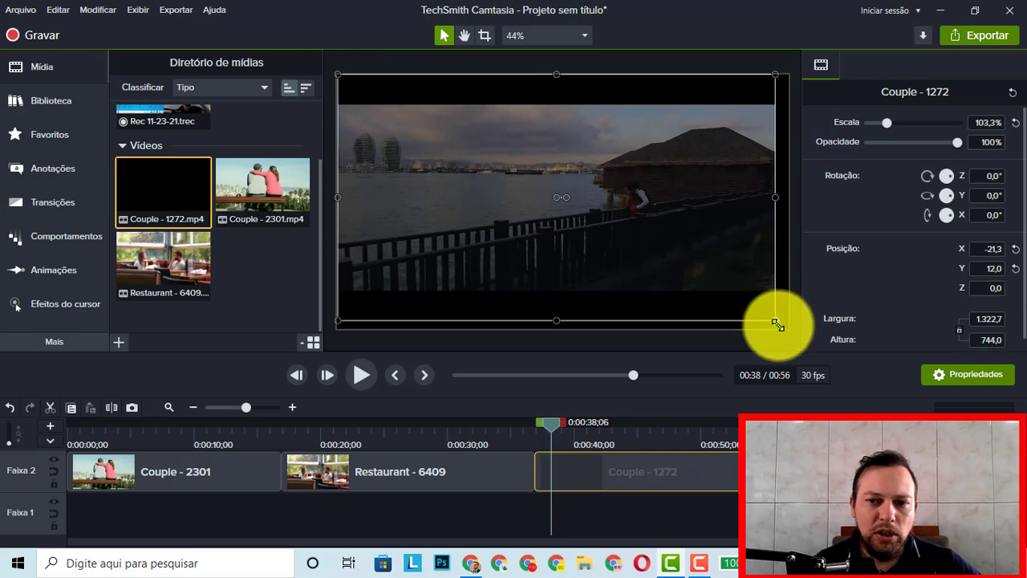
mouse_move(777, 322)
mouse_down()
mouse_move(785, 339)
mouse_move(786, 330)
mouse_up()
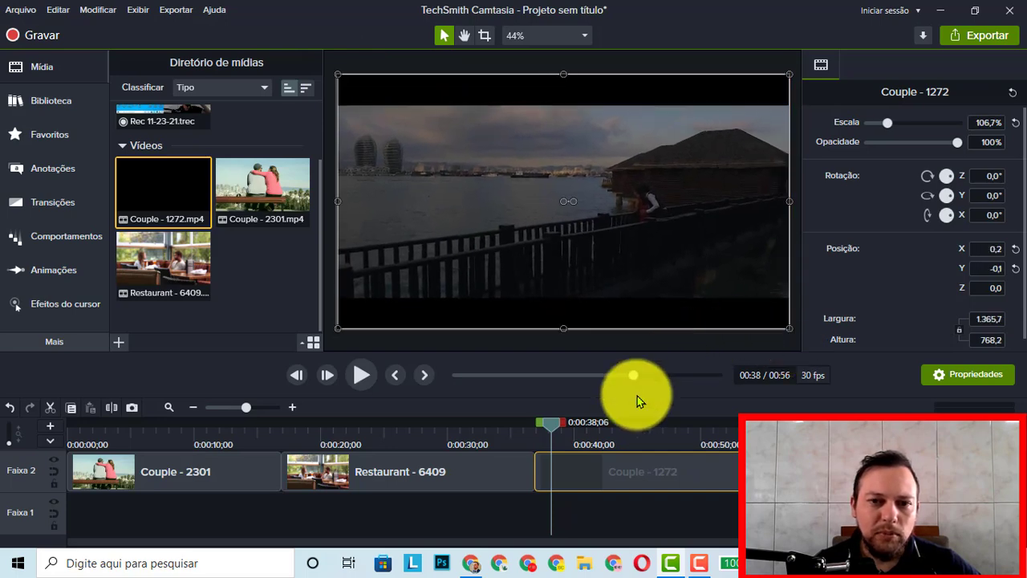
Preview the sequence from the beginning, checking the cuts between the three clips, and return the playhead to 0:00:00;00.
drag(546, 434, 11, 420)
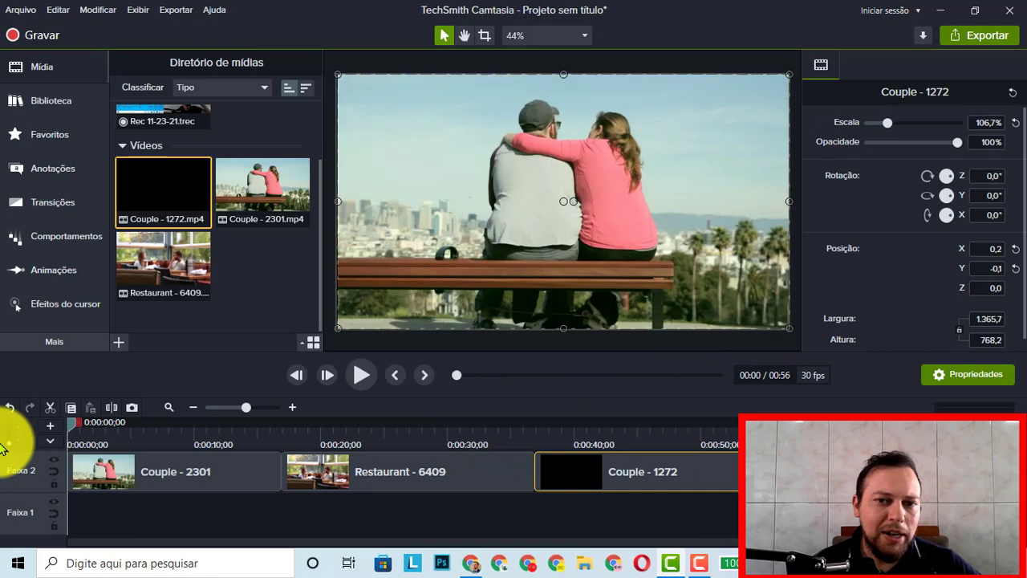
click(365, 376)
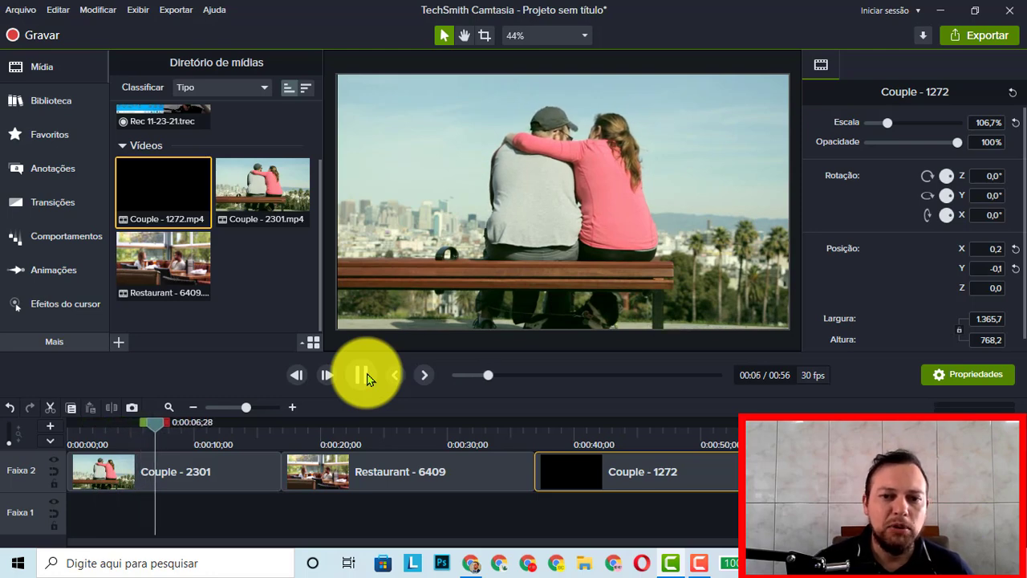
click(239, 442)
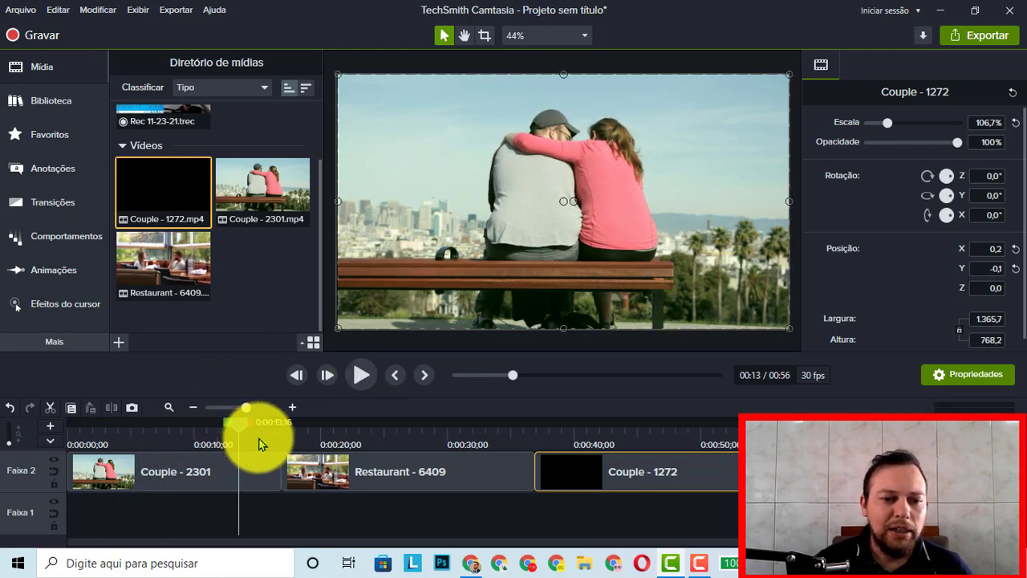
click(278, 439)
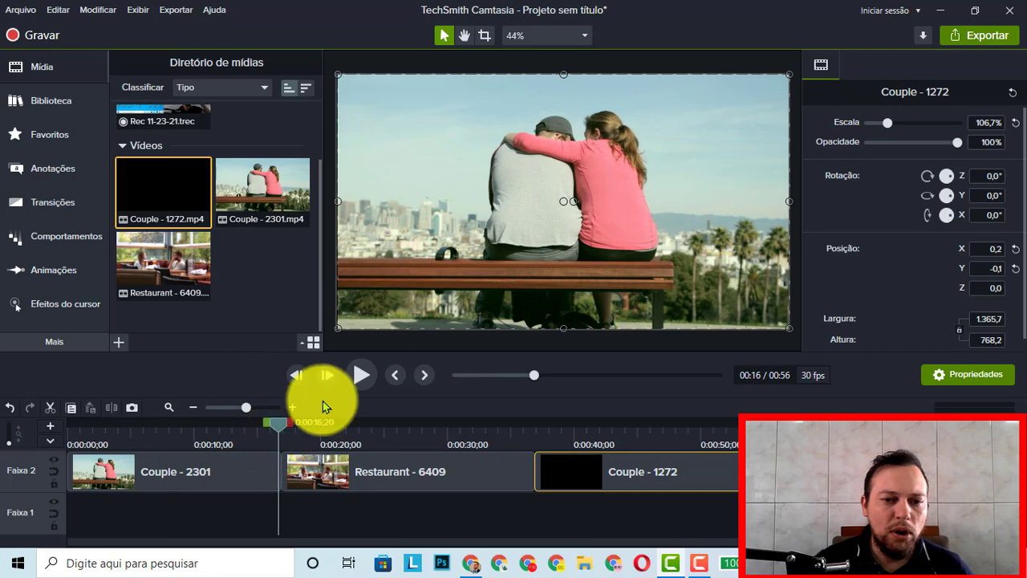
click(366, 375)
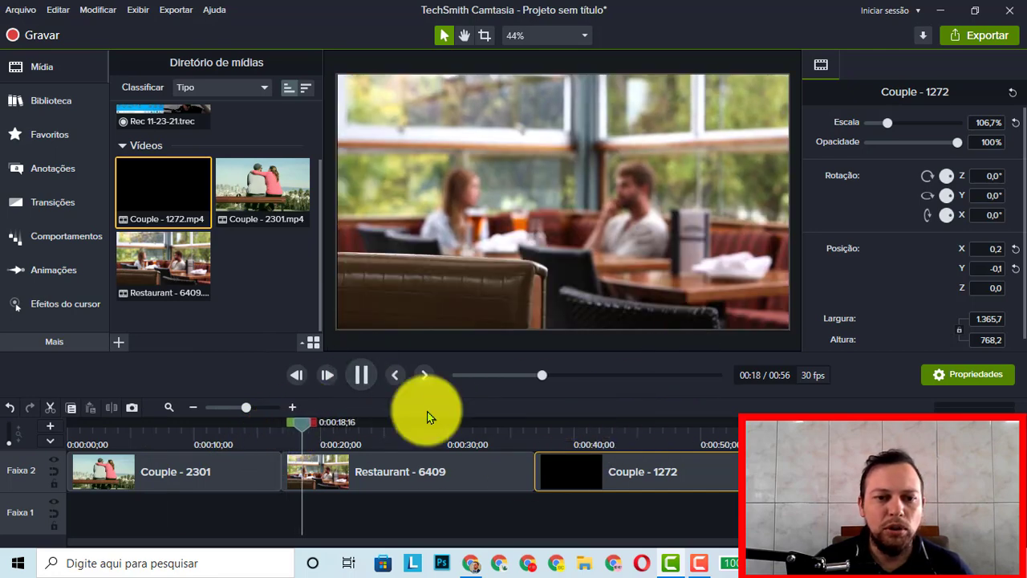
click(501, 461)
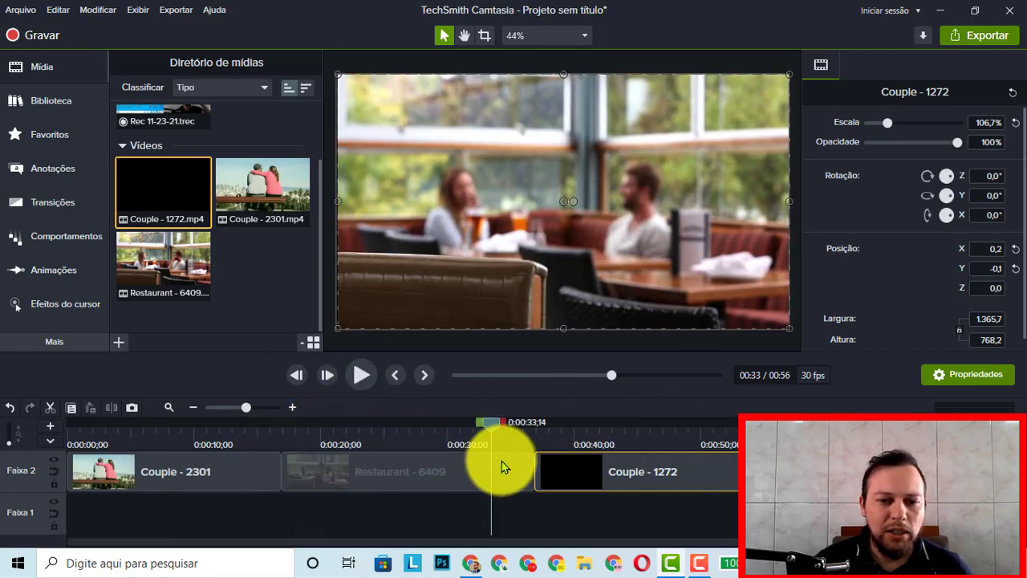
drag(493, 421, 531, 435)
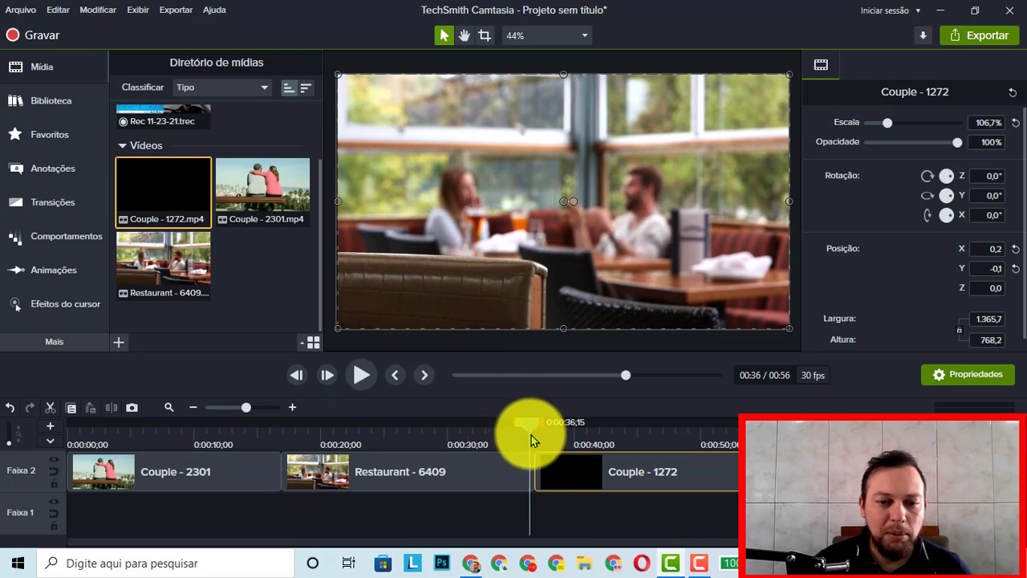
click(362, 375)
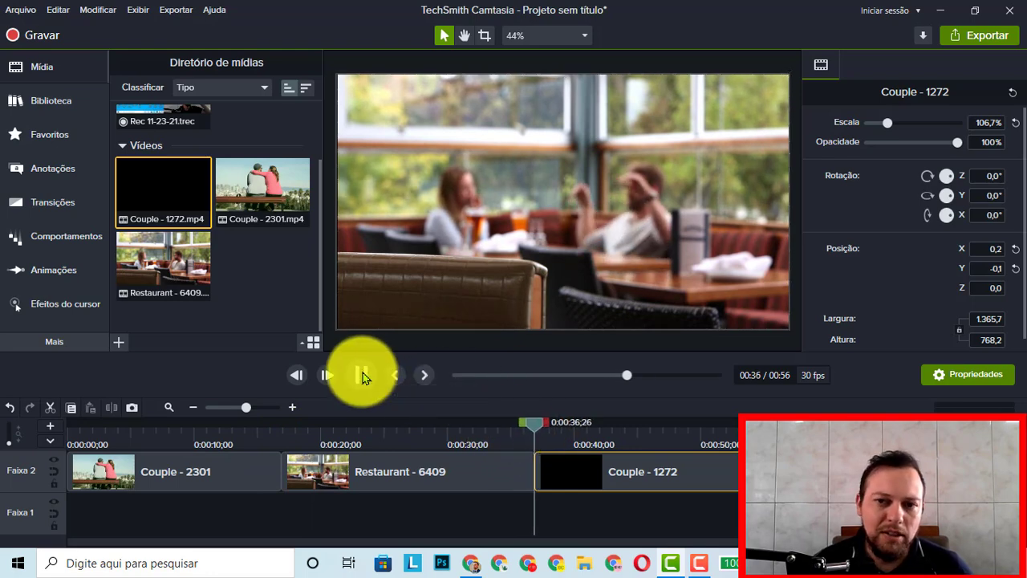
click(629, 472)
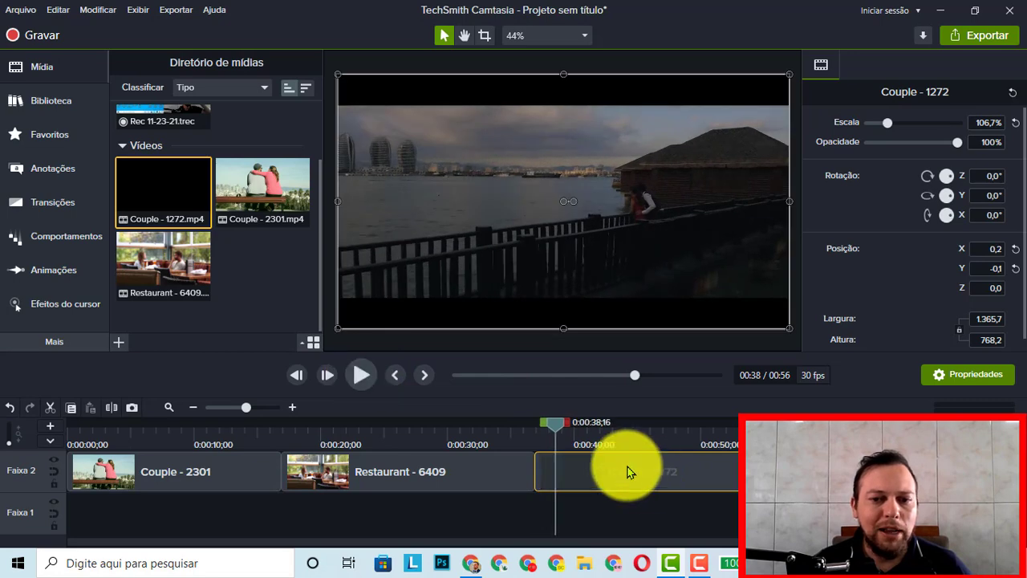
drag(554, 422, 55, 451)
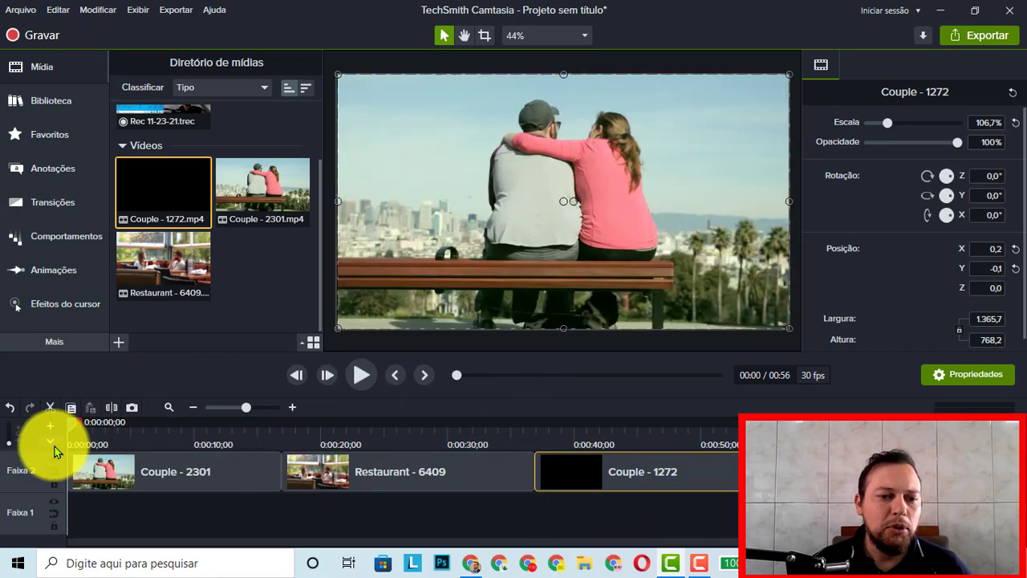
Switch to Chrome and review the tip "1)Seja dinâmico" in the Terra article on secrets for winning over a woman.
click(471, 565)
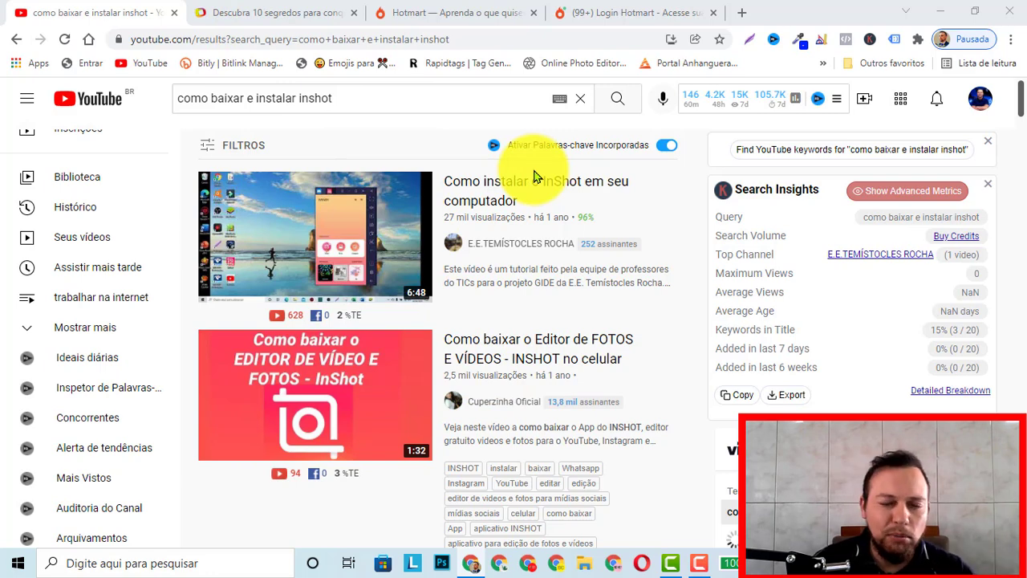
key(ctrl+Tab)
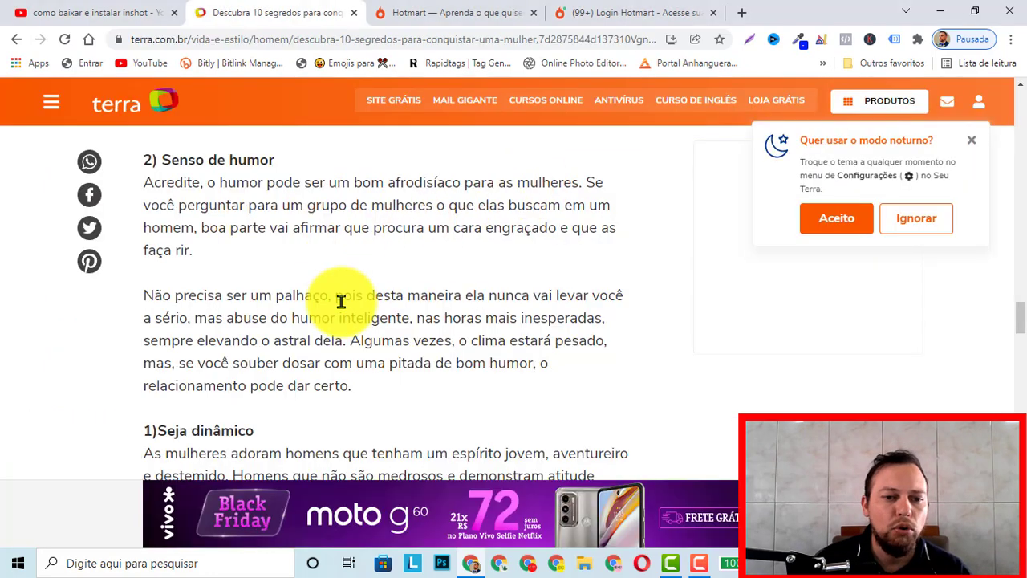
scroll(390, 328, down, 2)
scroll(345, 294, down, 1)
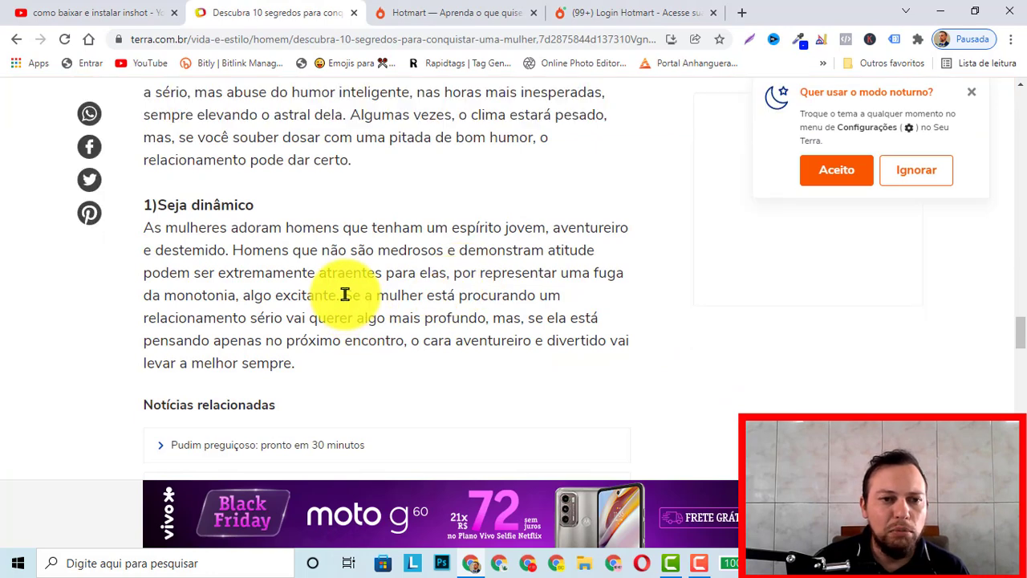
scroll(345, 295, down, 1)
scroll(344, 292, up, 1)
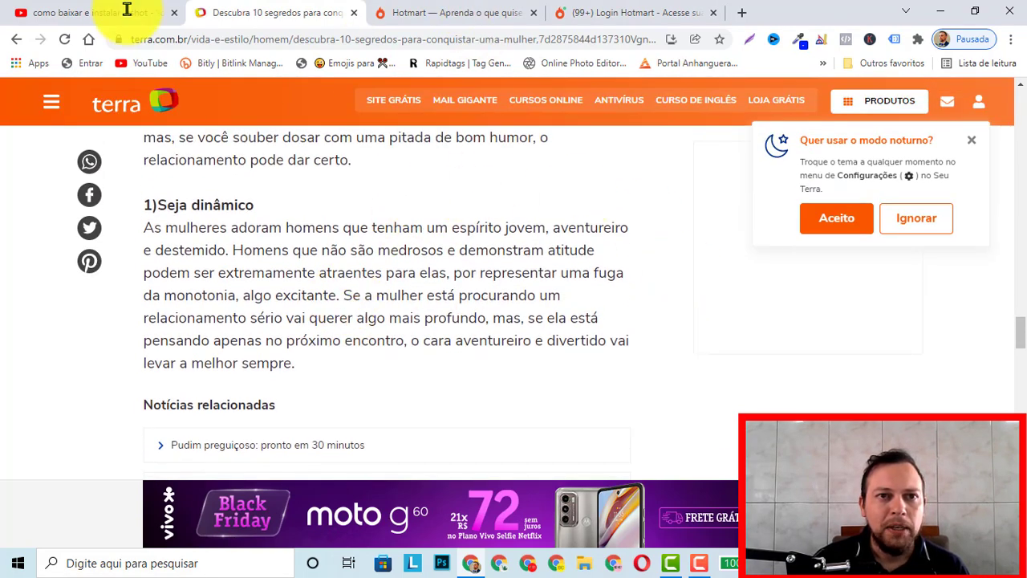
Return to Camtasia and place a white rectangular text callout at the start of a new track above Faixa 2.
click(674, 564)
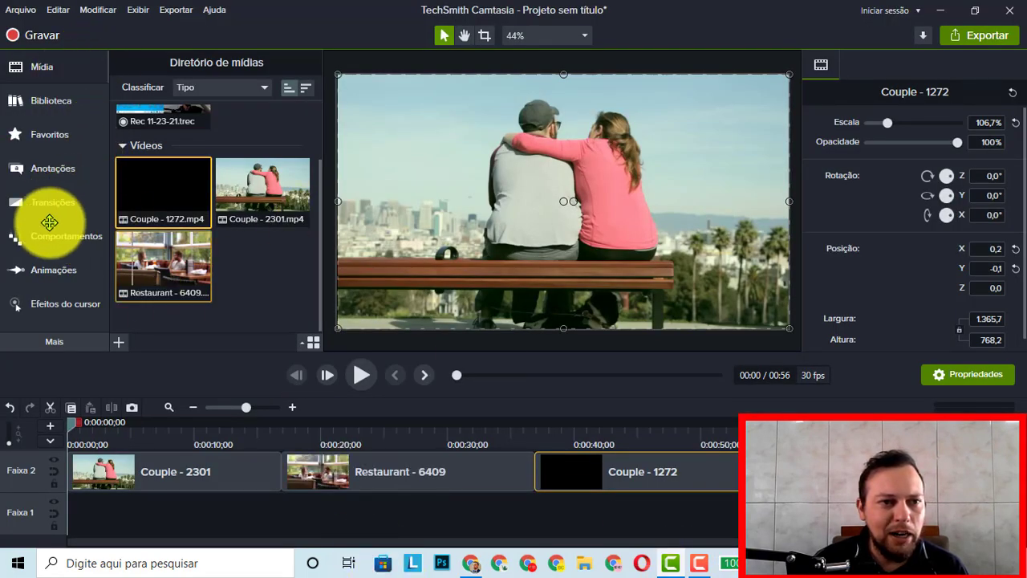
click(52, 171)
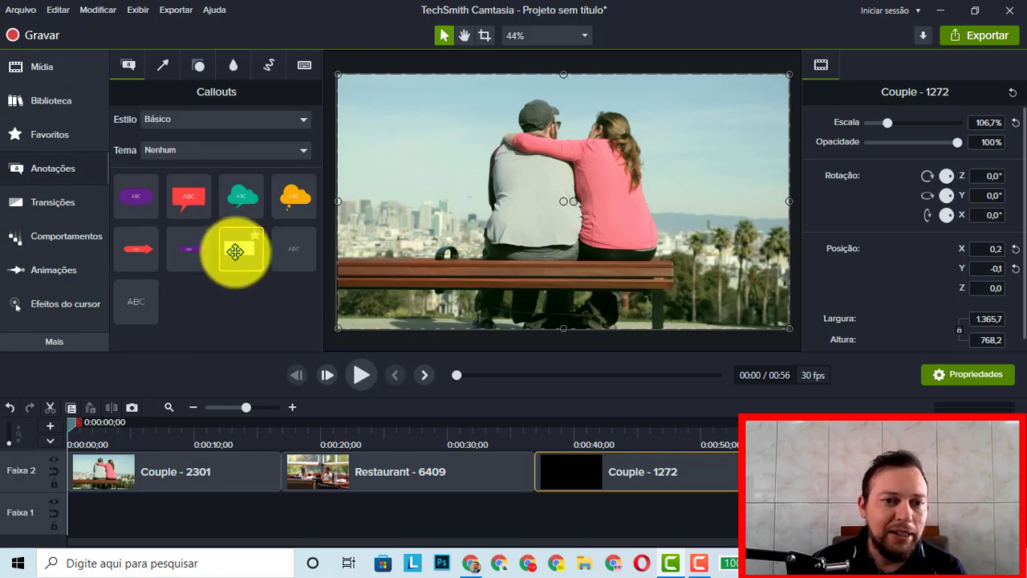
drag(235, 252, 570, 469)
drag(283, 415, 271, 512)
drag(248, 462, 58, 492)
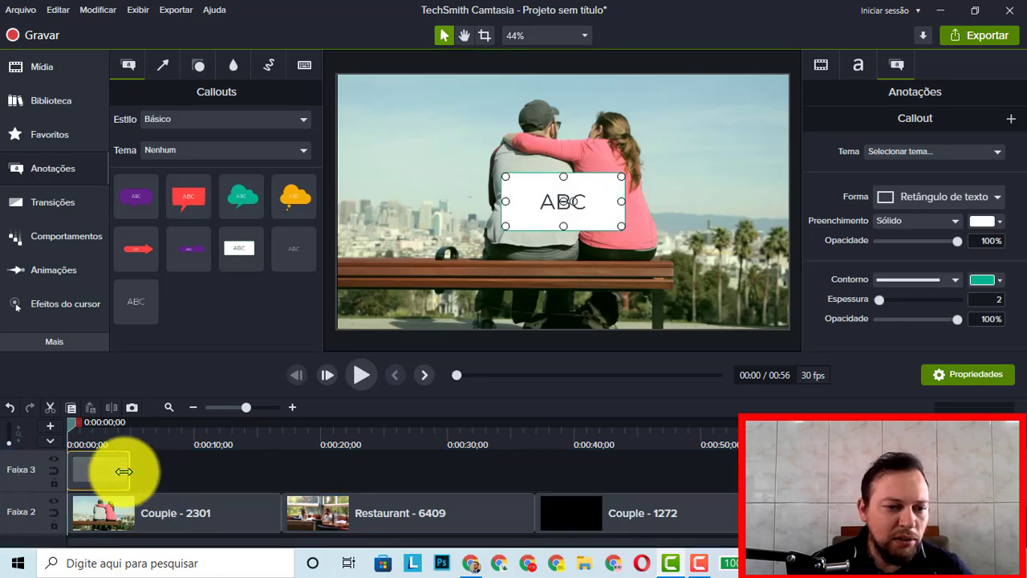
Extend the callout on Faixa 3 to end together with the Couple - 2301 clip and keep it selected.
drag(128, 472, 291, 509)
click(305, 476)
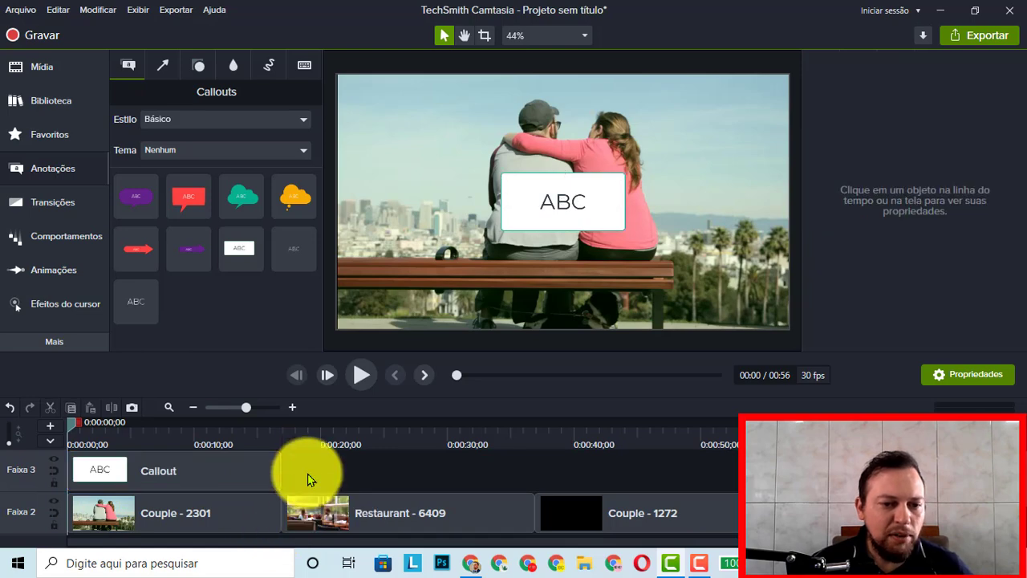
click(215, 477)
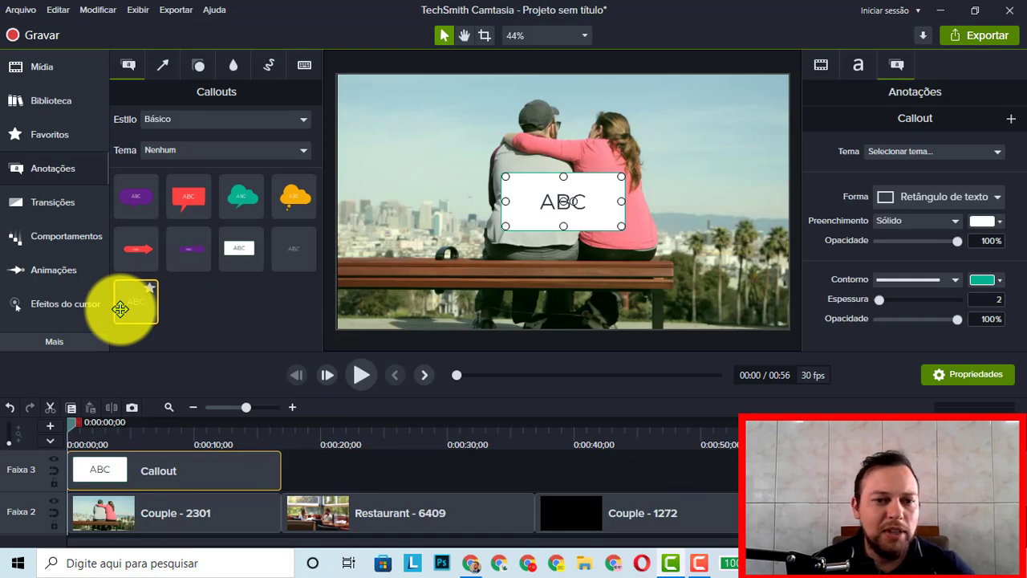
Stretch the callout across the full canvas width and position it as a band over the lower part of the picture.
drag(533, 196, 370, 241)
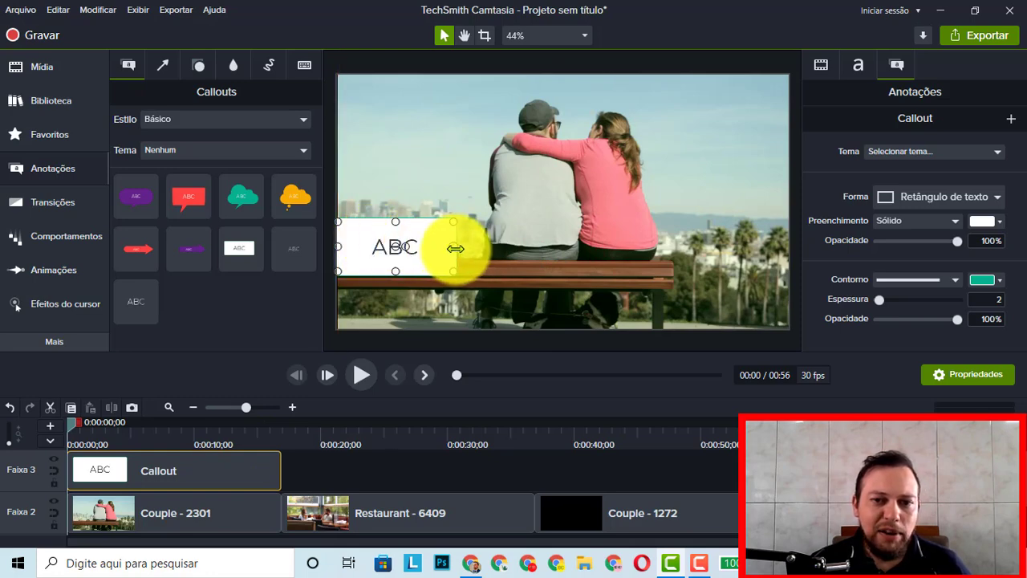
drag(455, 247, 784, 277)
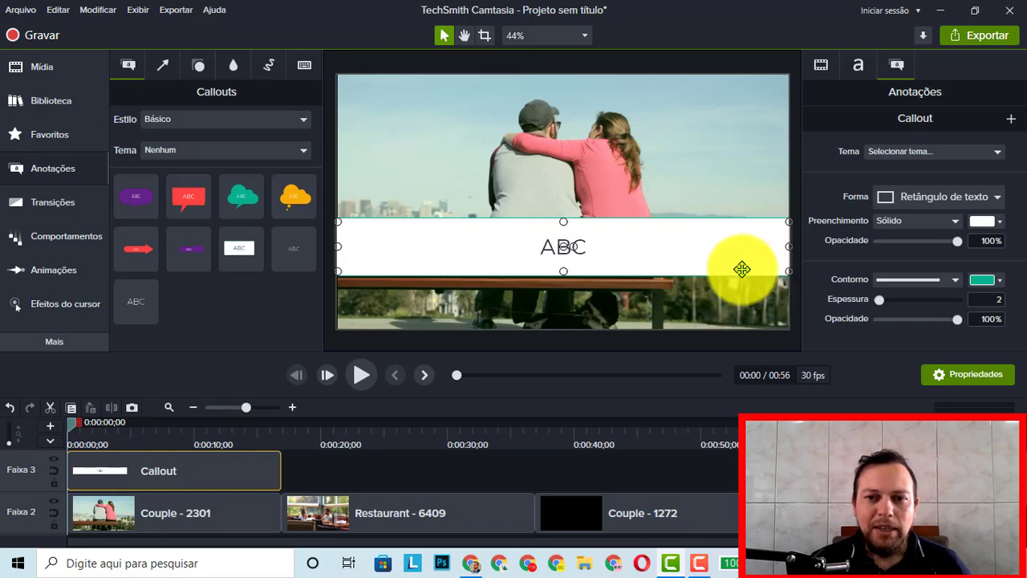
drag(682, 254, 684, 309)
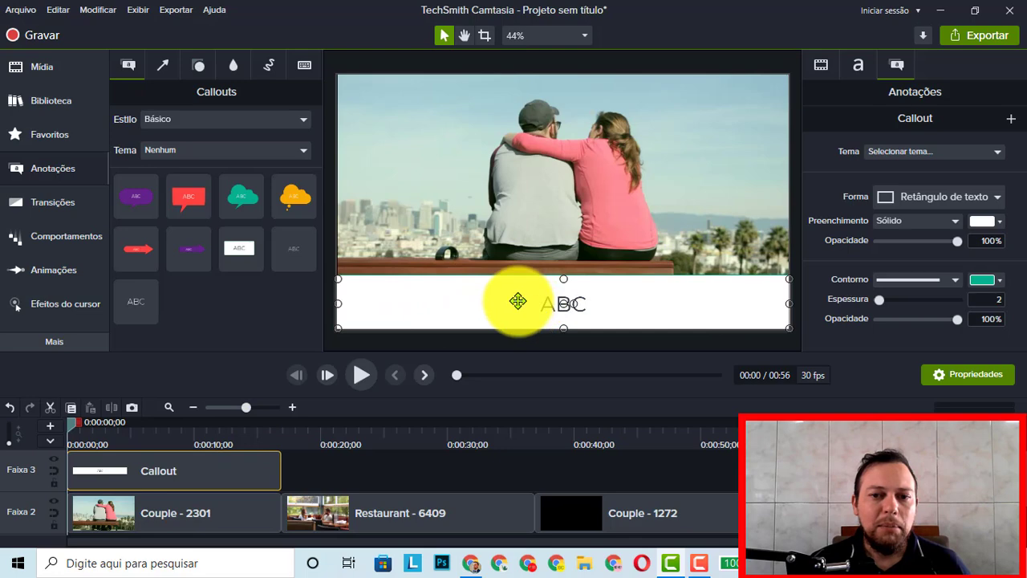
drag(519, 300, 509, 260)
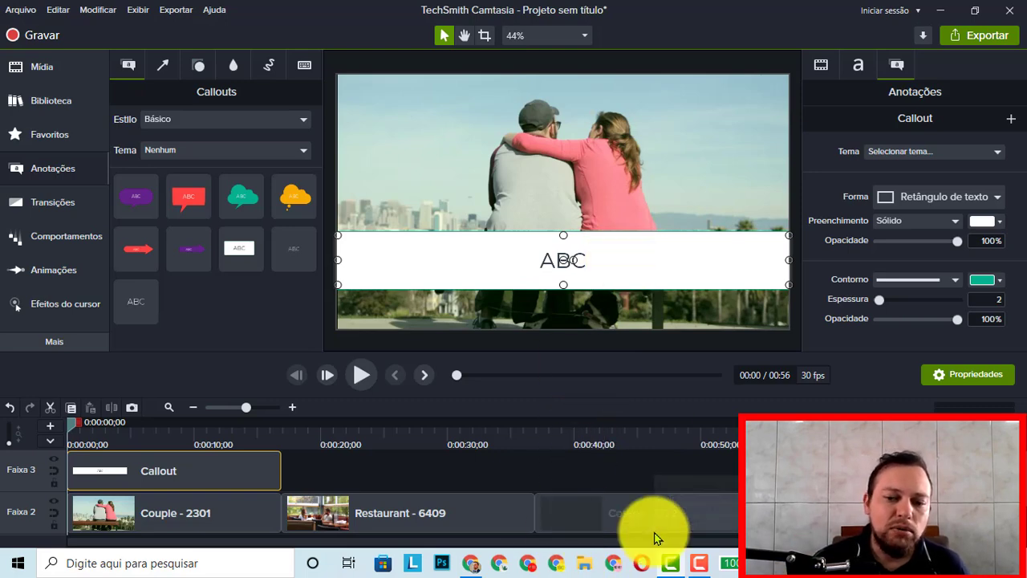
In the Terra article in Chrome, copy the heading "1)Seja dinâmico" and its first sentence through "e destemido.".
click(475, 569)
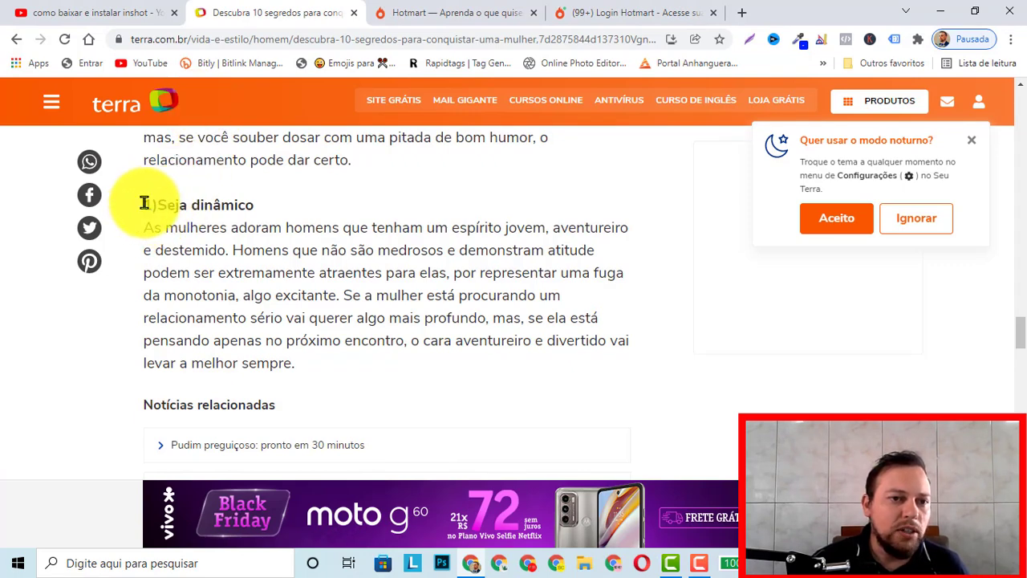
drag(148, 201, 301, 224)
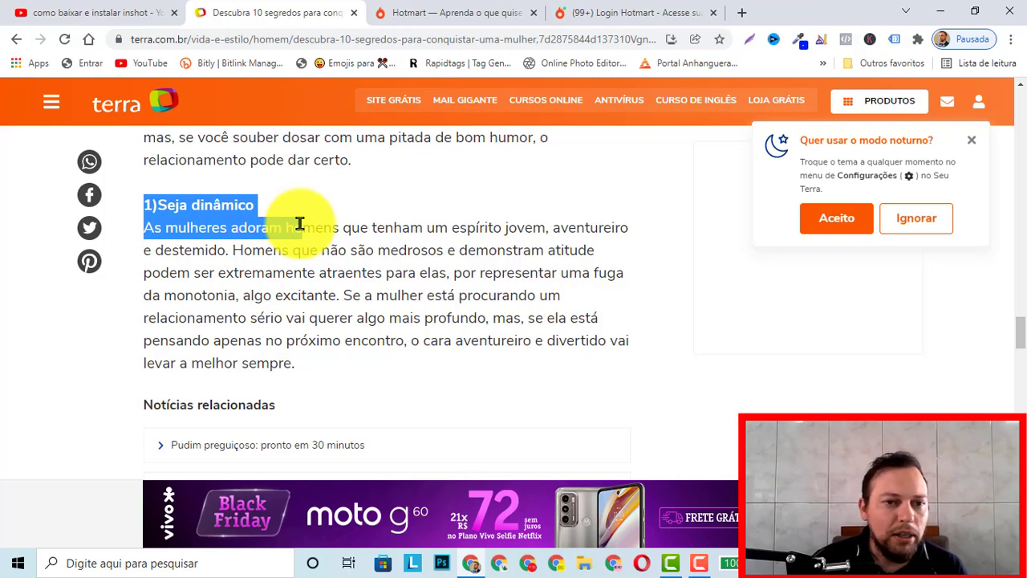
drag(301, 224, 233, 250)
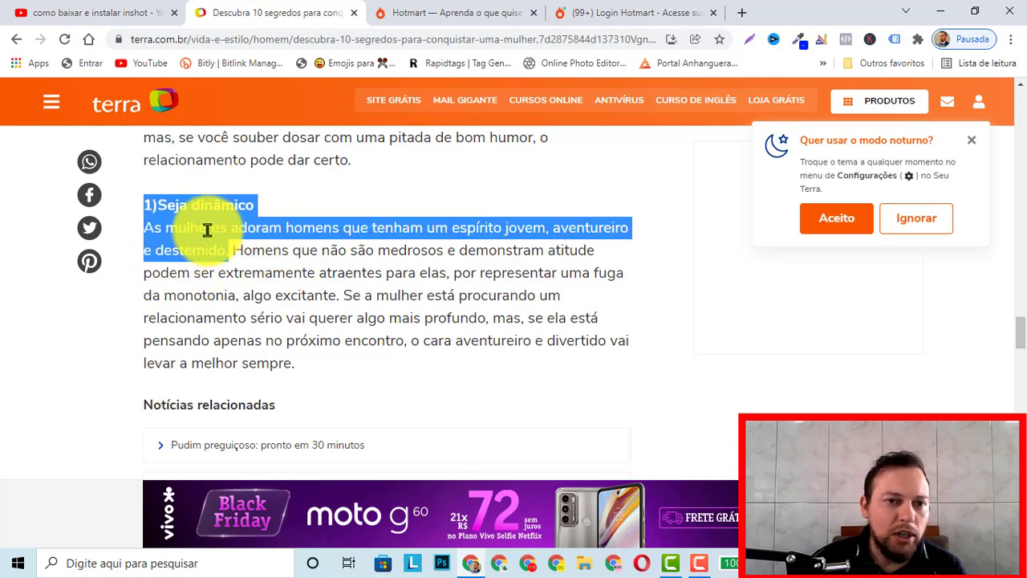
right_click(206, 229)
click(228, 241)
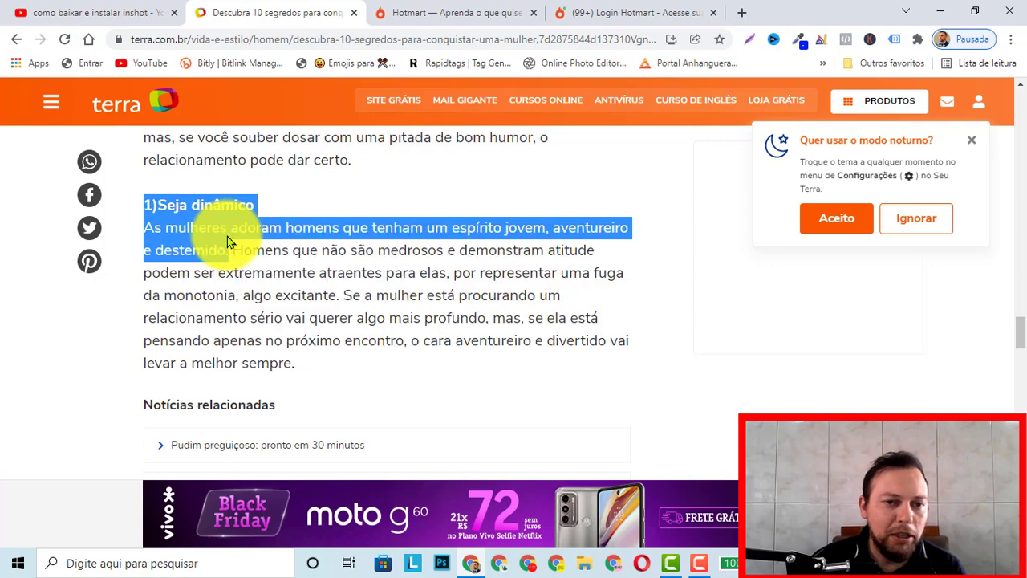
Back in Camtasia, replace the callout's ABC placeholder with the copied "1)Seja dinâmico" text.
click(676, 575)
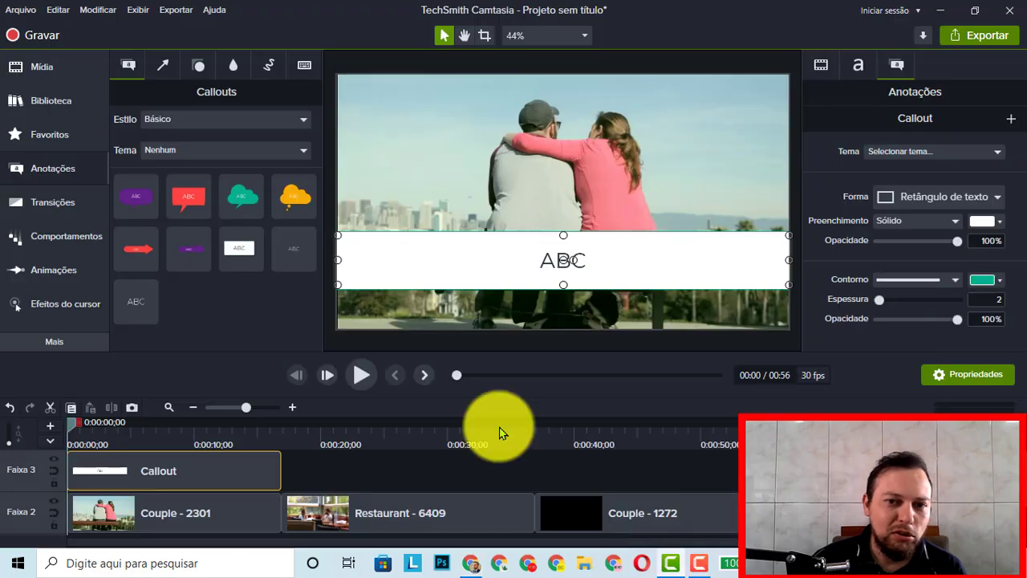
double_click(594, 258)
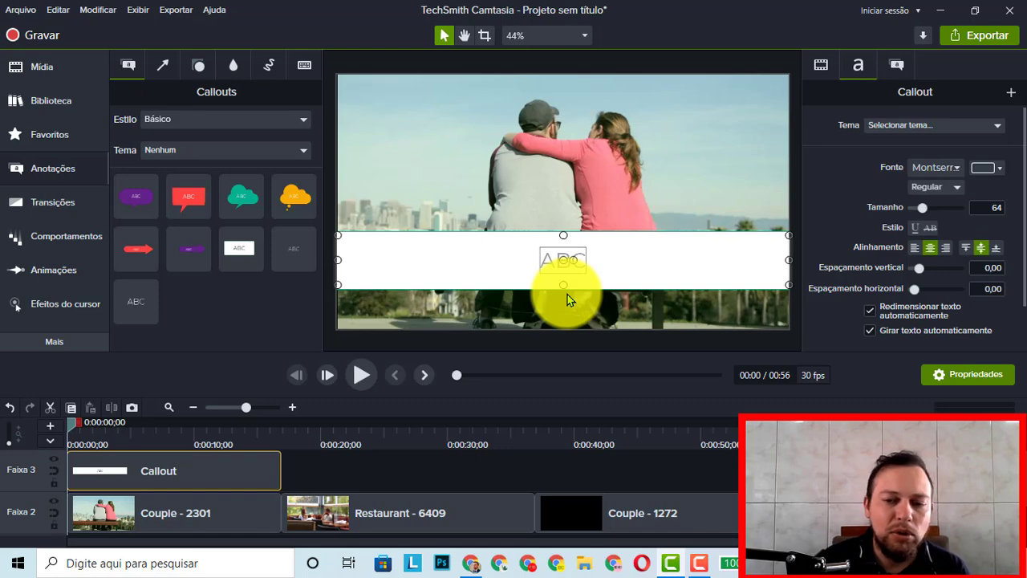
key(ctrl+v)
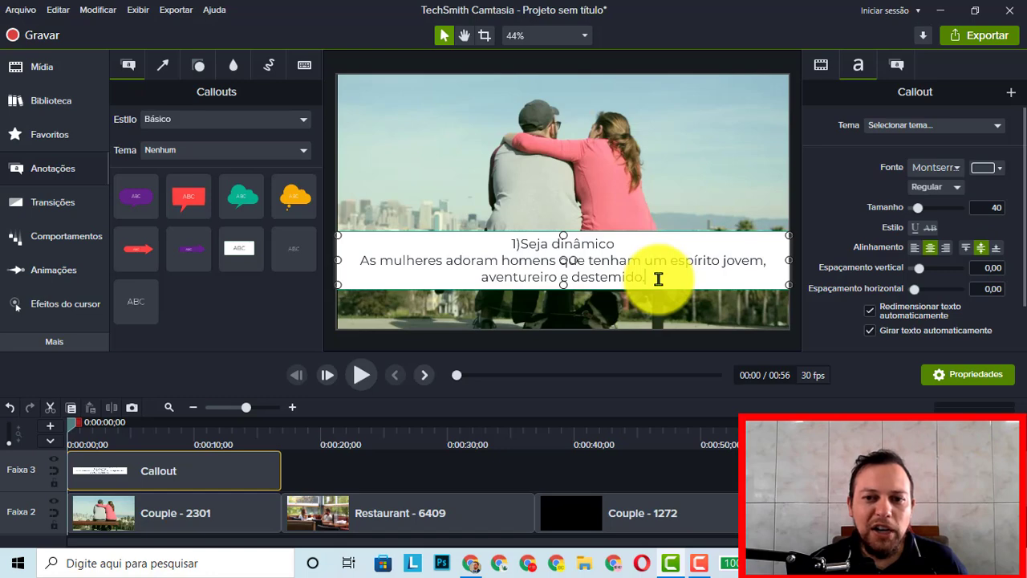
Select all the text in the "1)Seja dinâmico" callout and set its font style to Negrito.
drag(658, 278, 345, 234)
click(594, 266)
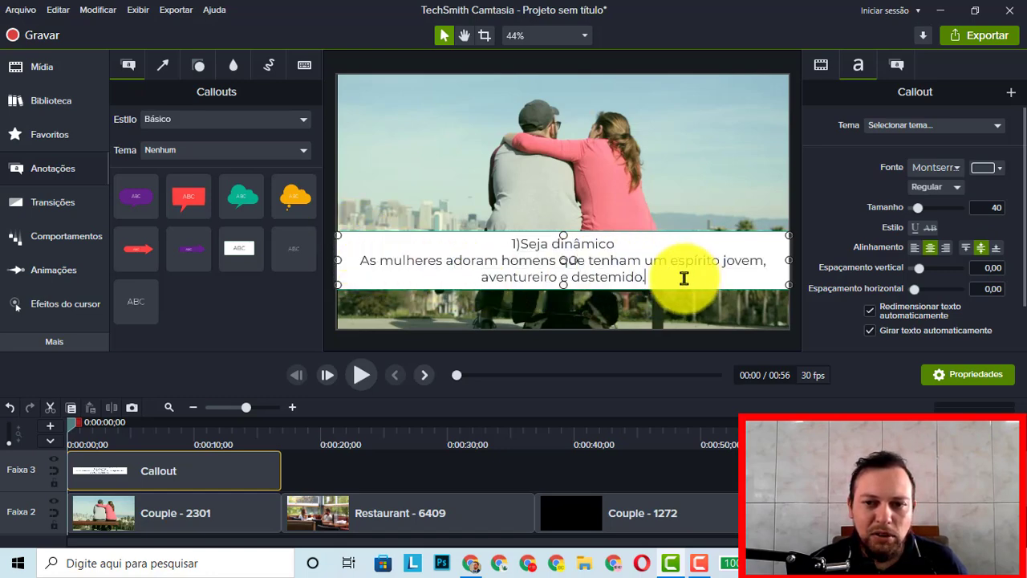
click(654, 275)
drag(654, 277, 441, 234)
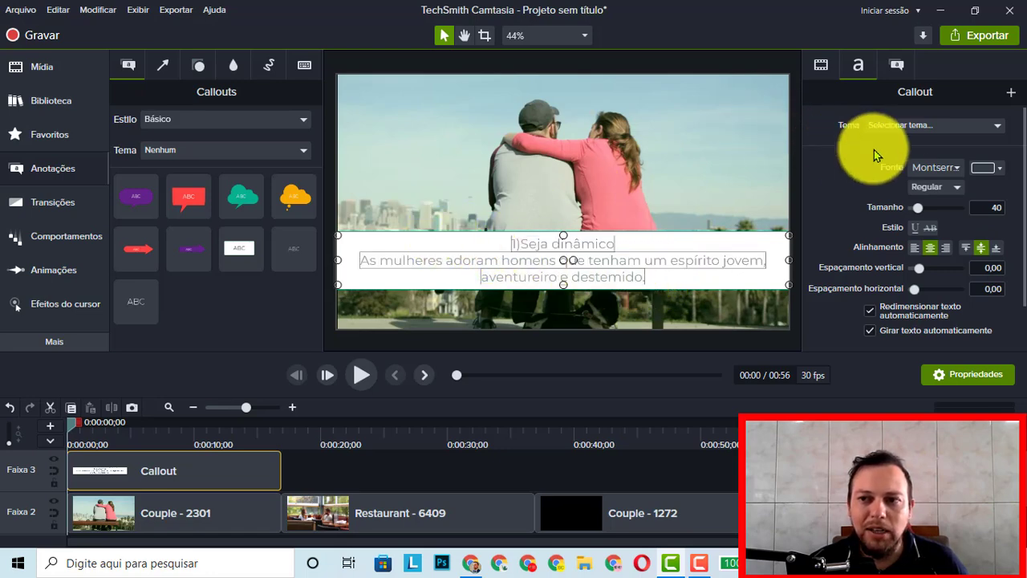
click(944, 194)
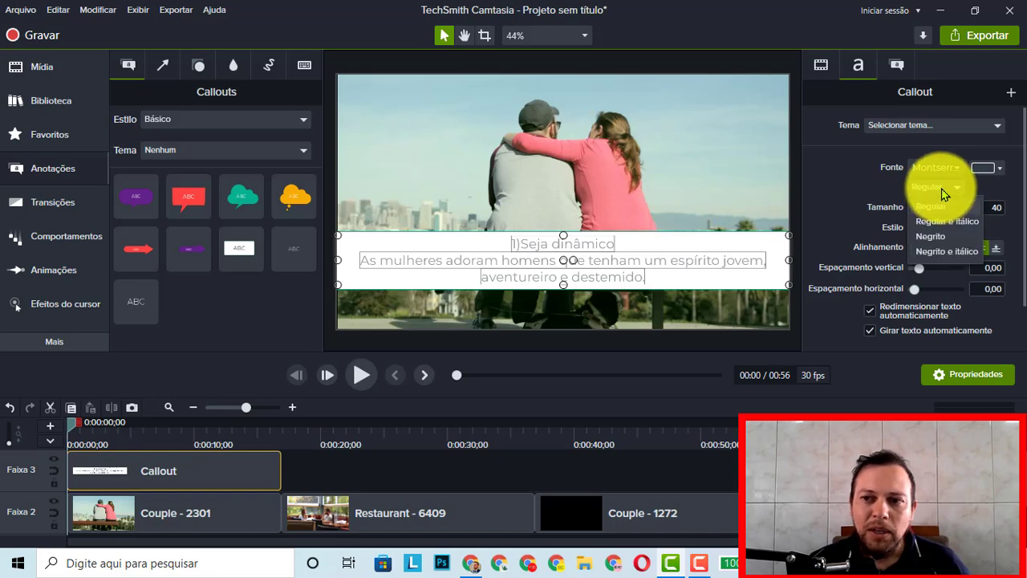
click(941, 223)
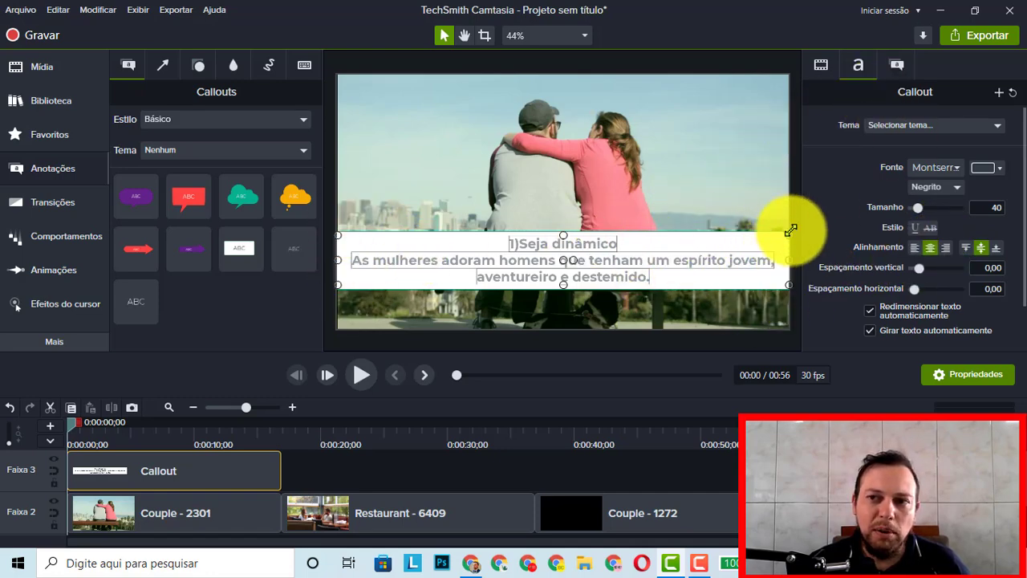
Change the callout's solid fill colour to red, #FF0006.
click(899, 66)
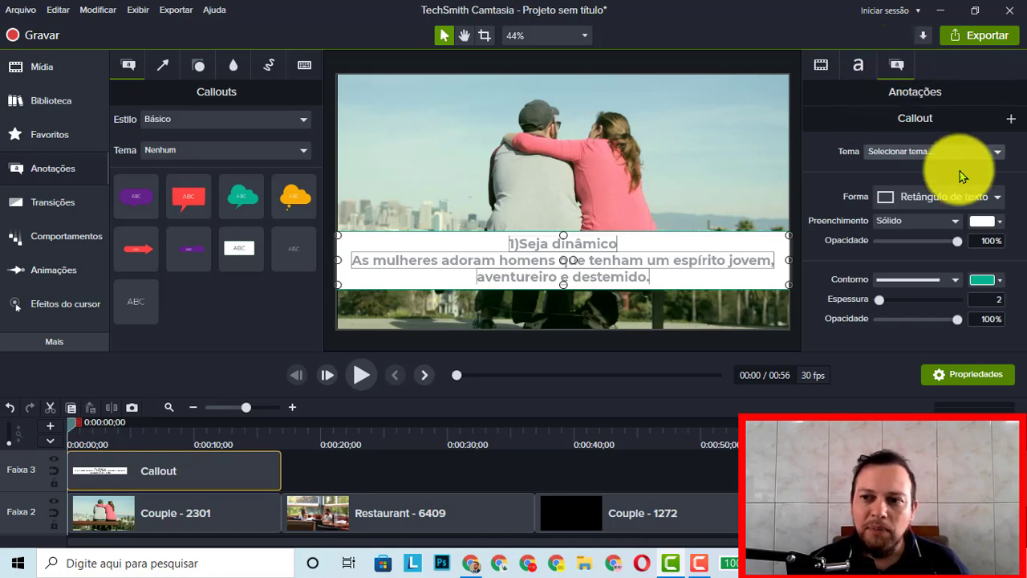
click(984, 223)
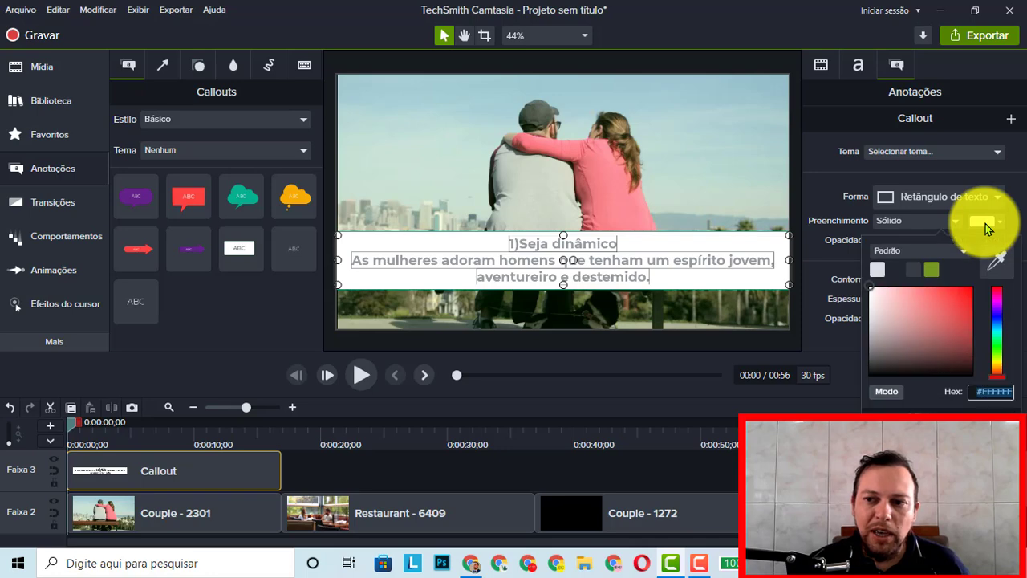
click(1001, 299)
drag(1001, 299, 997, 276)
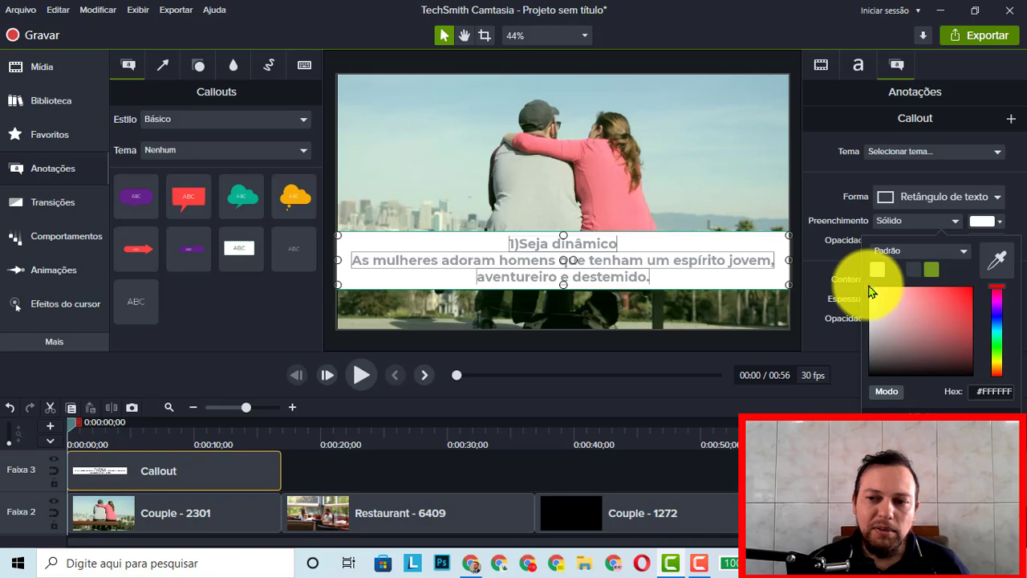
click(970, 295)
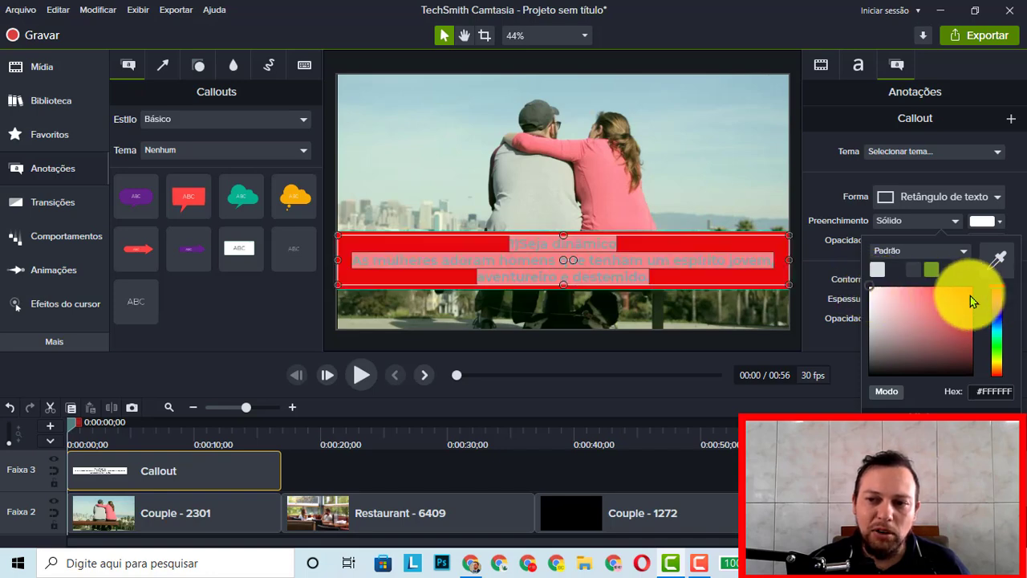
drag(970, 295, 970, 284)
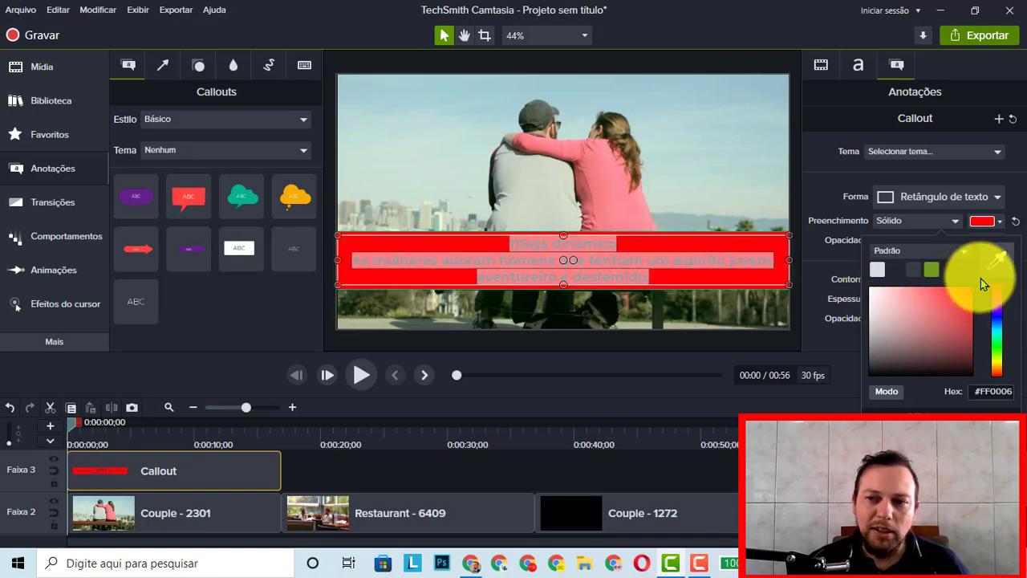
click(1015, 195)
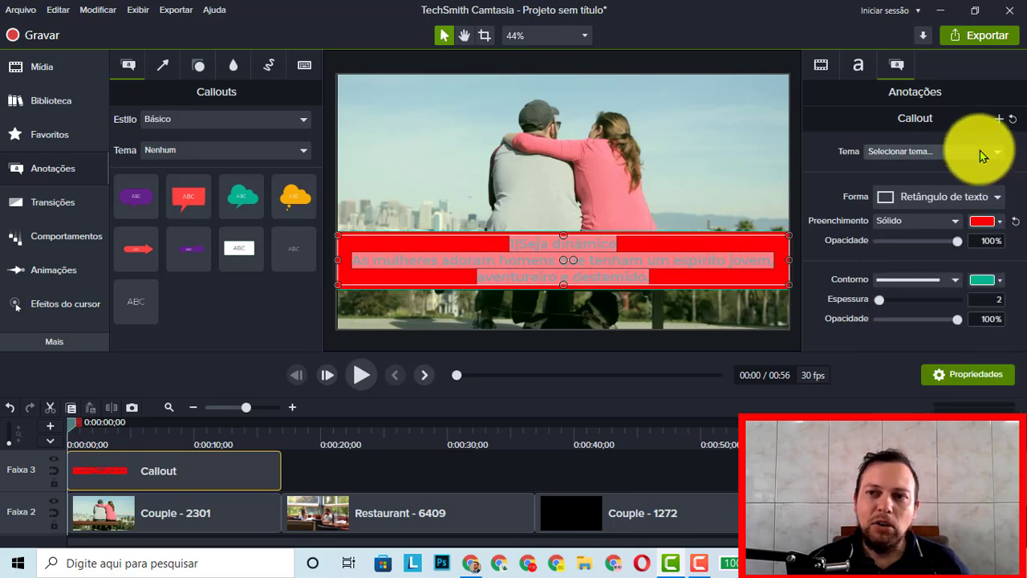
Set the callout's font colour to white, #FFFFFF, and finish editing the text.
click(857, 70)
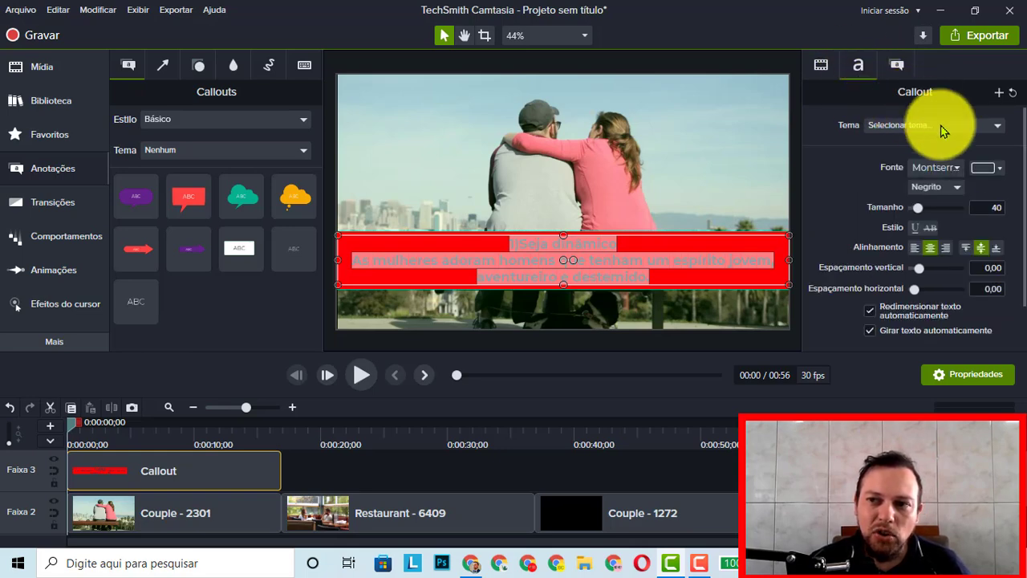
click(984, 170)
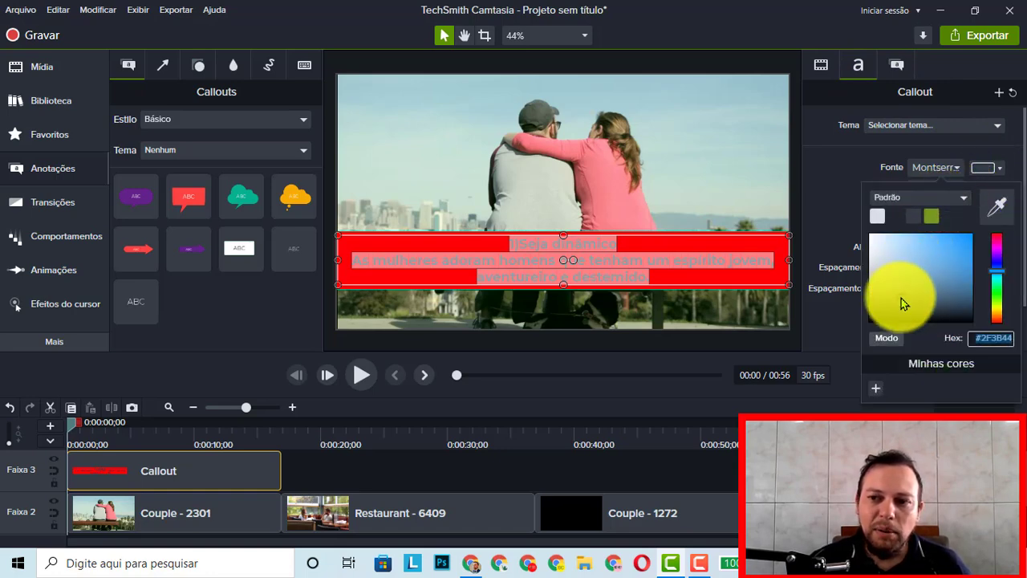
drag(901, 300, 863, 227)
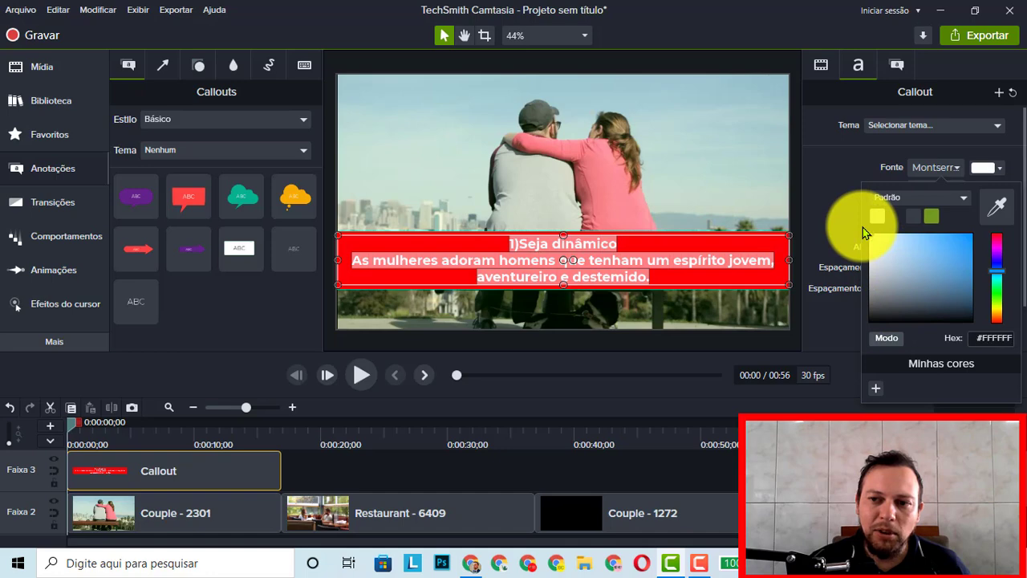
click(840, 153)
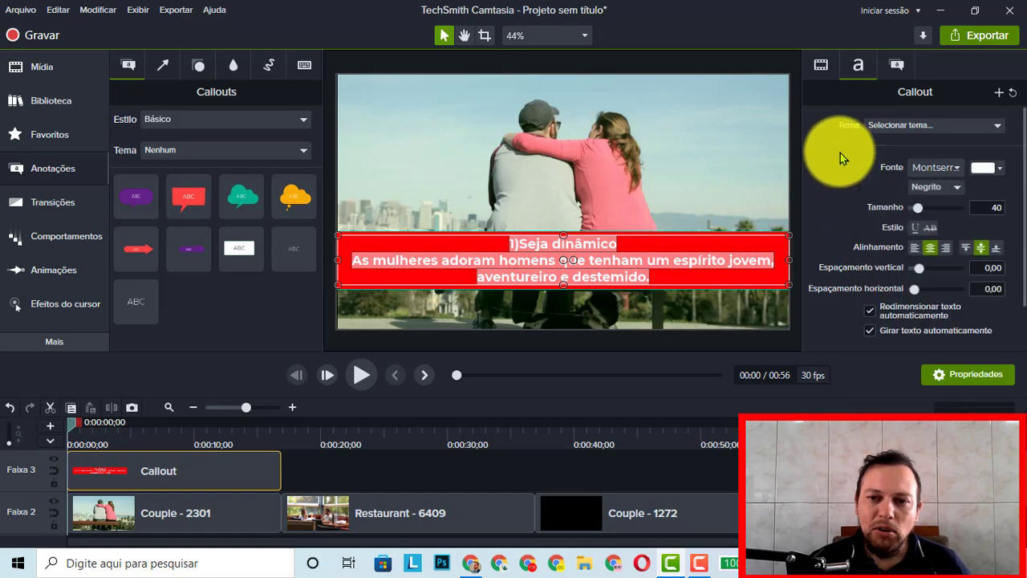
click(711, 196)
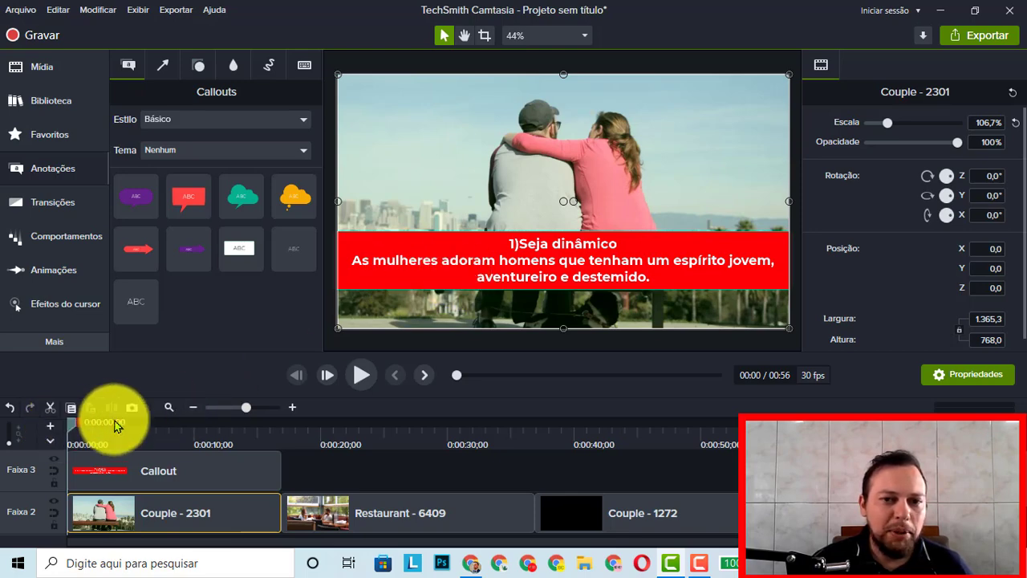
Preview the first seconds of the project and move the red callout down to the picture's bottom edge.
click(363, 375)
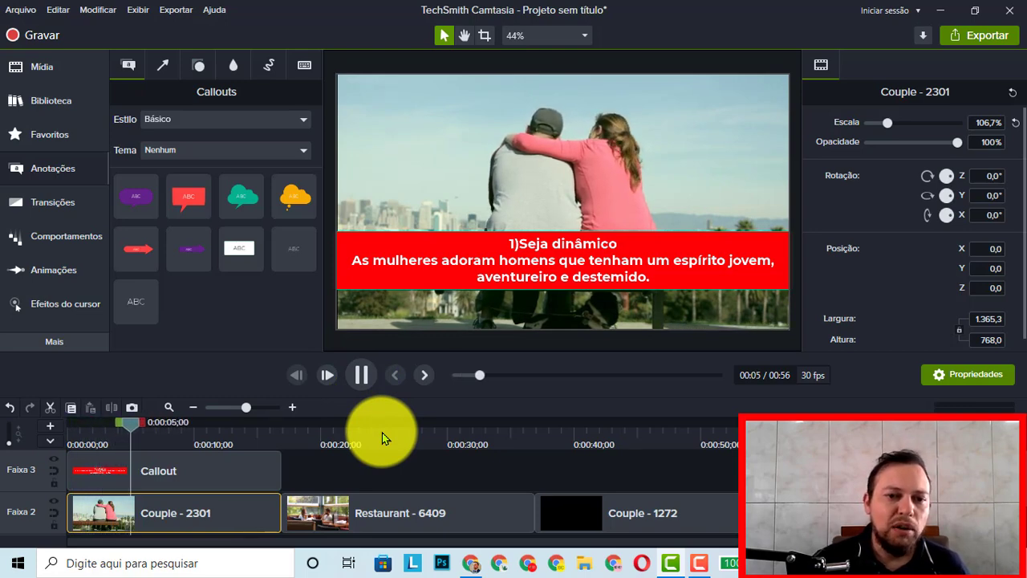
click(363, 375)
drag(522, 259, 578, 308)
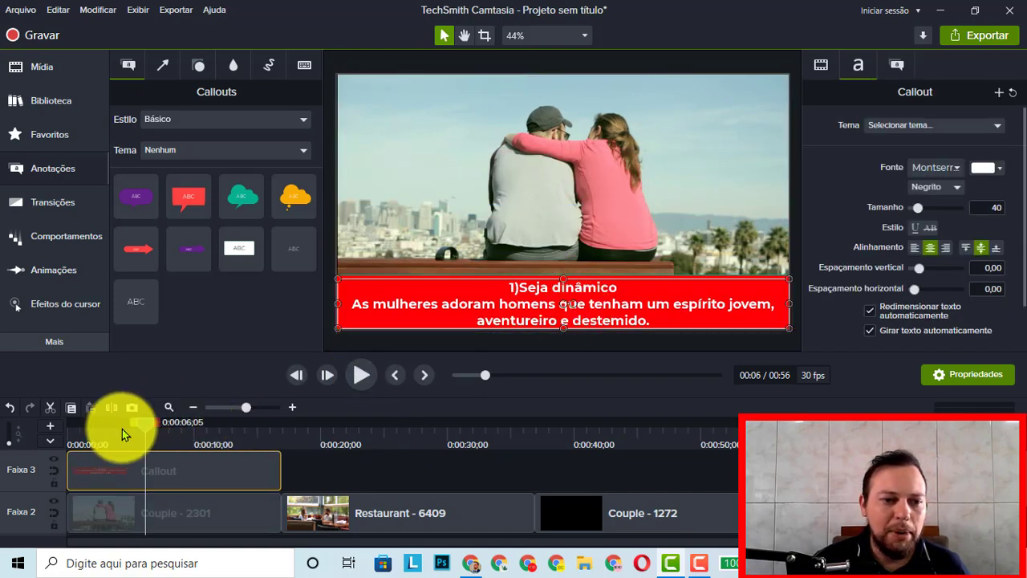
Play the project from the start to check the callout's placement, and move the playhead onto the Restaurant - 6409 clip.
drag(122, 428, 41, 436)
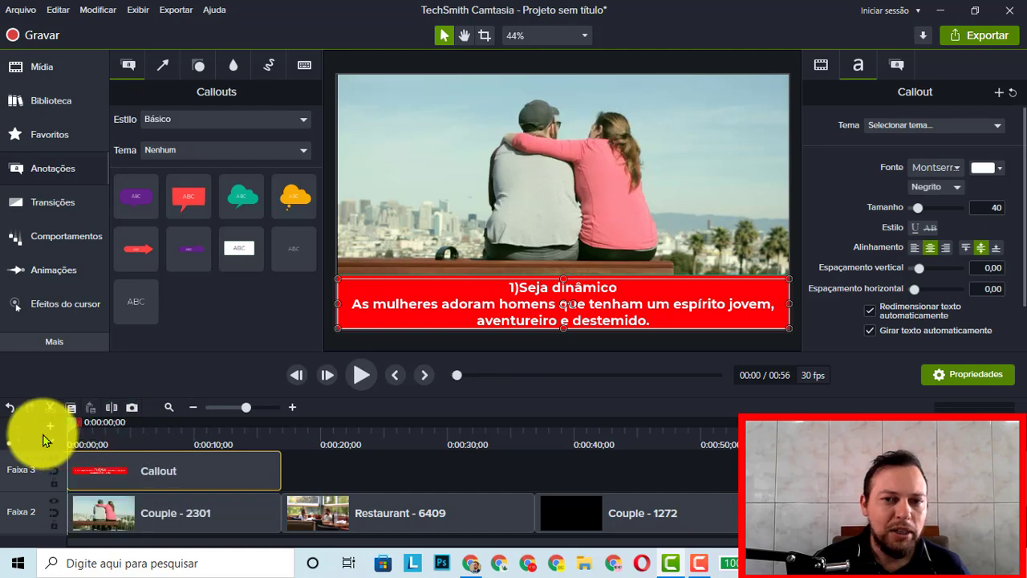
click(362, 375)
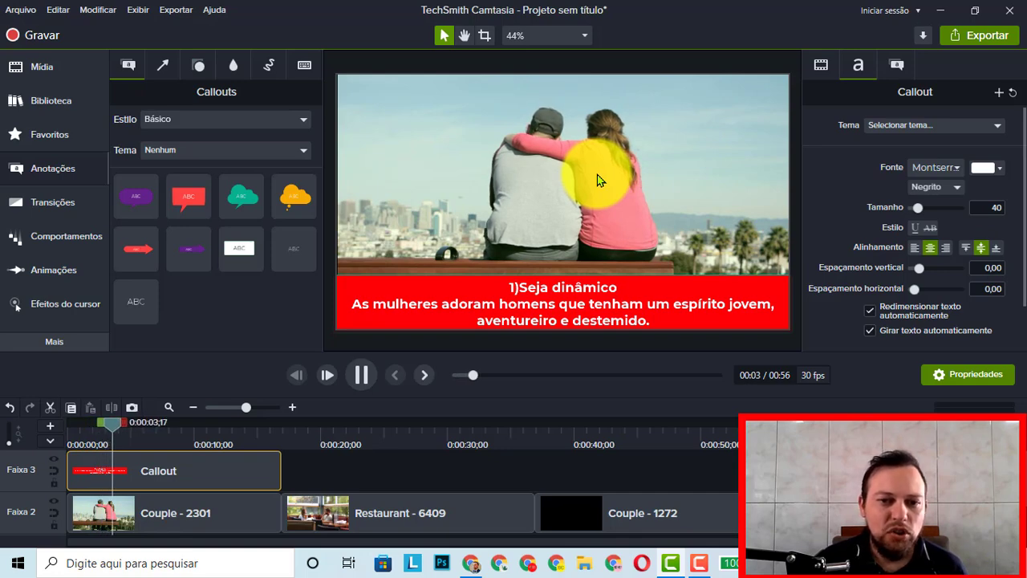
click(359, 376)
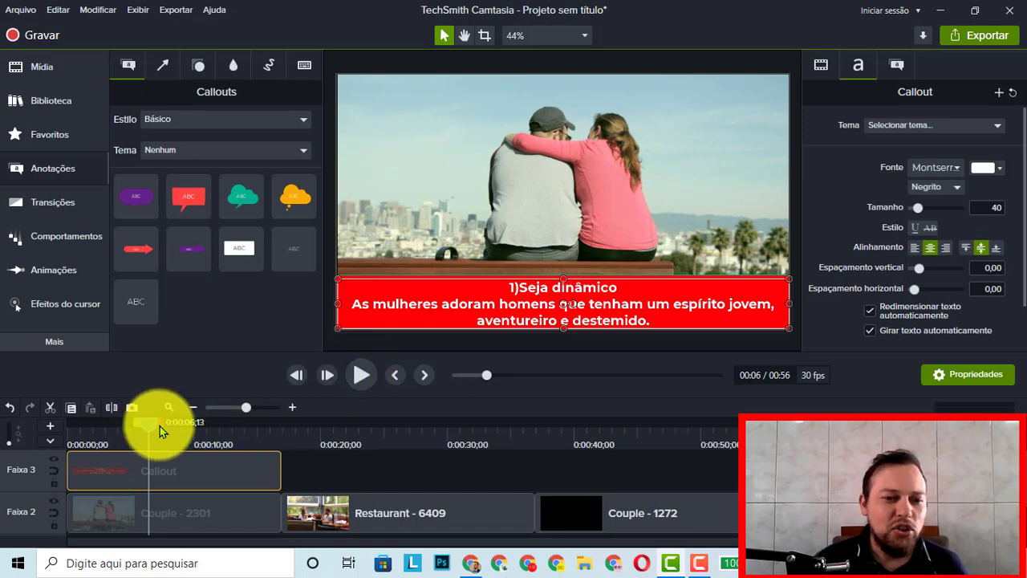
drag(160, 426, 336, 442)
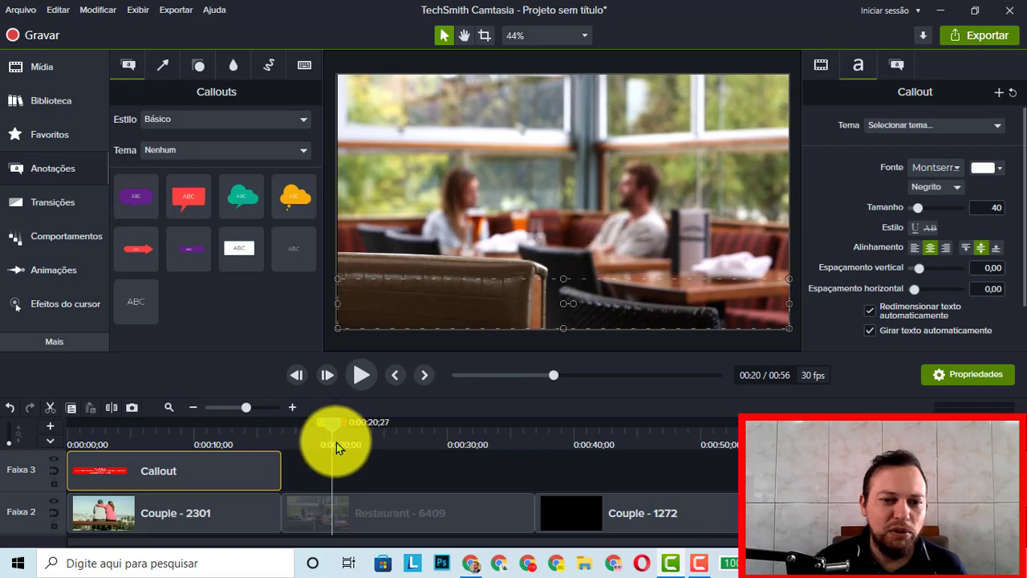
In the Terra article in Chrome, copy the heading "2) Senso de humor" and its first sentence through "para as mulheres.".
click(470, 562)
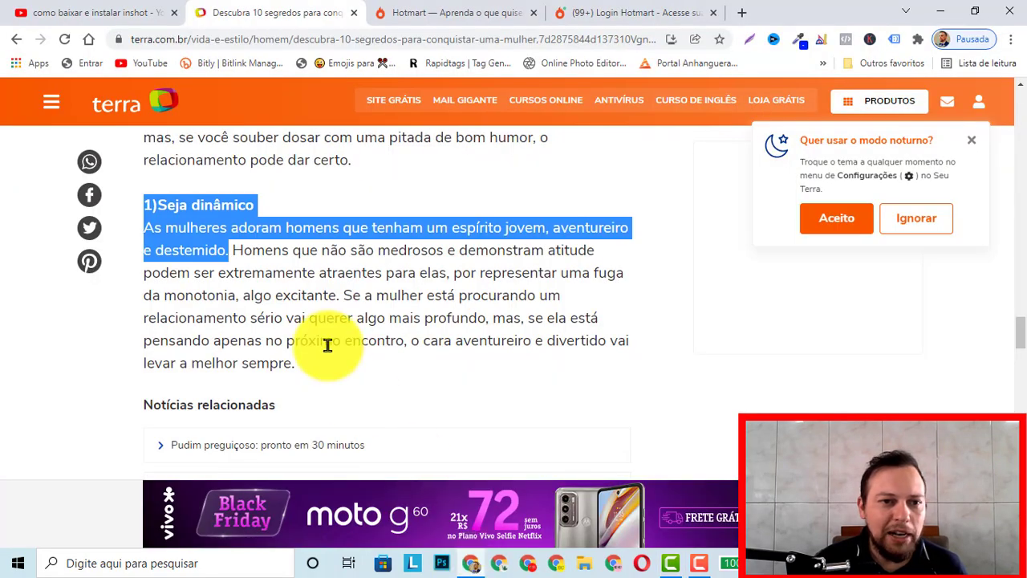
scroll(305, 353, up, 3)
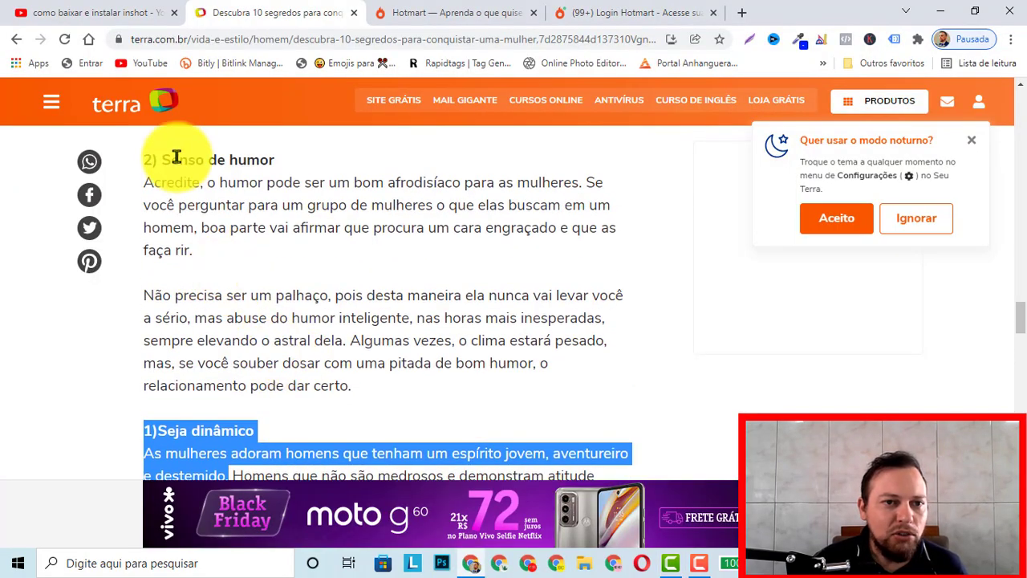
drag(144, 167, 223, 177)
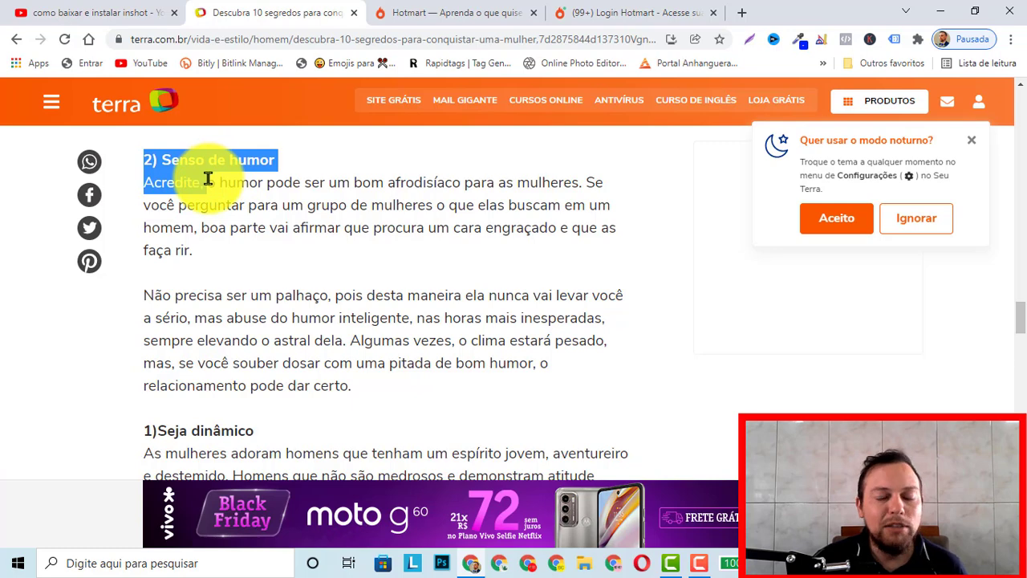
drag(206, 190, 583, 183)
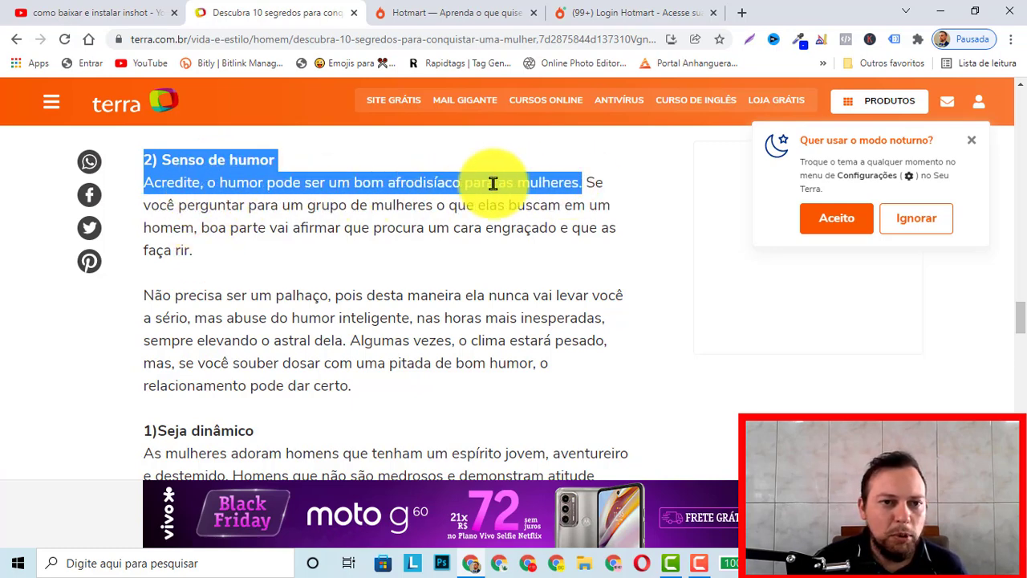
right_click(229, 175)
click(264, 188)
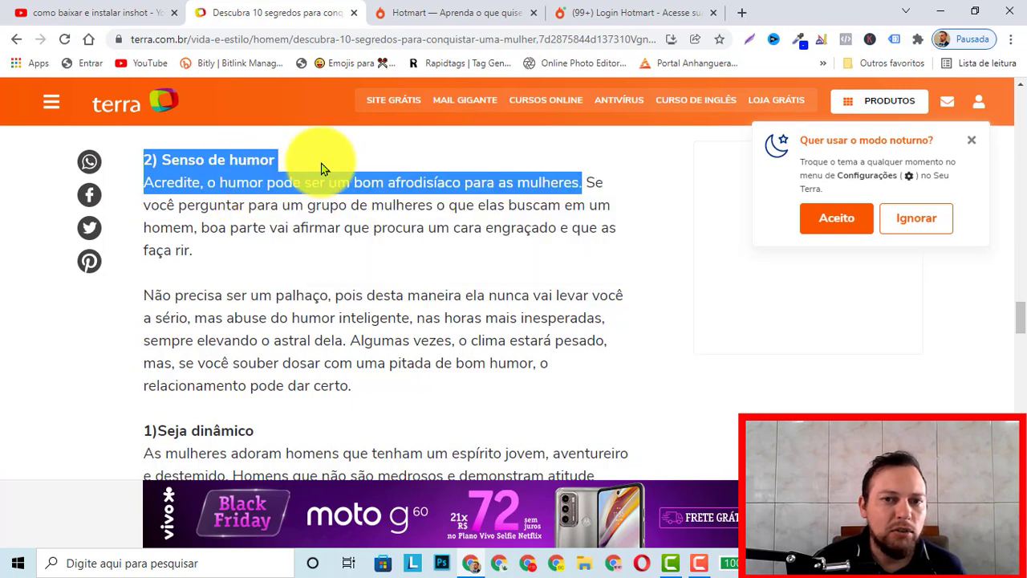
Back in Camtasia, duplicate the red callout on Faixa 3 and place the copy directly after it, over the Restaurant - 6409 clip.
click(671, 563)
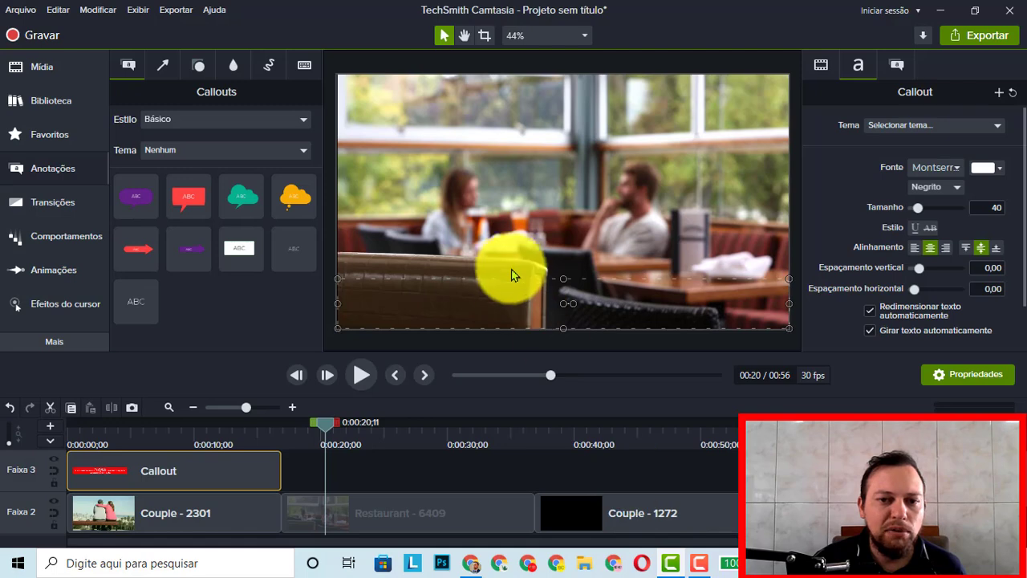
right_click(195, 470)
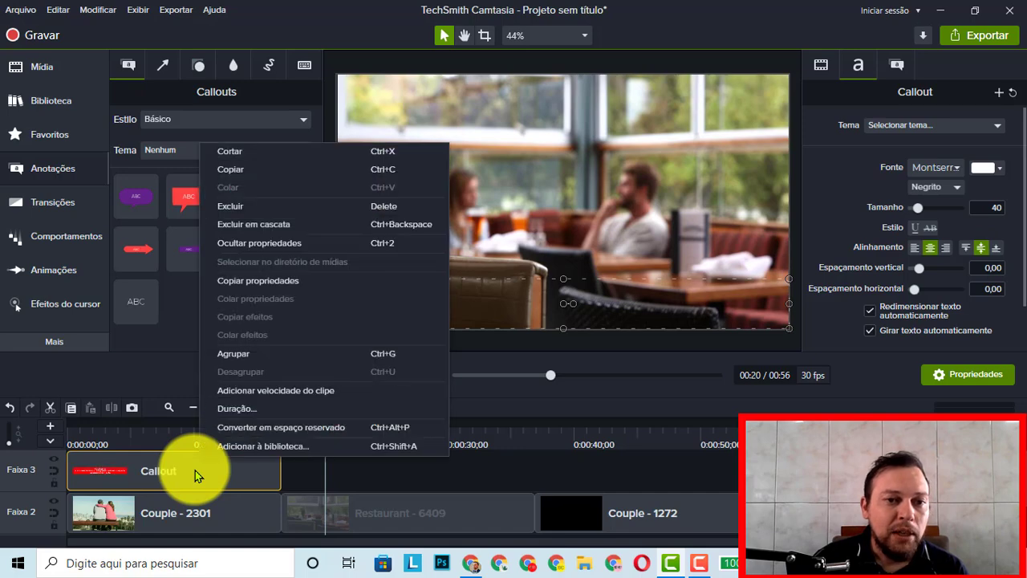
click(246, 173)
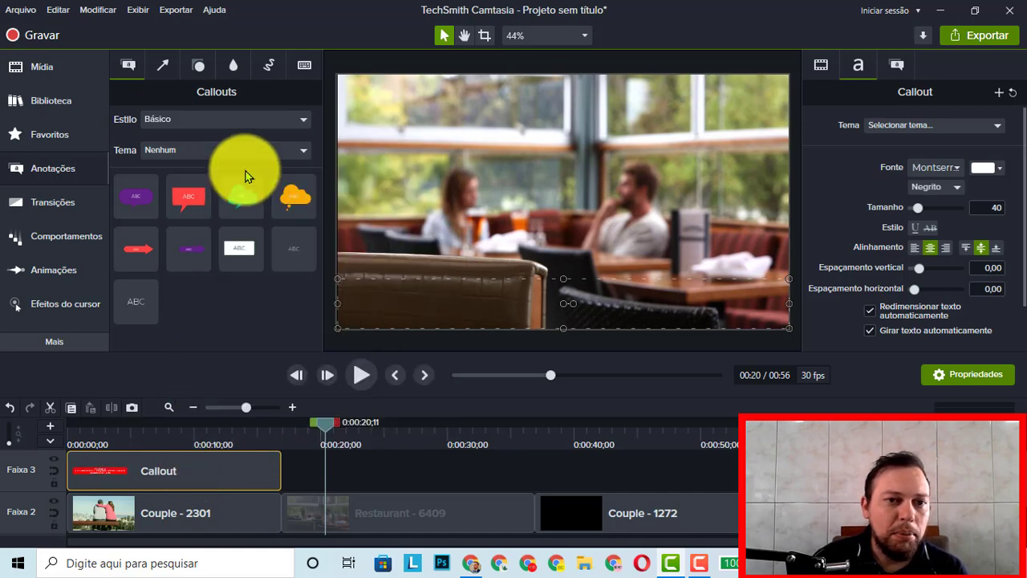
click(352, 466)
drag(326, 425, 316, 424)
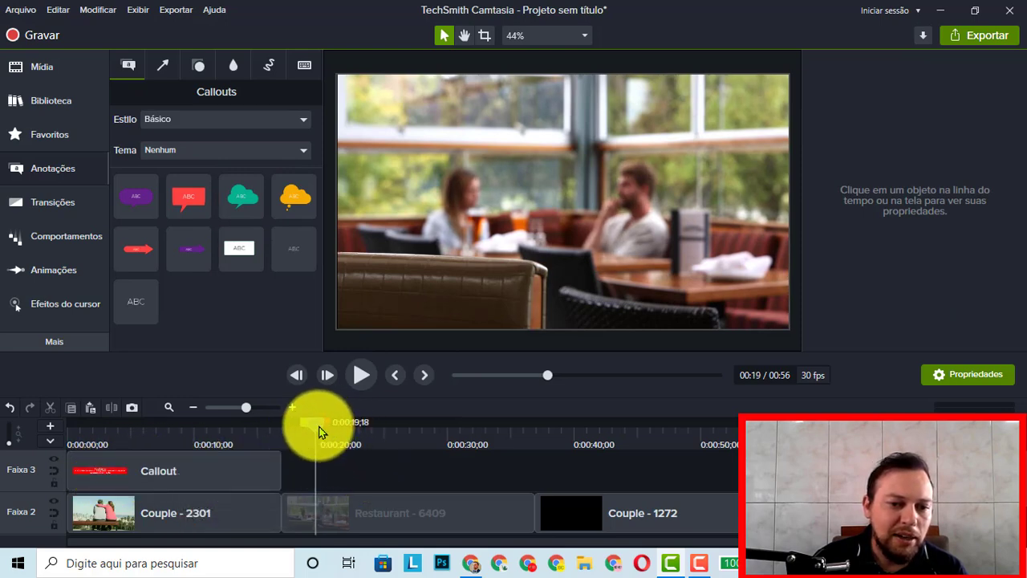
drag(315, 424, 290, 469)
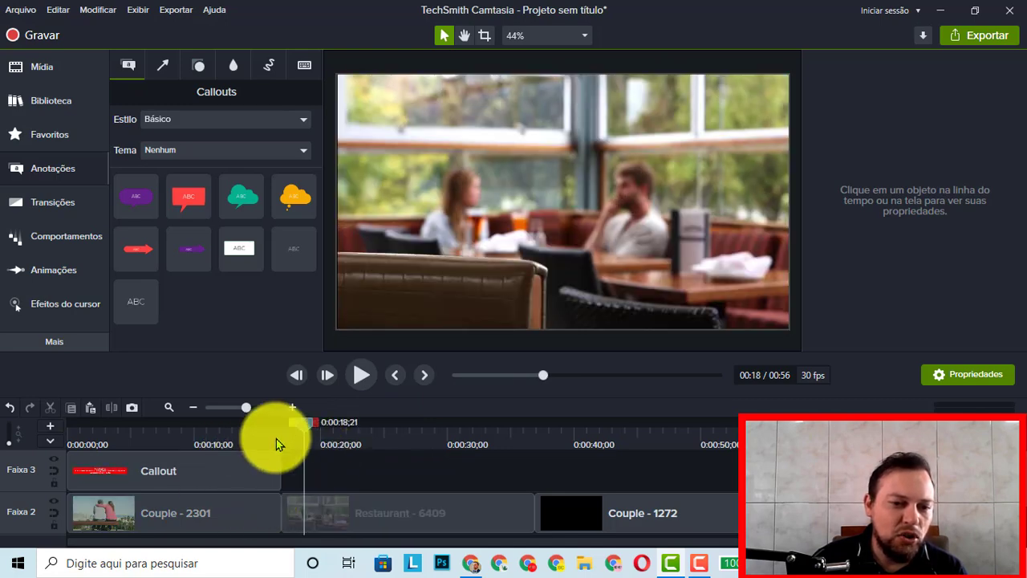
right_click(331, 469)
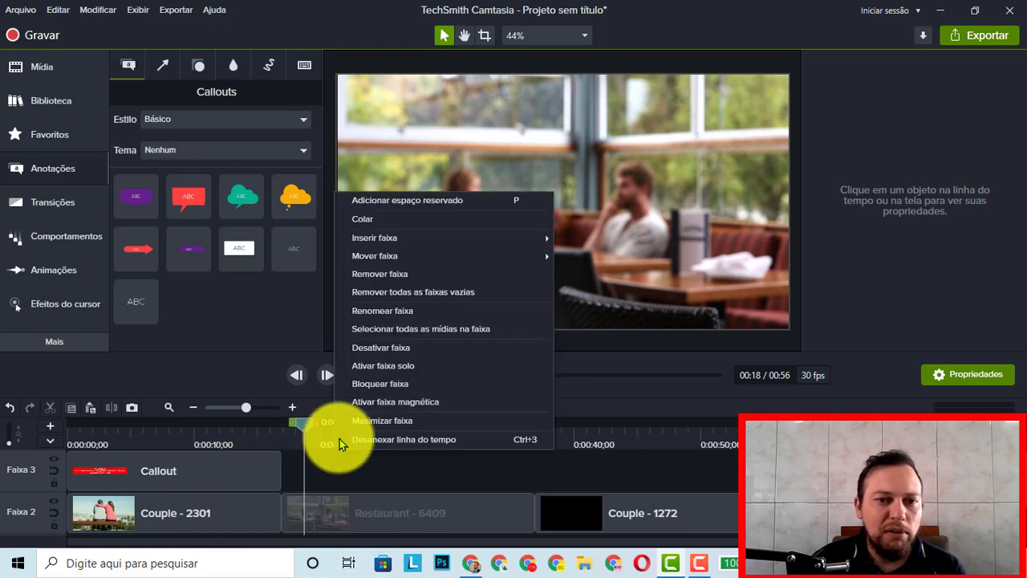
click(377, 228)
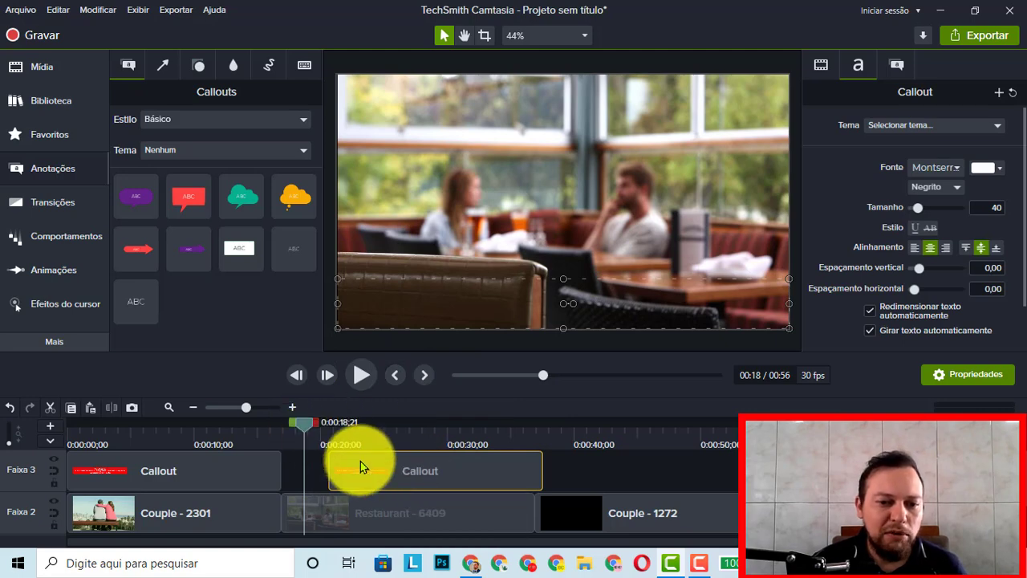
drag(454, 474, 404, 474)
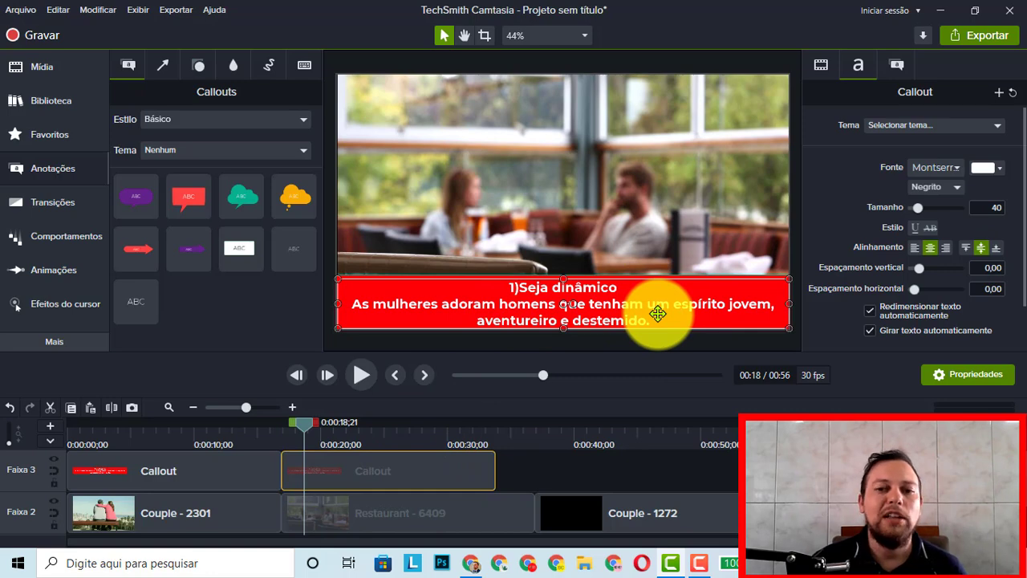
Copy the "2) Senso de humor" passage again from the Terra article in Chrome and, back in Camtasia, replace the second callout's text with it.
click(471, 564)
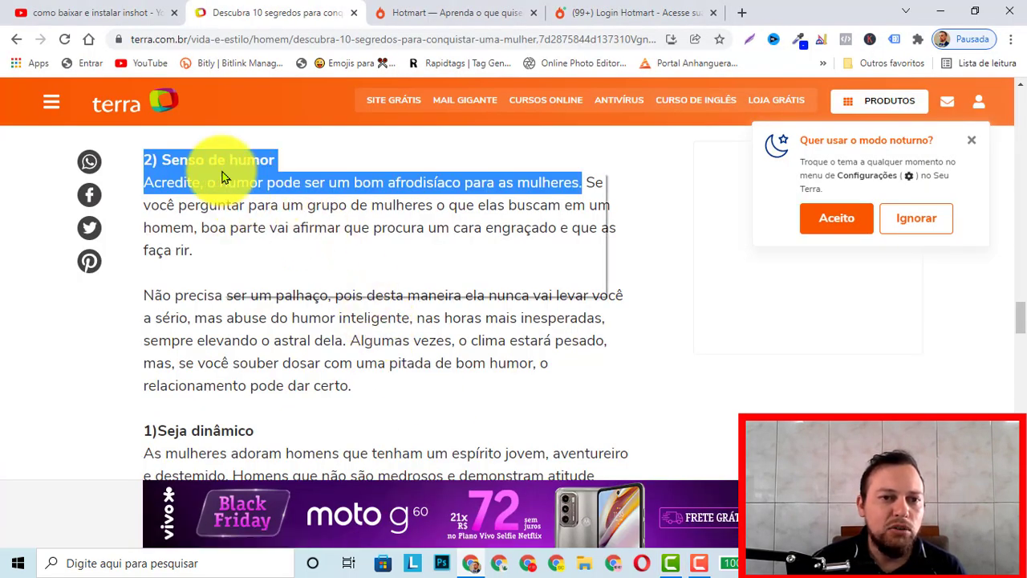
right_click(245, 182)
click(252, 185)
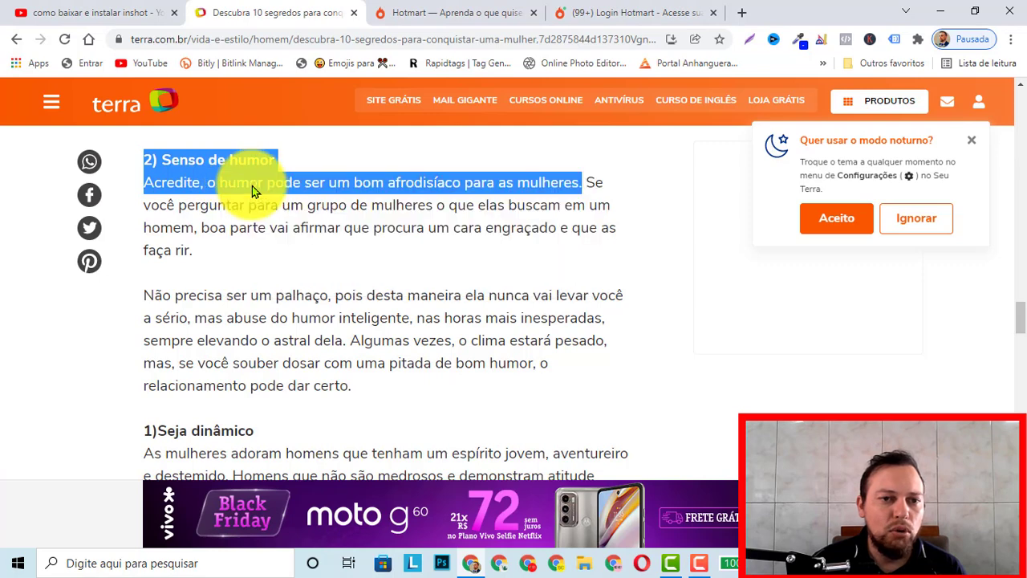
click(671, 563)
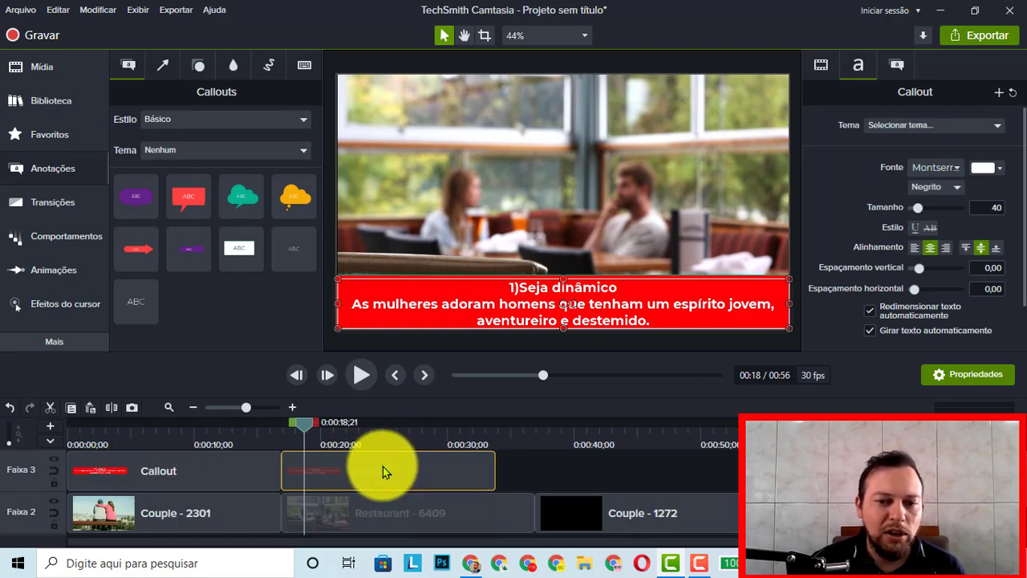
double_click(647, 312)
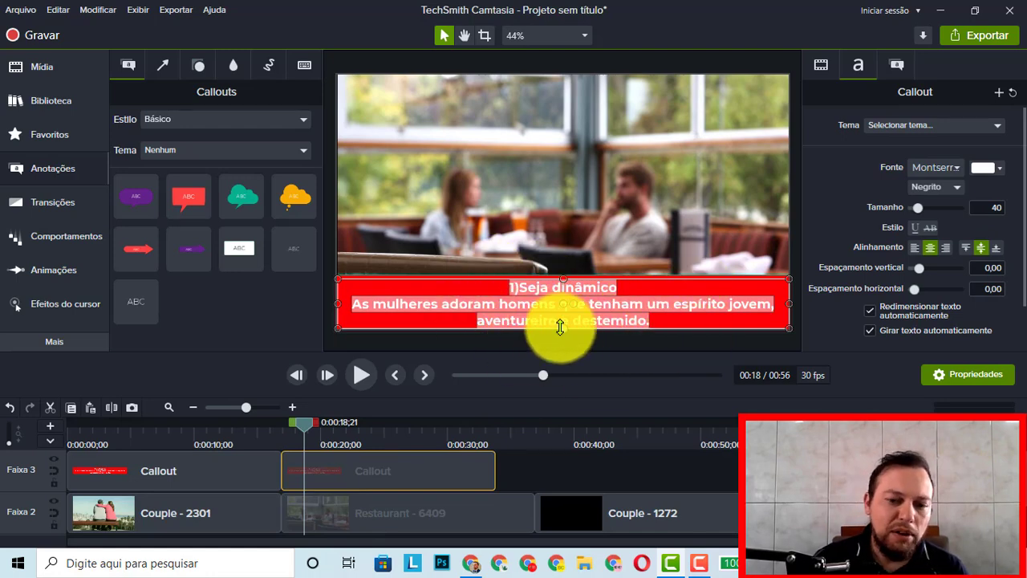
key(ctrl+v)
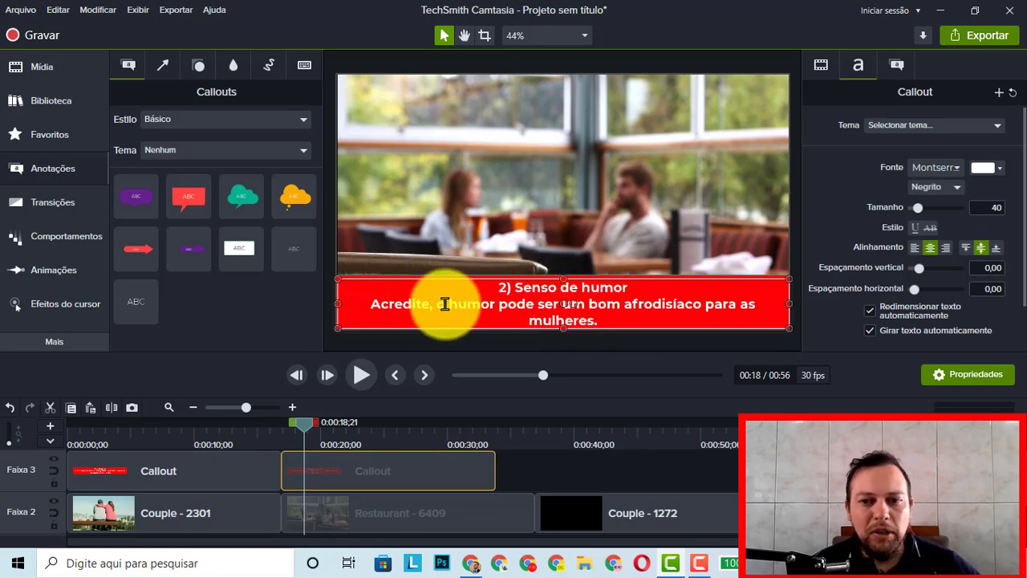
click(326, 185)
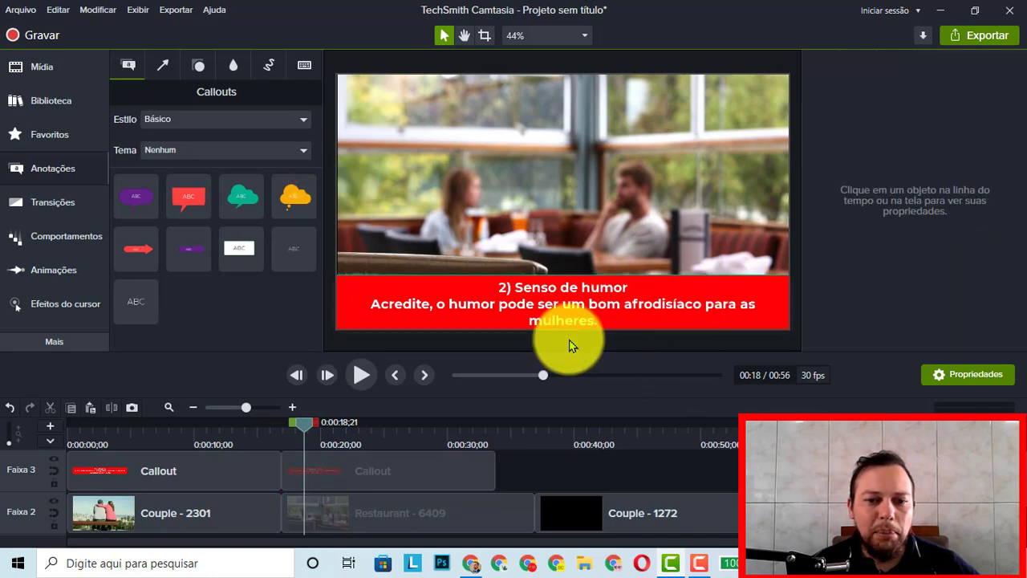
Extend the second callout on Faixa 3 to the end of the Restaurant - 6409 clip.
click(389, 463)
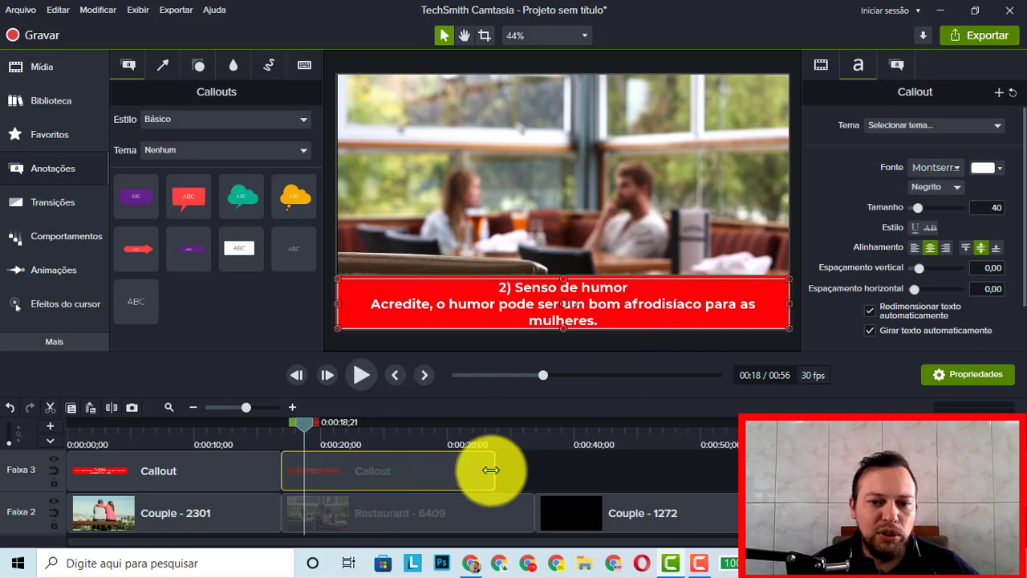
drag(491, 470, 534, 471)
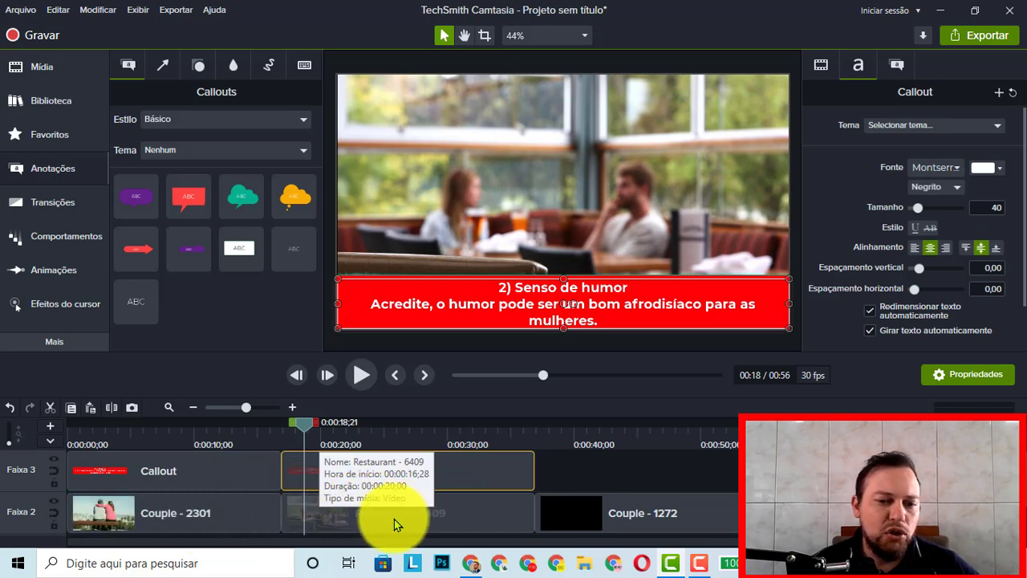
click(206, 522)
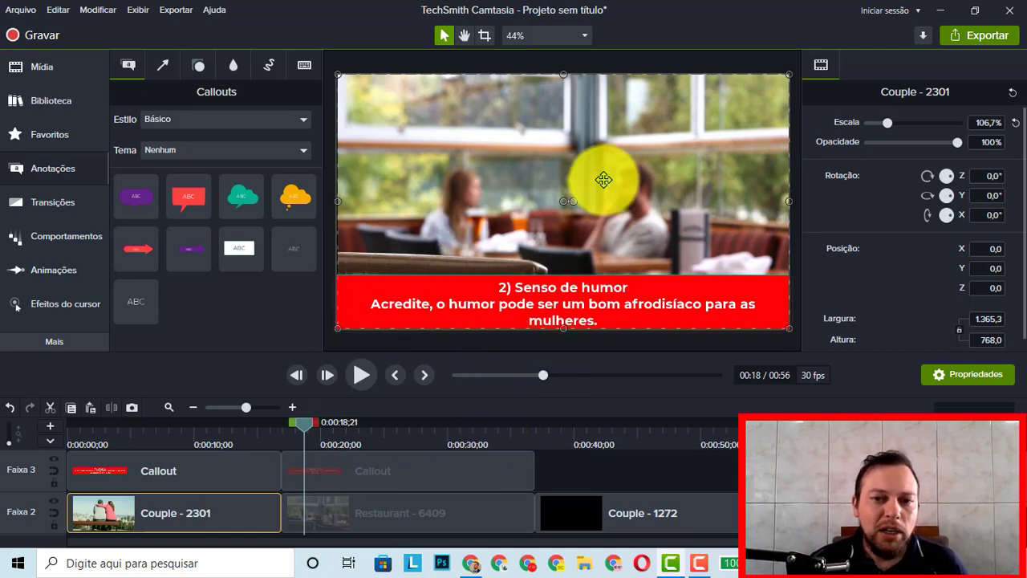
click(651, 473)
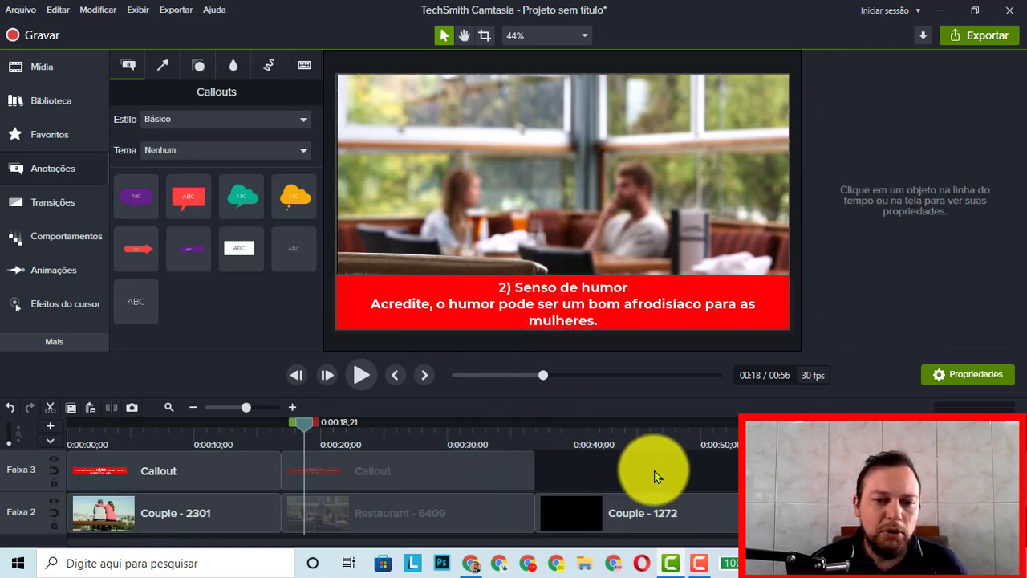
Duplicate the second callout on Faixa 3, place the copy directly after it over the Couple - 1272 clip, and move the playhead onto it.
click(425, 468)
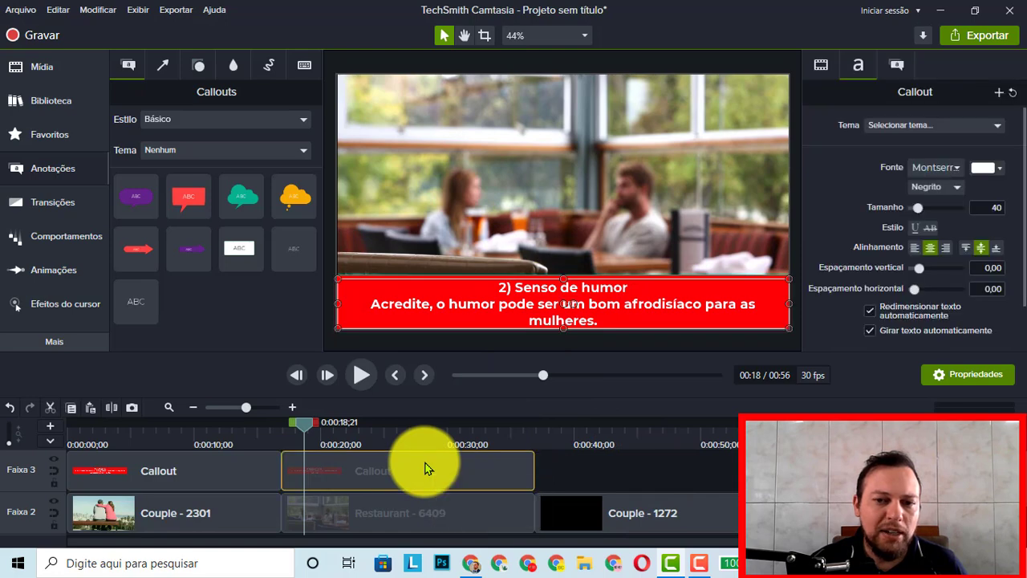
click(597, 455)
click(363, 479)
right_click(362, 476)
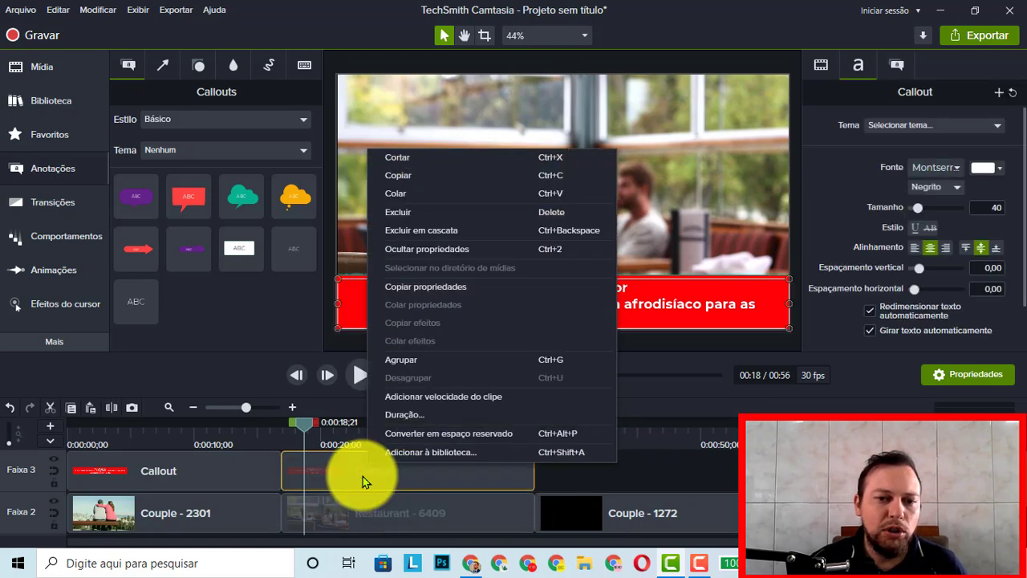
click(408, 182)
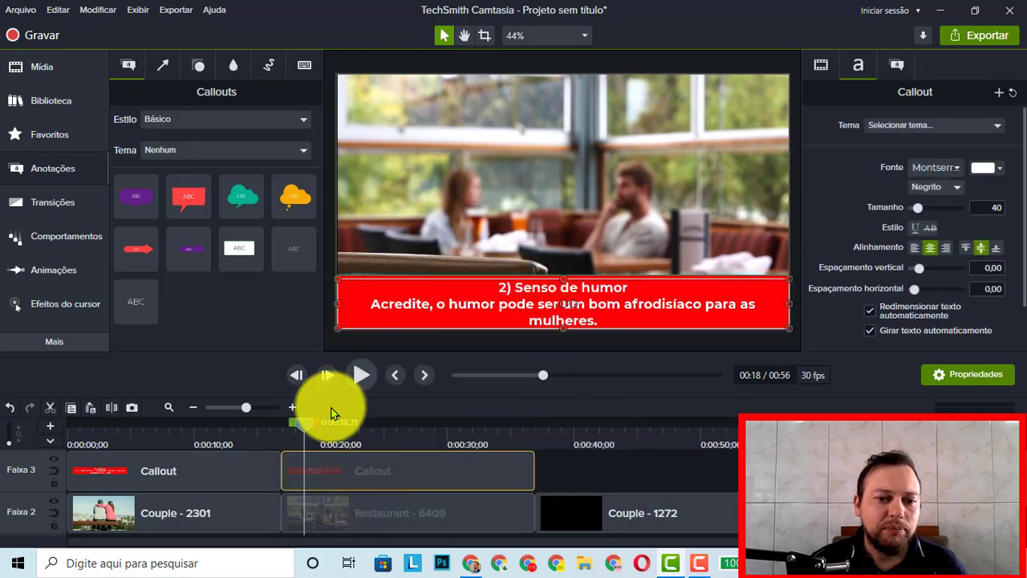
drag(309, 431, 543, 446)
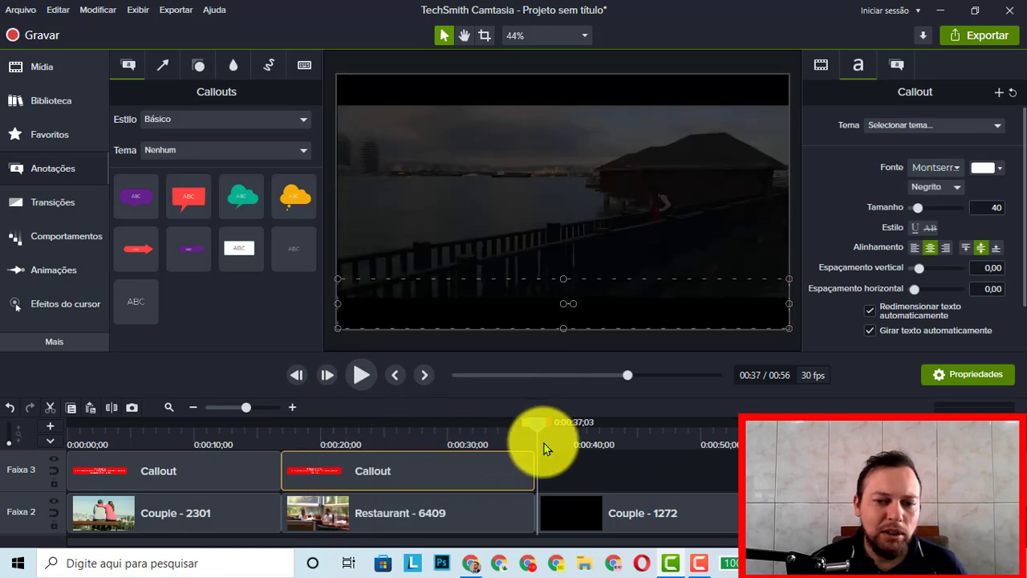
click(611, 463)
right_click(611, 463)
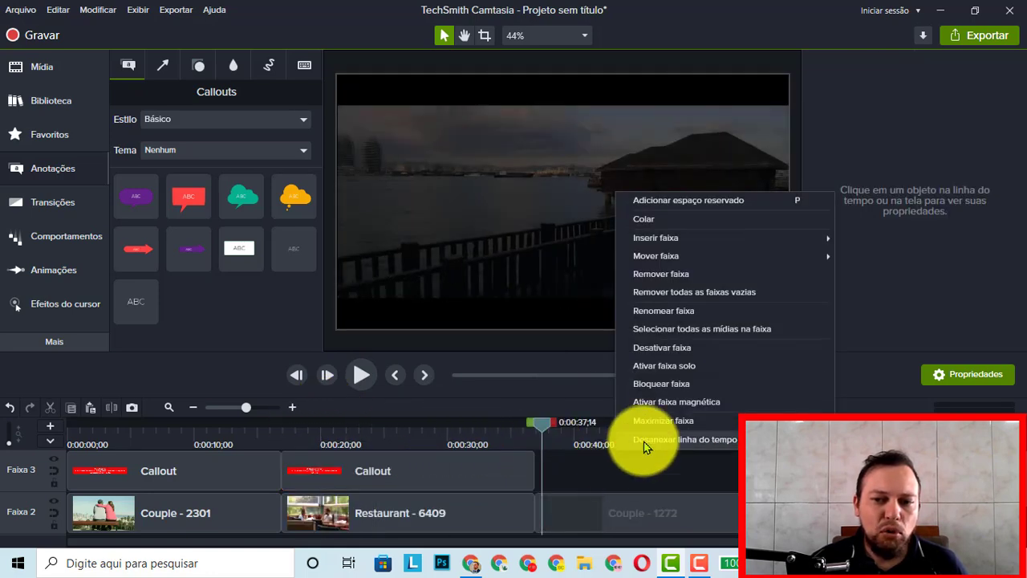
click(676, 226)
drag(537, 429, 463, 430)
drag(696, 473, 604, 472)
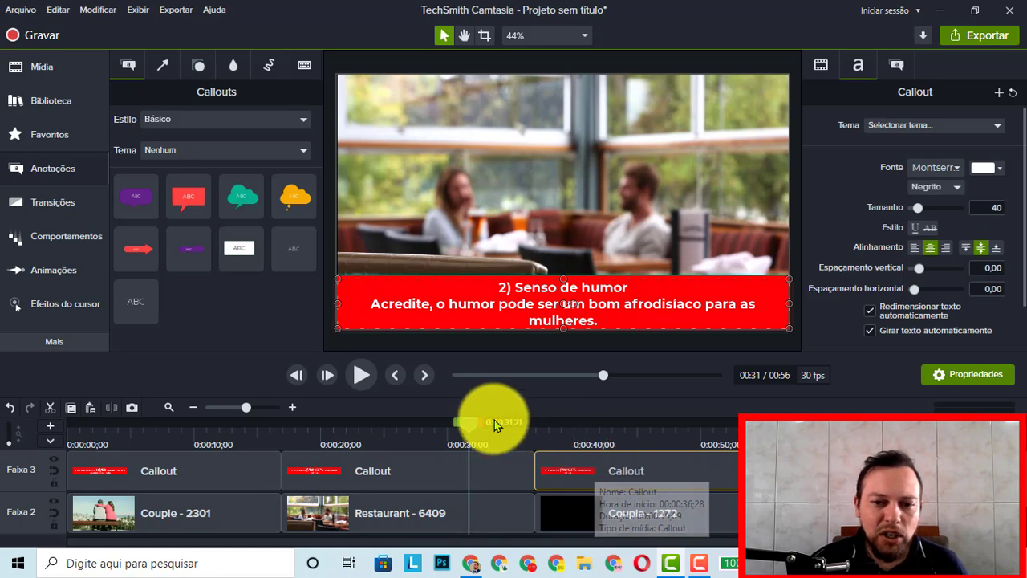
click(560, 431)
click(567, 433)
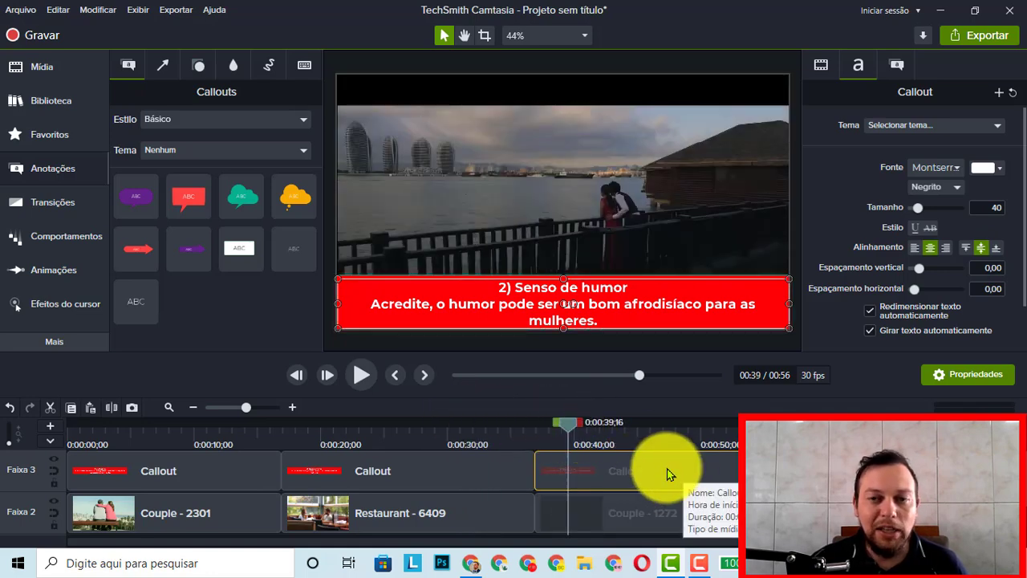
In the Terra article in Chrome, copy the heading "3) Tenha classe" and its first sentence through "um "toque" de classe.".
click(474, 566)
scroll(290, 301, up, 3)
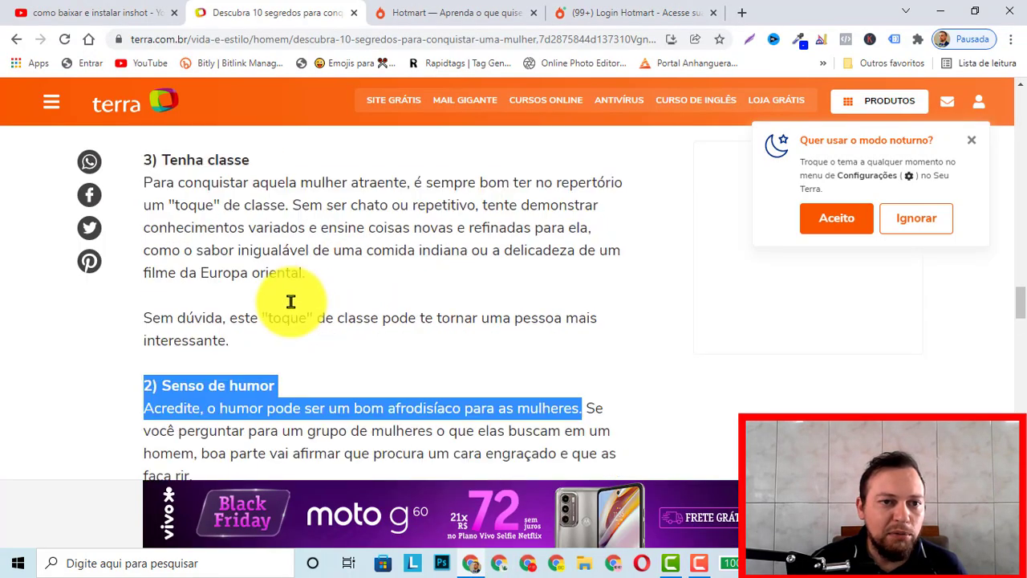
scroll(290, 301, up, 1)
click(149, 231)
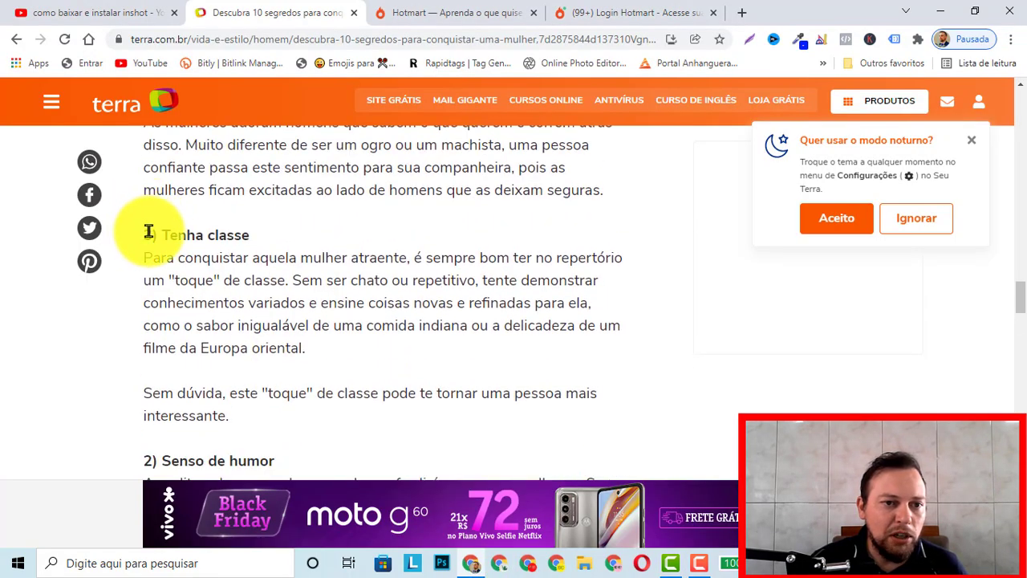
drag(149, 231, 285, 283)
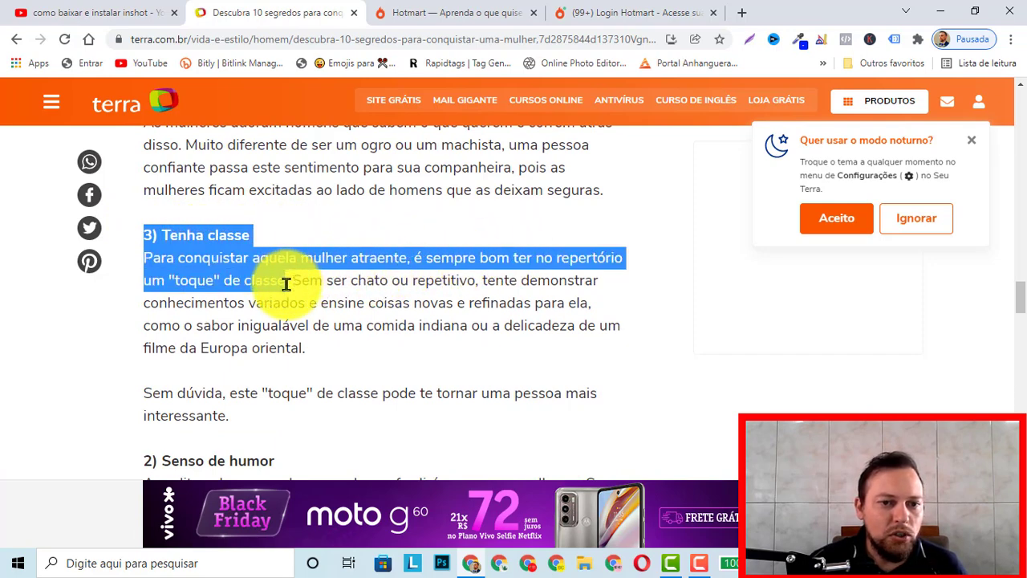
right_click(213, 273)
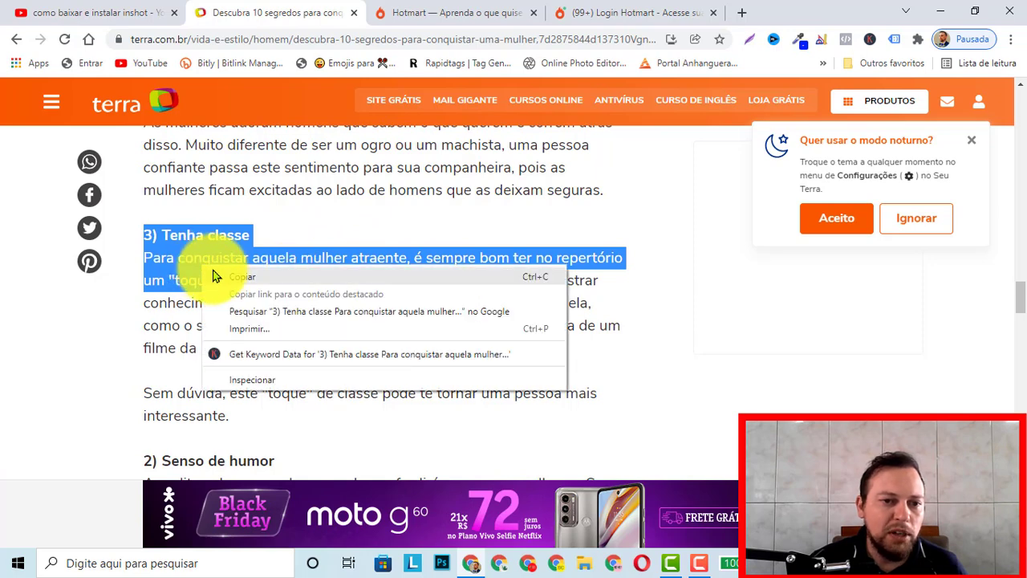
click(229, 278)
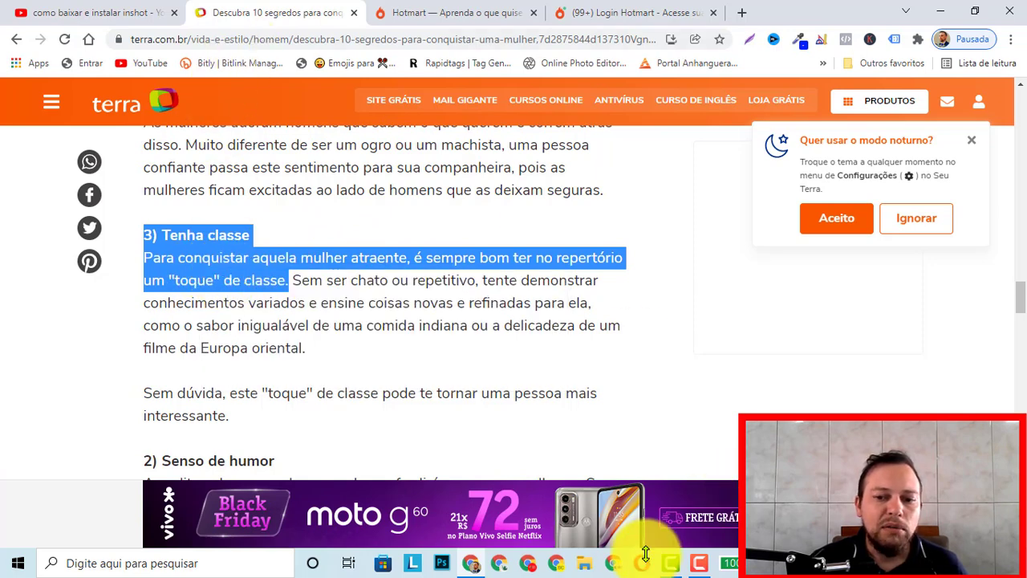
Back in Camtasia, replace the third callout's text with the copied "3) Tenha classe" passage.
click(672, 565)
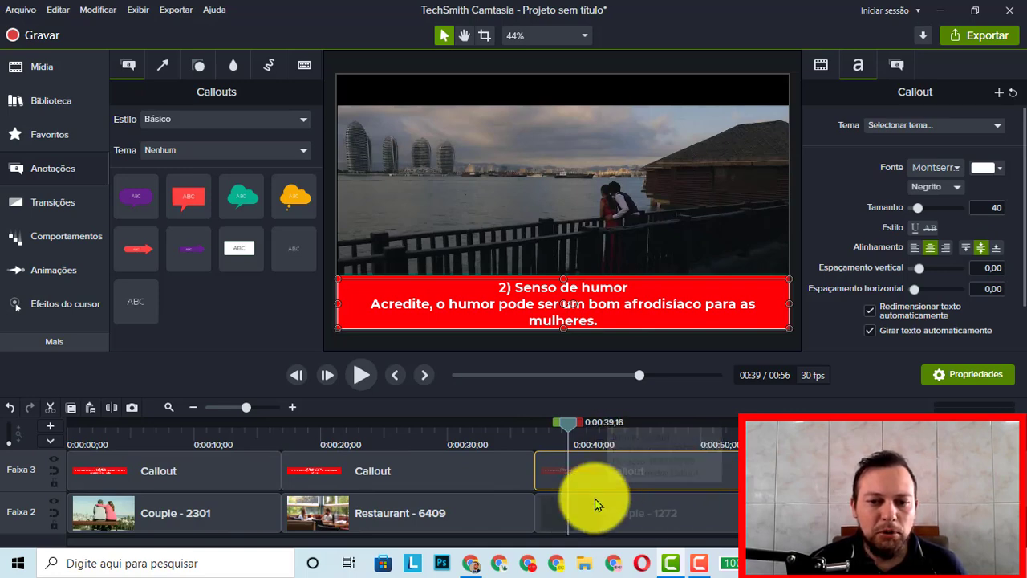
double_click(604, 310)
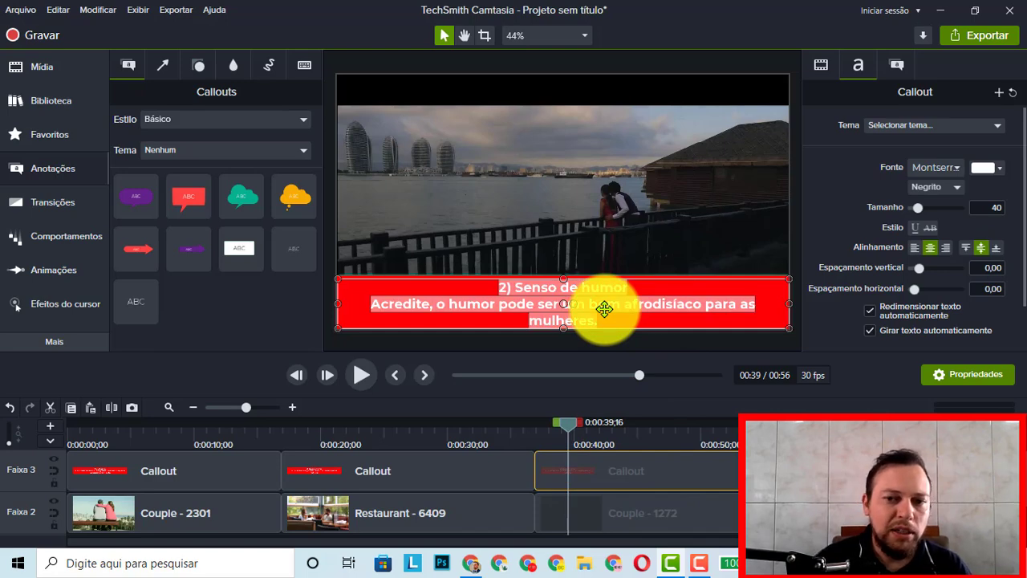
key(ctrl+v)
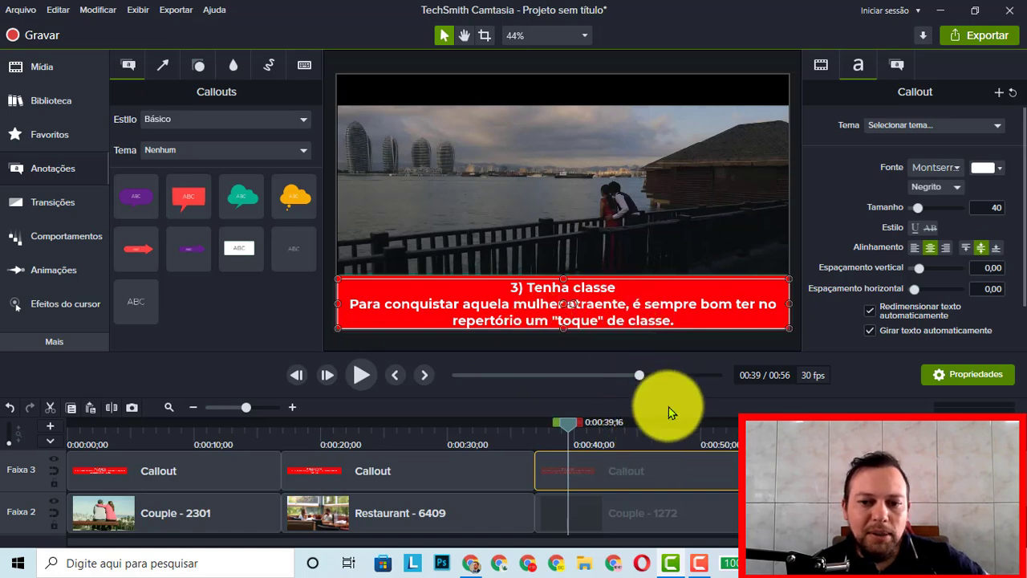
Scrub back through the timeline to review the callouts, leaving the playhead shortly before the end of the Couple - 2301 clip.
drag(560, 431, 298, 486)
drag(467, 480, 522, 473)
drag(527, 475, 234, 507)
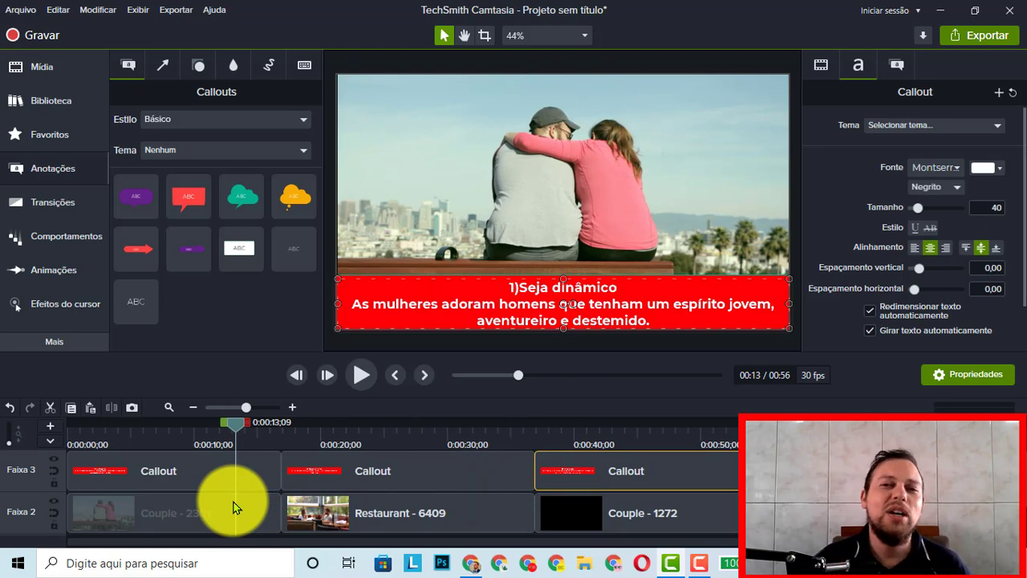
drag(231, 426, 242, 425)
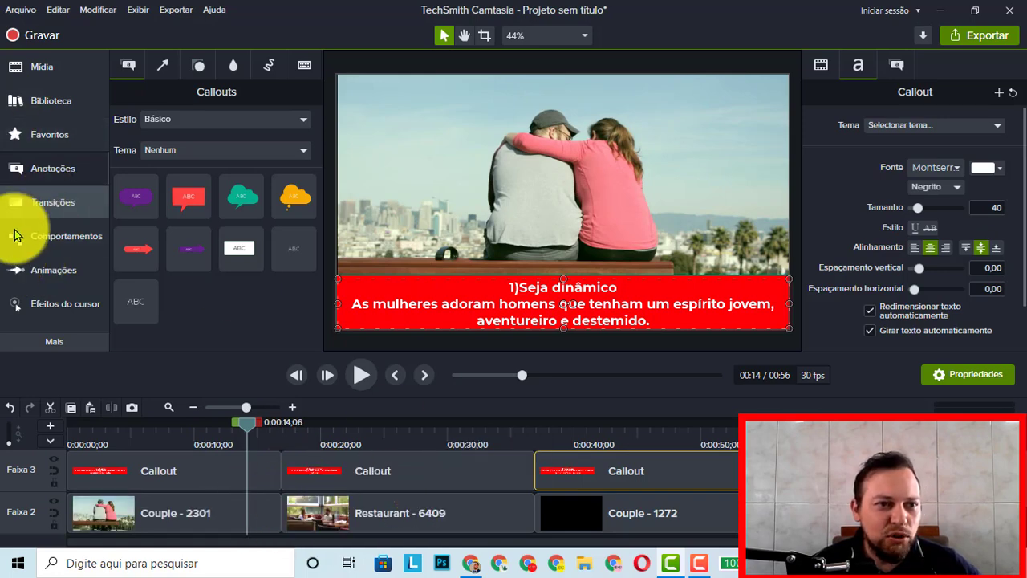
Add Bar Wipe transitions between the first two callouts and between the Couple - 2301 and Restaurant - 6409 clips.
click(53, 207)
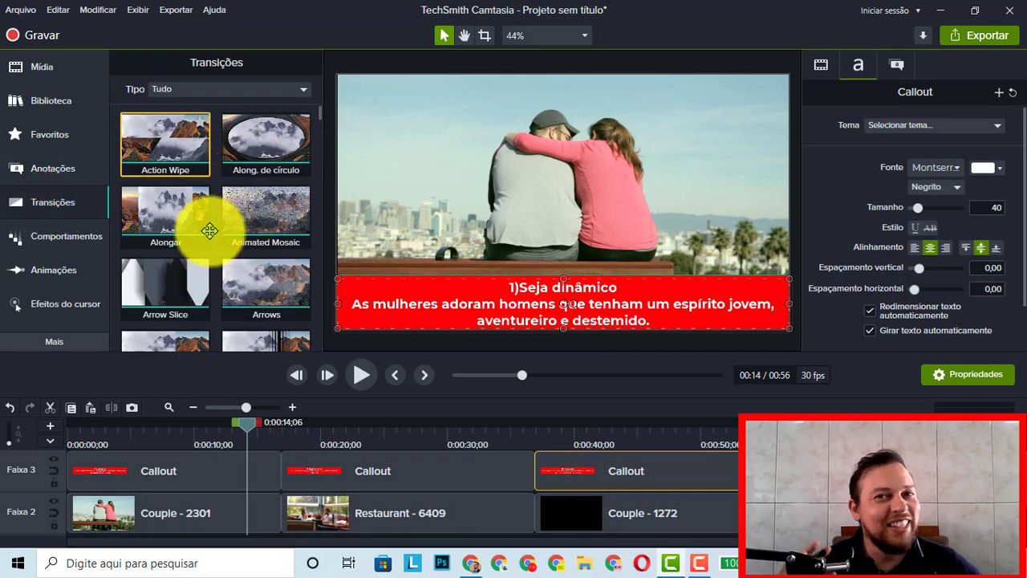
scroll(210, 231, down, 1)
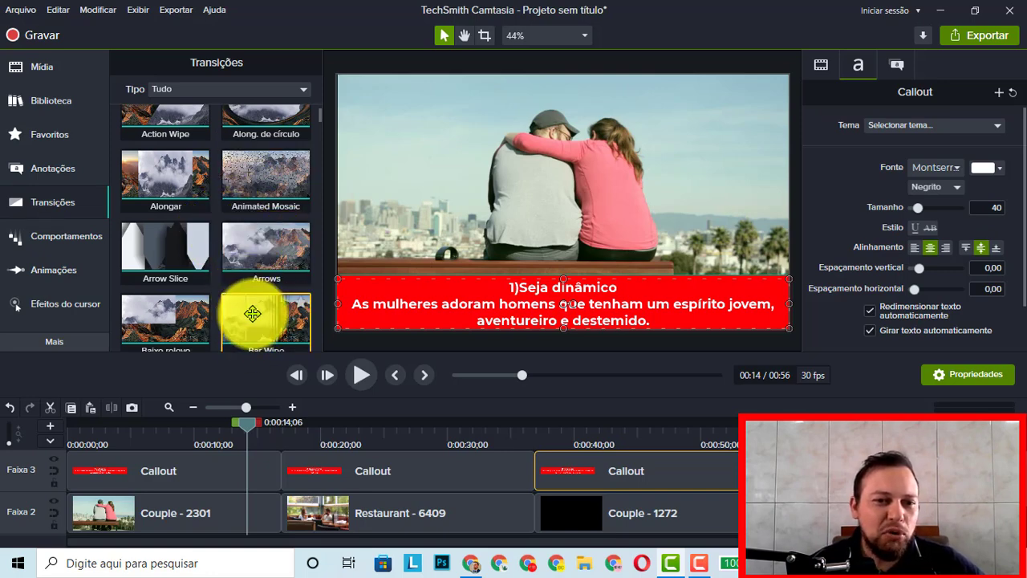
scroll(257, 309, down, 2)
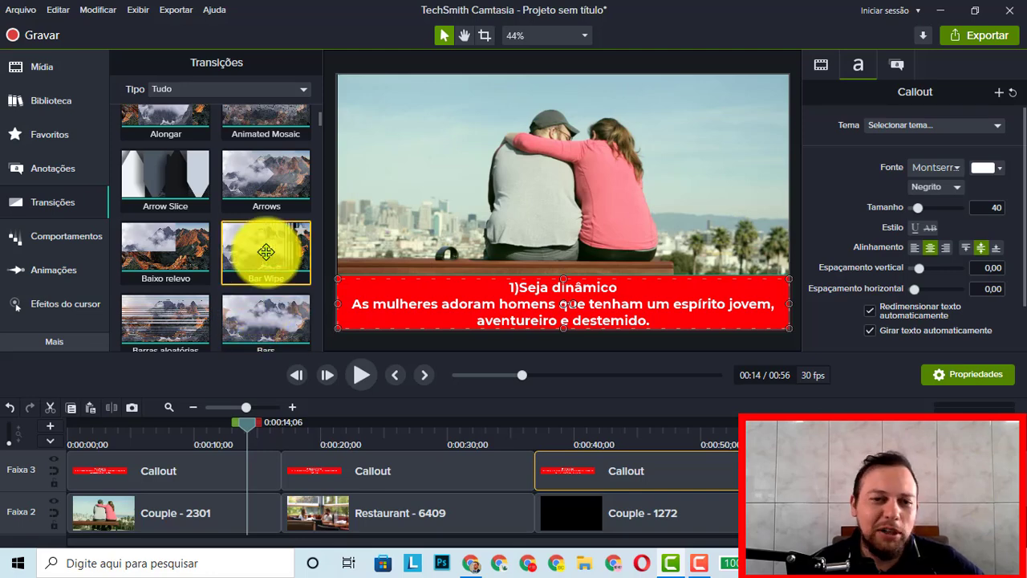
drag(267, 249, 280, 489)
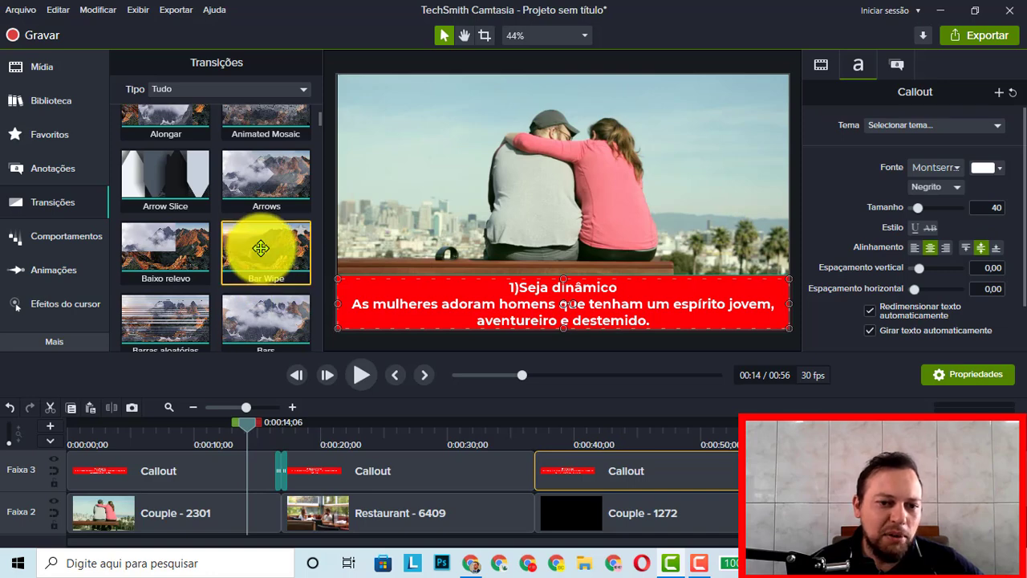
mouse_move(261, 246)
mouse_down()
mouse_move(277, 516)
mouse_move(298, 470)
mouse_move(273, 523)
mouse_up()
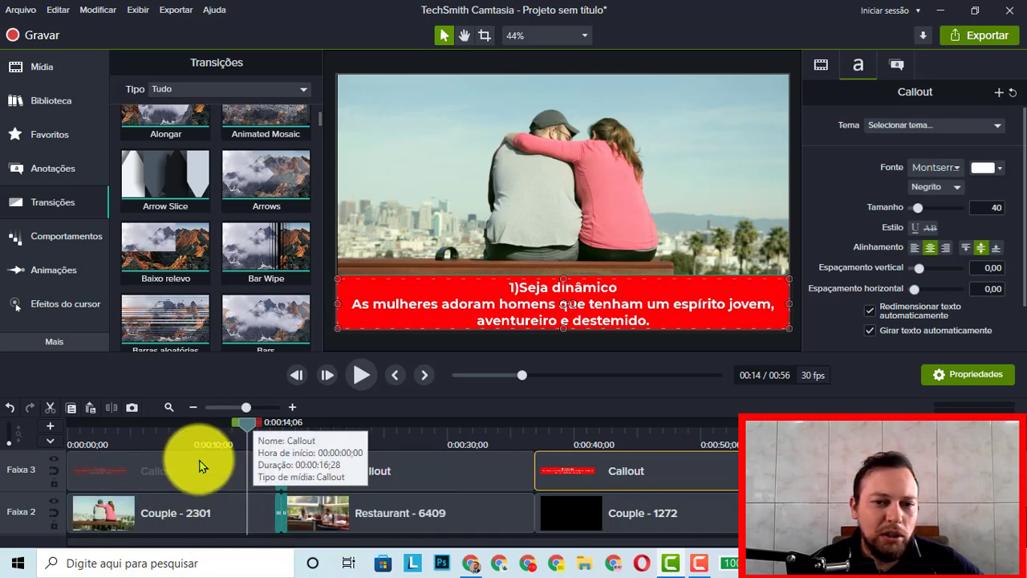
Play the project from just before the Bar Wipe transitions through the start of the Restaurant - 6409 clip to preview them.
mouse_move(242, 425)
mouse_down()
mouse_move(264, 426)
mouse_move(259, 434)
mouse_up()
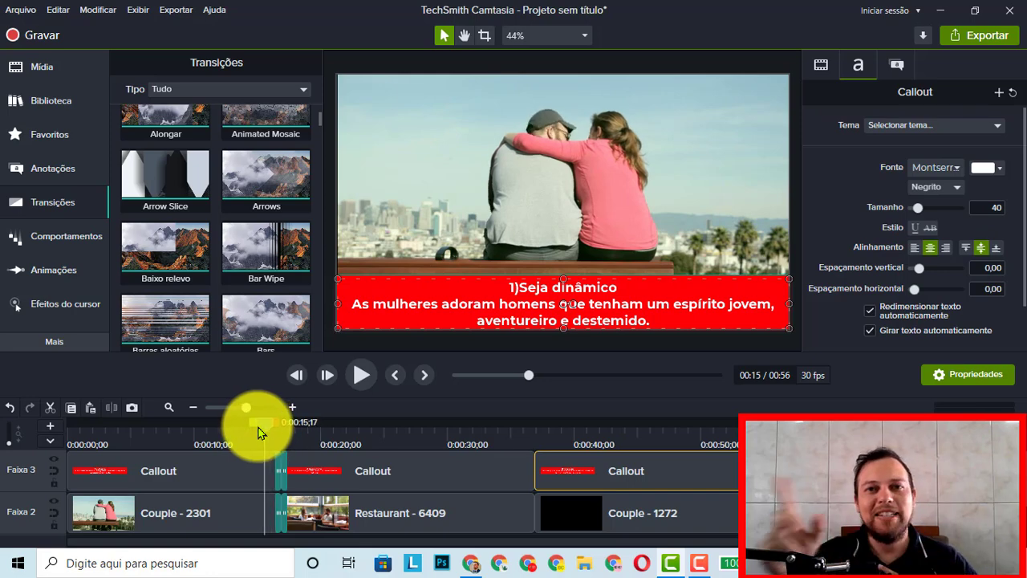
click(365, 376)
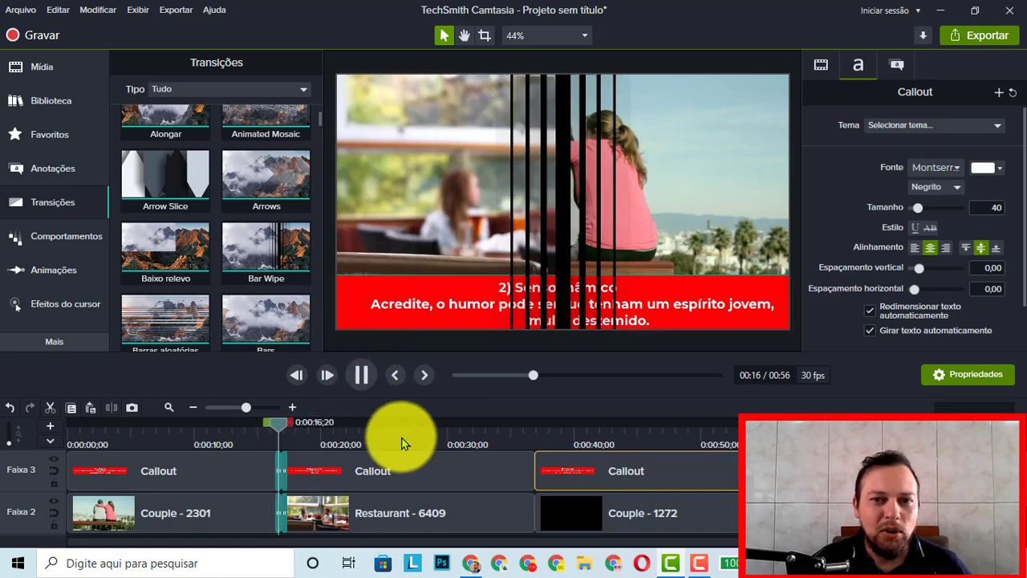
click(349, 374)
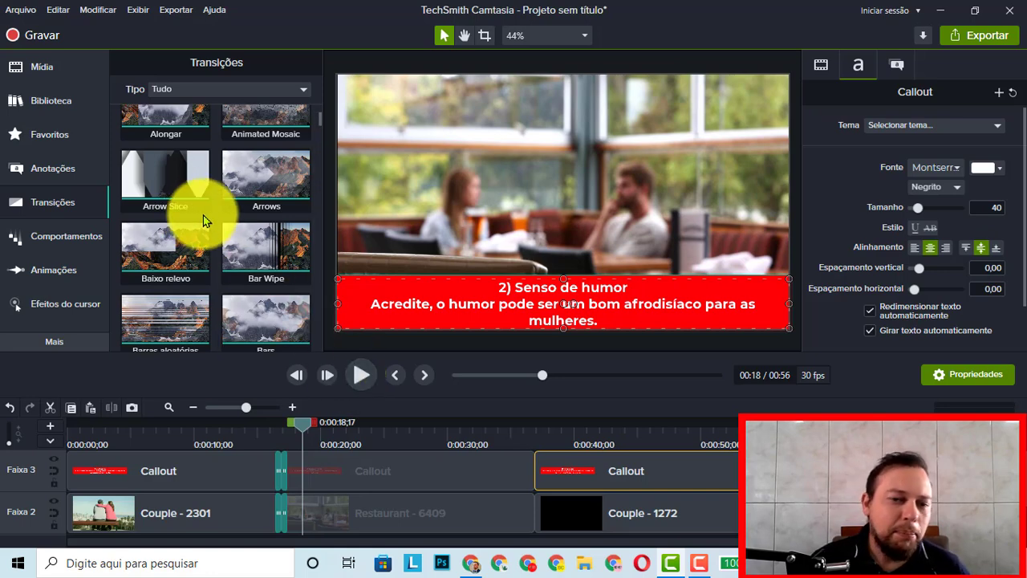
Add Blur Zoom transitions between the Restaurant - 6409 and Couple - 1272 clips and between the second and third callouts.
scroll(224, 245, down, 3)
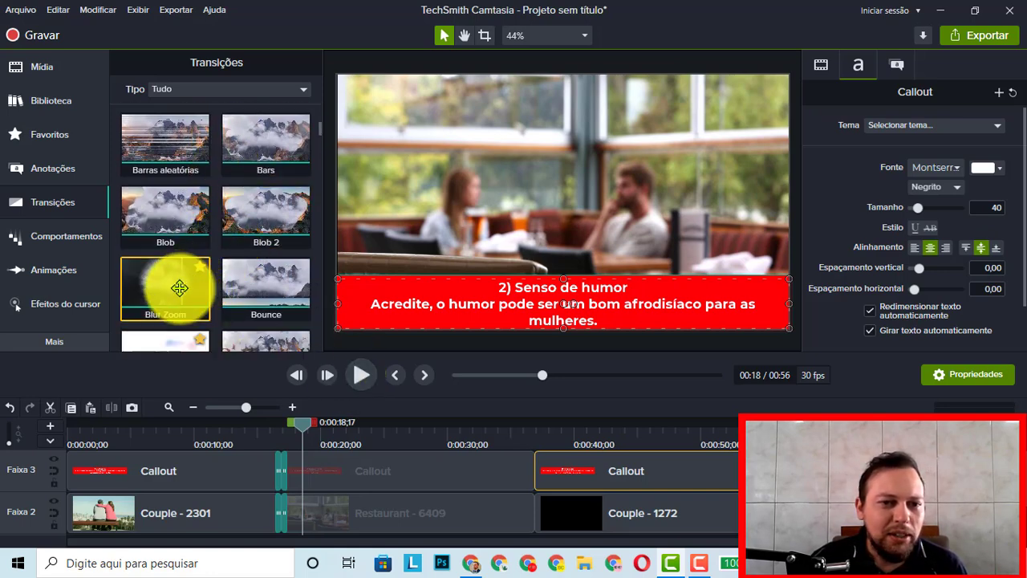
scroll(180, 287, down, 1)
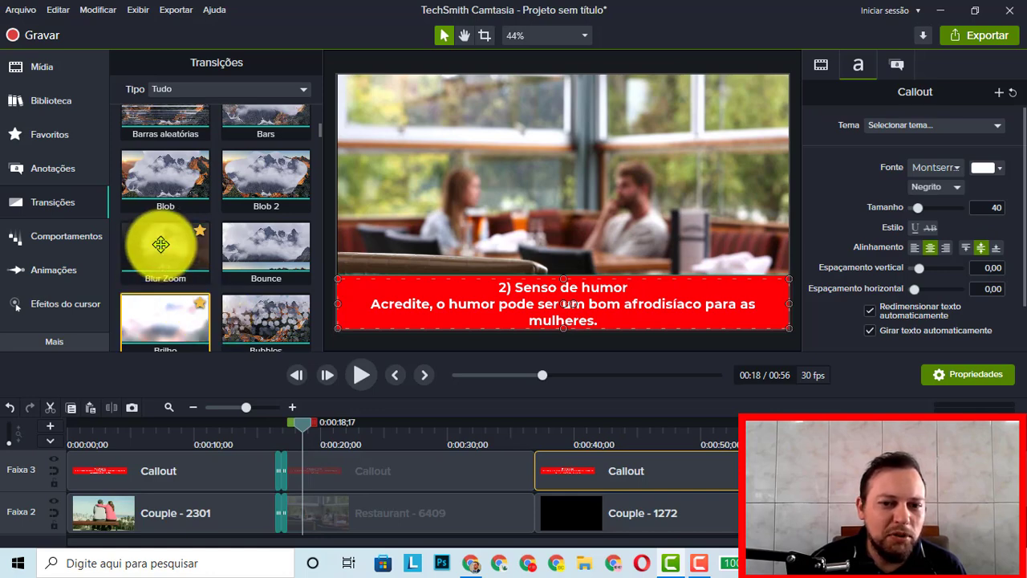
drag(155, 243, 533, 518)
Play the project across the Blur Zoom transitions to preview them, and return the playhead to the start of the project.
drag(394, 447, 520, 468)
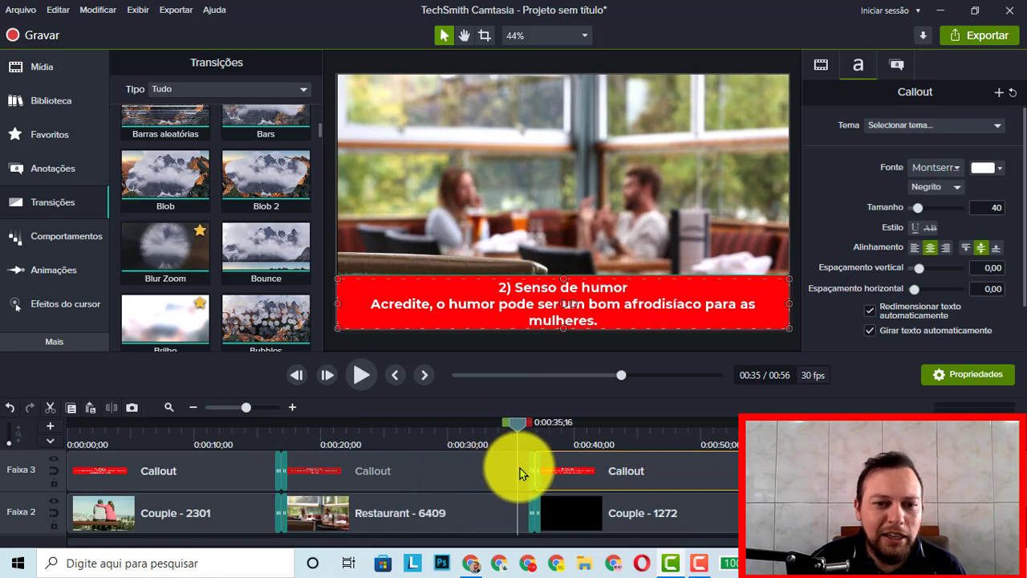
click(358, 378)
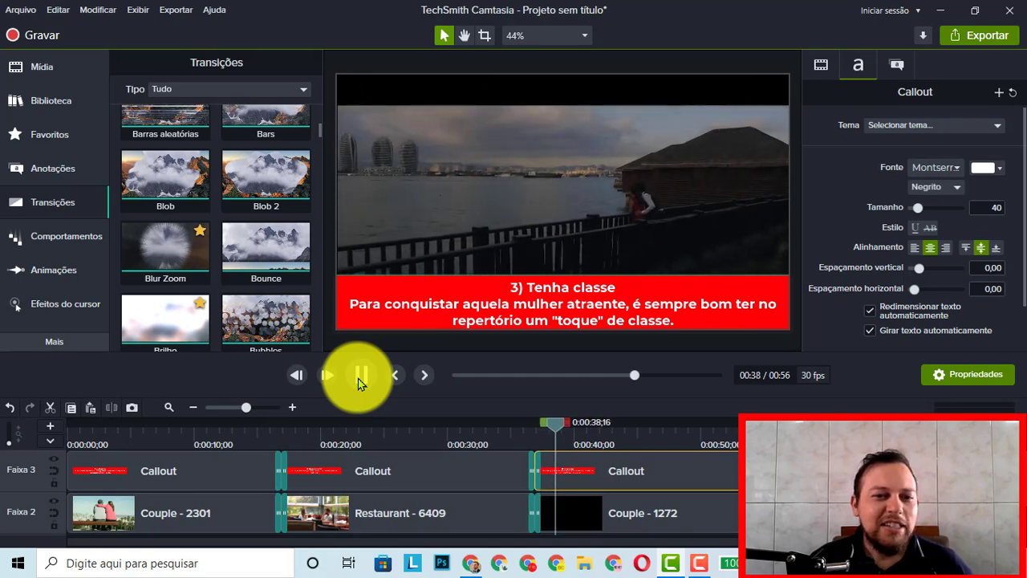
click(358, 378)
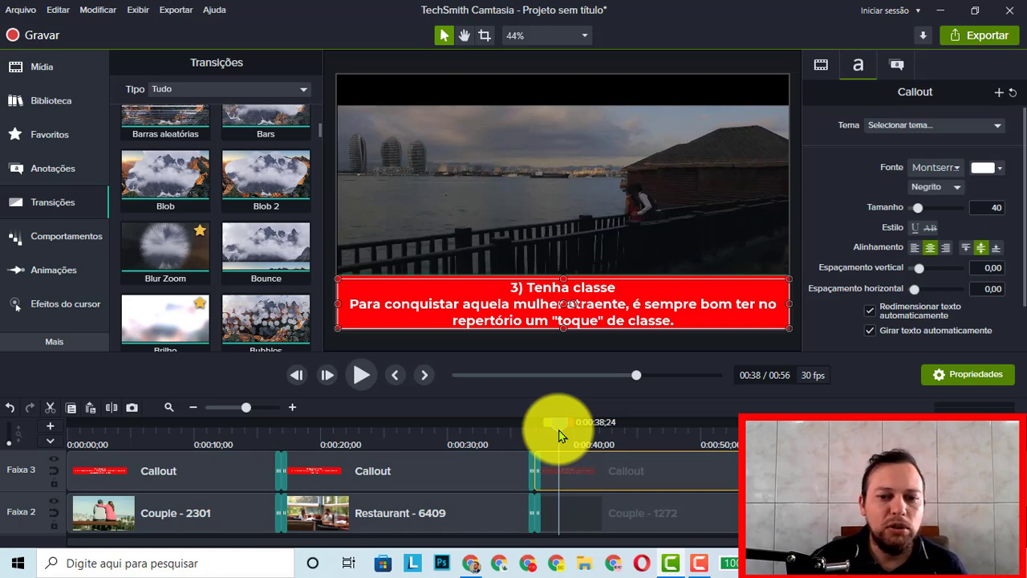
drag(561, 425, 12, 481)
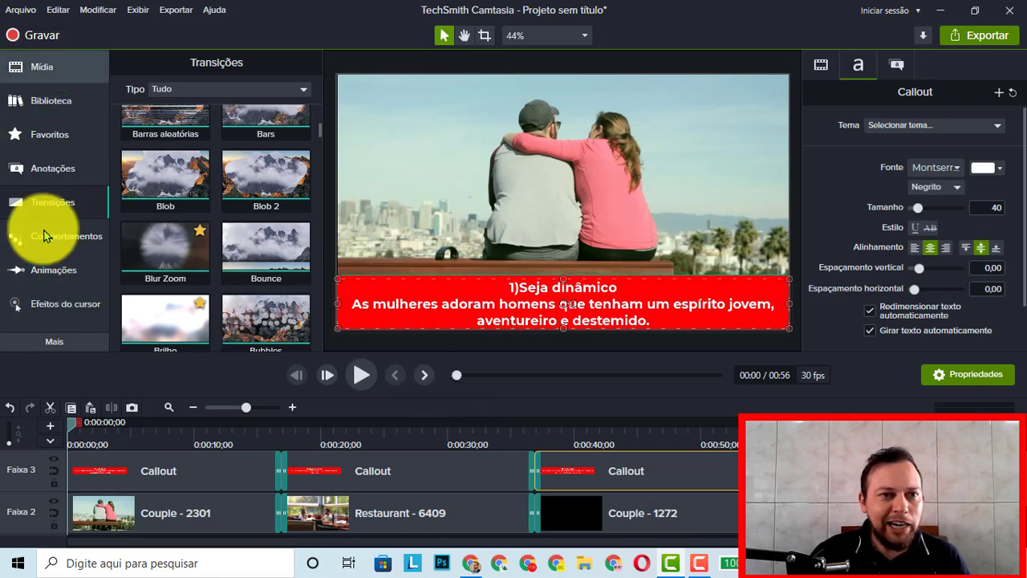
Browse the Faixas musicais folder of the Camtasia 2021 library and listen to a preview of the morningcafe track.
click(48, 101)
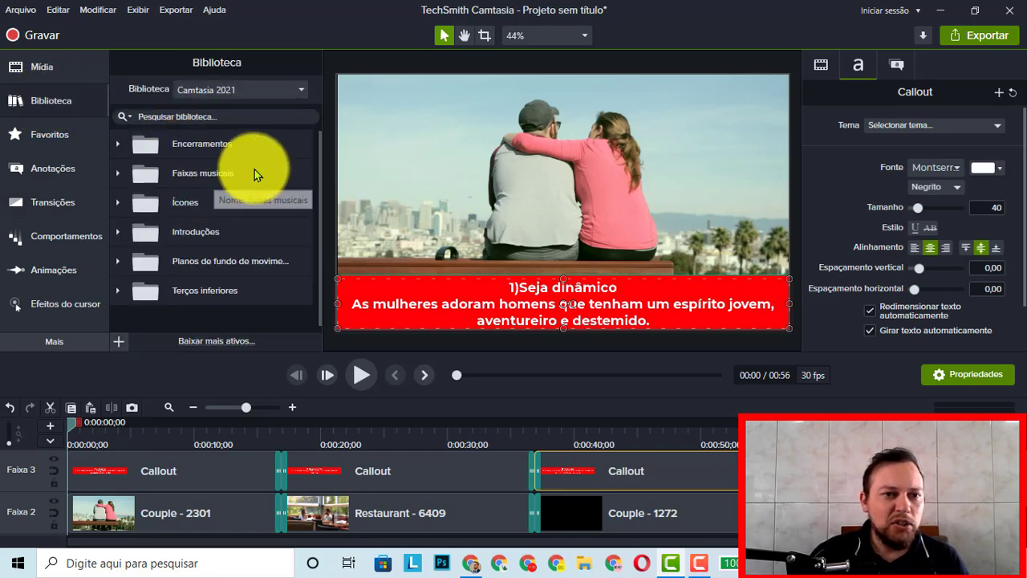
click(120, 172)
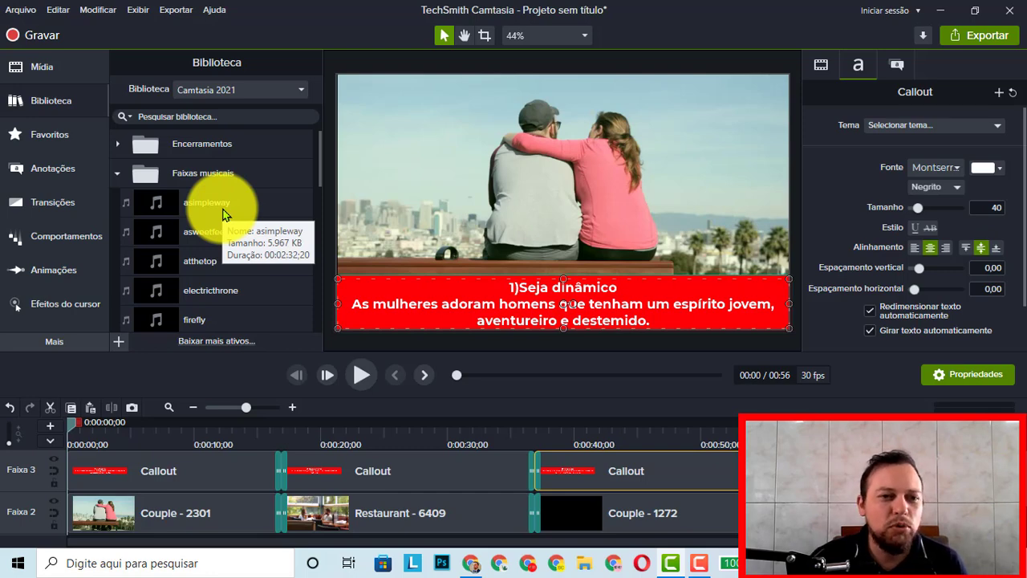
scroll(228, 241, down, 4)
scroll(222, 265, up, 4)
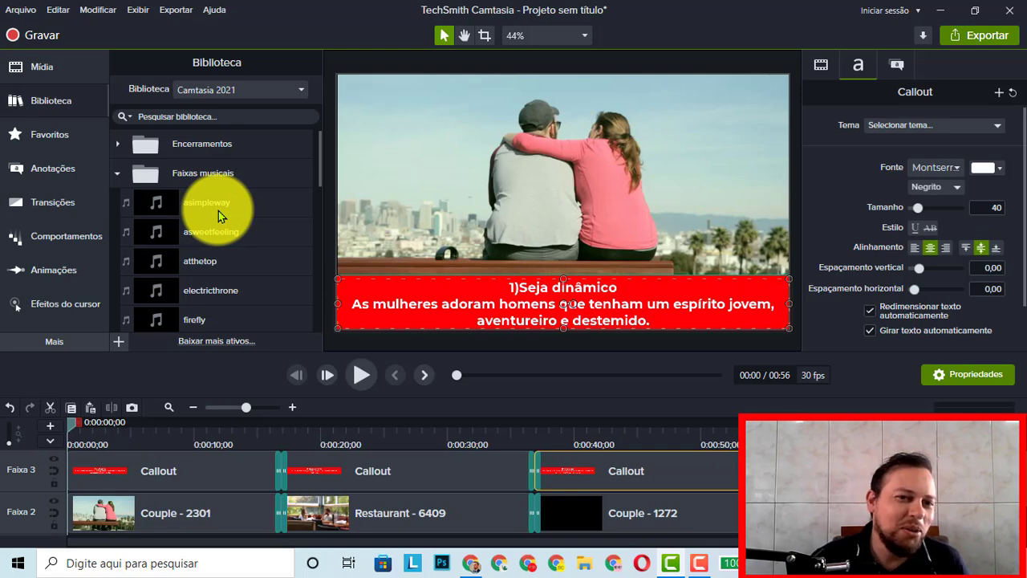
scroll(216, 216, down, 3)
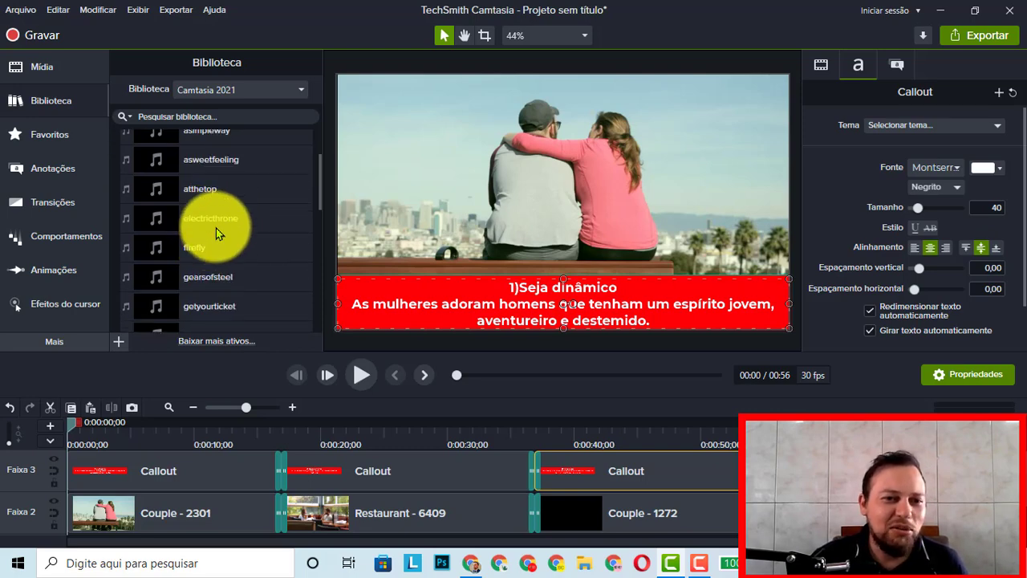
scroll(216, 228, down, 3)
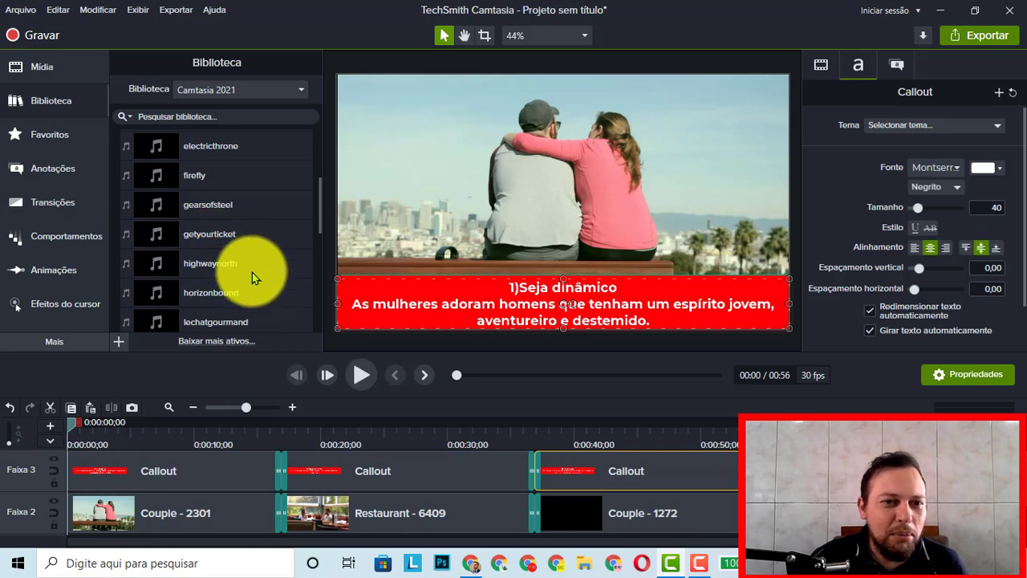
scroll(235, 241, down, 1)
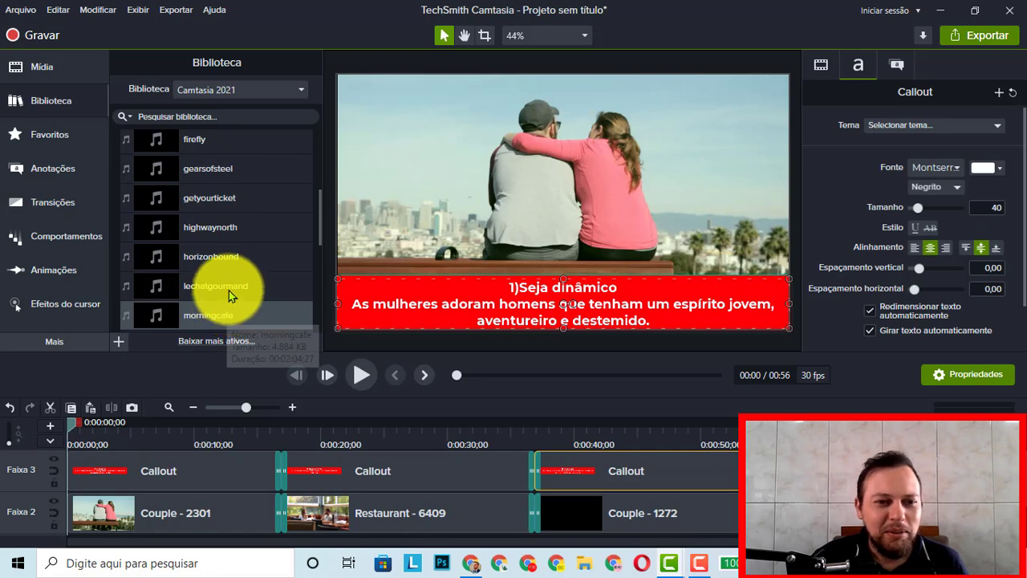
key(Return)
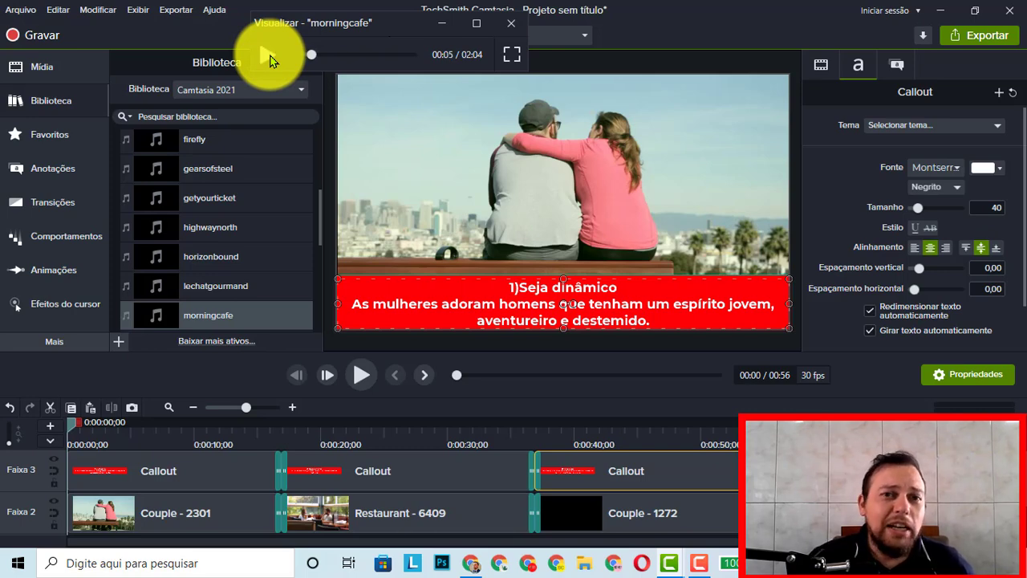
click(516, 28)
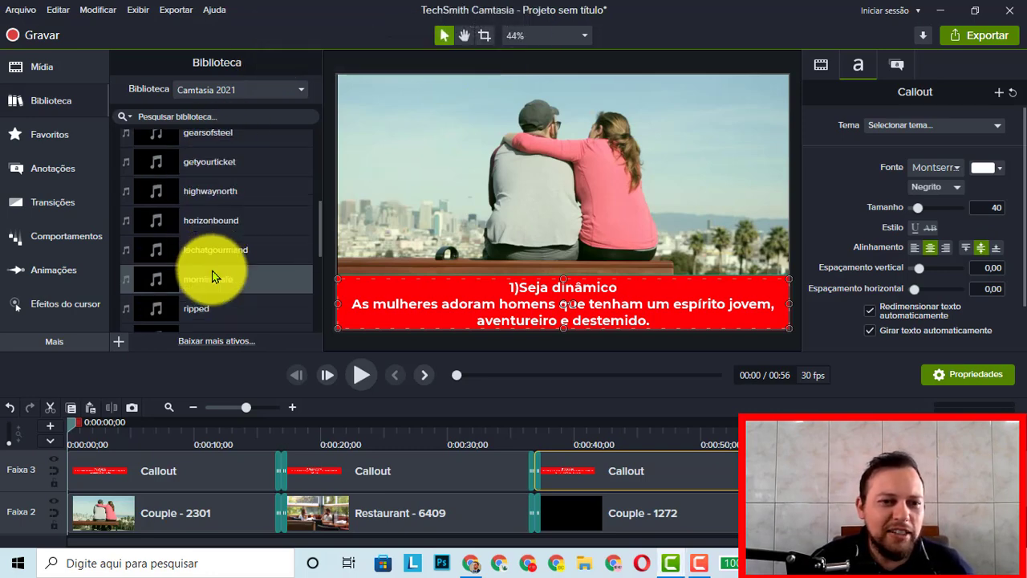
Place the morningcafe music on Faixa 1 from the project start and trim its end to the end of the Couple - 1272 clip.
scroll(211, 280, down, 1)
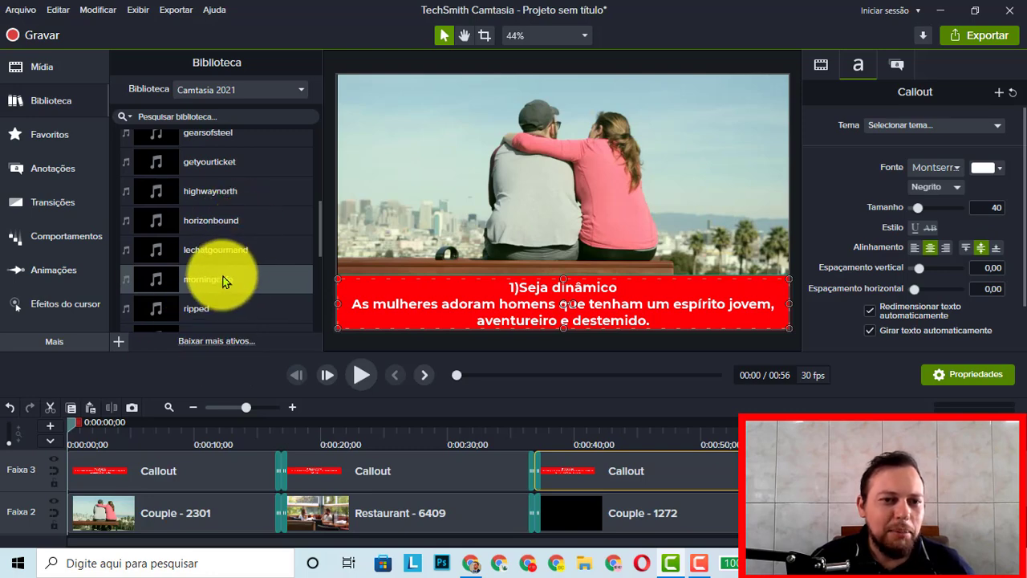
mouse_move(224, 281)
mouse_down()
mouse_move(222, 314)
mouse_move(228, 275)
mouse_up()
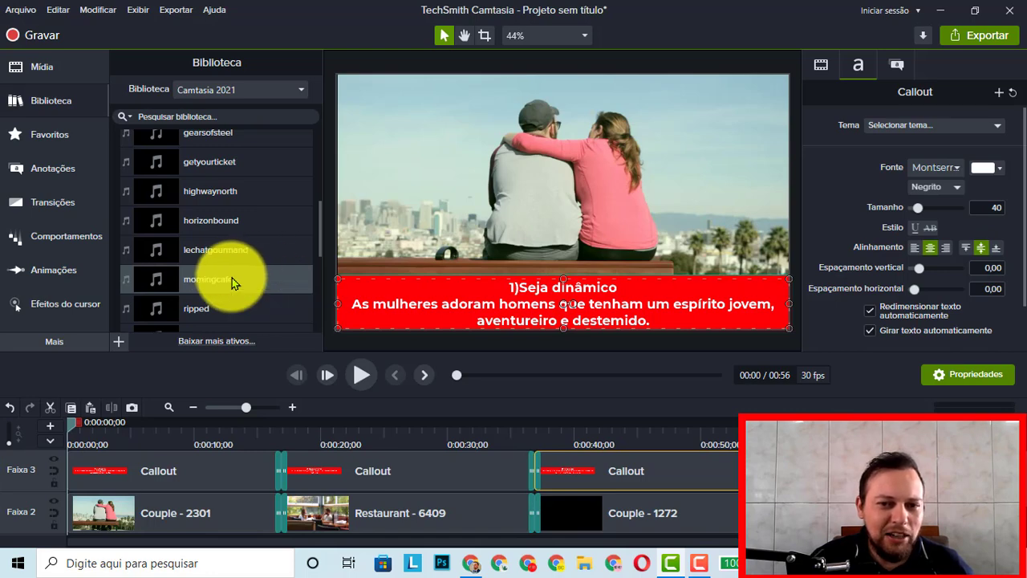
drag(232, 282, 196, 546)
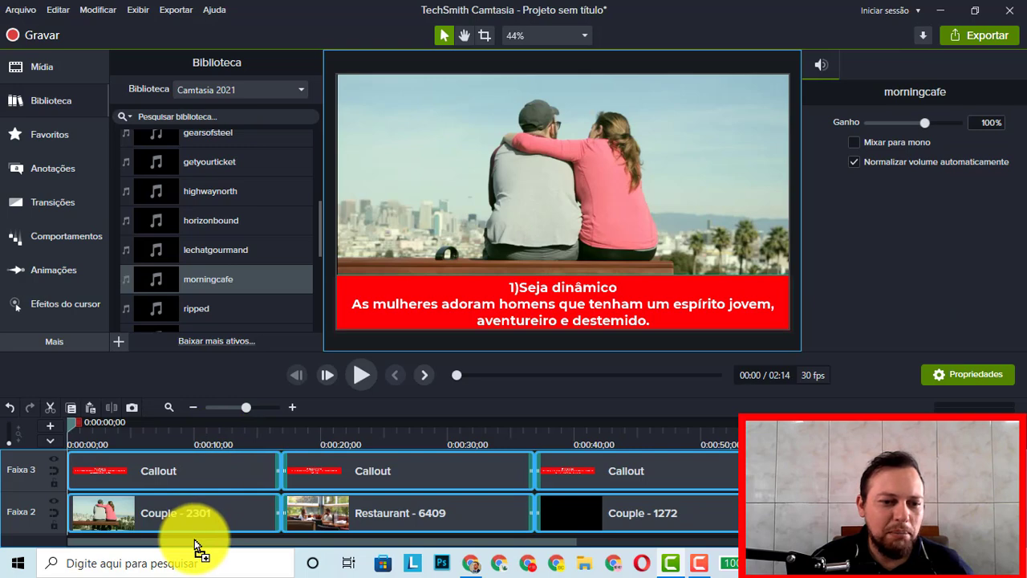
scroll(197, 544, down, 1)
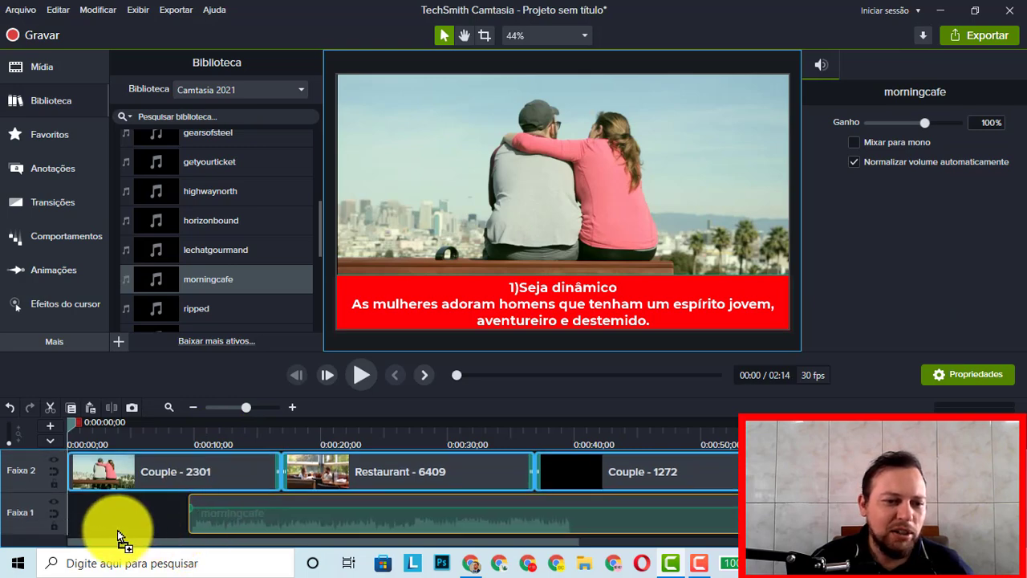
drag(119, 536, 555, 568)
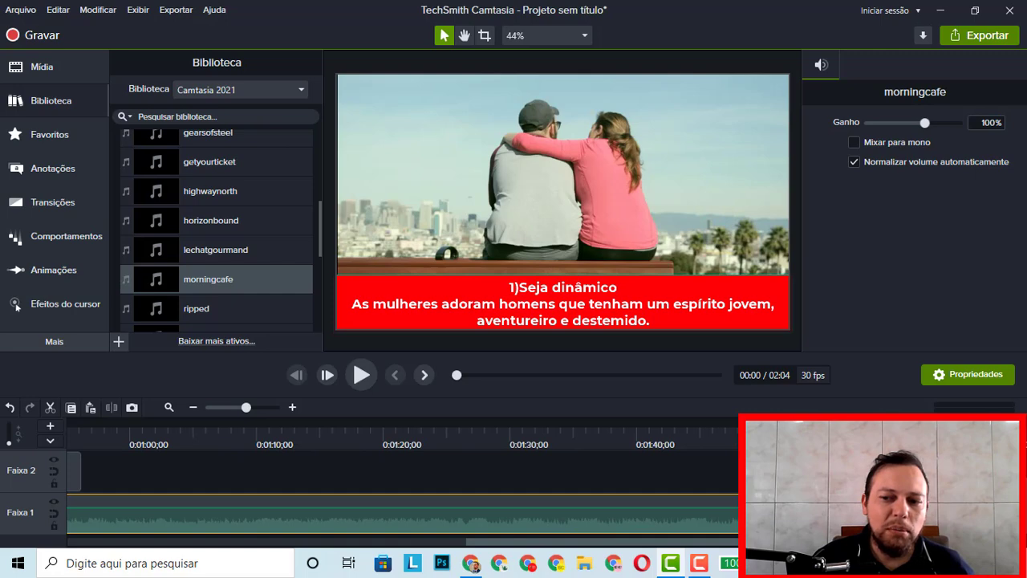
drag(959, 514, 83, 512)
drag(545, 544, 251, 552)
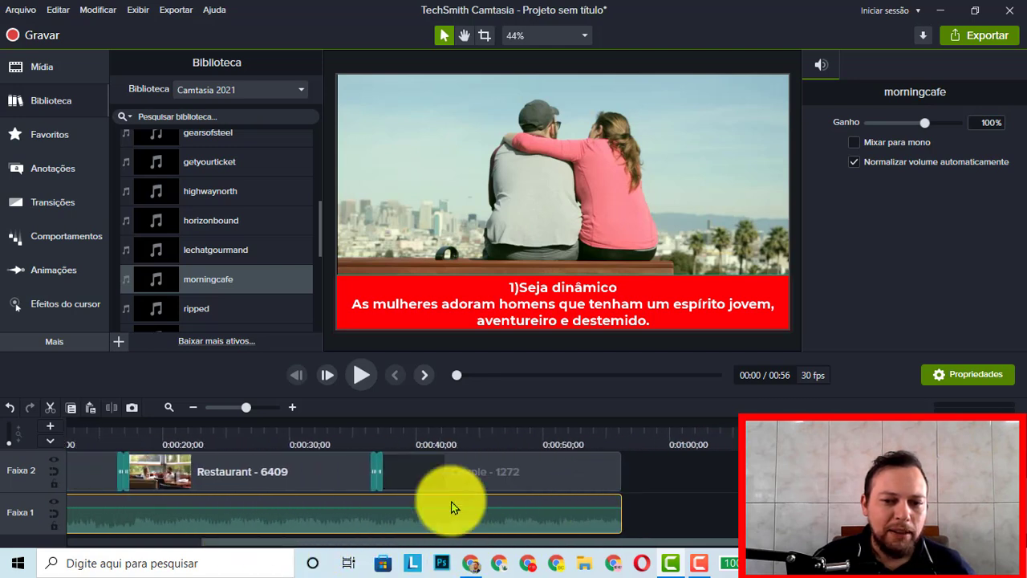
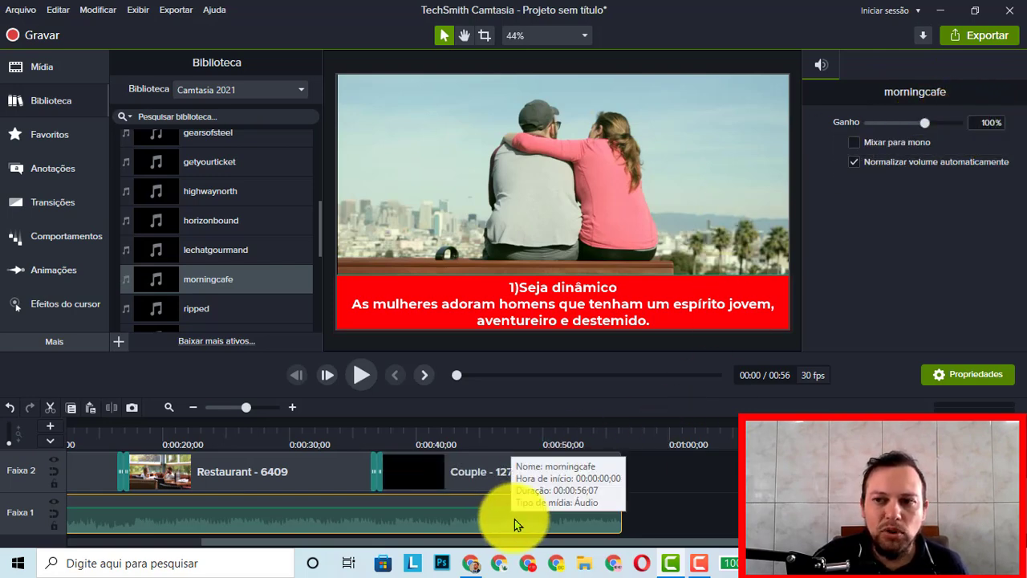
Set the morningcafe track's gain to 50% and play the opening seconds of the project to check the volume.
click(950, 377)
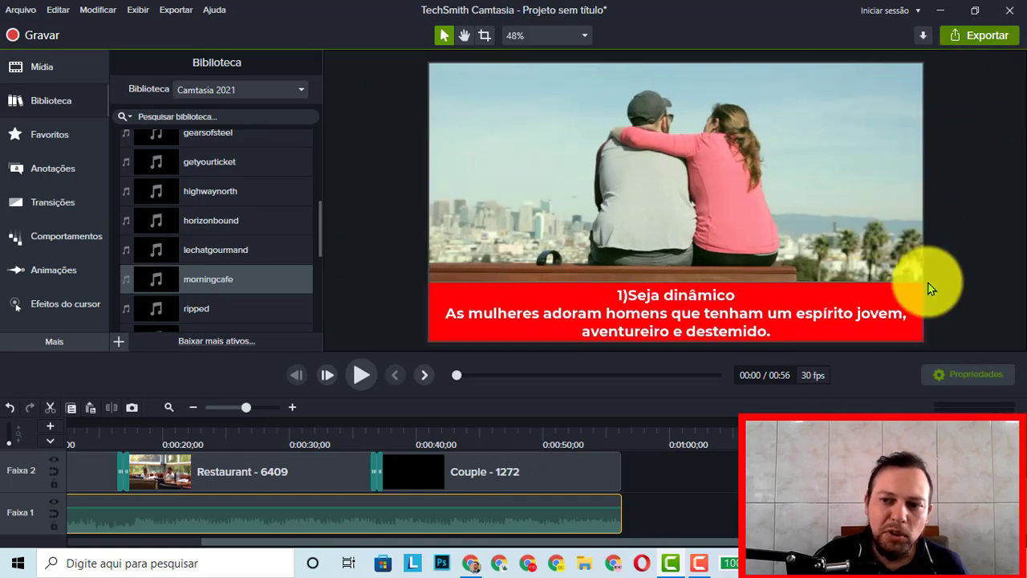
click(979, 375)
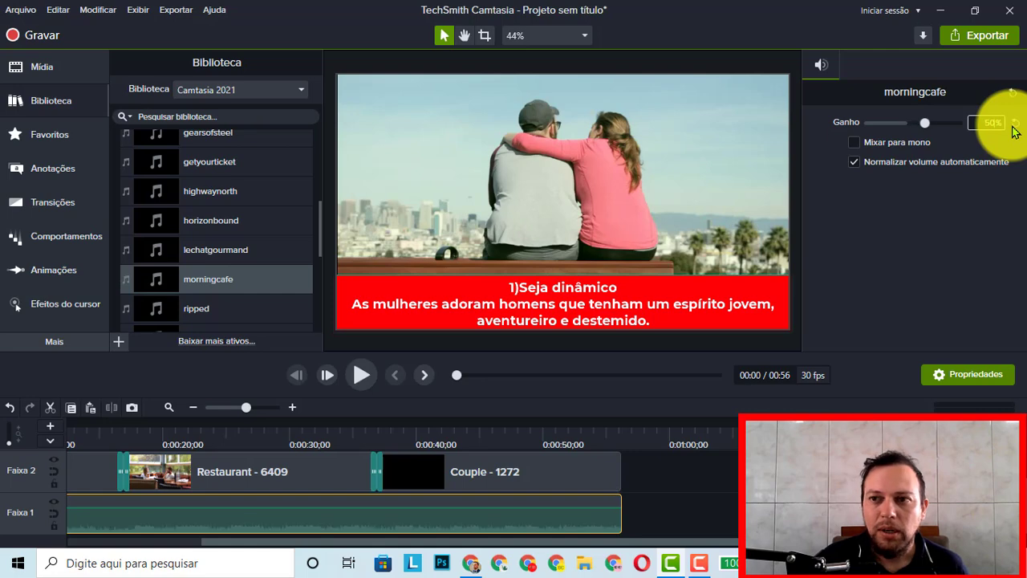
key(Return)
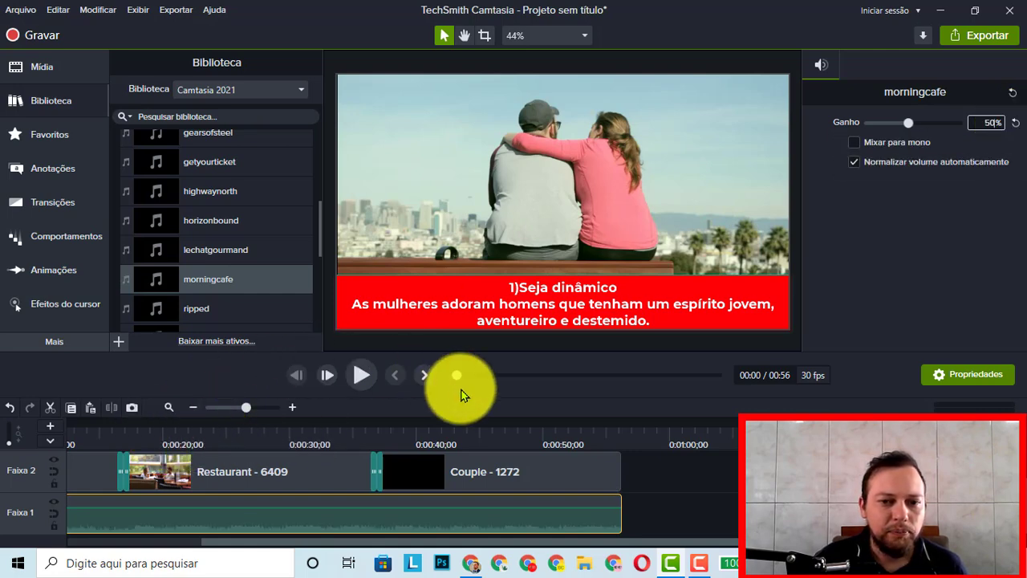
click(361, 375)
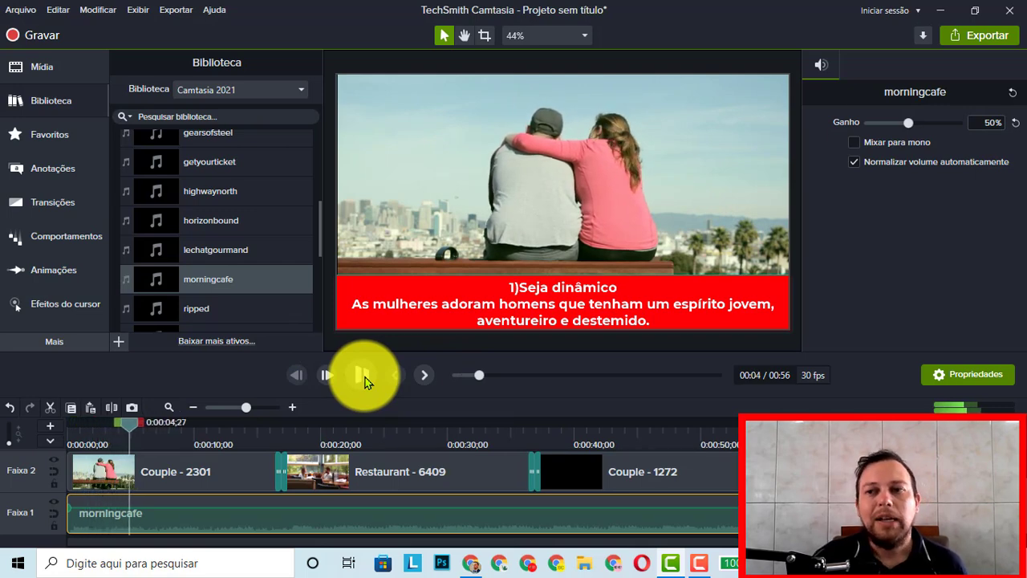
click(363, 374)
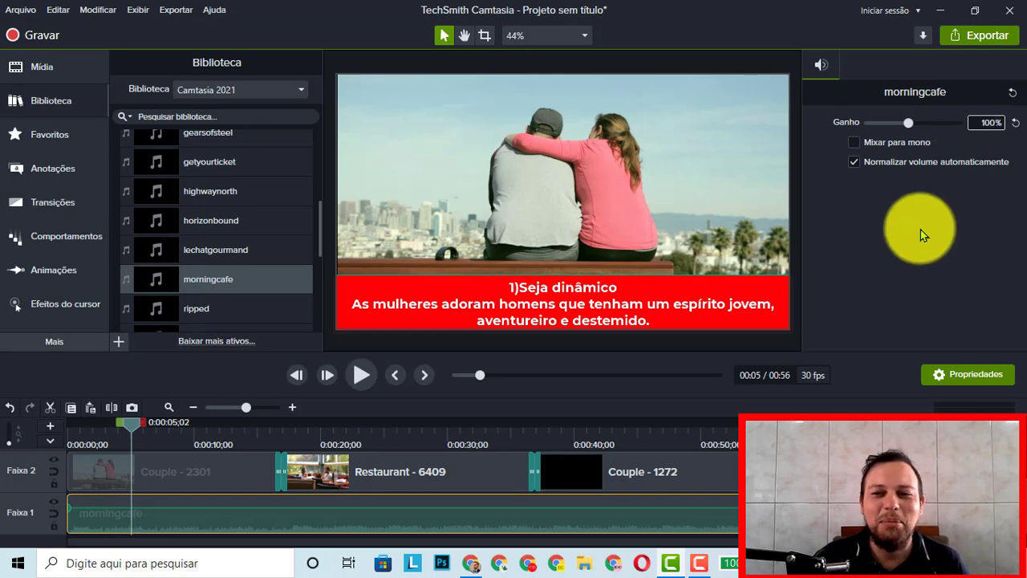
Restore the morningcafe track's gain to 100% and return the playhead to the start of the project.
click(883, 275)
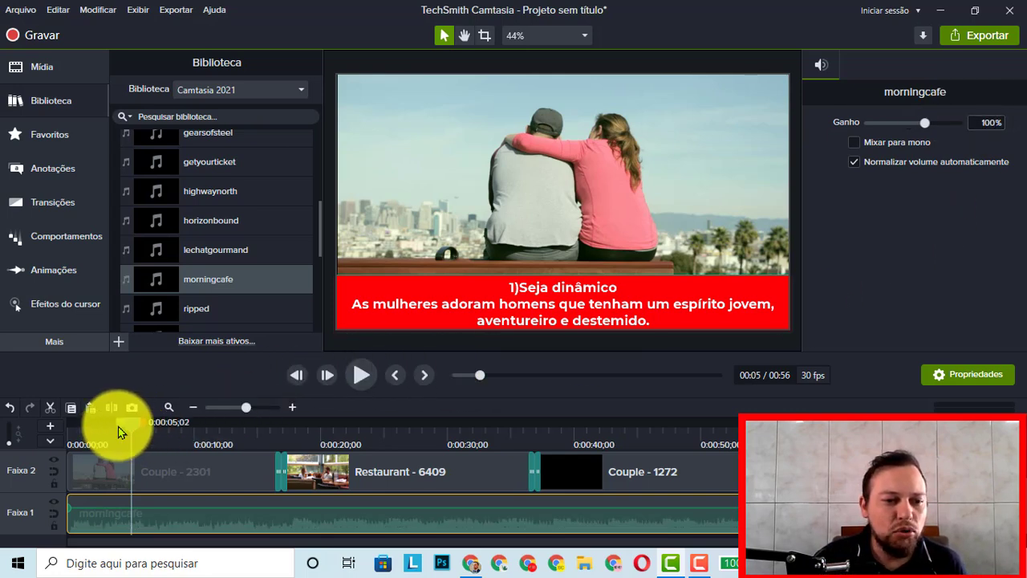
drag(118, 426, 46, 426)
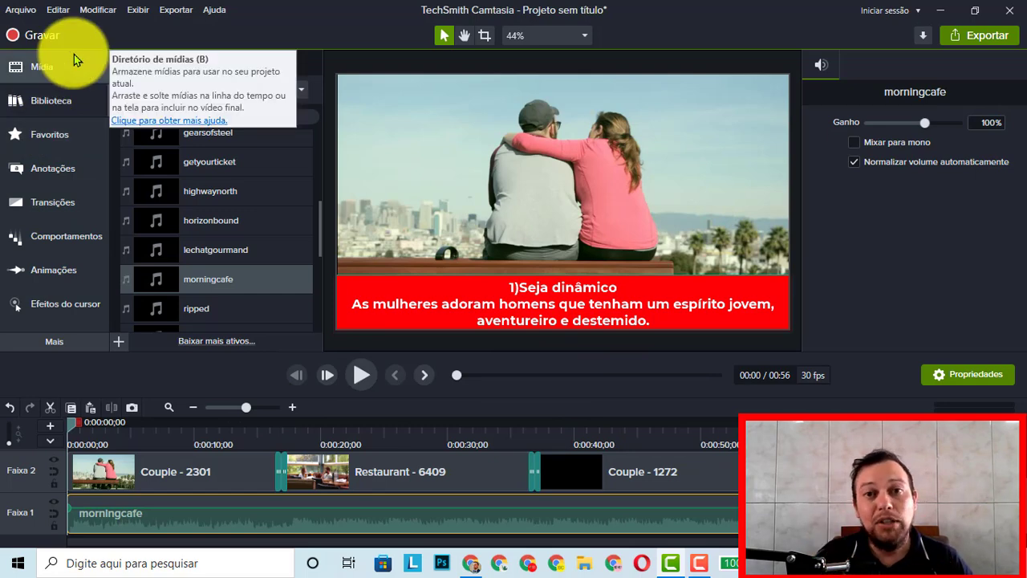
Add a white rectangular callout on Faixa 2 directly after the Couple - 1272 clip and extend its duration to about 8.5 seconds.
click(45, 175)
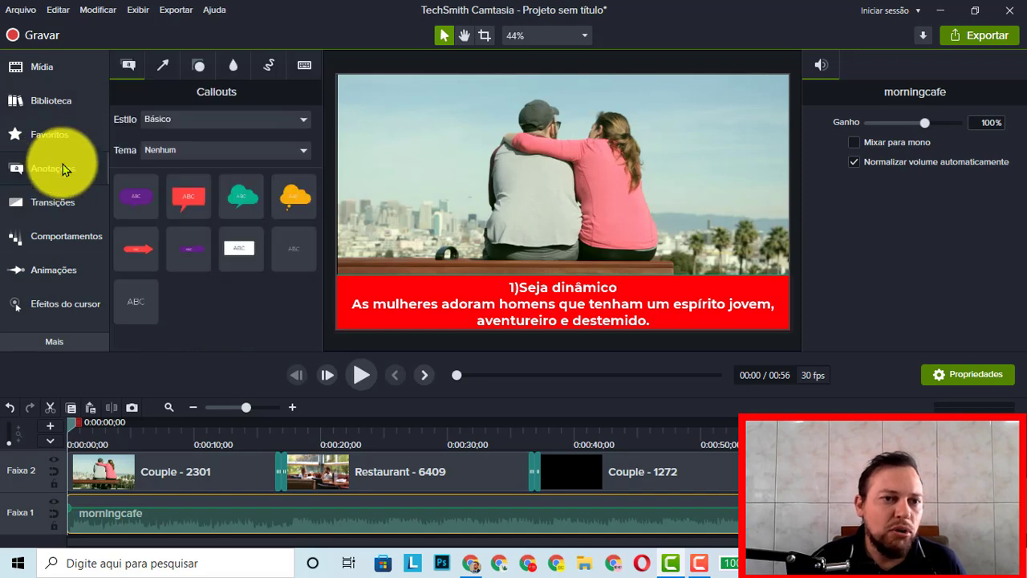
click(233, 248)
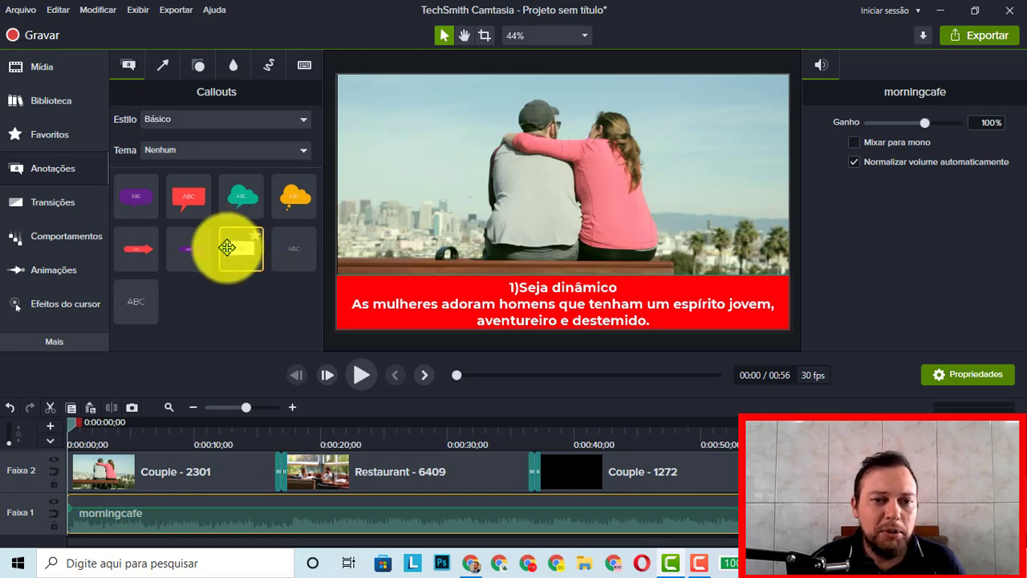
drag(227, 248, 800, 475)
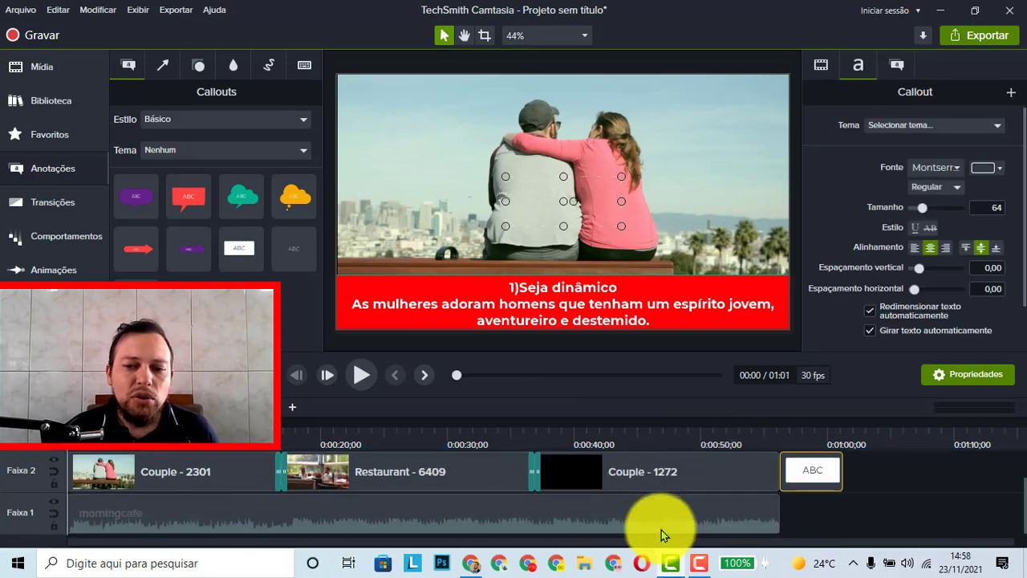
drag(841, 474, 888, 478)
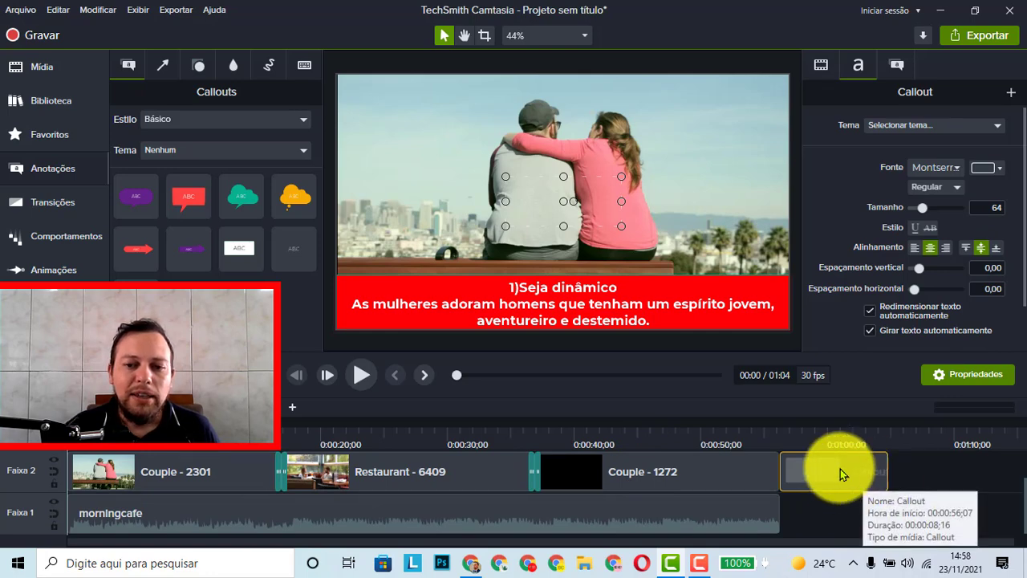
Move the playhead onto the closing white callout and widen it on both sides across most of the canvas.
click(578, 460)
drag(718, 455, 803, 451)
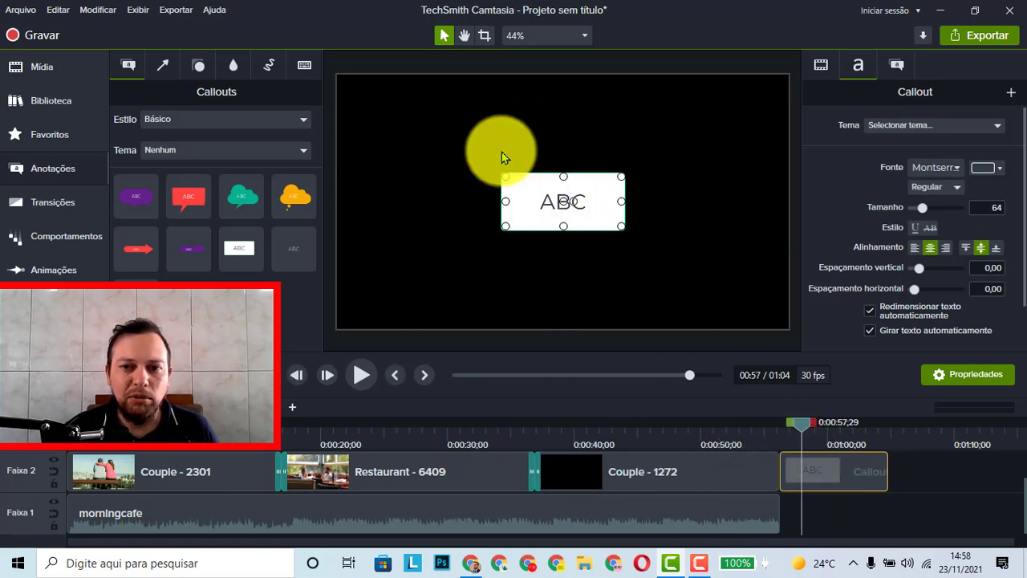
drag(510, 203, 388, 202)
drag(618, 212, 754, 202)
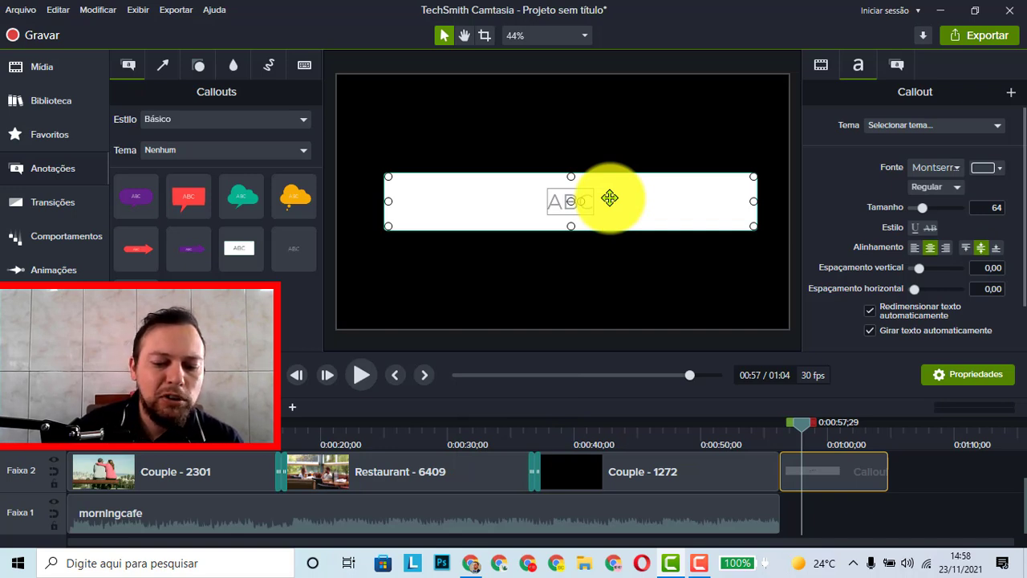
Replace the closing callout's placeholder text with "APRENDA COMO CONQUISTAR QUALQUER MULHER EM POUCOS DIAS".
text(PRENDA)
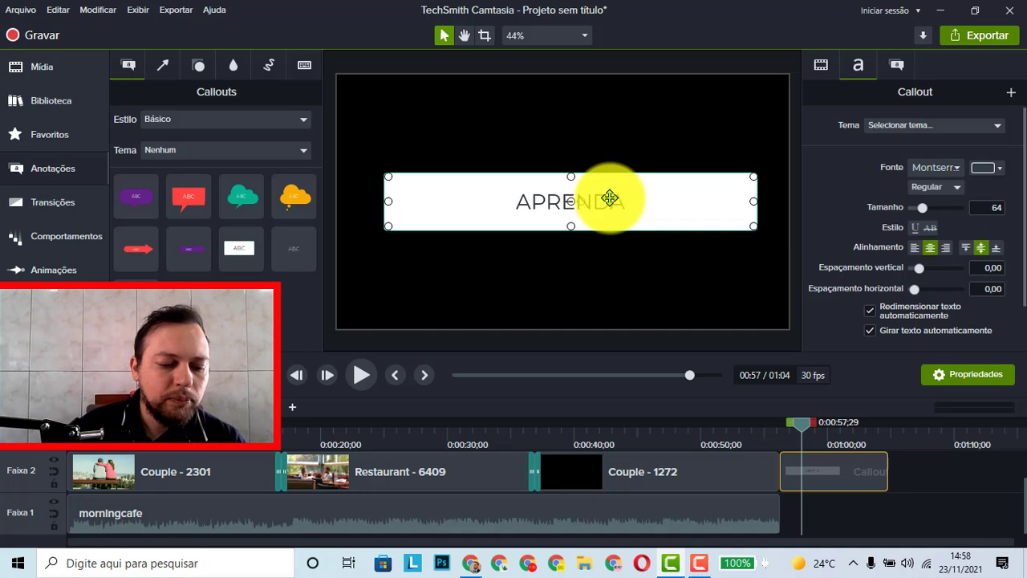
text( COMO CO)
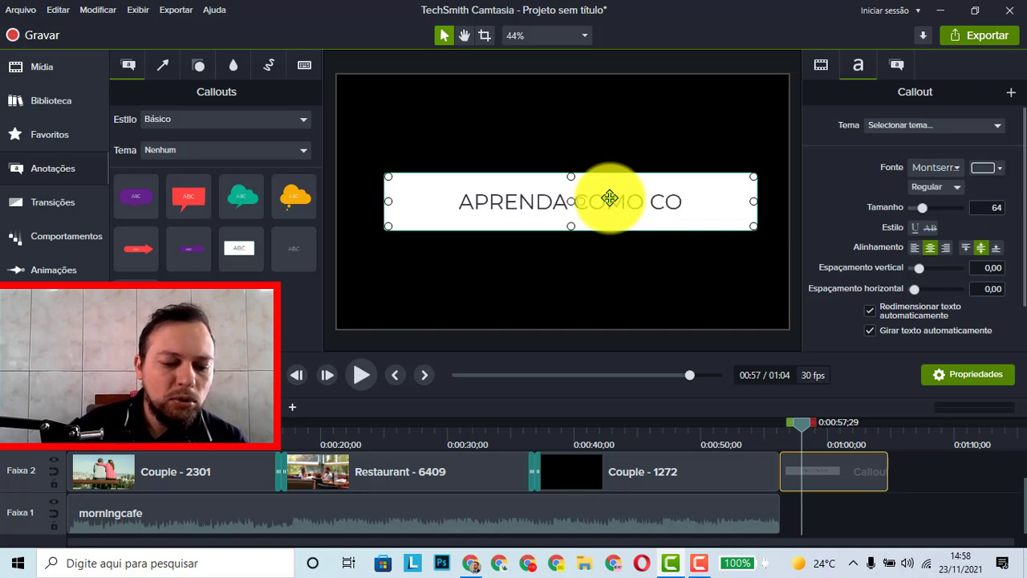
text(NQUISTAR)
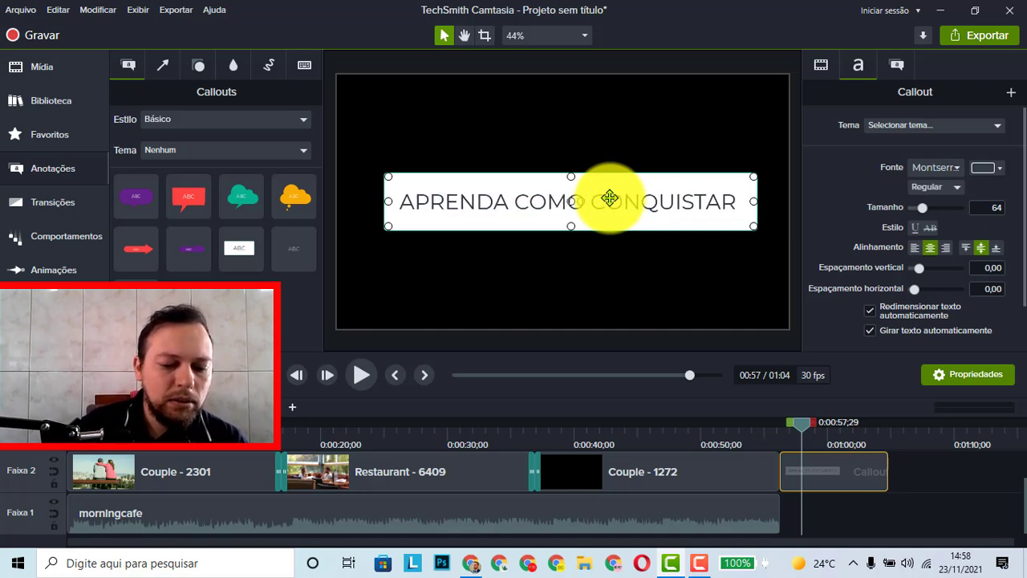
text( QUALQUER)
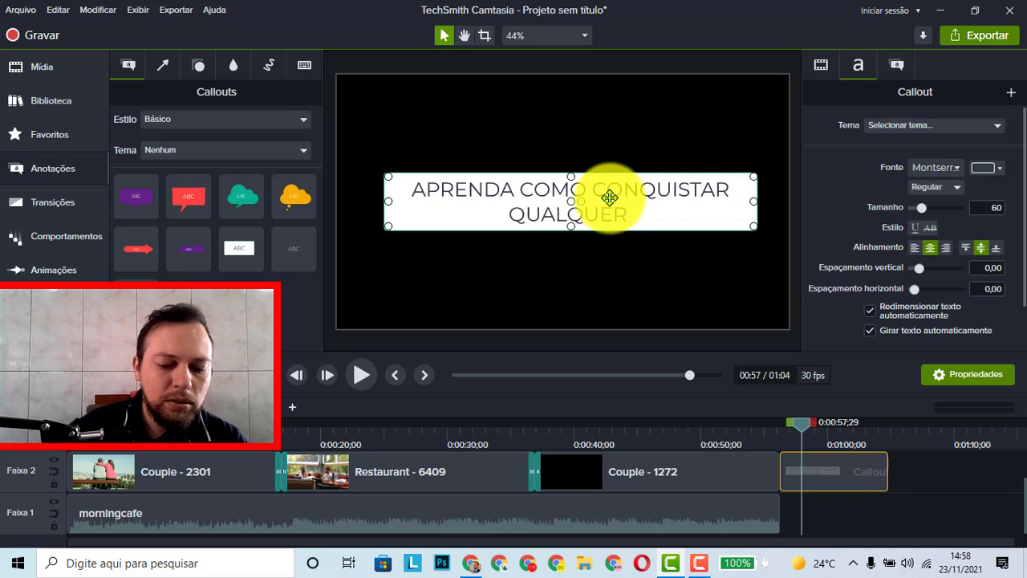
text( MULHER)
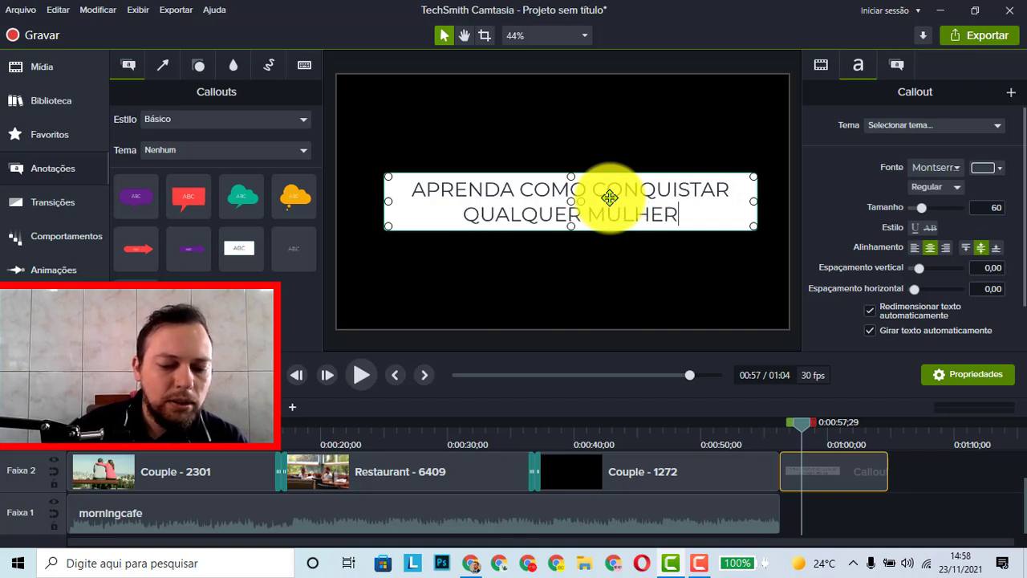
text( EM POUCOS DIAS)
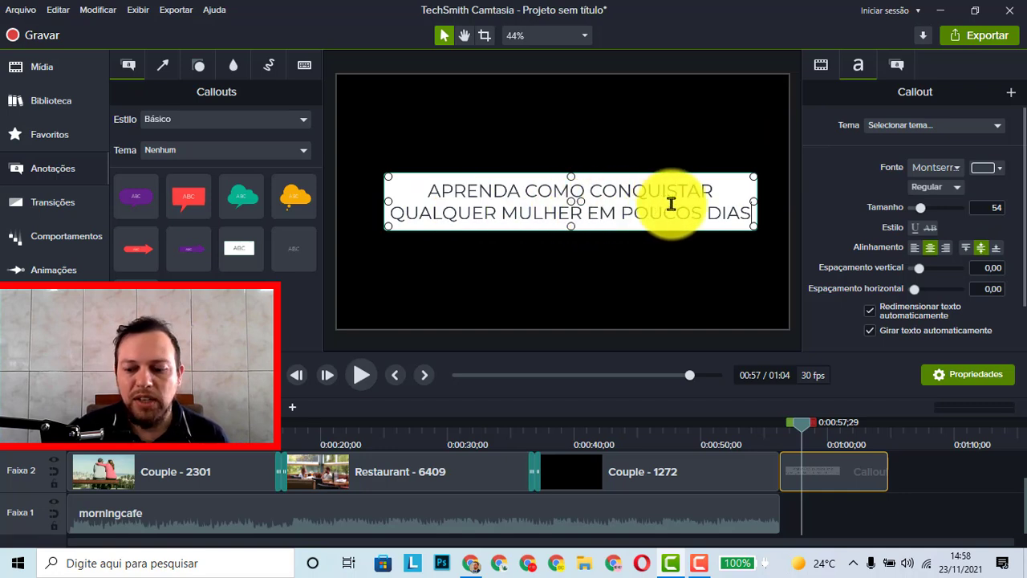
Add a new line to the closing callout reading "CLIQUE NO LINK DA DESCRIÇÃO ABAIXO!".
key(Return)
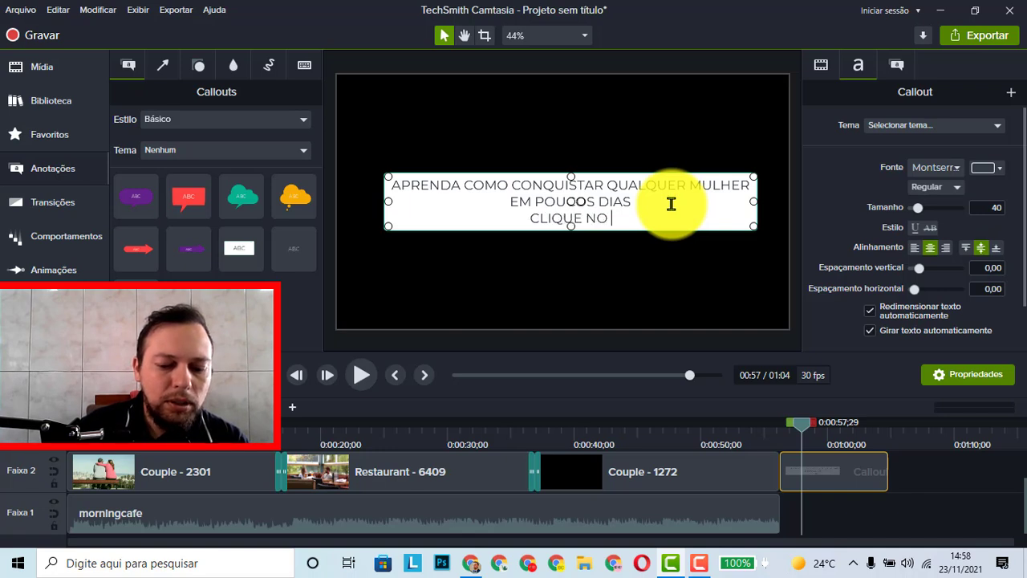
text(CLIQUE NO LINK DA DESD)
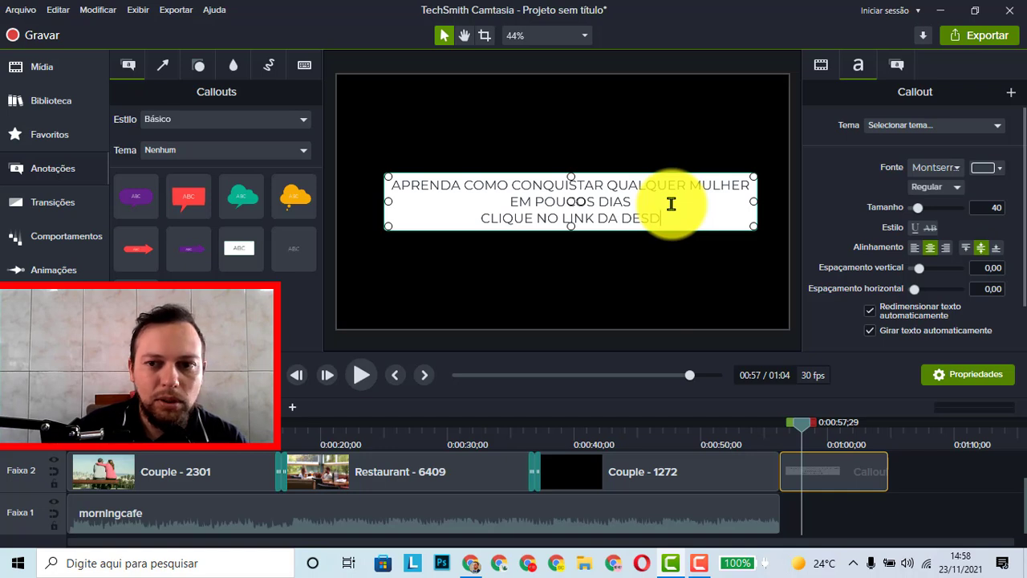
key(BackSpace)
text(CRI)
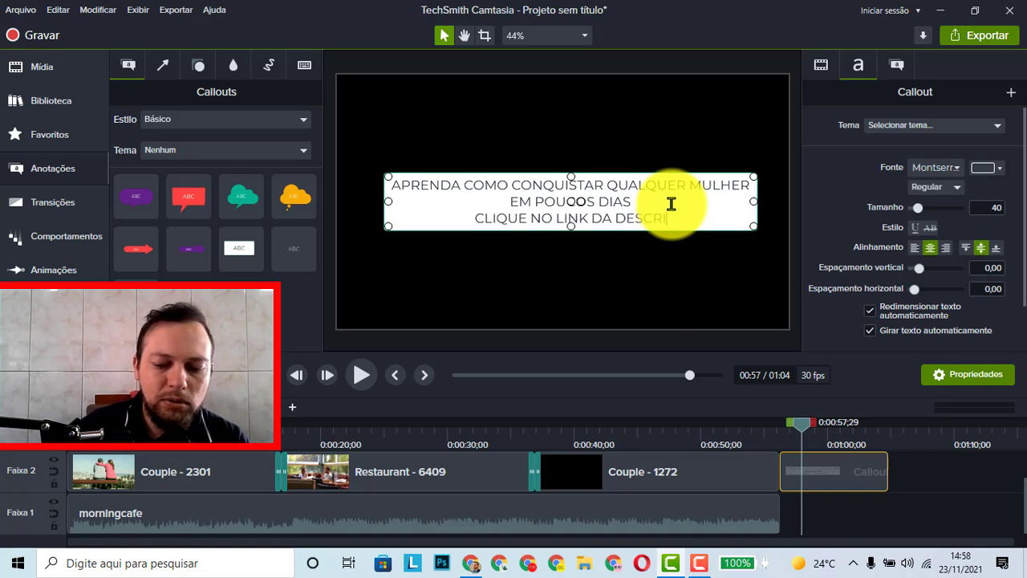
text(ÇÃO ABA)
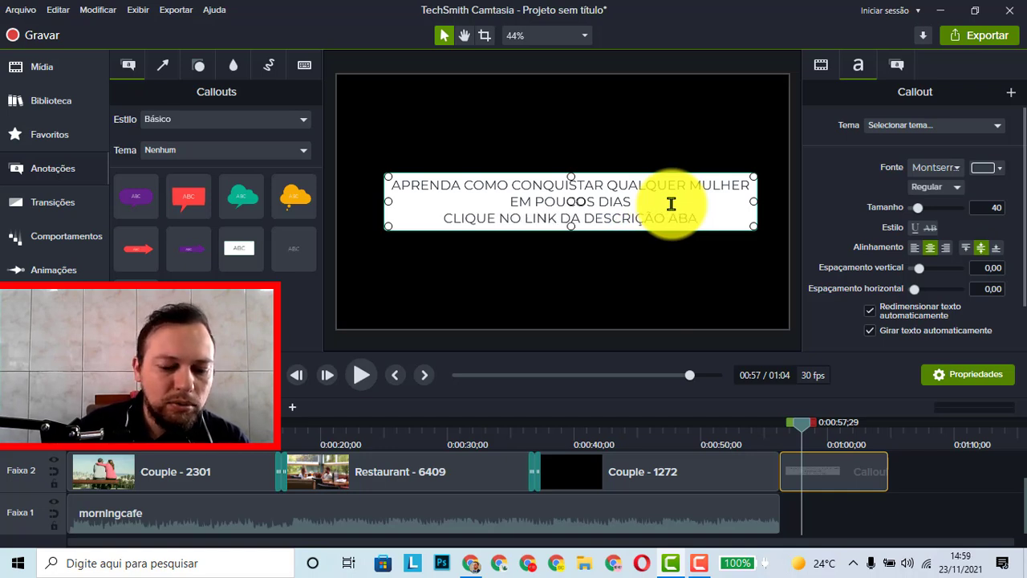
text(IXO)
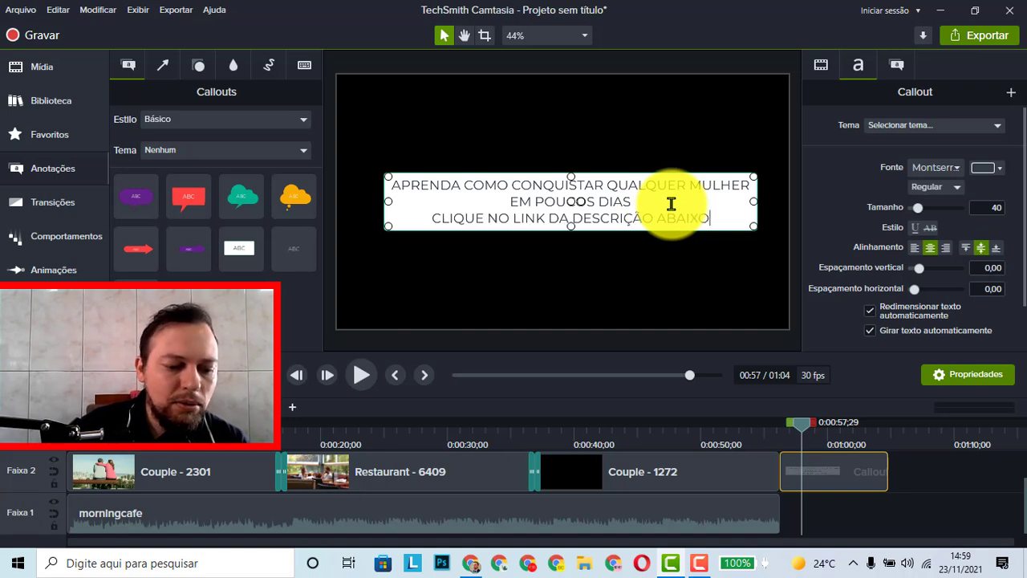
text(!)
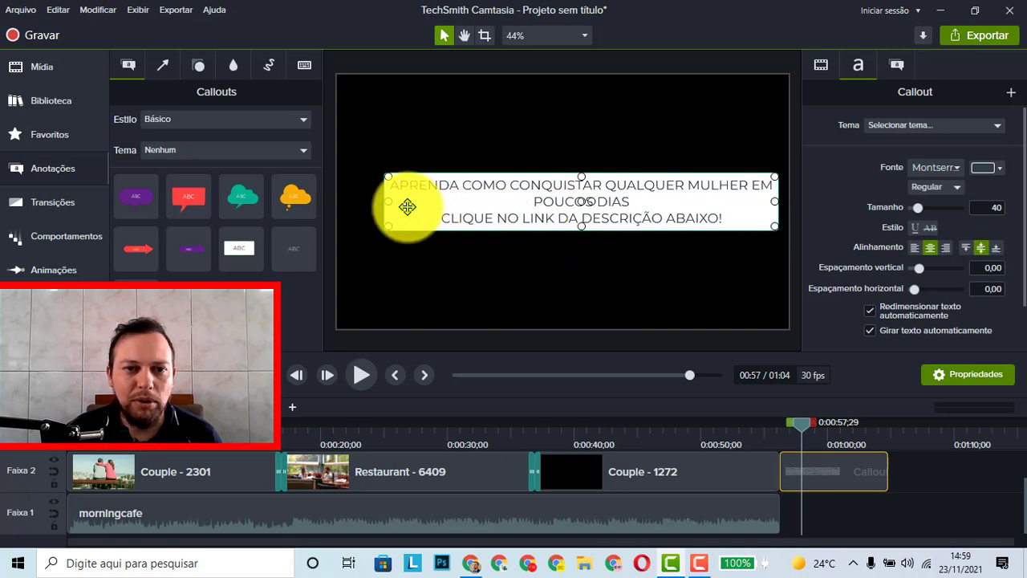
Widen the closing callout almost to the canvas edges and set all its text to Negrito.
drag(386, 201, 361, 201)
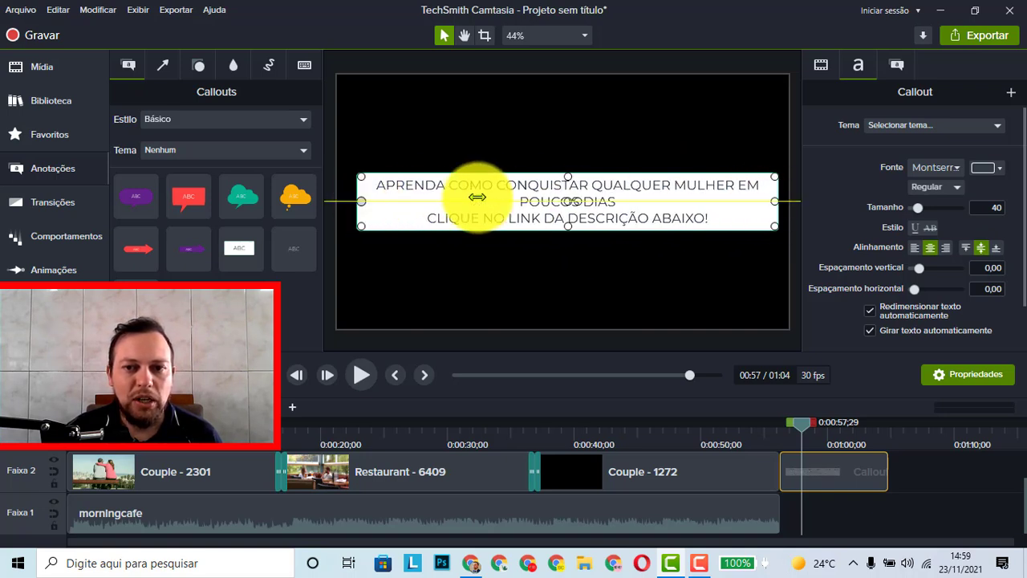
double_click(704, 217)
click(935, 186)
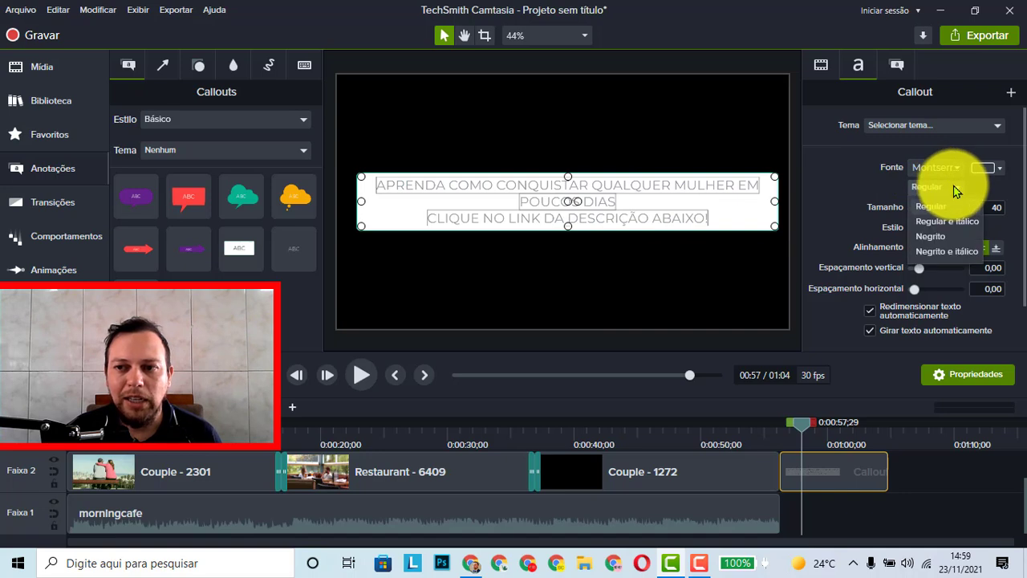
click(939, 213)
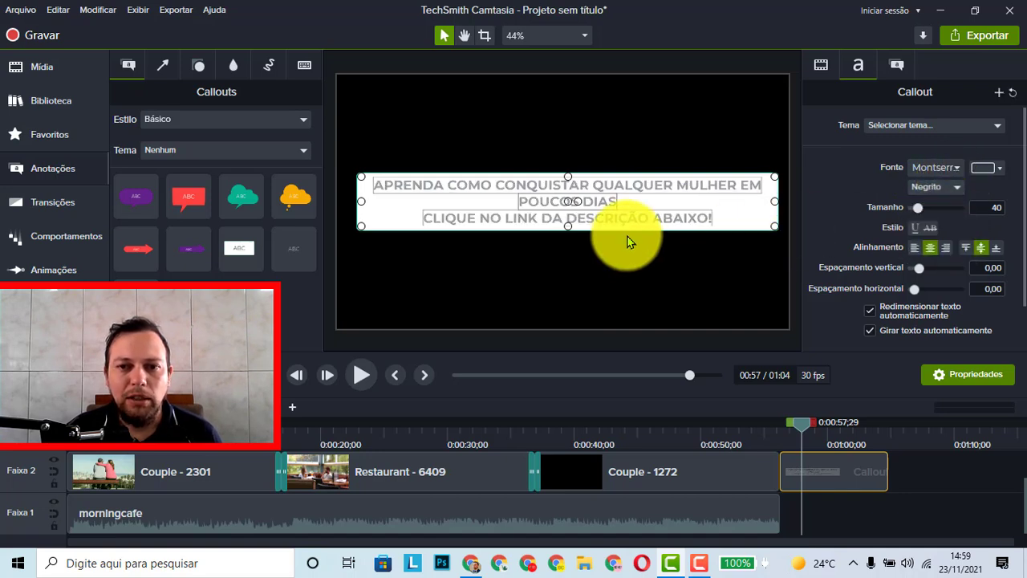
click(713, 275)
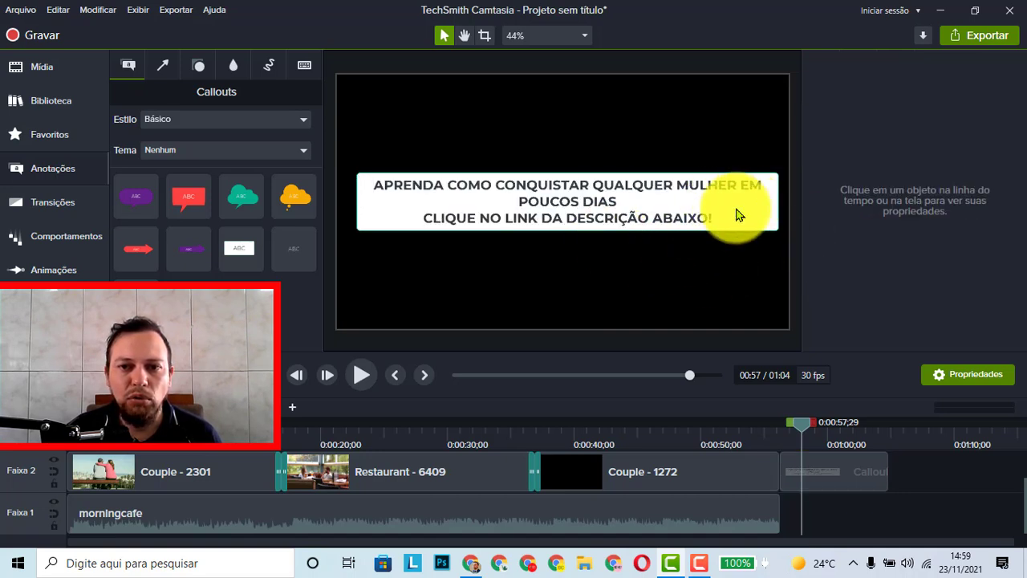
Select all the text in the closing callout and set its font colour to red #FF0006.
double_click(664, 218)
double_click(664, 219)
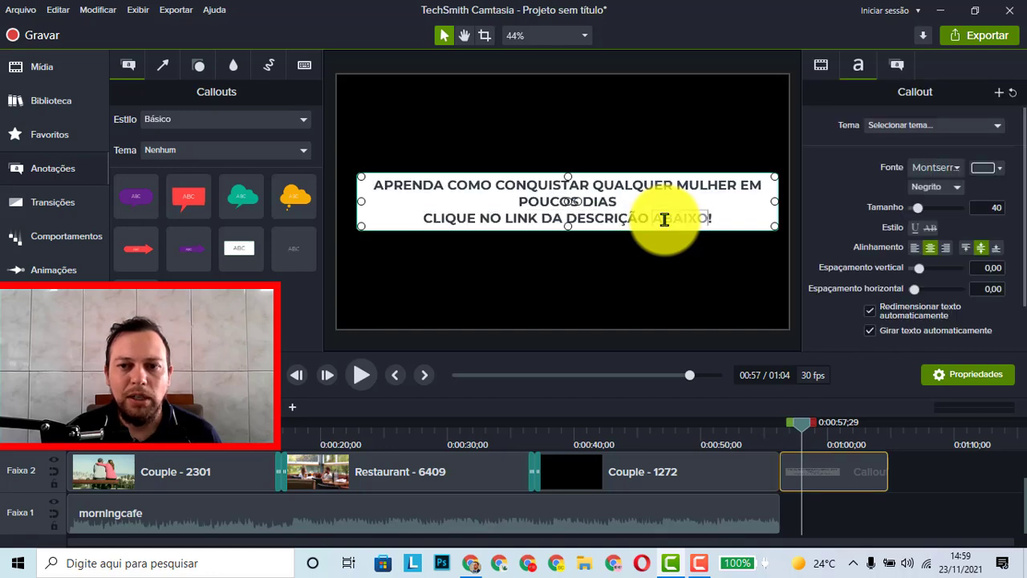
drag(717, 218, 351, 172)
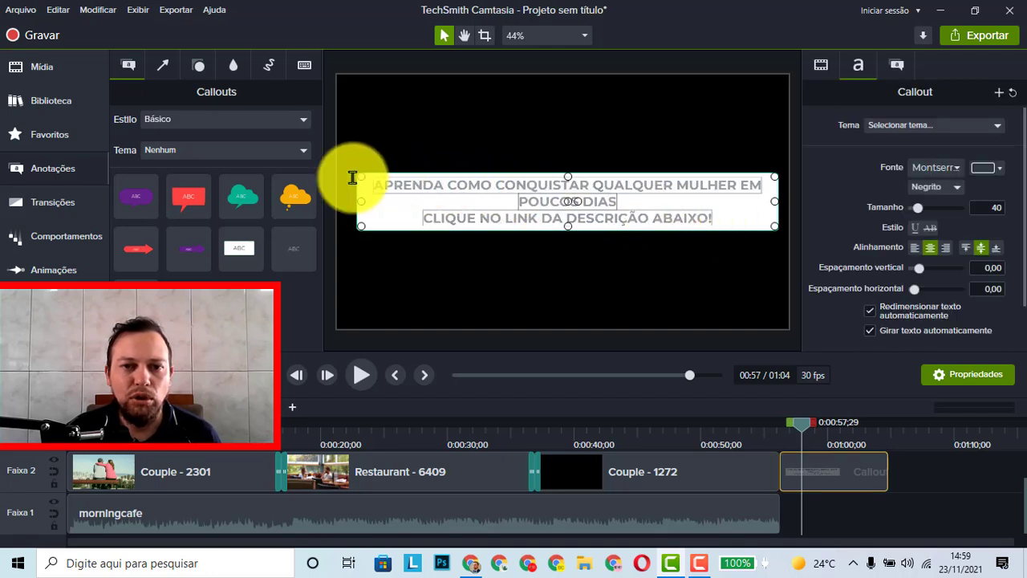
click(983, 167)
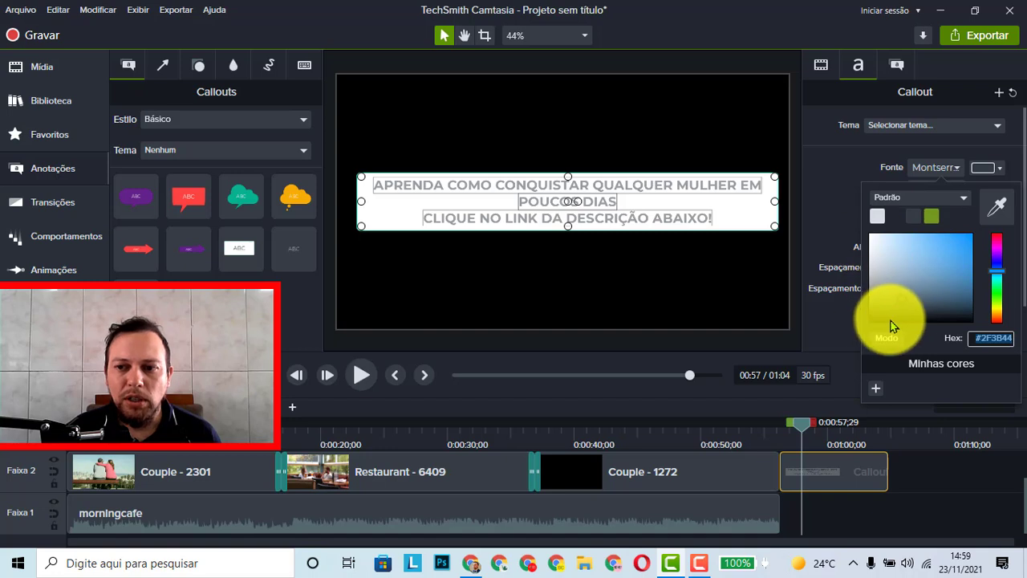
click(997, 265)
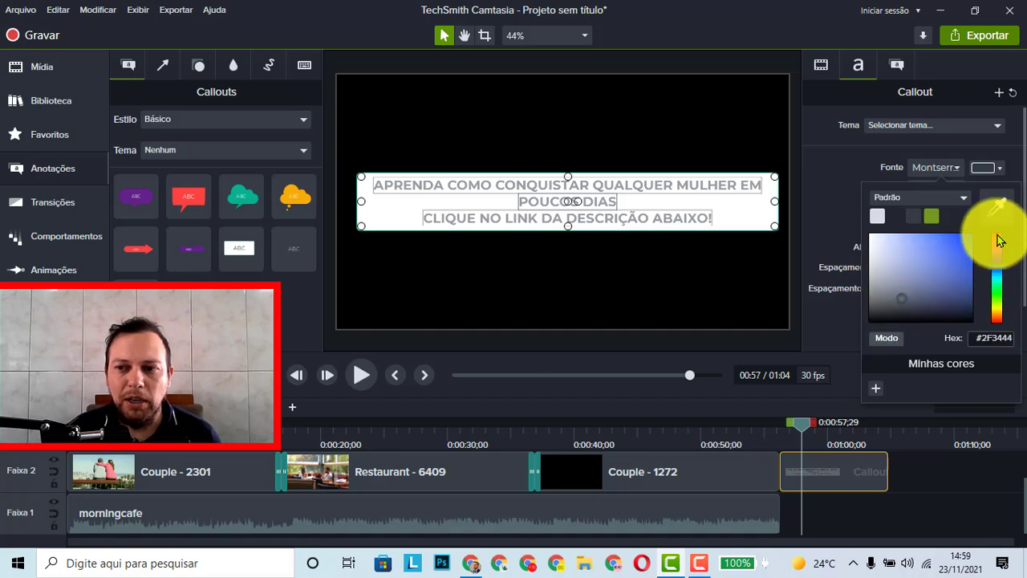
drag(1000, 237, 981, 225)
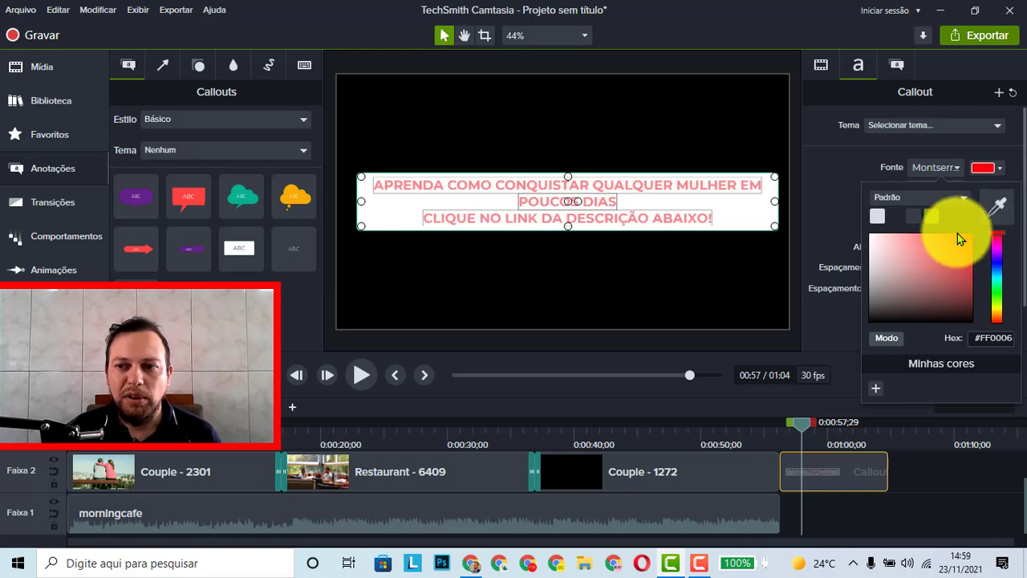
click(843, 181)
click(623, 110)
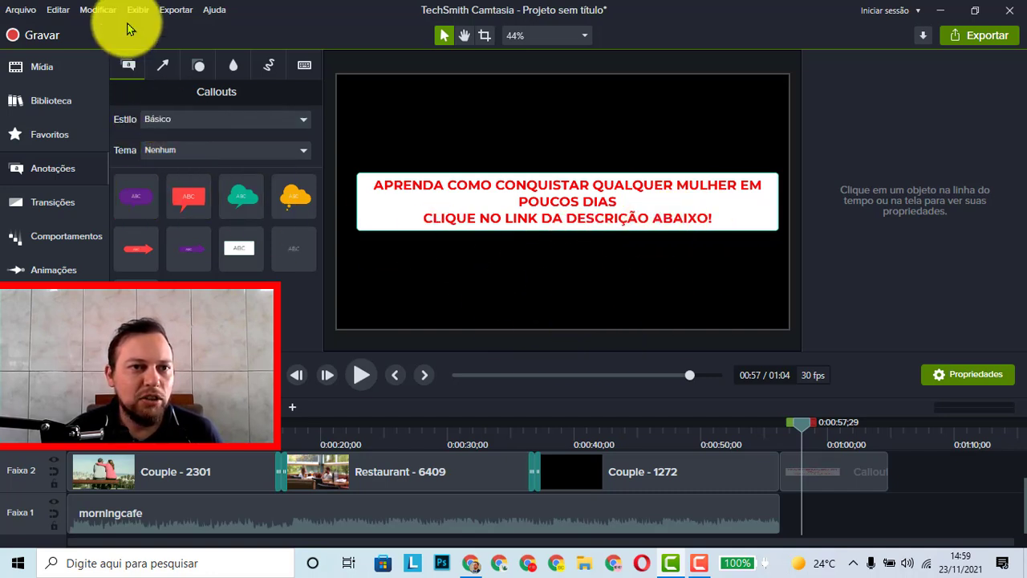
Try a green arrow annotation on Faixa 3 above the closing callout, pointing down from the middle of the text.
click(41, 167)
click(46, 166)
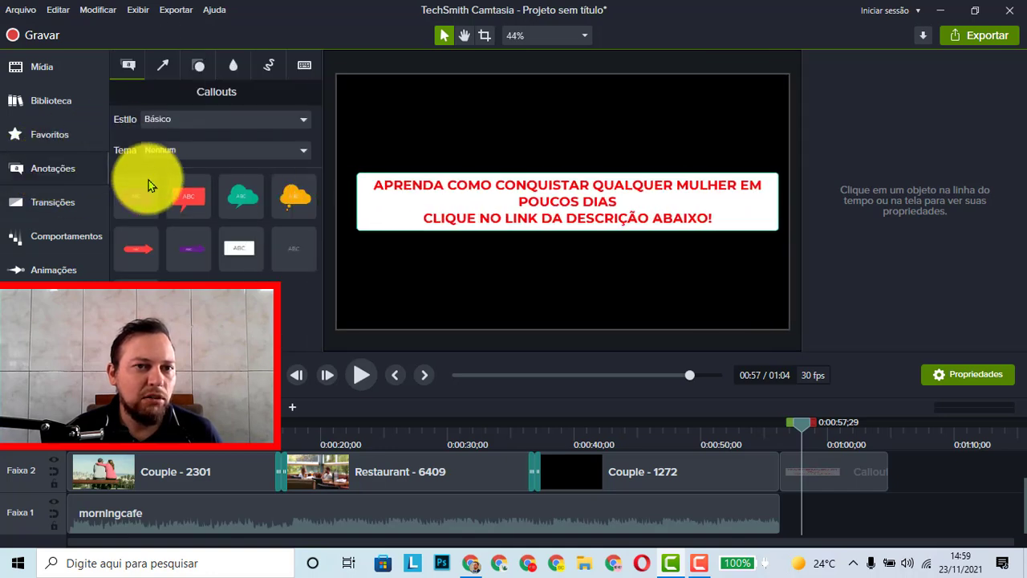
click(166, 68)
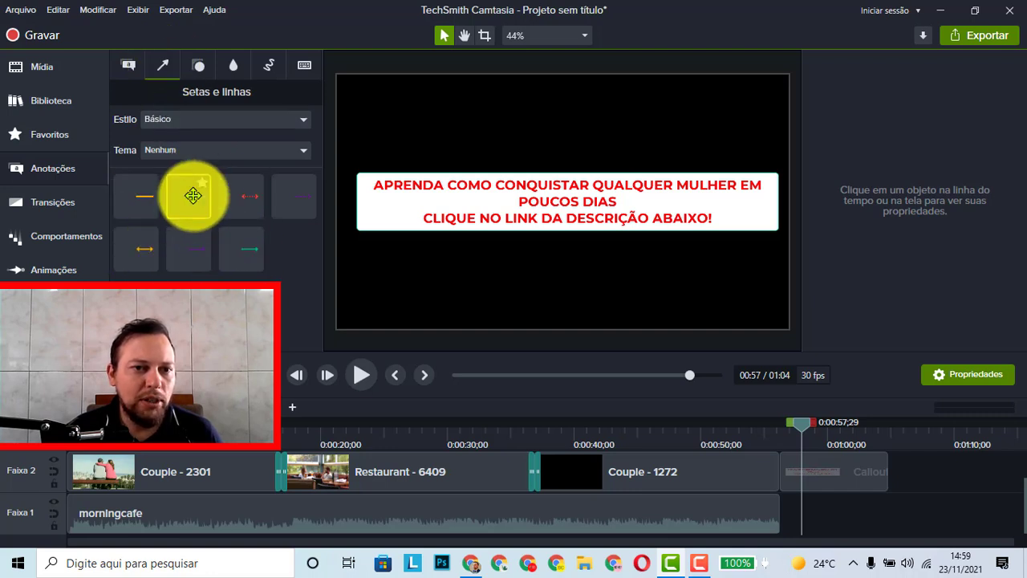
drag(194, 192, 799, 518)
drag(791, 428, 796, 426)
scroll(827, 510, up, 1)
scroll(828, 511, down, 1)
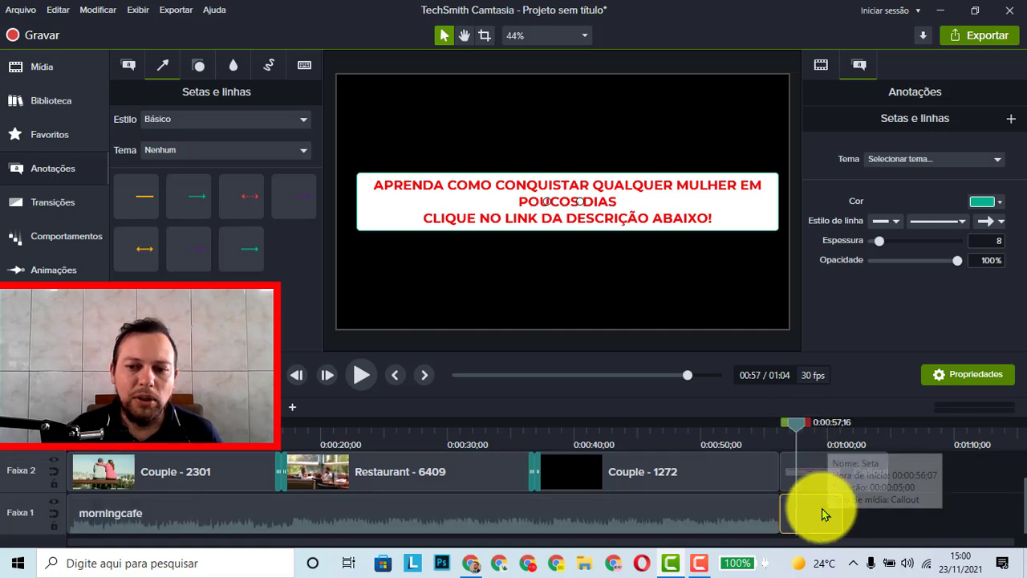
mouse_move(827, 510)
mouse_down()
mouse_move(827, 450)
mouse_move(832, 469)
mouse_move(820, 473)
mouse_move(818, 443)
mouse_move(813, 515)
mouse_up()
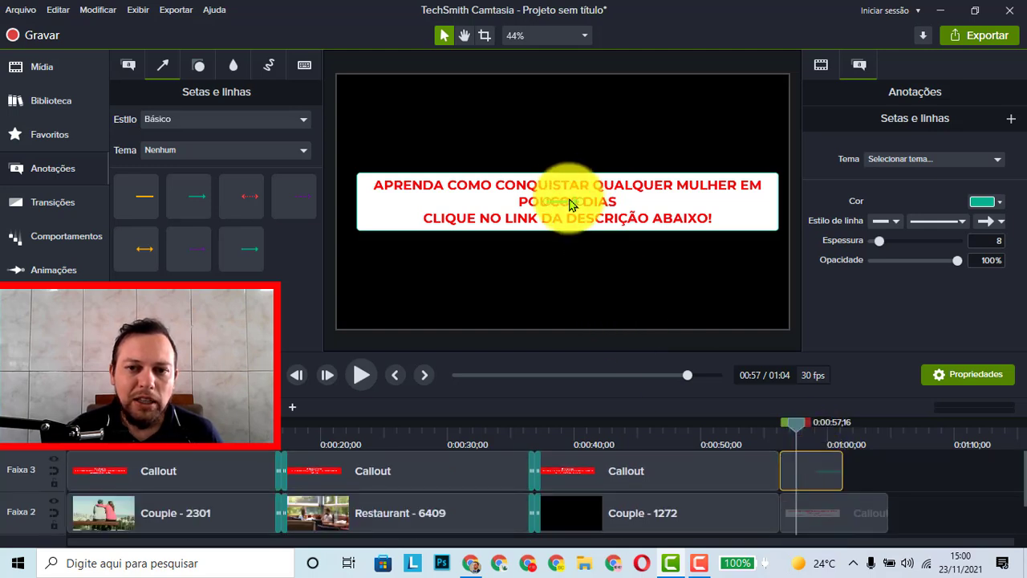
mouse_move(578, 205)
mouse_down()
mouse_move(595, 237)
mouse_move(573, 278)
mouse_move(546, 280)
mouse_move(547, 234)
mouse_up()
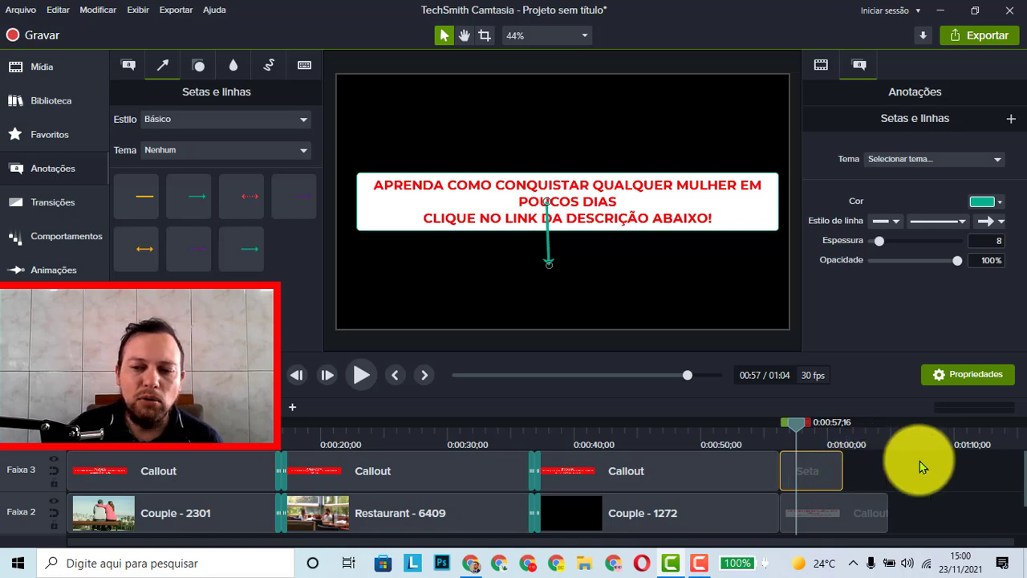
Delete the arrow annotation from Faixa 3.
click(937, 486)
click(812, 465)
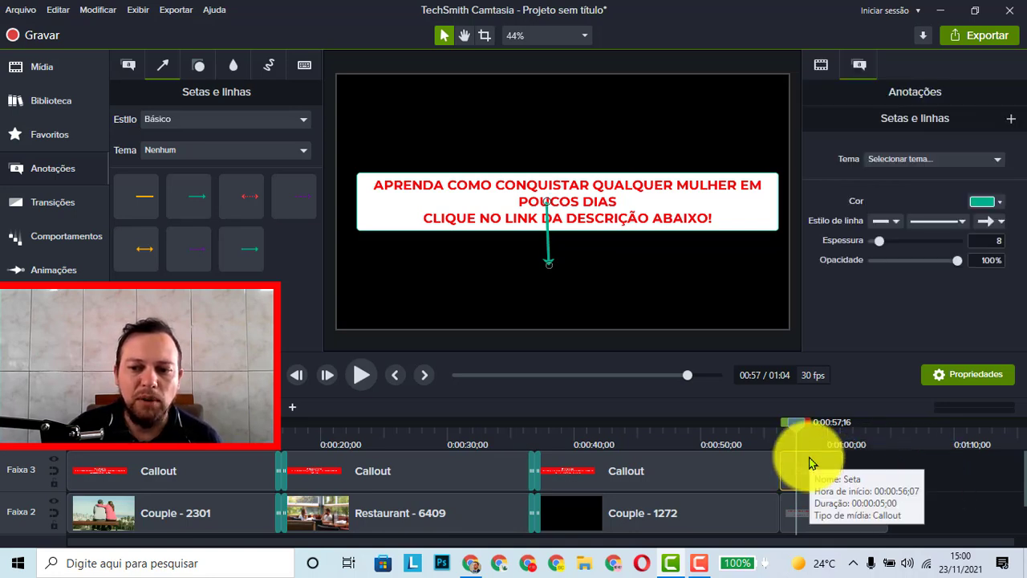
right_click(813, 464)
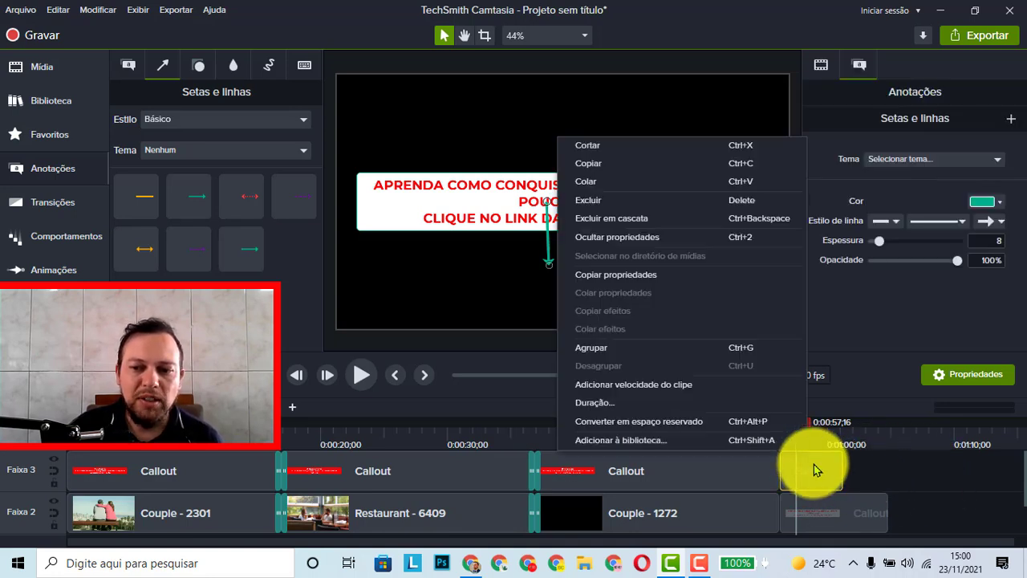
click(588, 201)
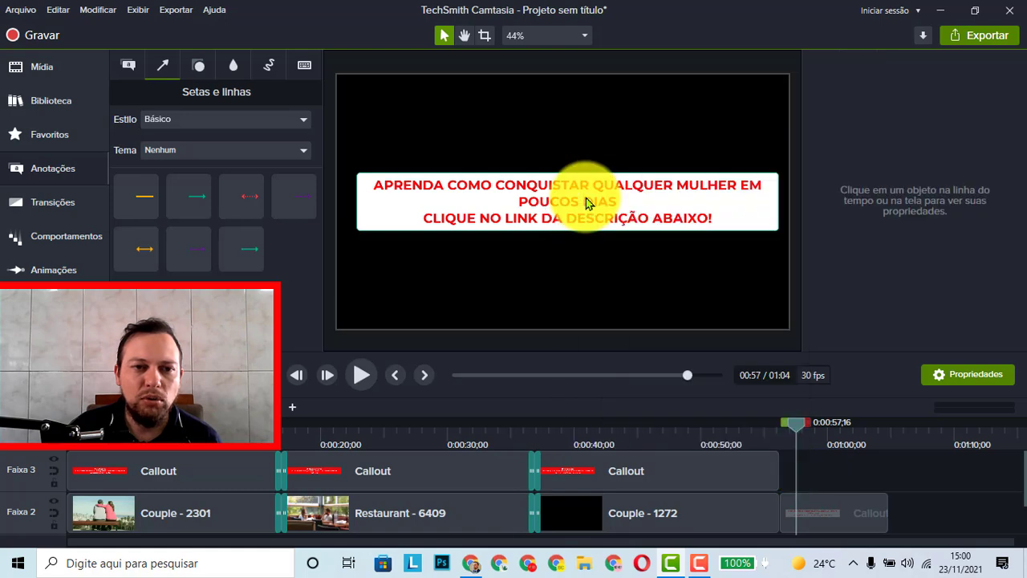
Switch to the Chrome browser and close the Terra article tab.
click(470, 560)
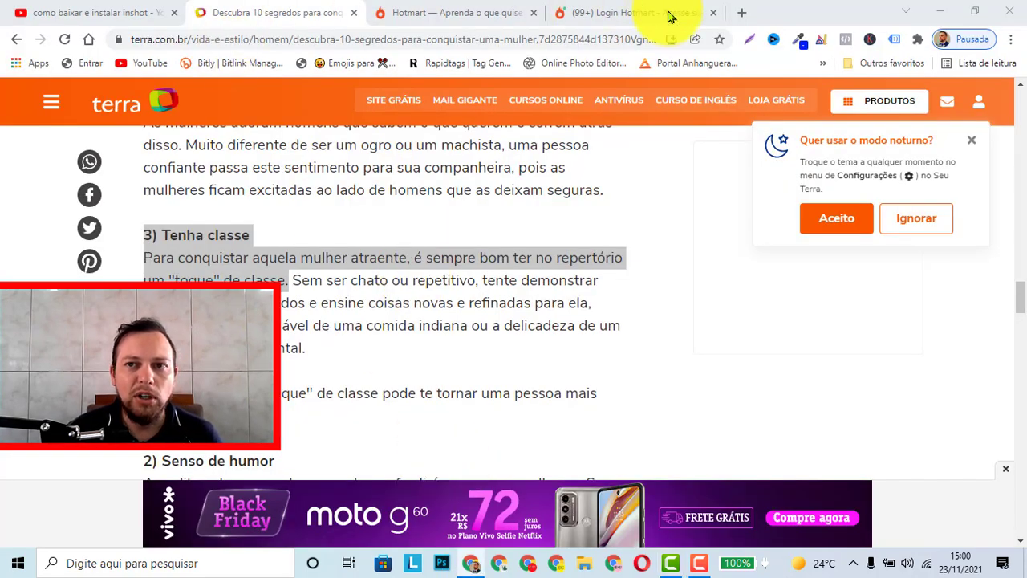
click(743, 16)
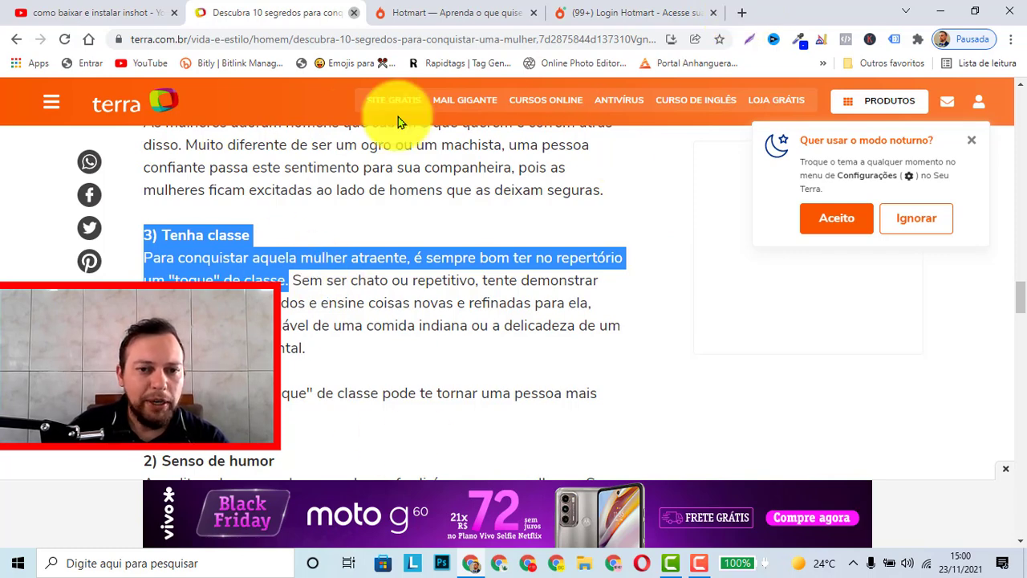
key(ctrl+w)
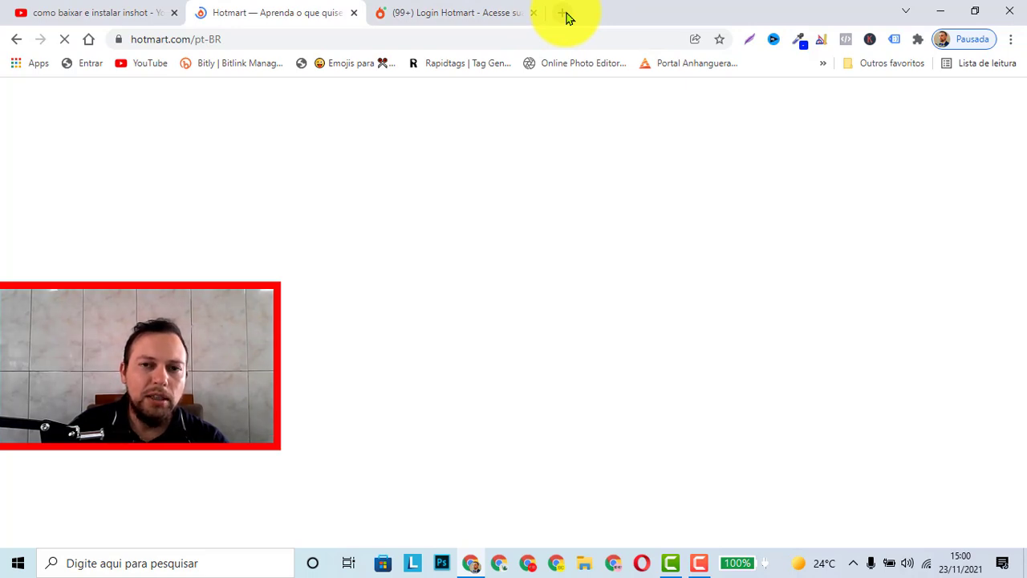
Search Google Images for "SETA VERMELHA" in a new browser tab.
click(565, 14)
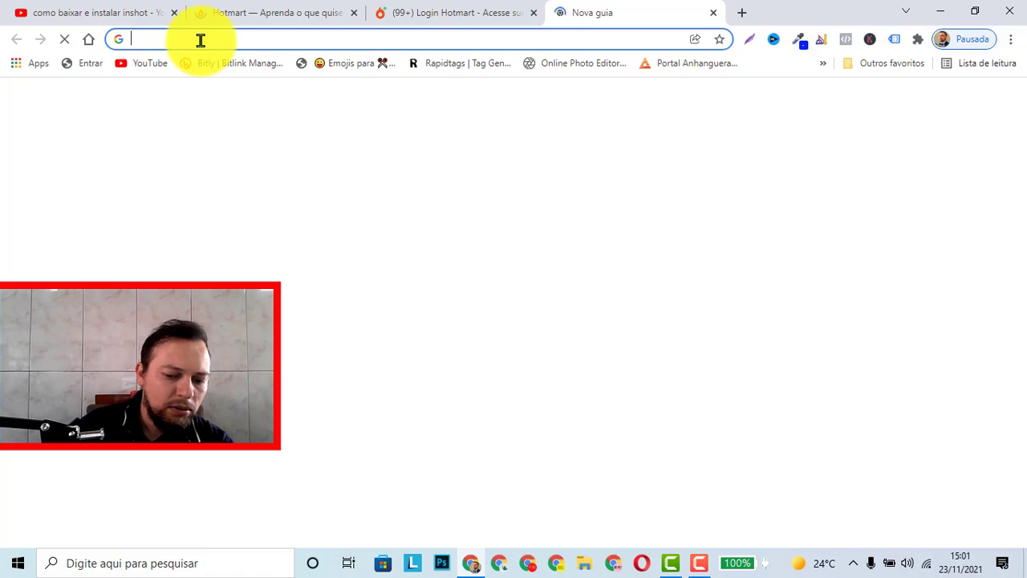
text(SETA VERMELHA)
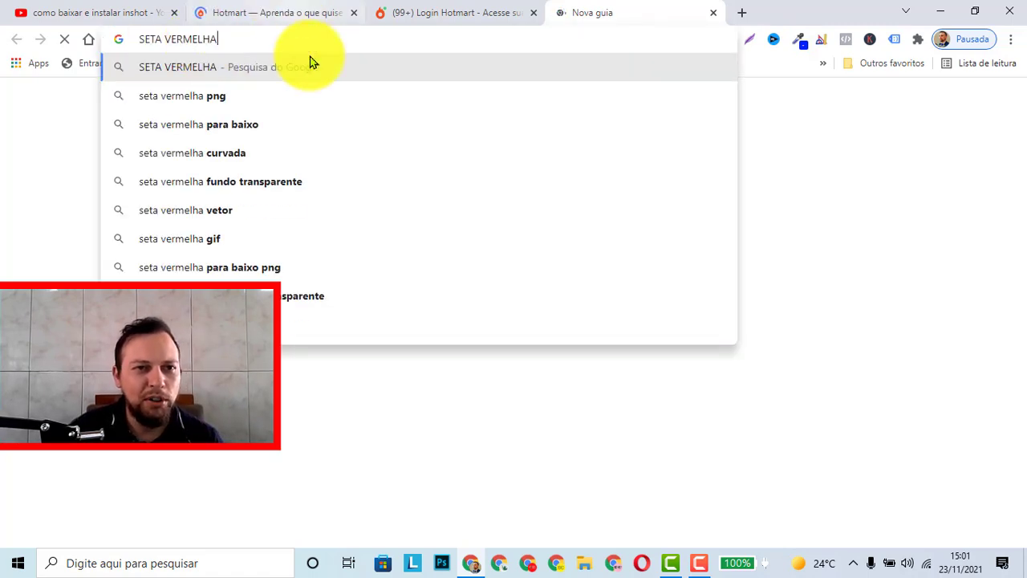
click(355, 78)
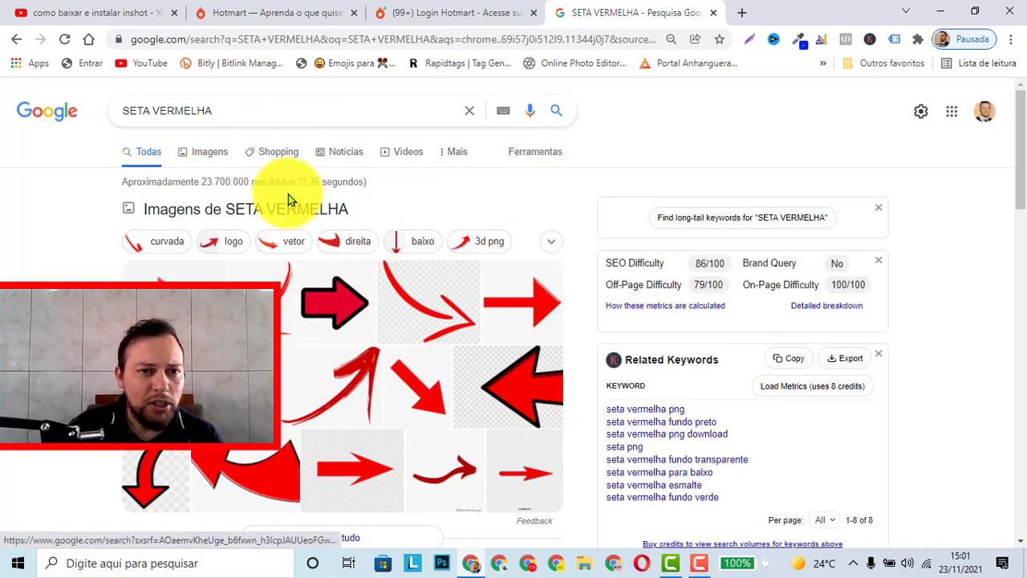
click(203, 159)
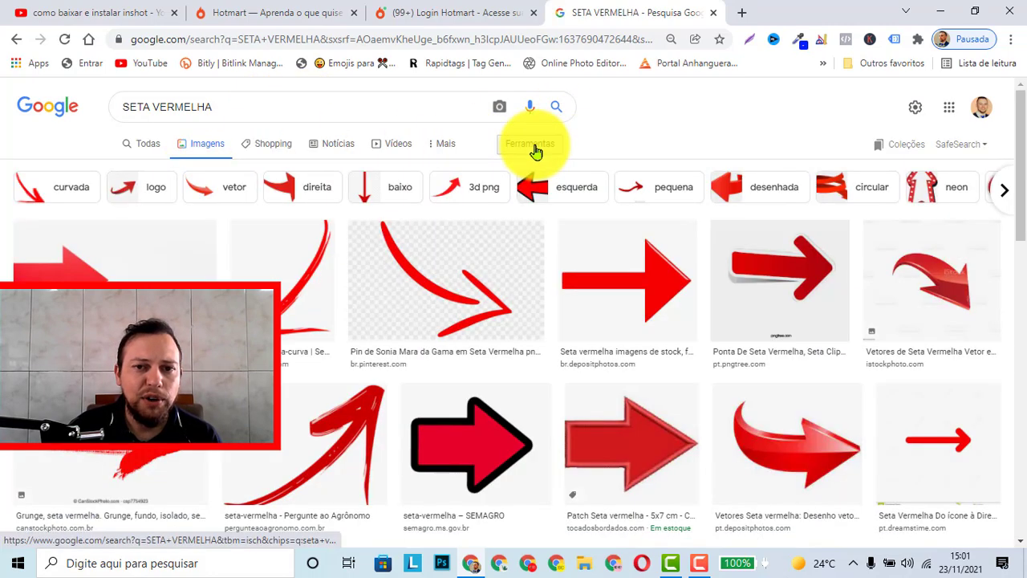
Filter the image results to transparent colour (Transparente) and open the preview of the downward red arrow from imagensemoldes.com.br.
click(535, 149)
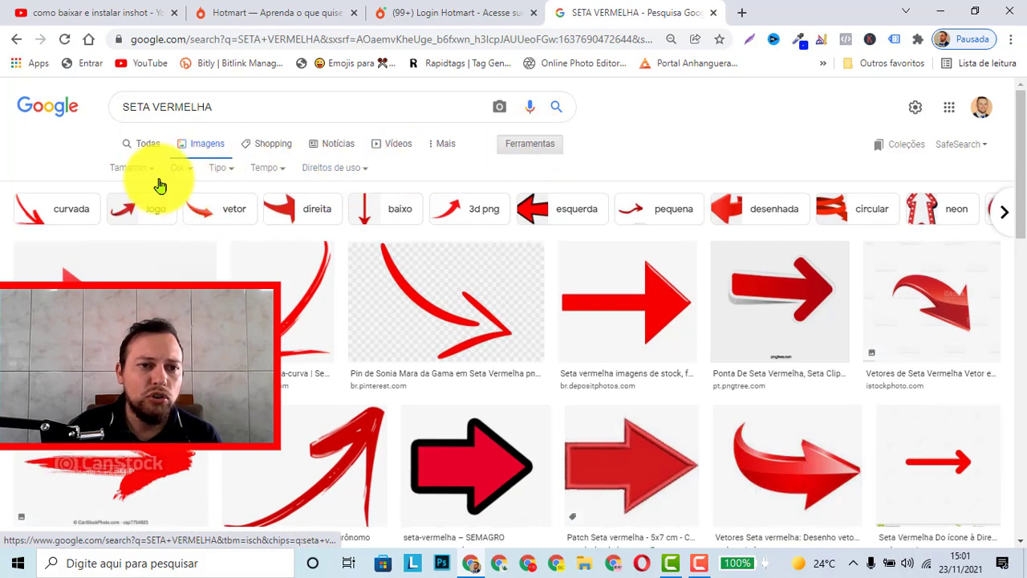
click(184, 171)
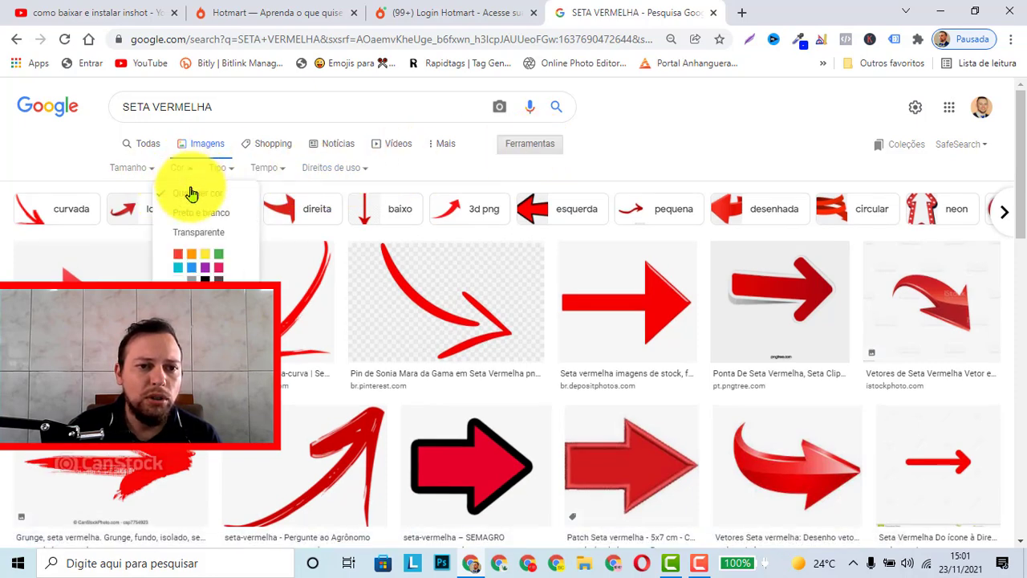
click(200, 236)
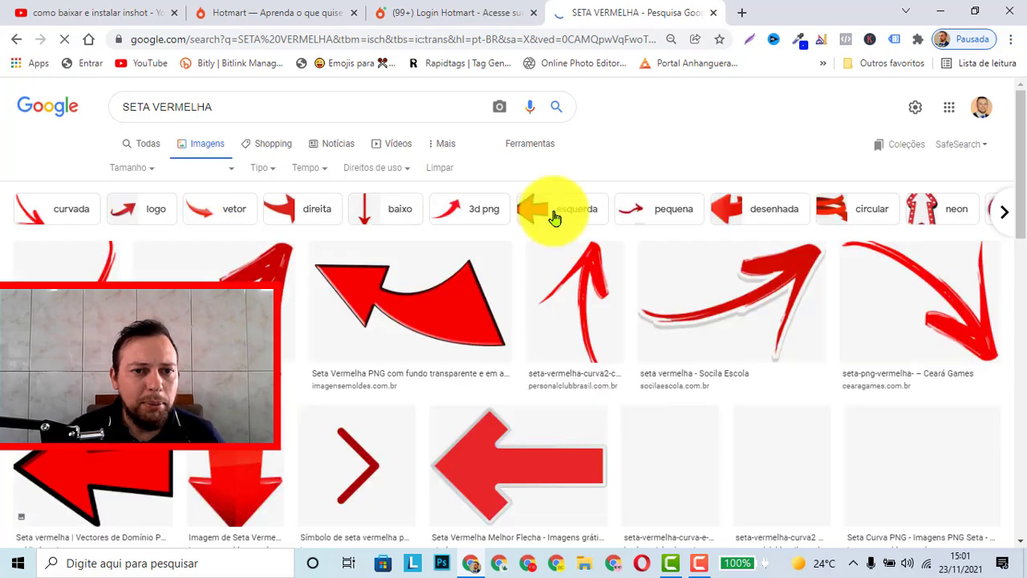
scroll(564, 336, down, 1)
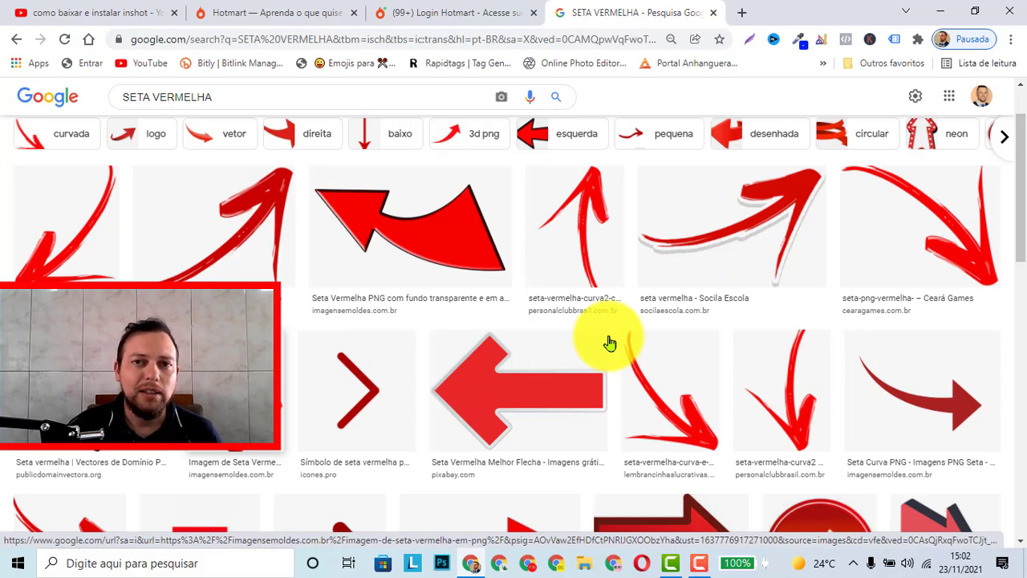
click(718, 500)
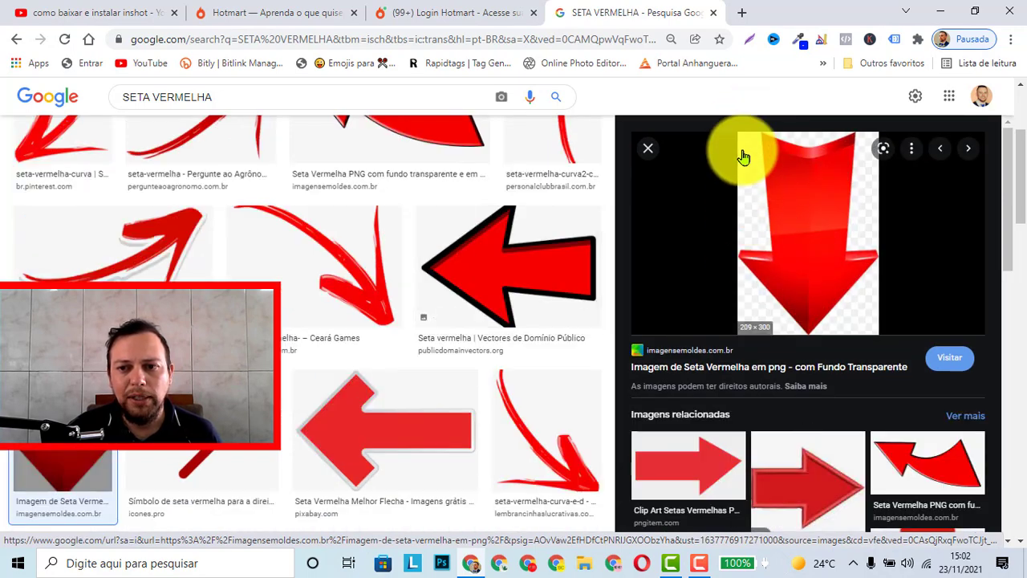
Save the red down-arrow PNG to the Downloads folder and close the image search page.
right_click(796, 207)
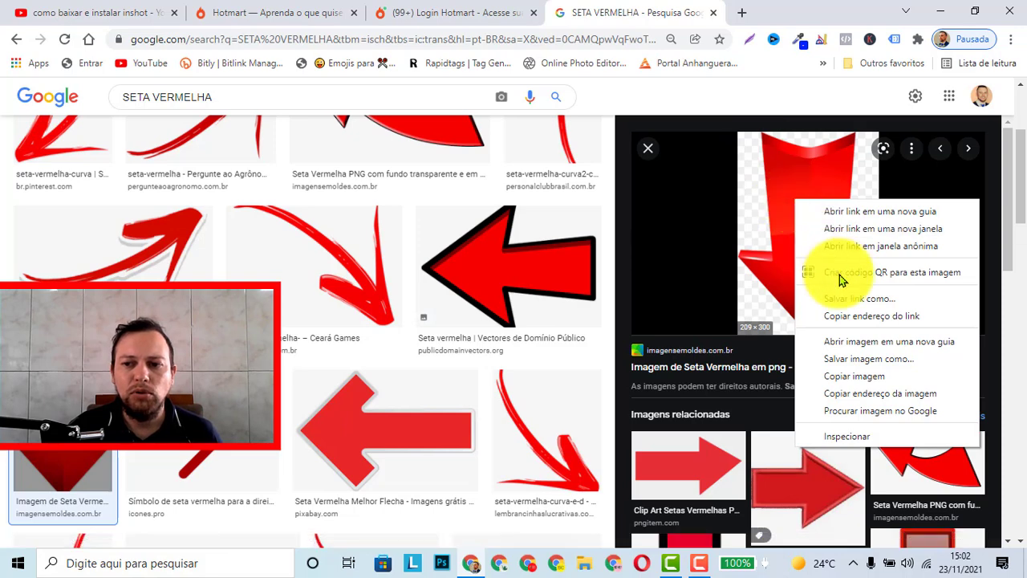
click(859, 376)
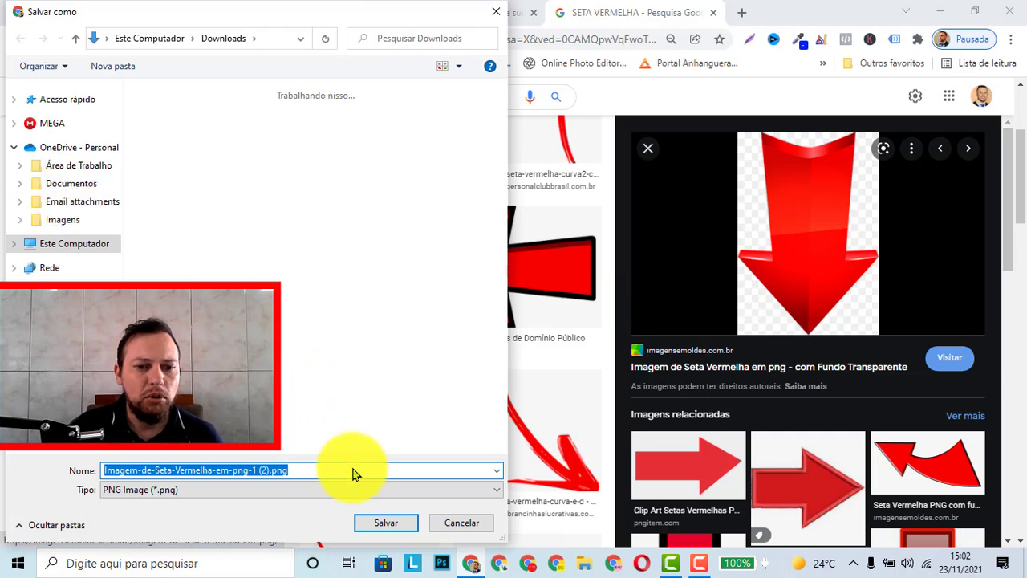
click(374, 523)
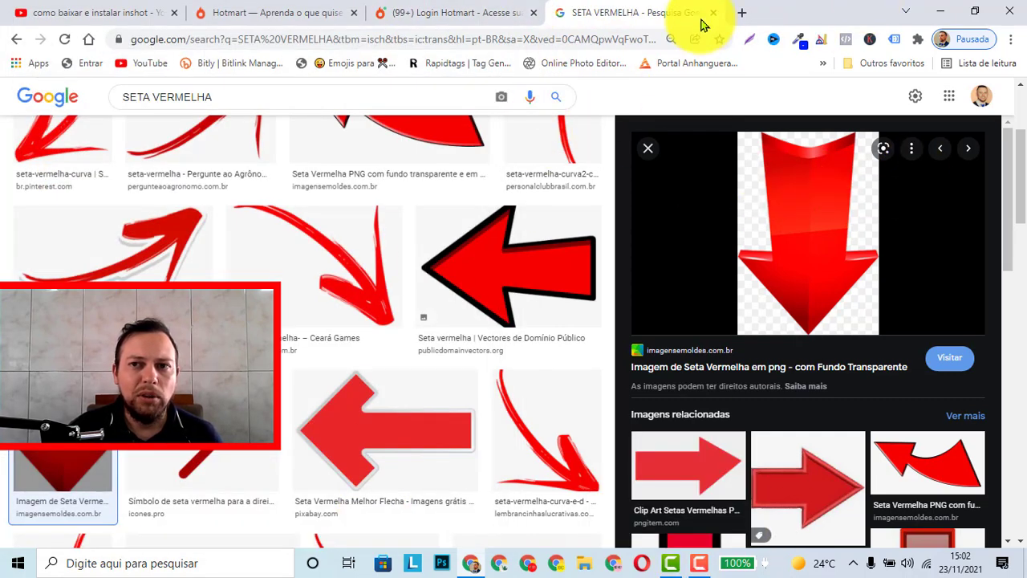
key(ctrl+w)
Switch to Camtasia and import Imagem-de-Seta-Vermelha-em-png-1 (2).png from Downloads into the project media.
click(672, 564)
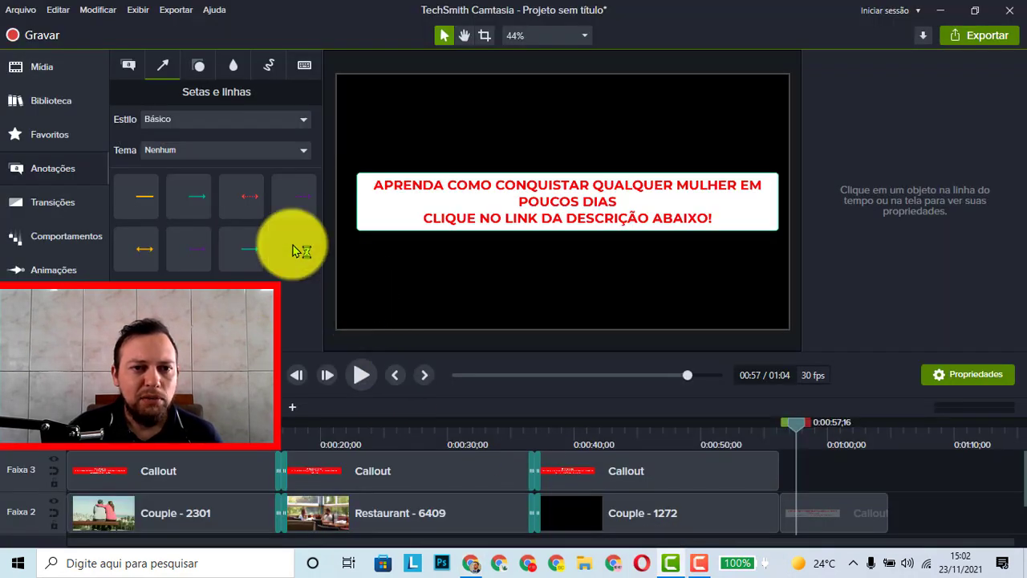
click(29, 69)
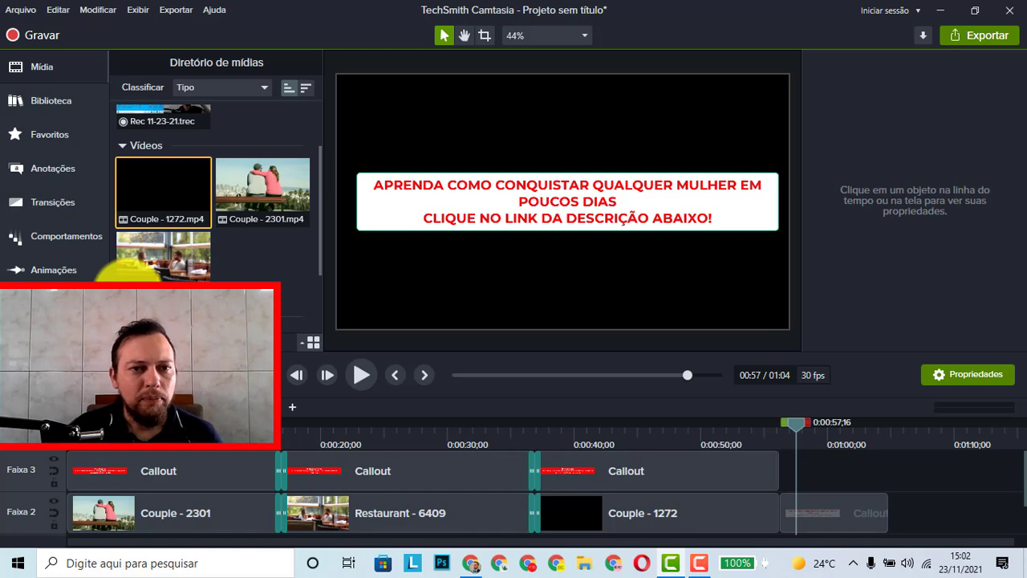
key(ctrl+i)
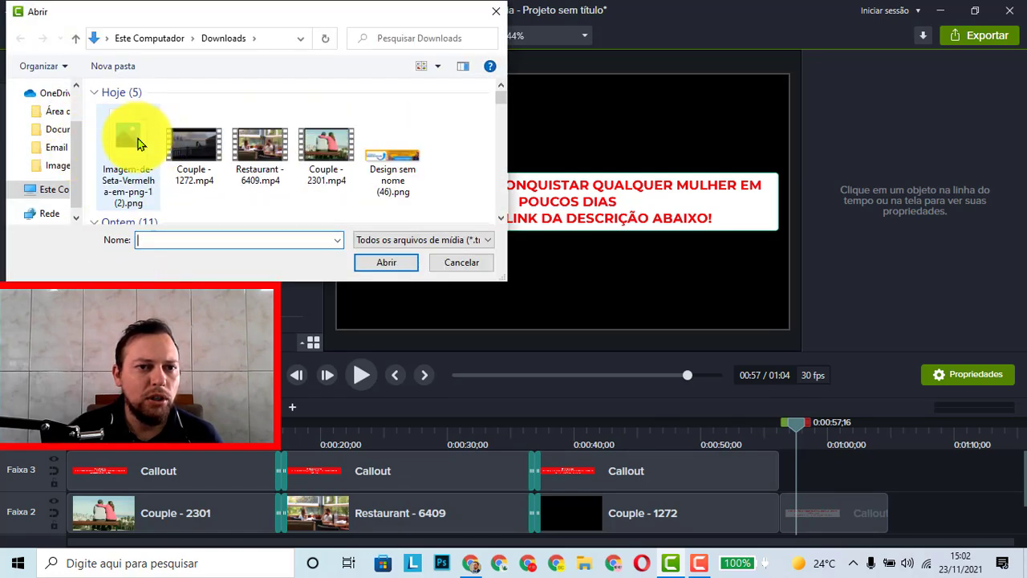
click(136, 144)
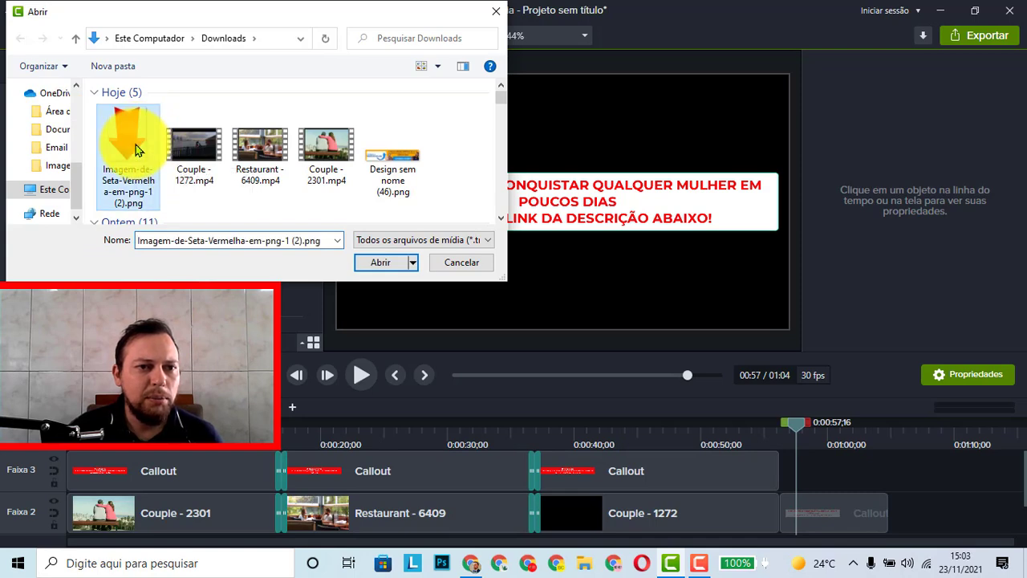
click(382, 263)
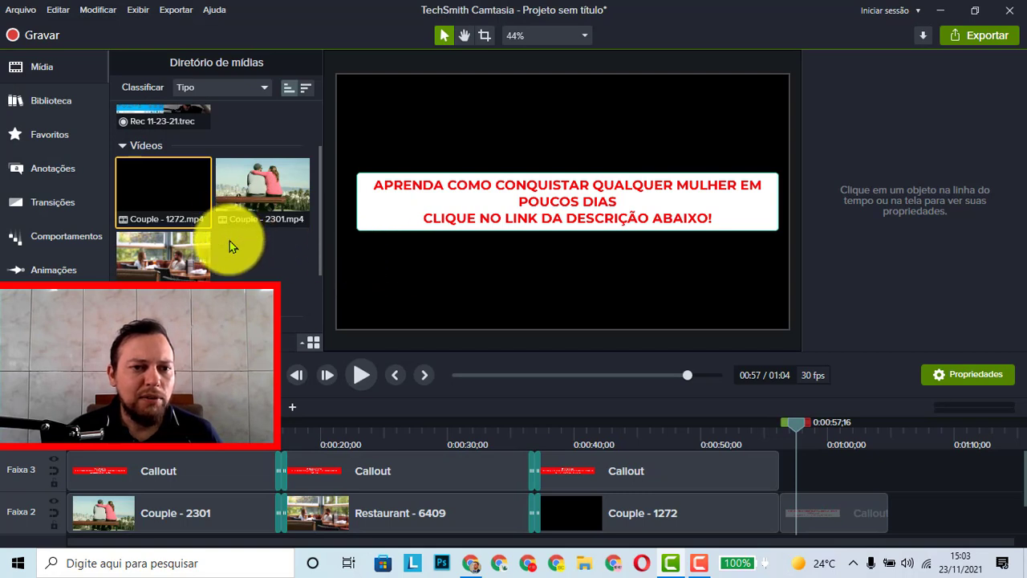
Place the red arrow image on Faixa 3 above the final callout, spanning the same start and end as that callout.
drag(142, 213, 231, 190)
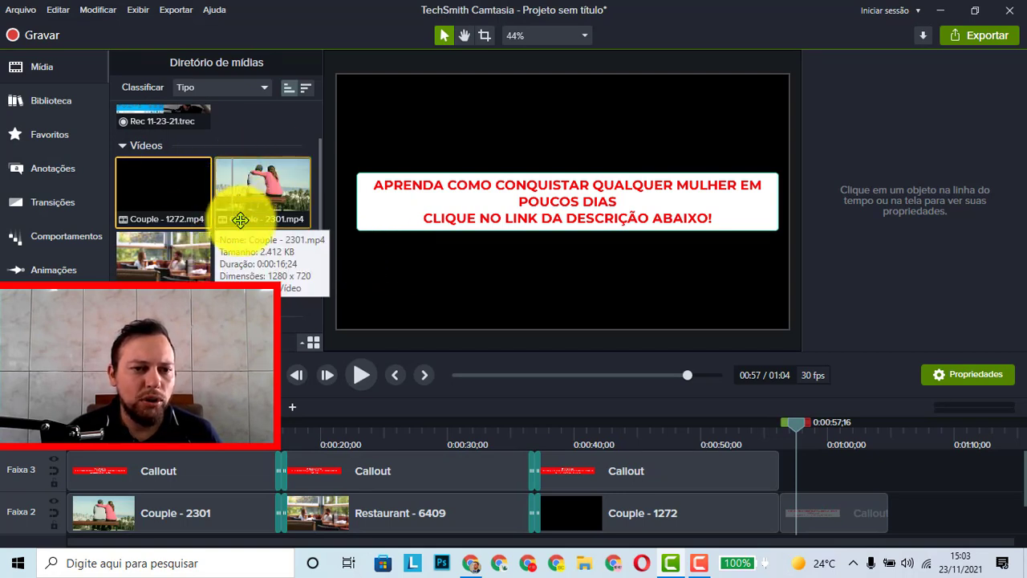
scroll(237, 229, down, 3)
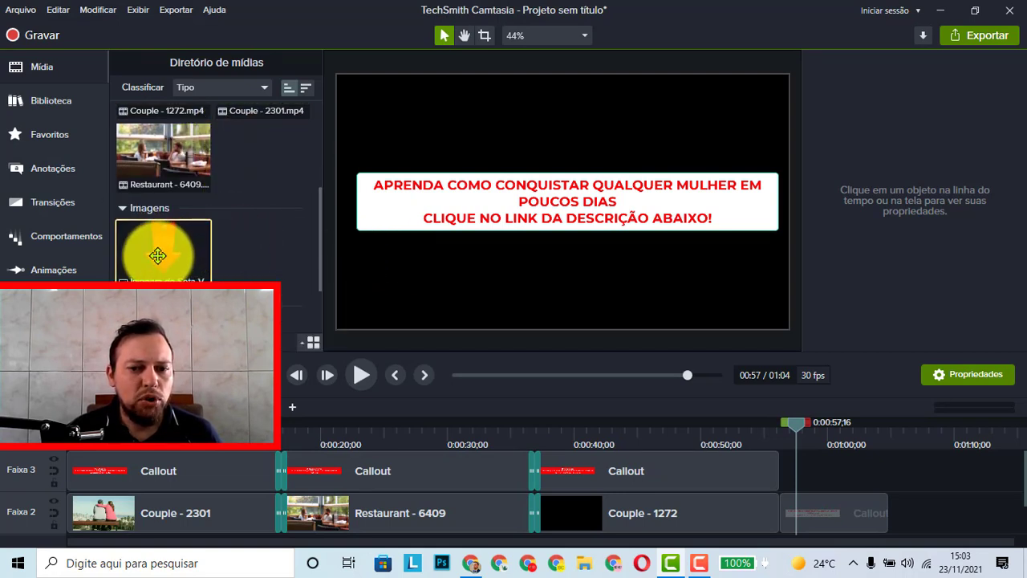
drag(157, 255, 837, 482)
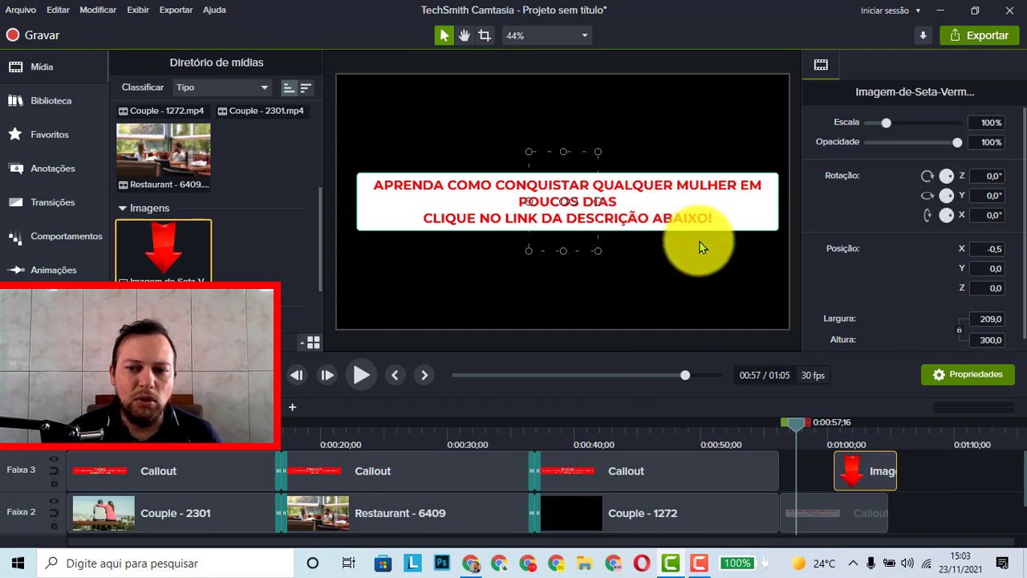
drag(855, 477, 886, 475)
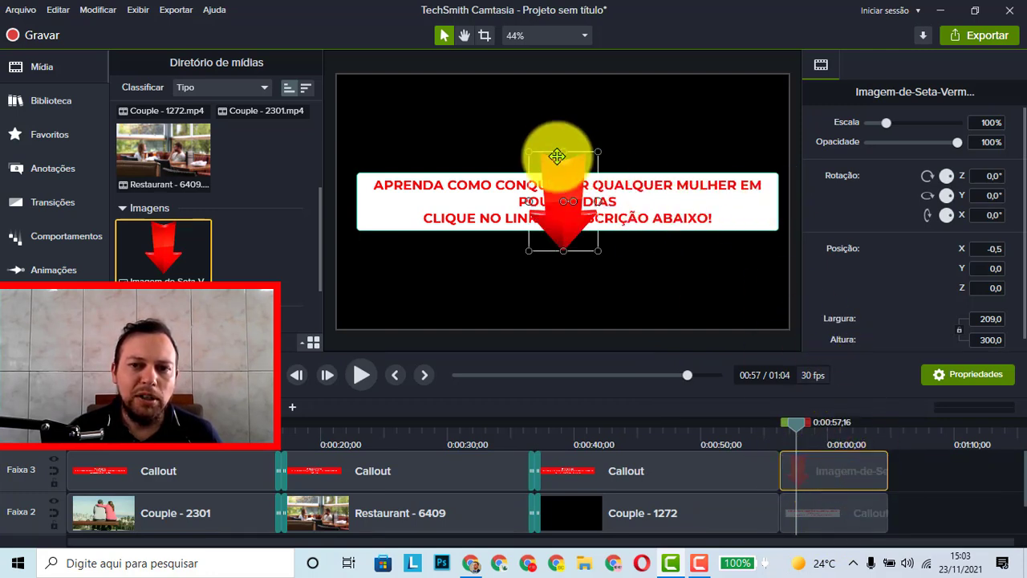
Move the final callout slightly up on the canvas and centre the red arrow just beneath it, at about Y -202.3.
drag(557, 155, 572, 225)
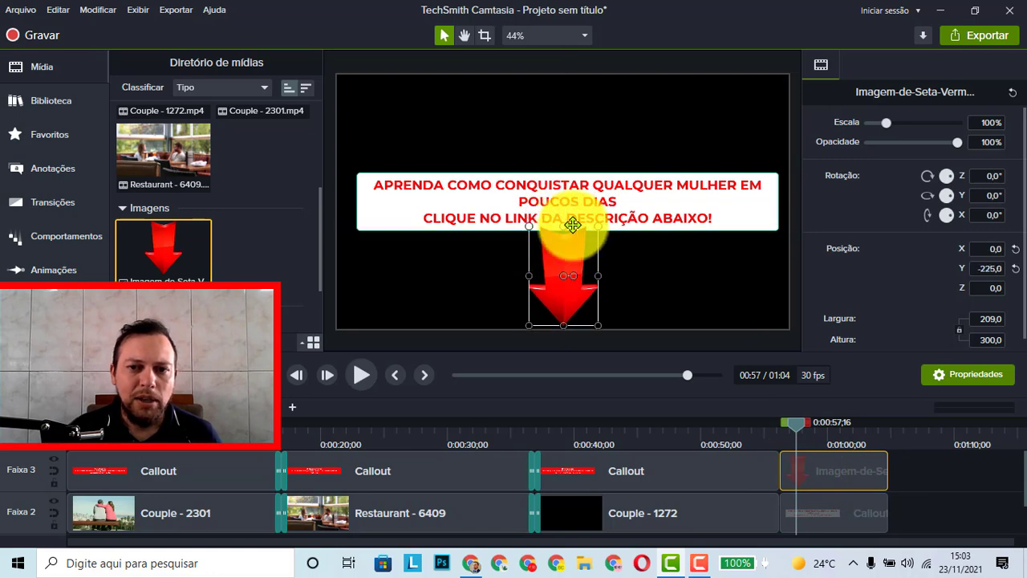
click(593, 187)
mouse_move(592, 181)
mouse_down()
mouse_move(588, 163)
mouse_move(588, 172)
mouse_up()
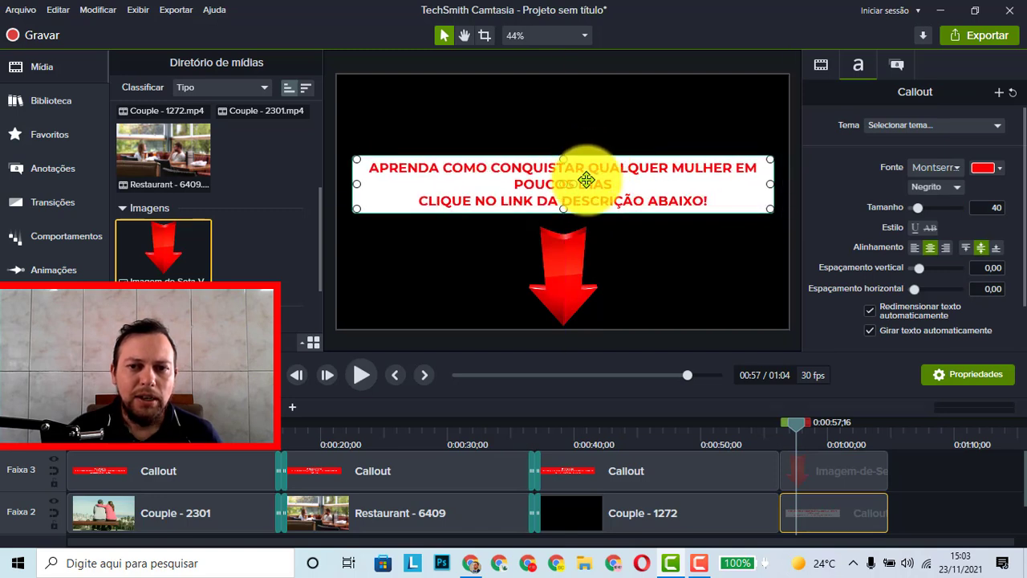
click(561, 255)
drag(562, 255, 562, 248)
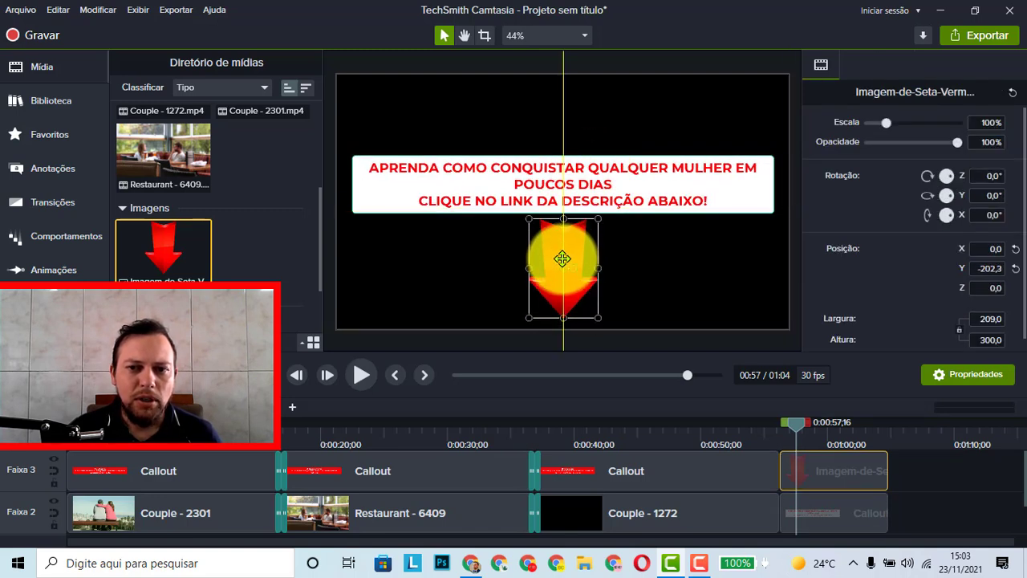
Add a transition at the cut before the red arrow on Faixa 3 and before the final callout on Faixa 2.
drag(795, 425, 767, 450)
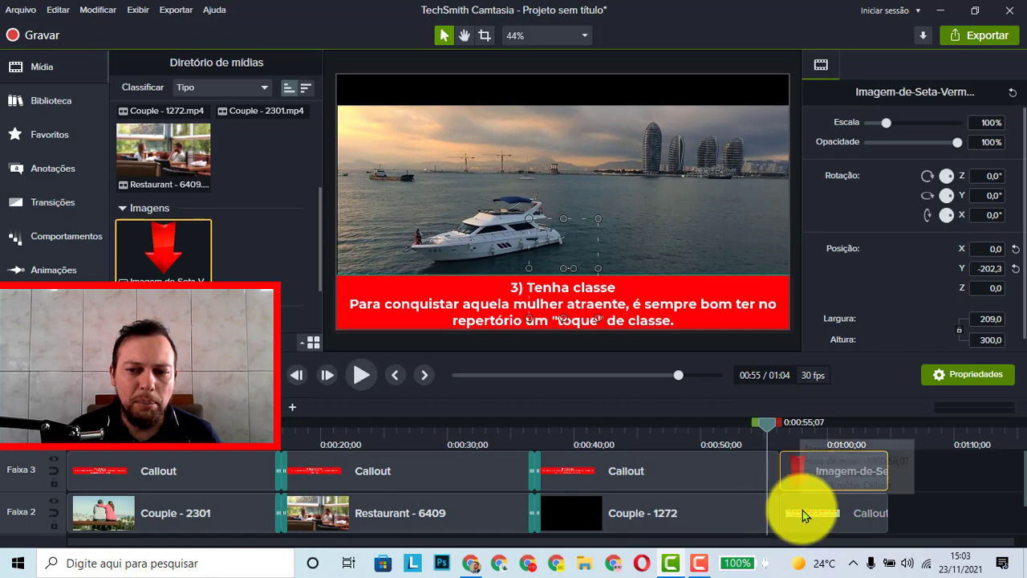
click(47, 207)
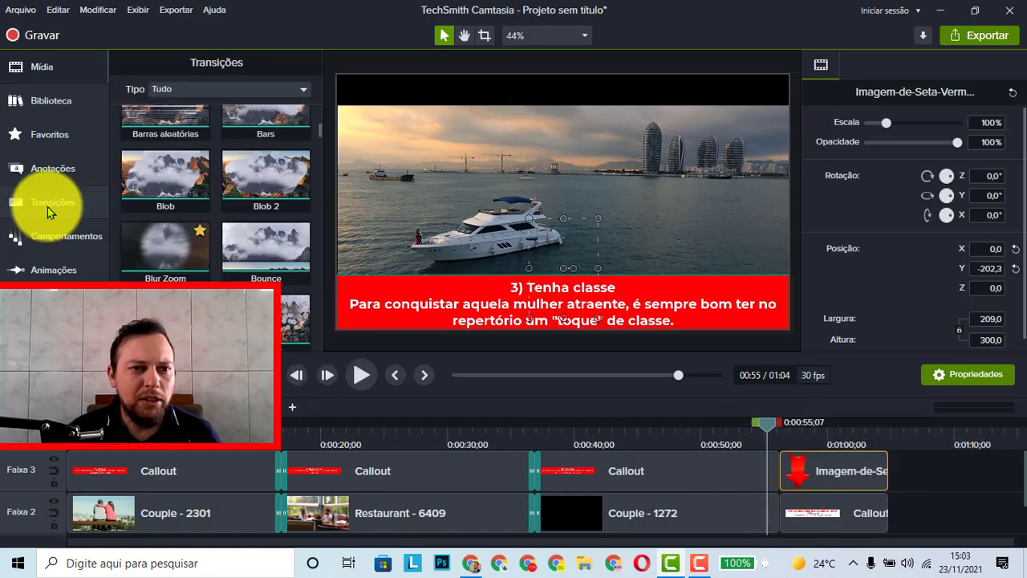
click(164, 265)
scroll(169, 264, down, 1)
scroll(169, 263, down, 1)
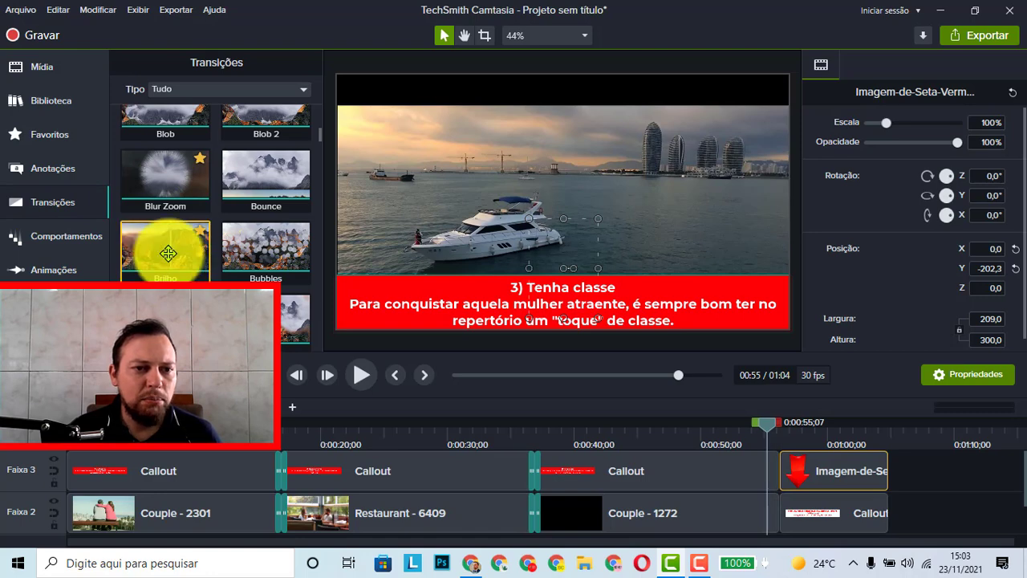
mouse_move(165, 242)
mouse_down()
mouse_move(420, 344)
mouse_move(733, 442)
mouse_move(772, 474)
mouse_up()
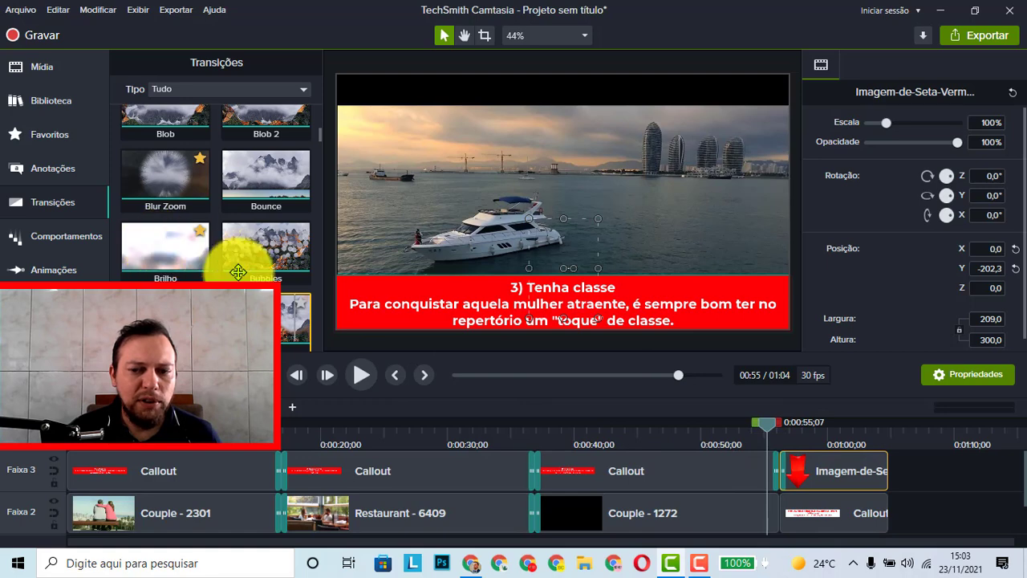
mouse_move(712, 491)
mouse_down()
mouse_move(780, 532)
mouse_move(777, 514)
mouse_up()
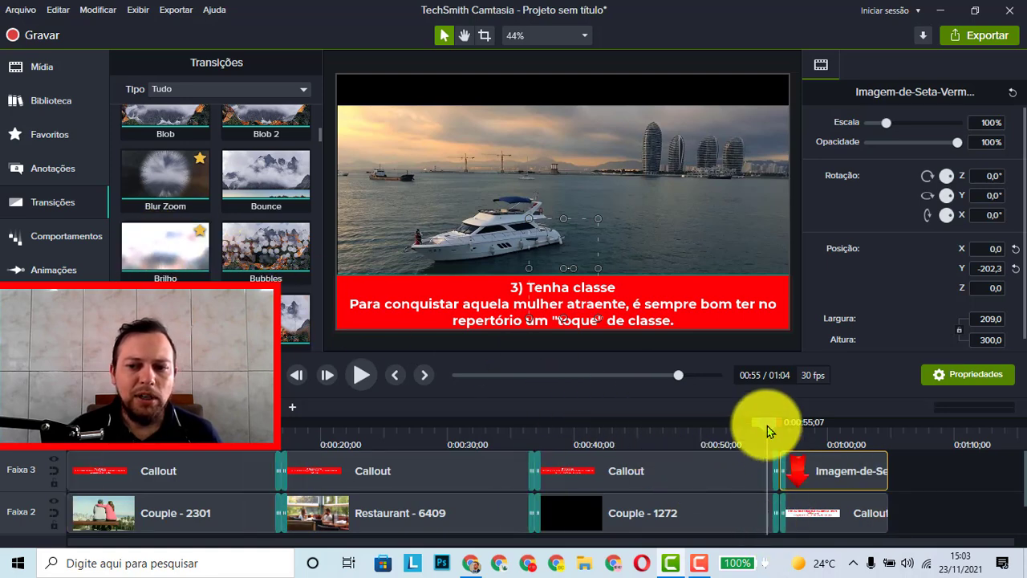
Play the video from the beginning through to the closing callout and arrow to review the edit.
drag(768, 425, 11, 487)
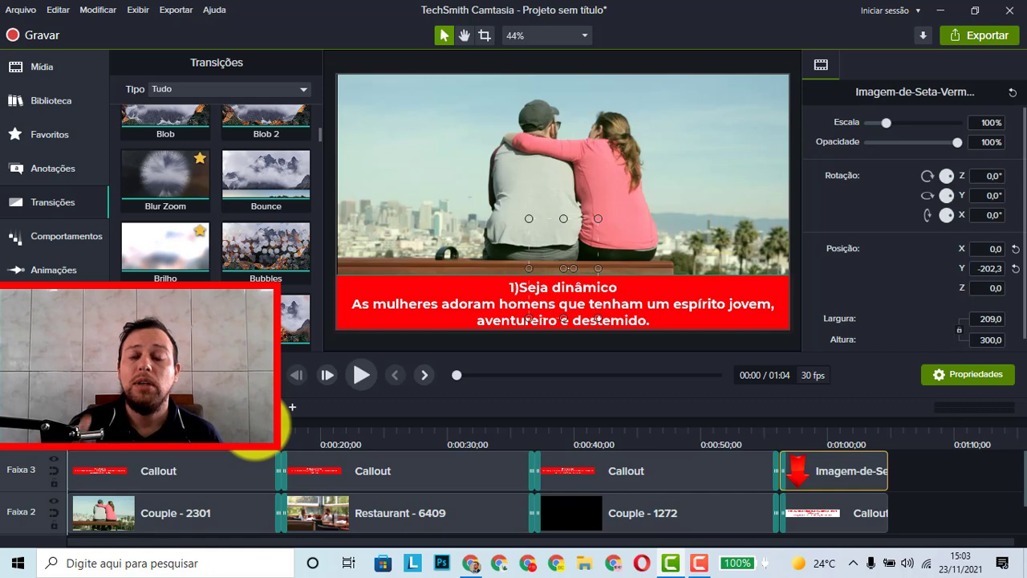
click(363, 375)
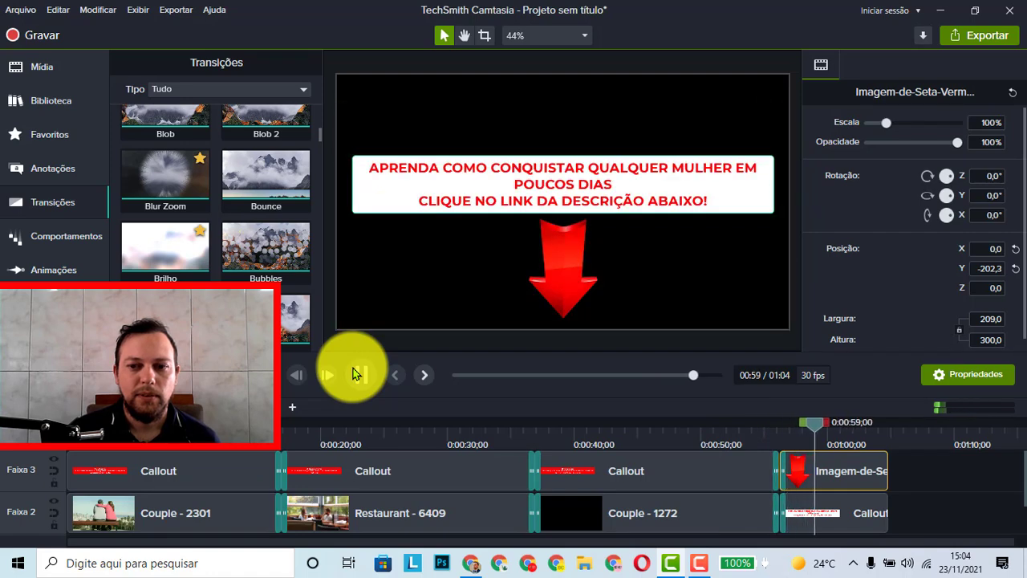
click(355, 374)
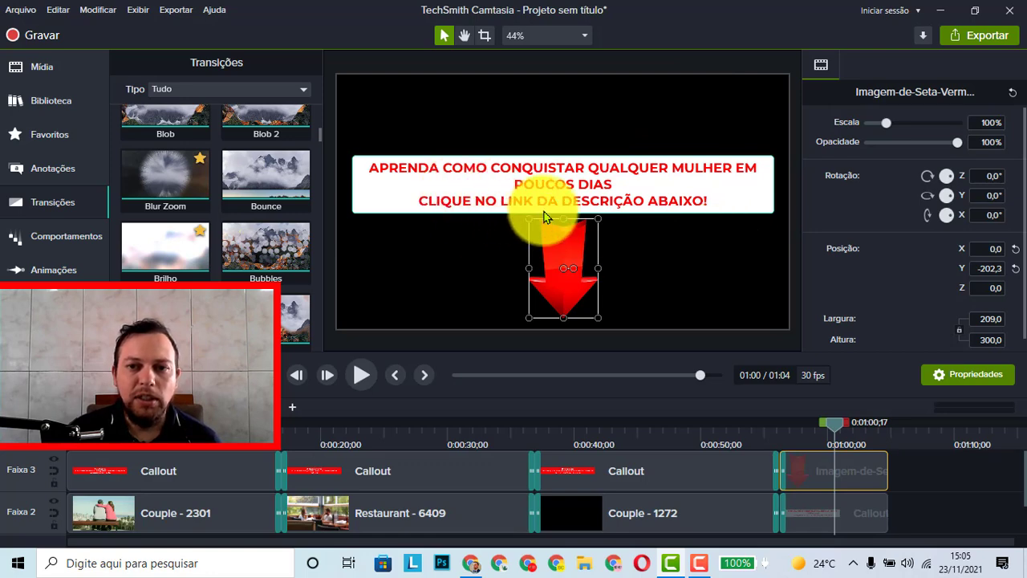
scroll(695, 294, up, 1)
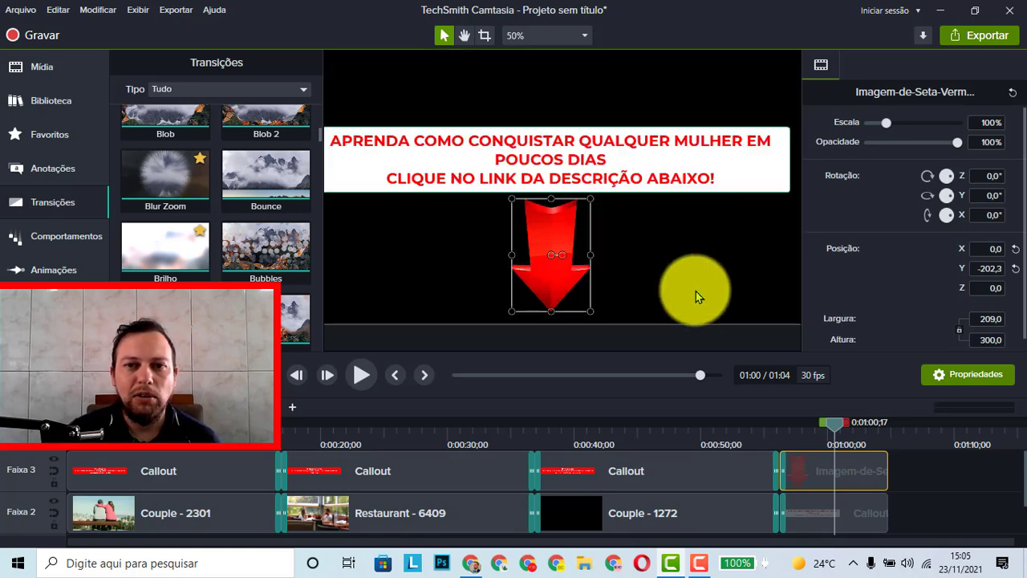
click(539, 37)
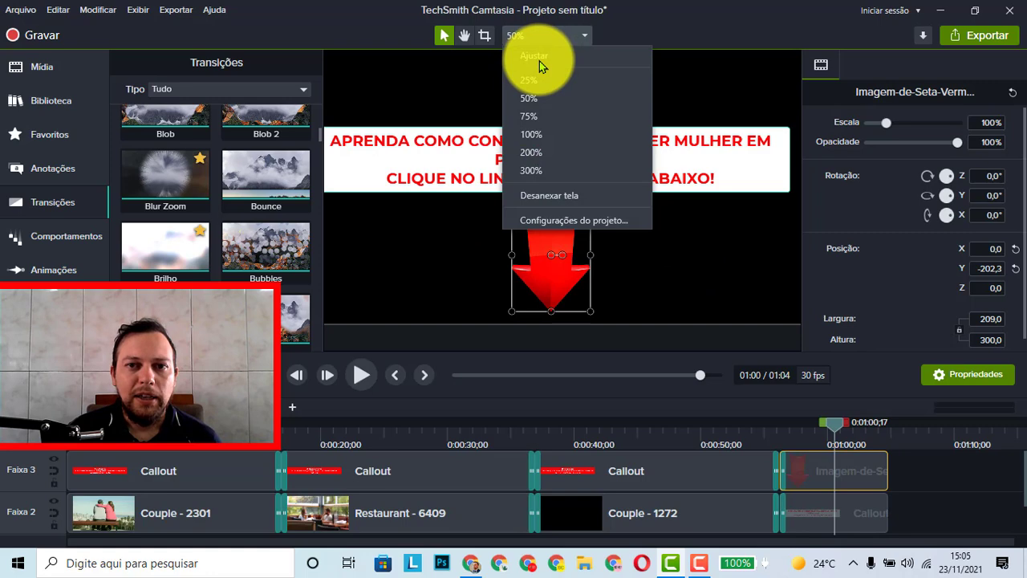
click(539, 61)
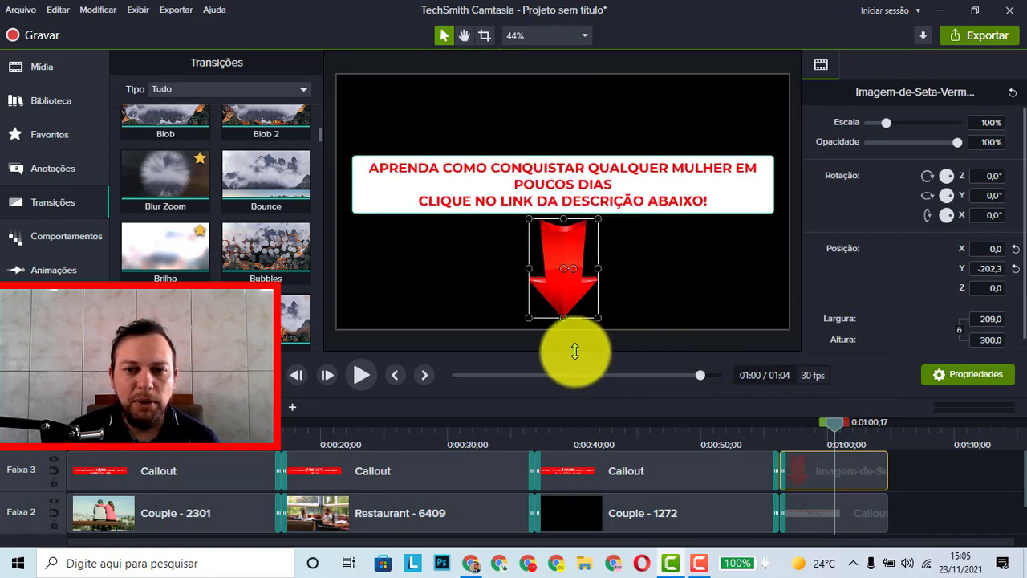
click(337, 340)
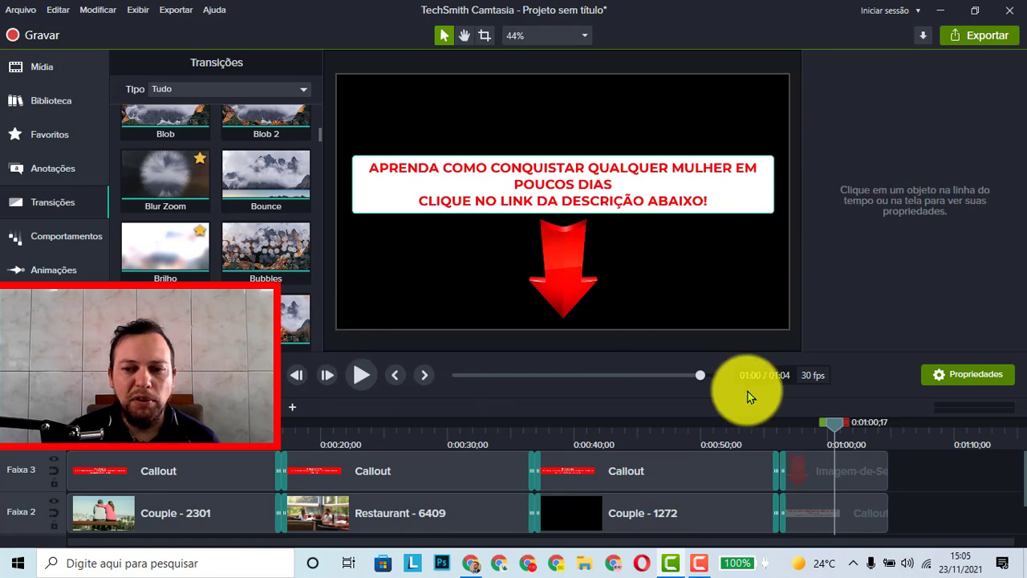
Extend the morningcafe audio on Faixa 1 to the end of the final callout and apply the Fade Out effect to it.
scroll(853, 458, down, 1)
click(752, 522)
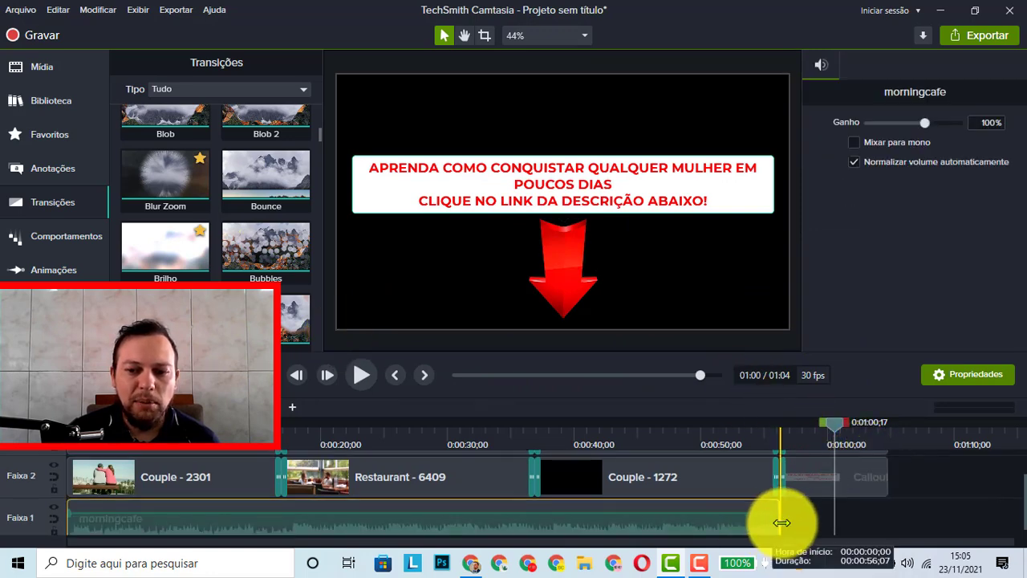
drag(781, 523, 885, 510)
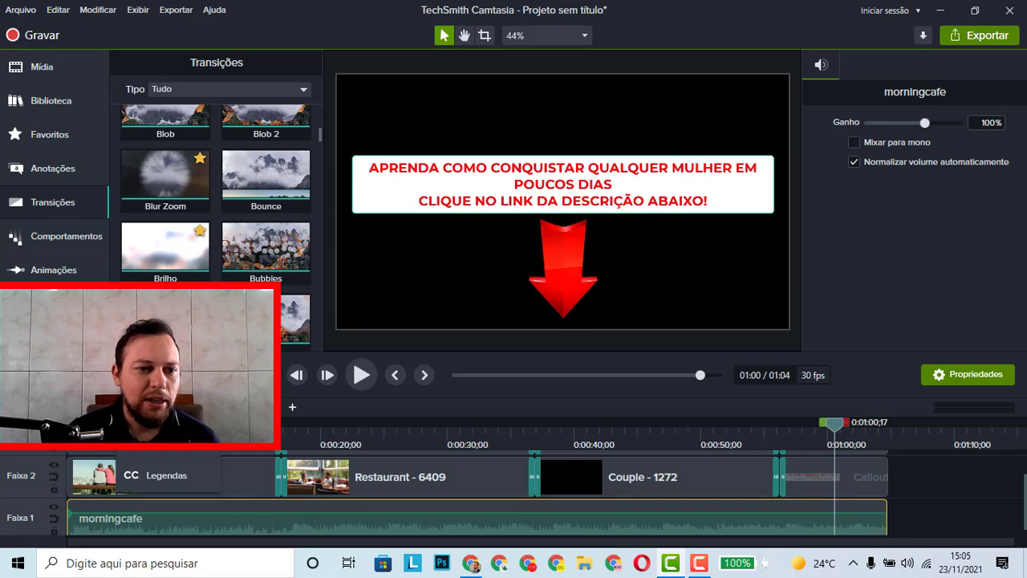
click(53, 371)
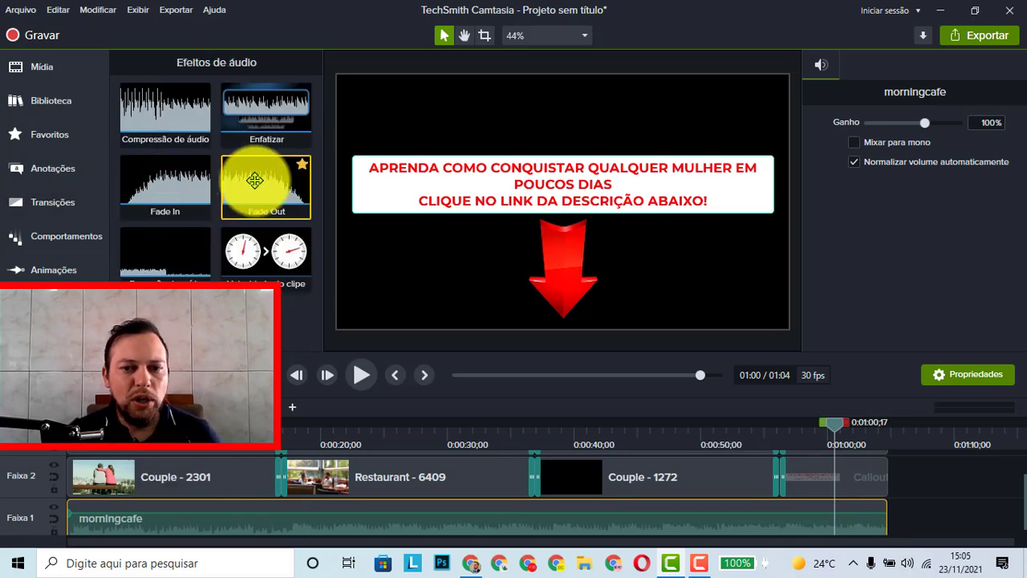
drag(255, 180, 861, 524)
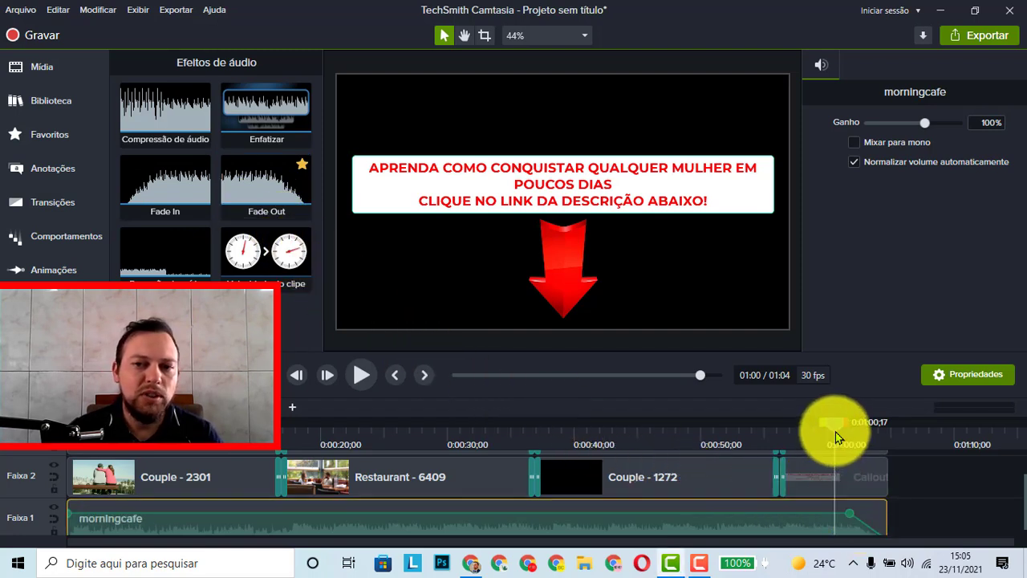
Play the ending from about 0:00:55 to check the closing scene and music fade, and return the playhead to the start.
drag(835, 432, 768, 426)
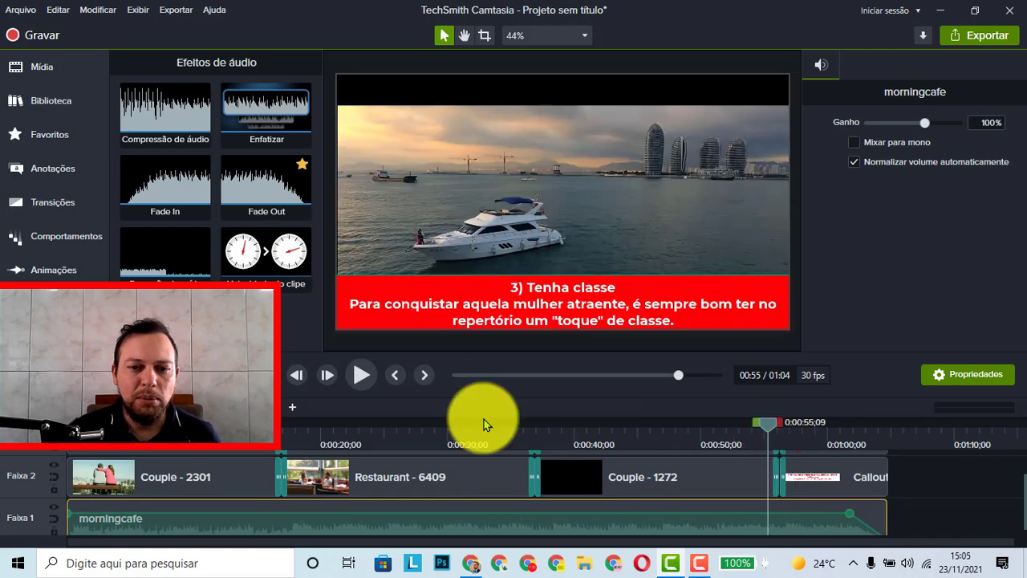
click(353, 384)
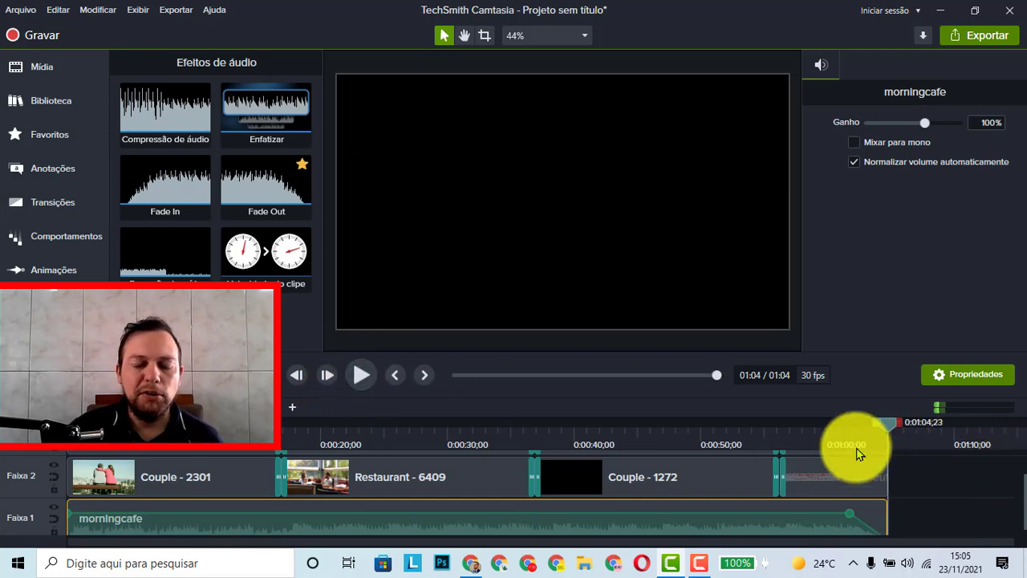
drag(878, 420, 71, 506)
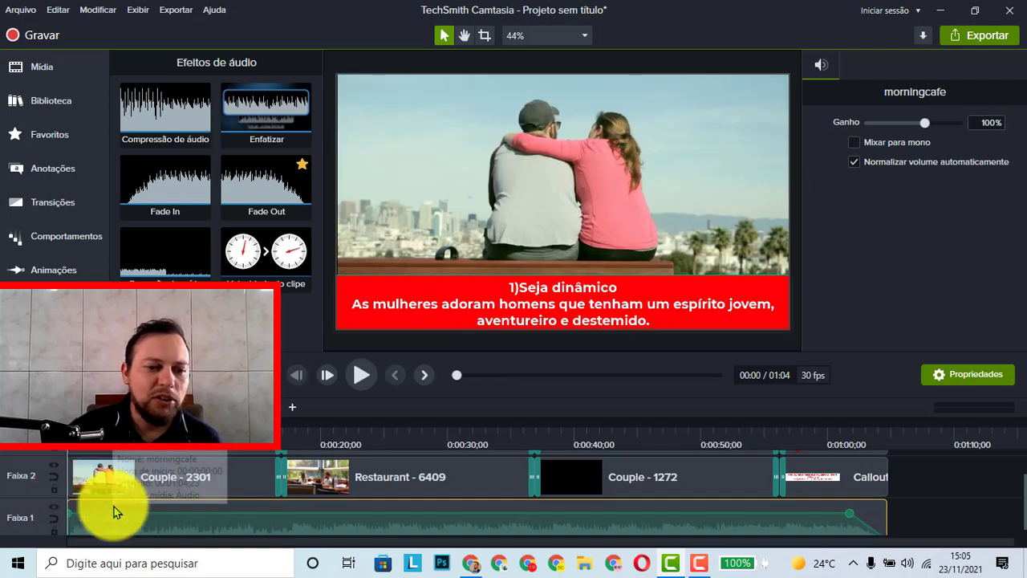
scroll(120, 508, up, 2)
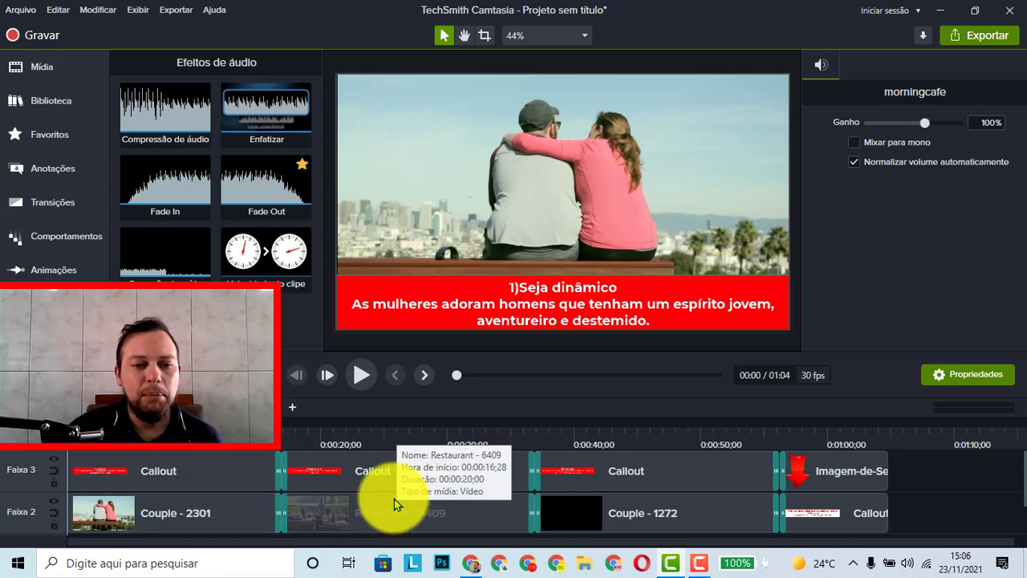
Move all clips after the first scene on Faixa 3 and Faixa 2 about 8 seconds later, leaving a gap behind the first scene.
scroll(394, 499, down, 2)
scroll(394, 498, up, 2)
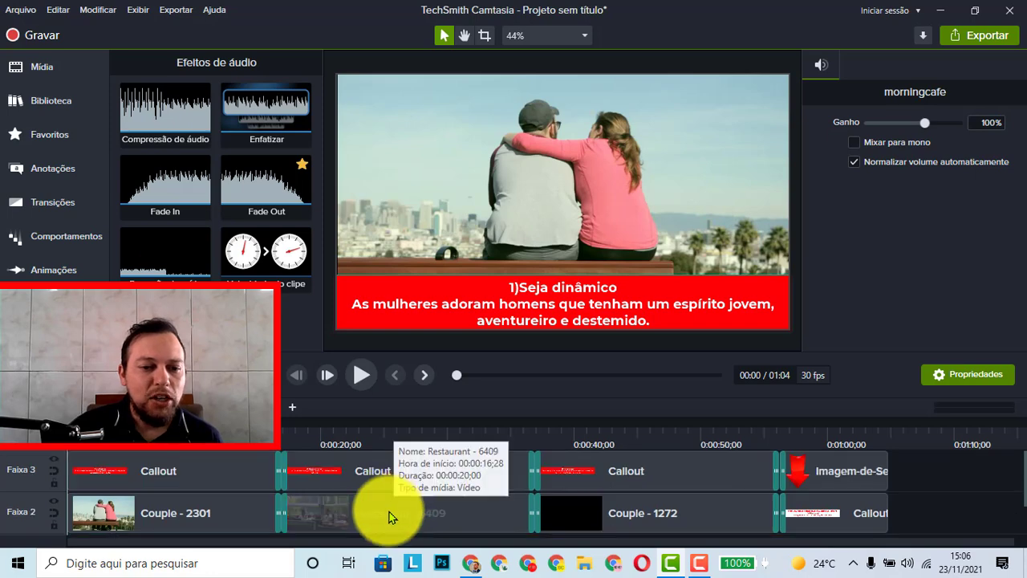
click(180, 514)
click(277, 515)
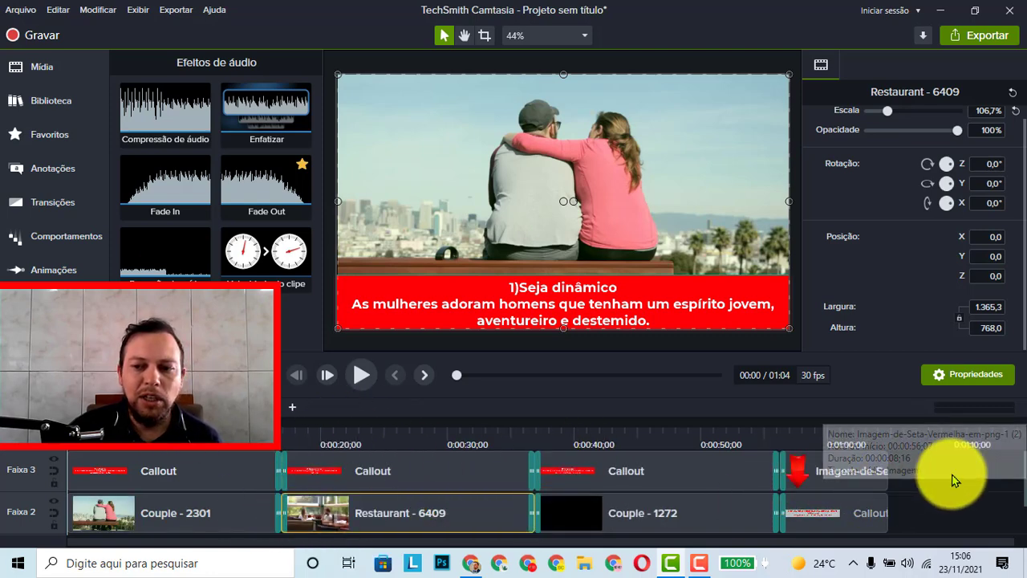
drag(953, 468, 491, 533)
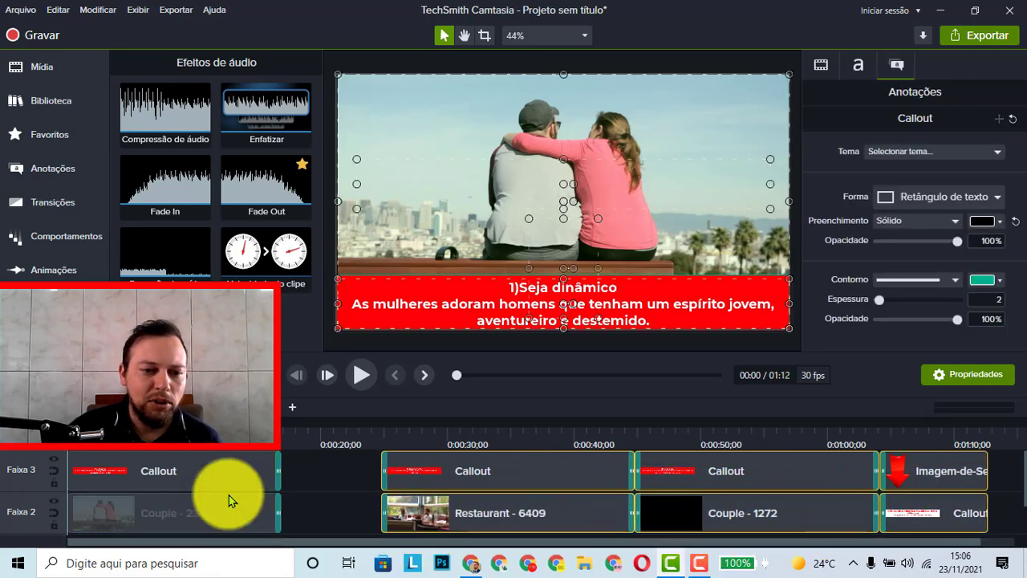
Trim the ends of the Couple - 2301 clip and its callout to about 8 seconds.
click(192, 518)
drag(278, 512, 170, 518)
click(233, 473)
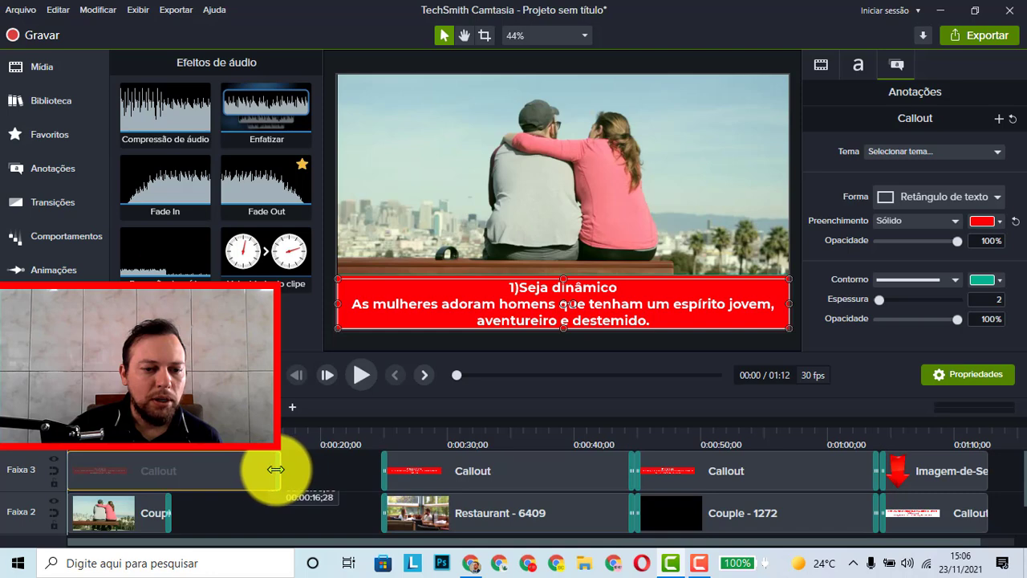
drag(275, 469, 170, 470)
click(317, 471)
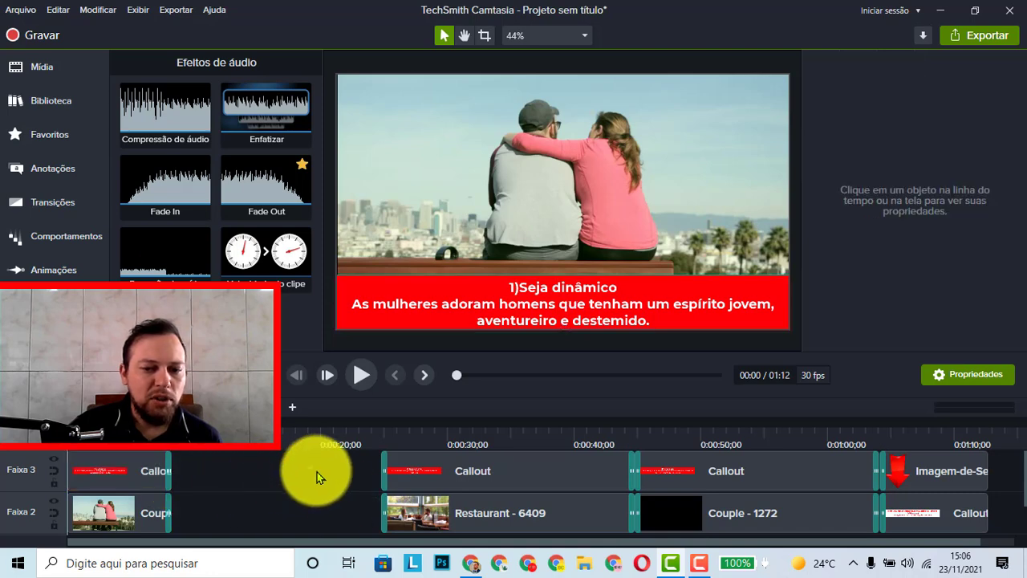
Move the Restaurant - 6409 clip and its callout against the first scene and trim both to end at about 0:00:17.
drag(317, 472, 203, 527)
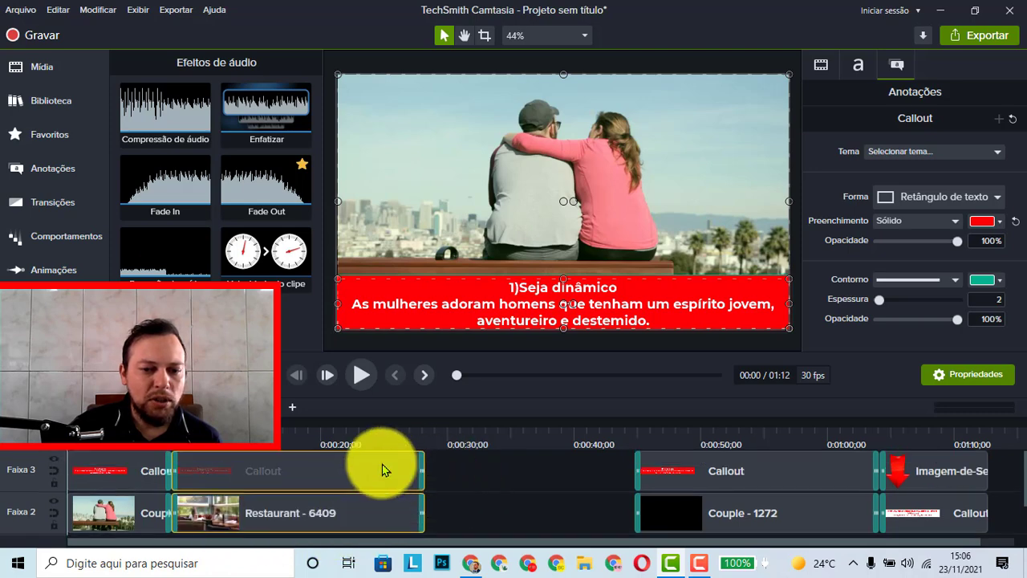
drag(420, 474, 281, 473)
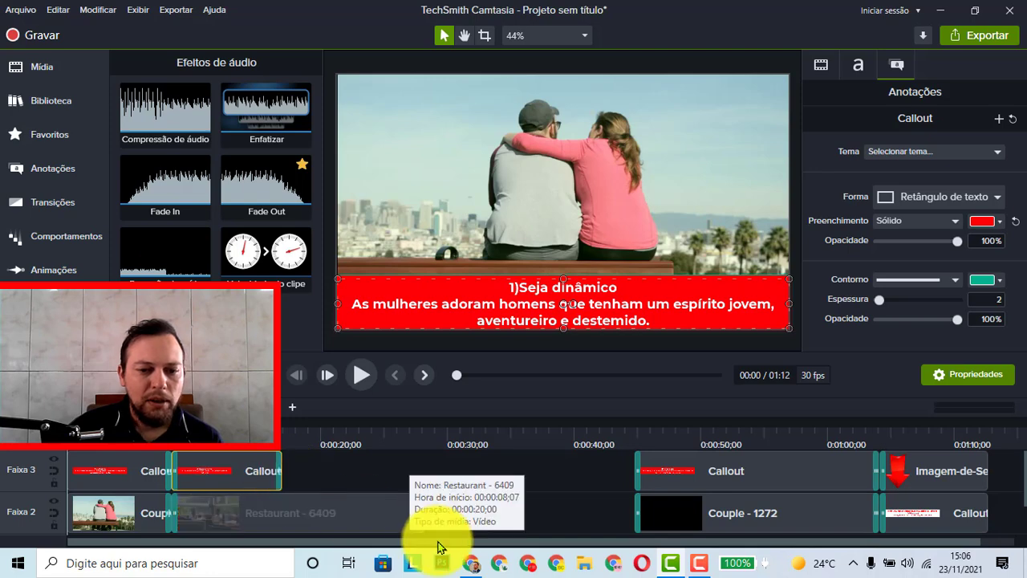
click(411, 520)
click(426, 518)
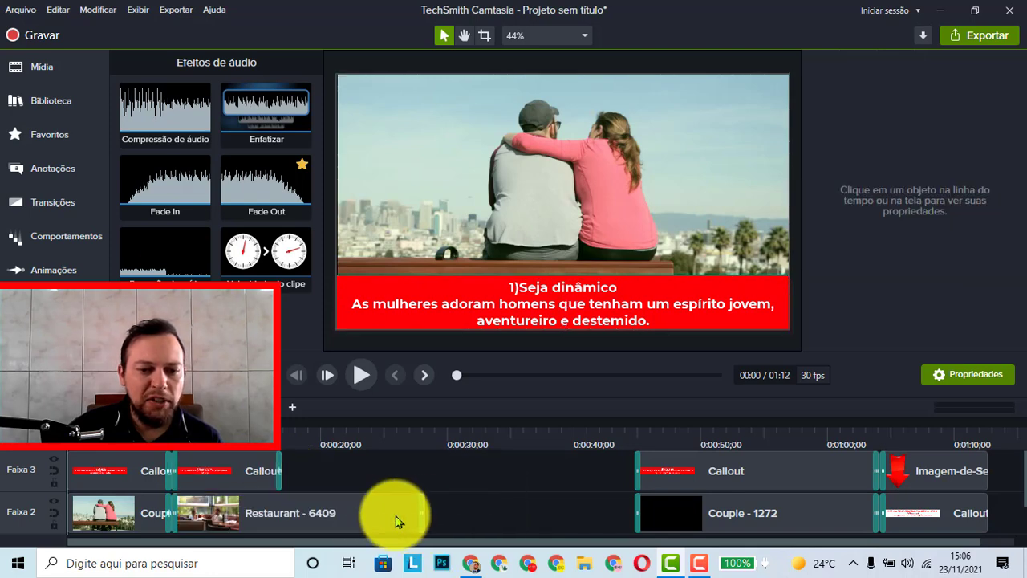
drag(417, 514, 277, 523)
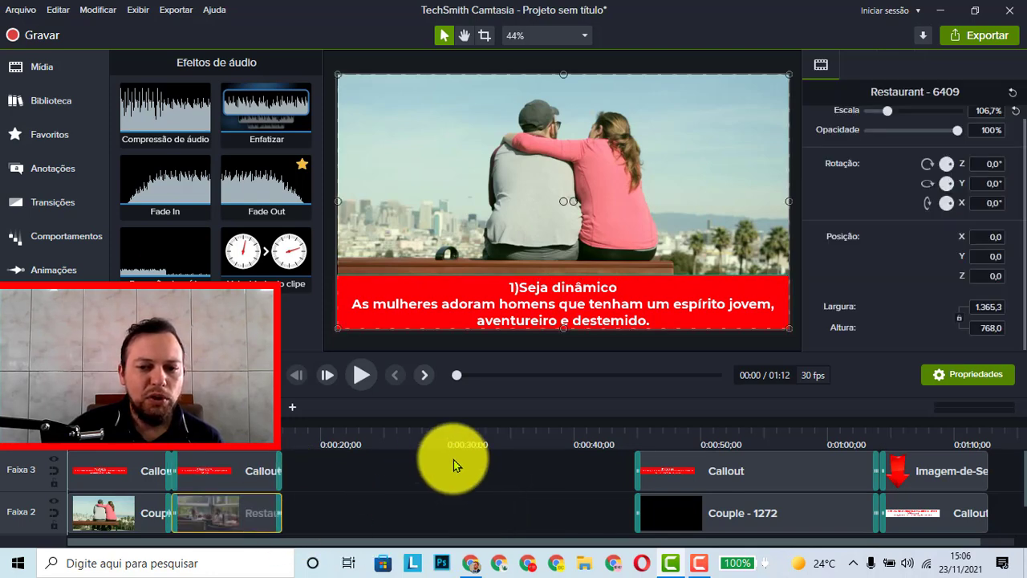
Move the Couple - 1272 clip and its callout against the restaurant scene and trim both to a duration of 00:00:08;17.
drag(649, 474, 339, 474)
drag(640, 524, 309, 554)
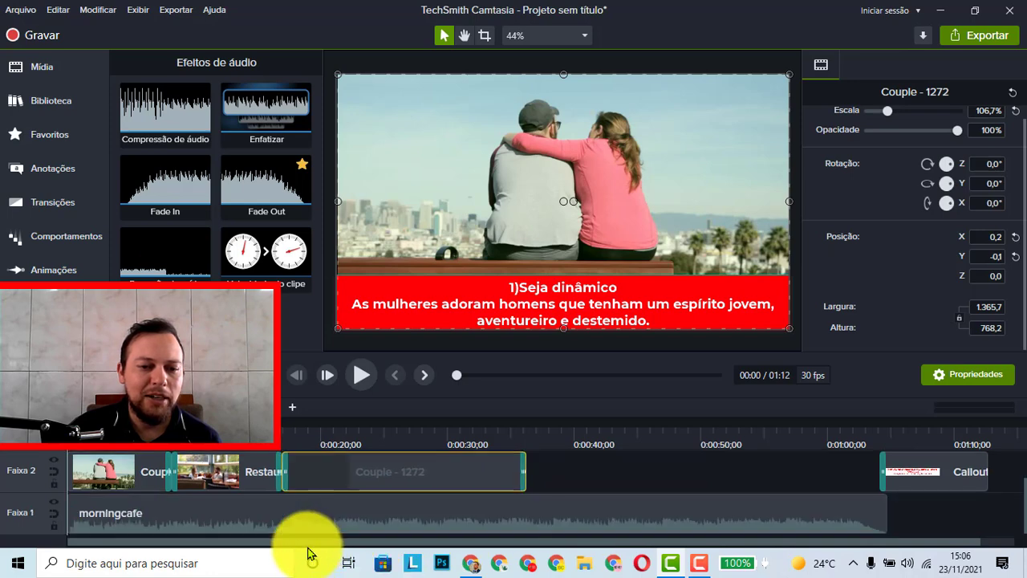
scroll(436, 465, up, 2)
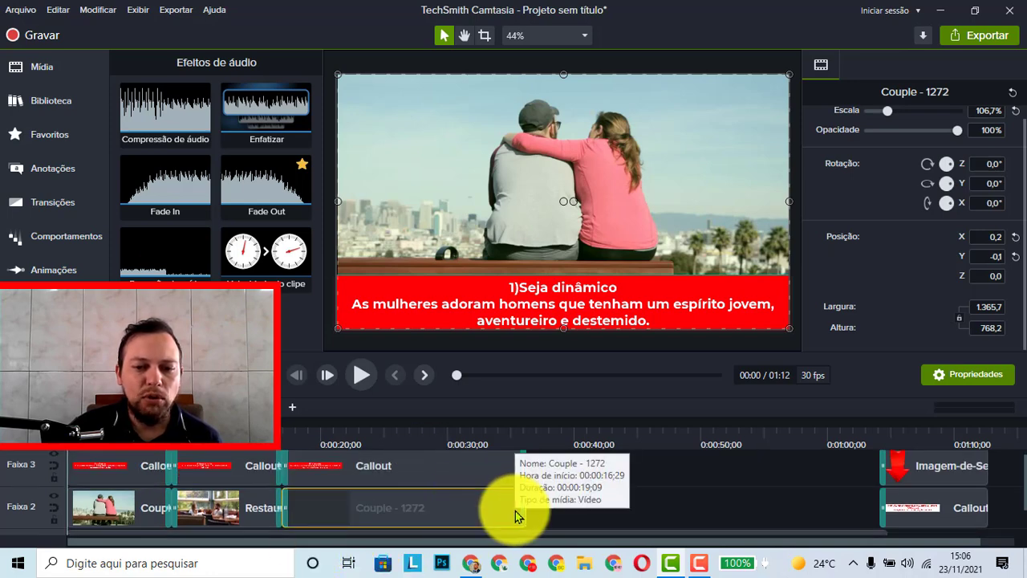
drag(520, 516, 390, 508)
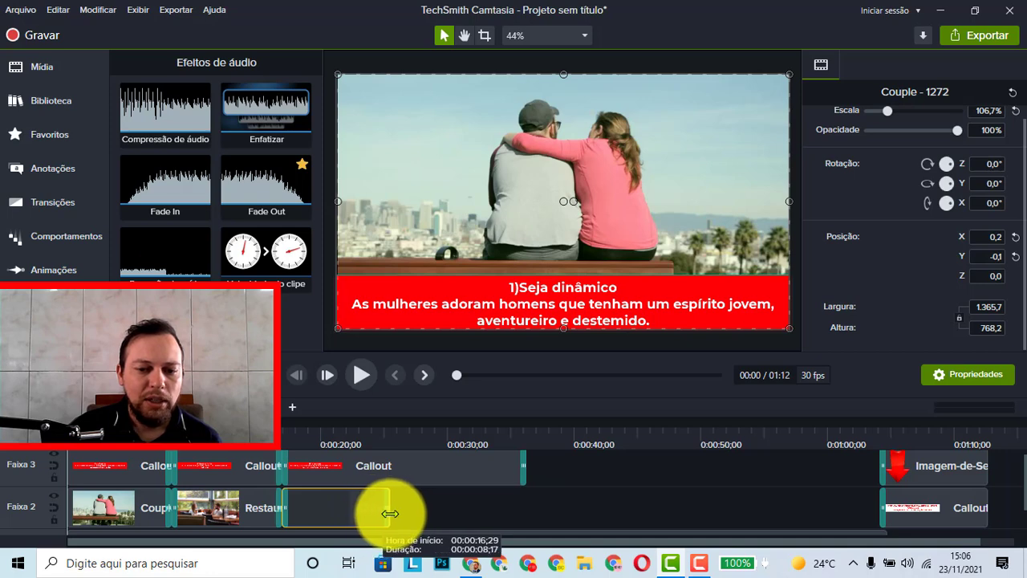
click(450, 483)
drag(525, 468, 390, 485)
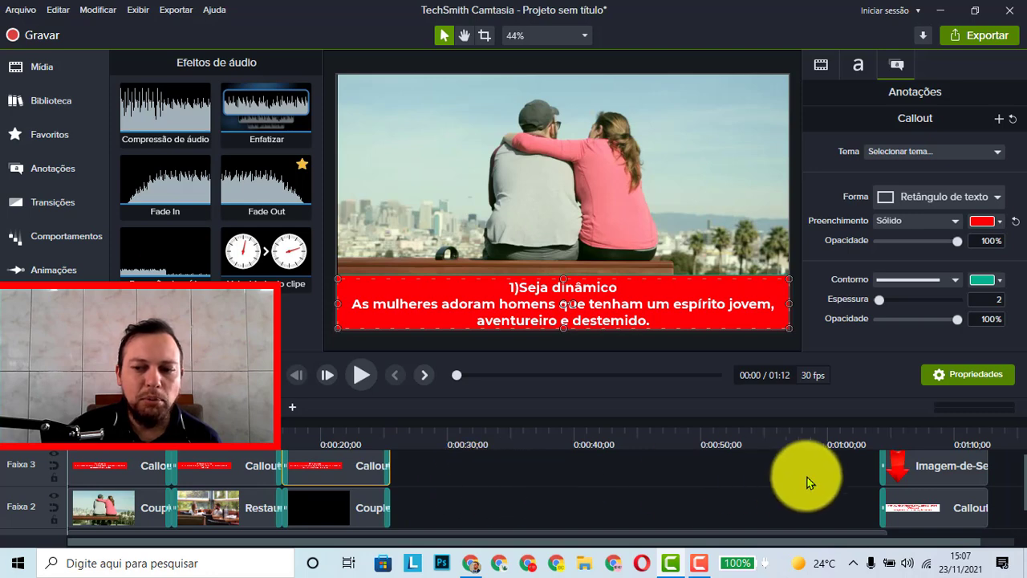
Move the closing red arrow and final callout together against the end of the Couple - 1272 scene.
click(842, 482)
drag(900, 506, 404, 515)
scroll(618, 470, down, 1)
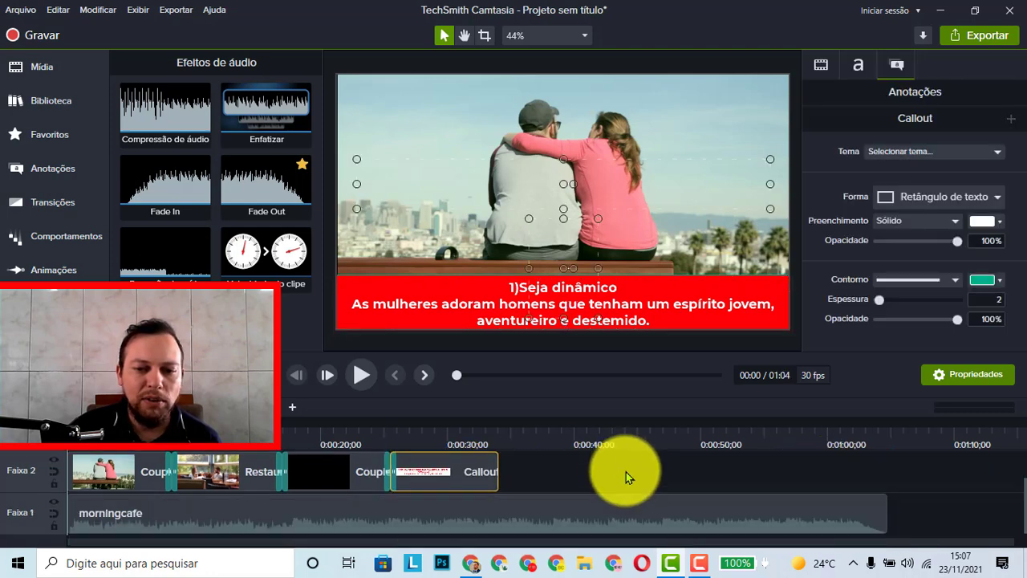
Shorten the morningcafe audio on Faixa 1 to the end of the final callout and play the shortened video through.
click(779, 514)
drag(886, 515, 483, 521)
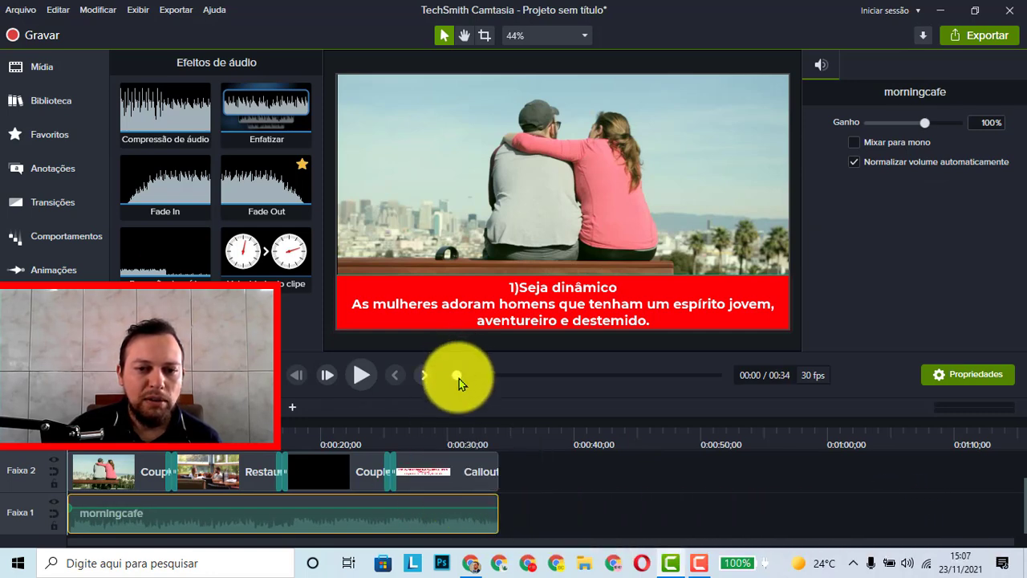
click(362, 374)
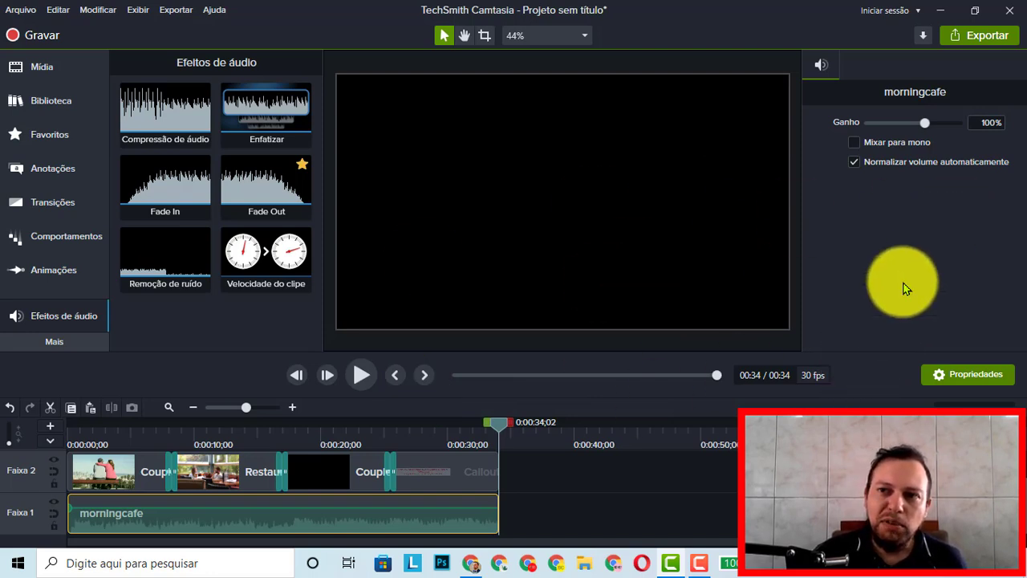
Start a local file export with the Somente MP4 (até 1080p) preset and proceed to the file settings.
click(990, 39)
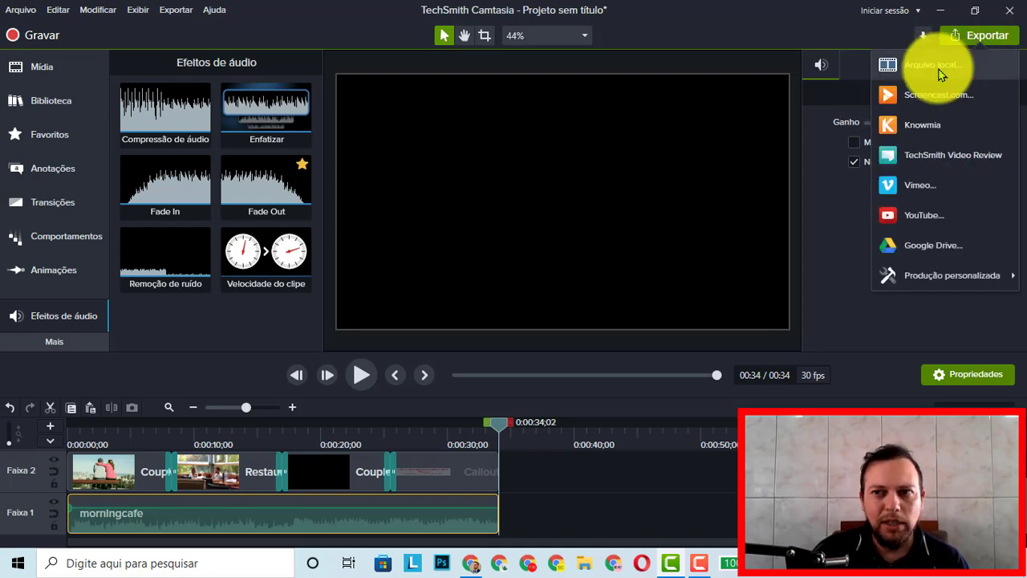
click(943, 73)
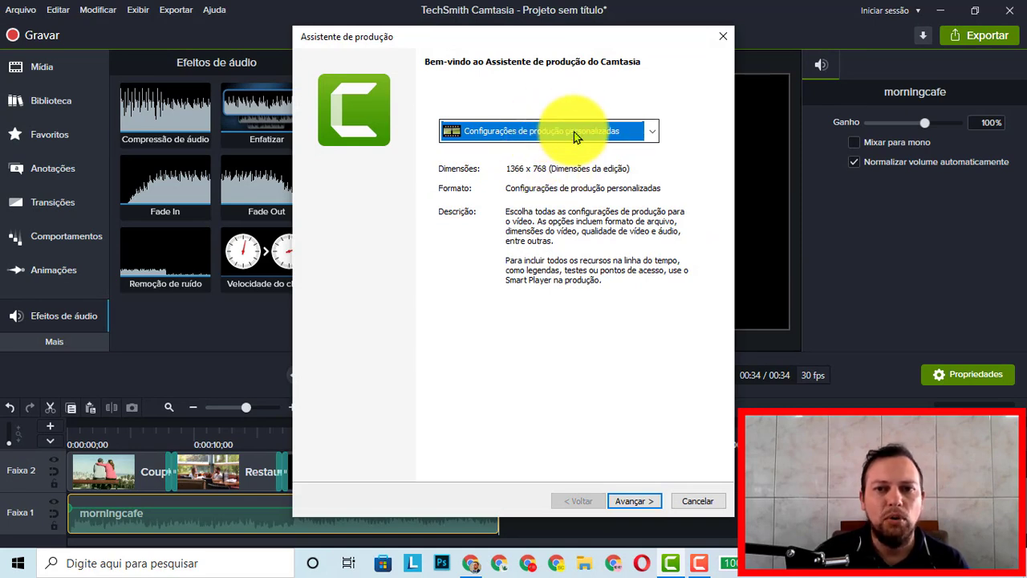
click(581, 134)
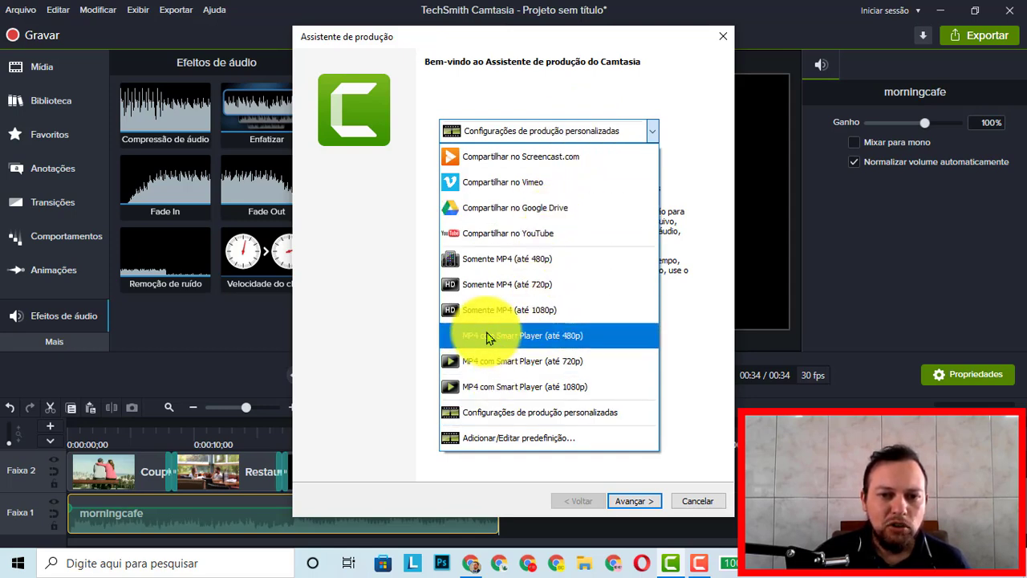
click(490, 318)
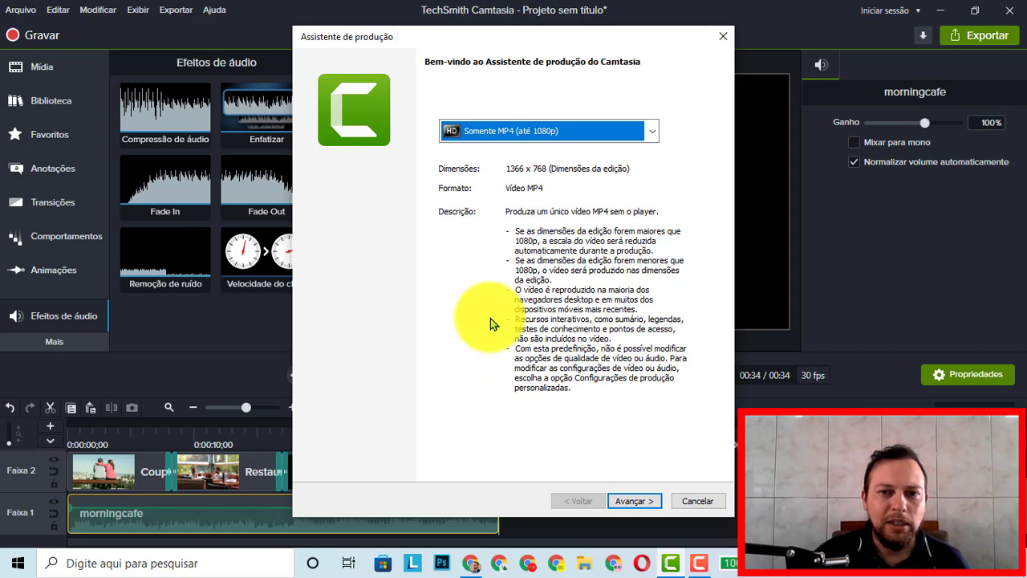
click(639, 501)
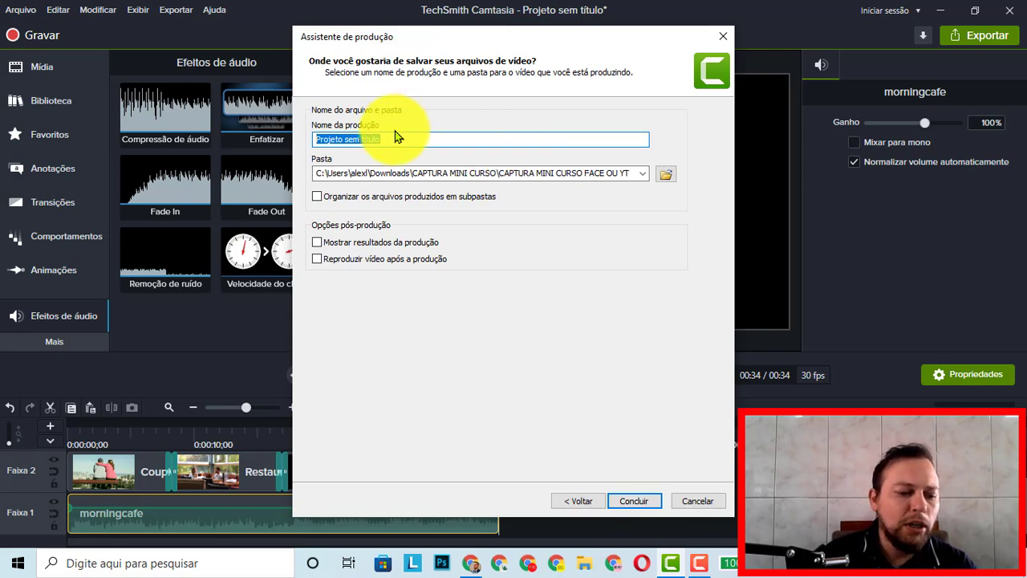
Name the production "3 PASSOS PARA CONQUISTAR QUALQUER MULHER".
text(3 )
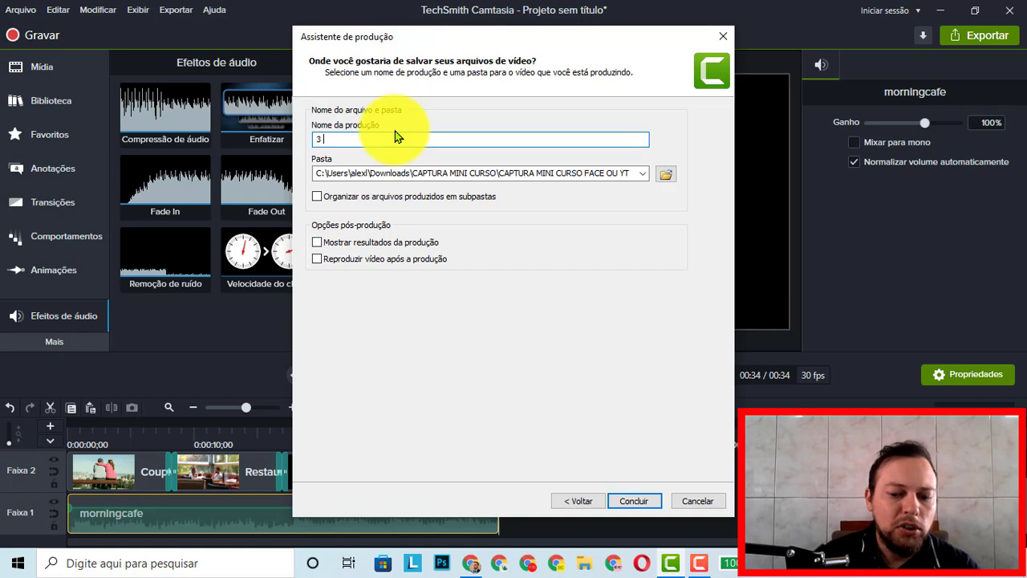
text(PASSOS PARA C)
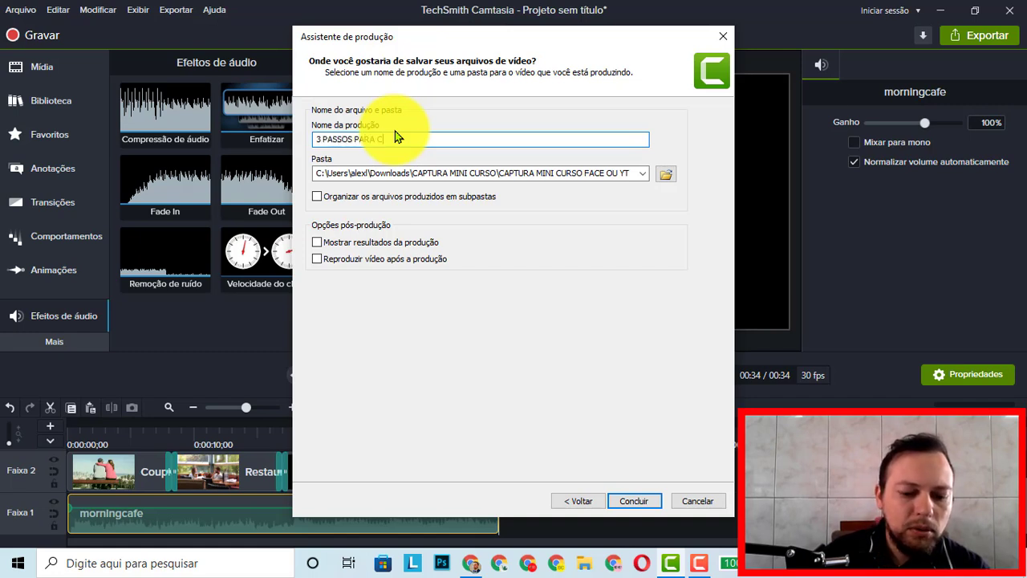
text(ONQUISTAR)
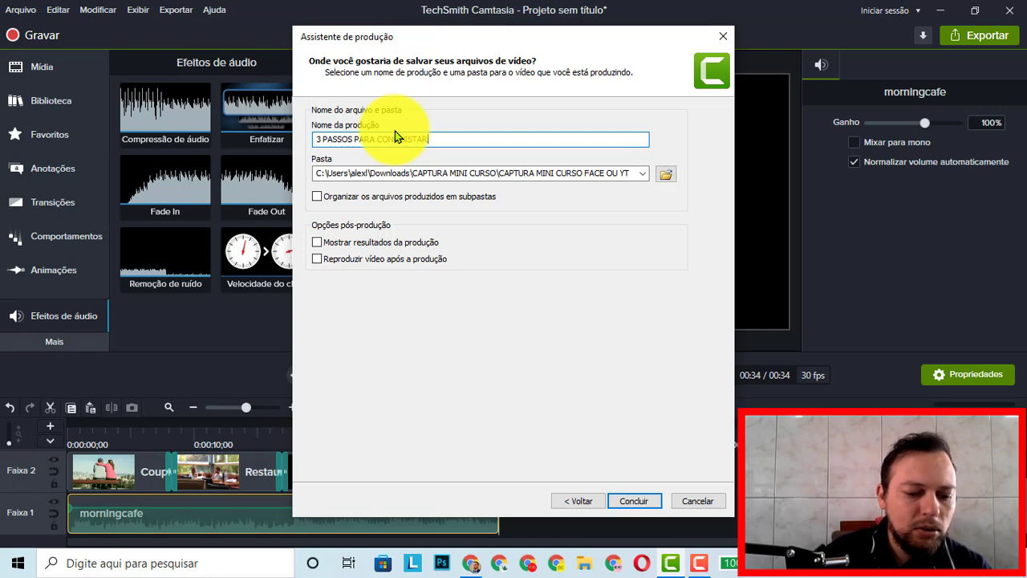
text( QUALQUER )
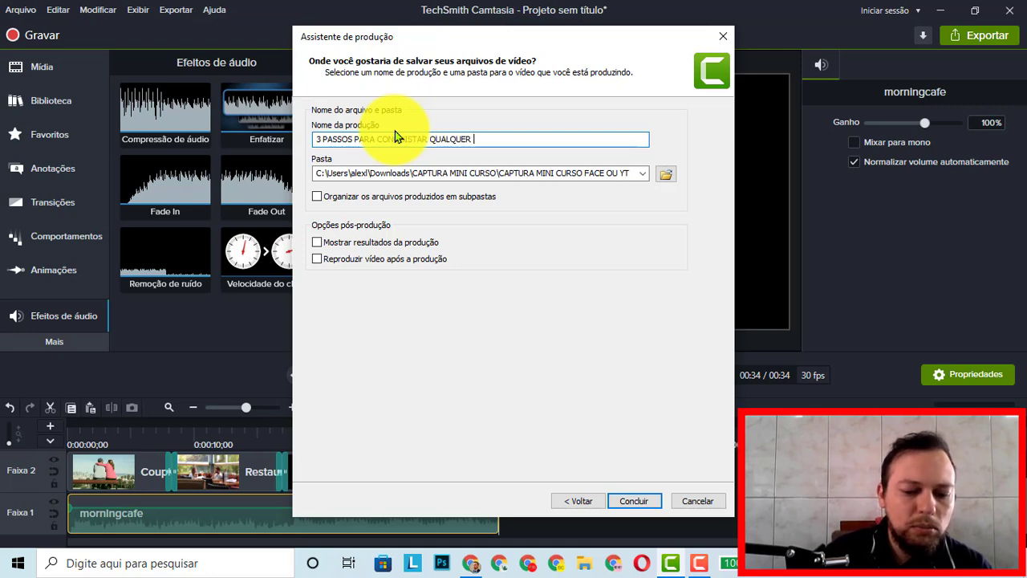
text(MULHER)
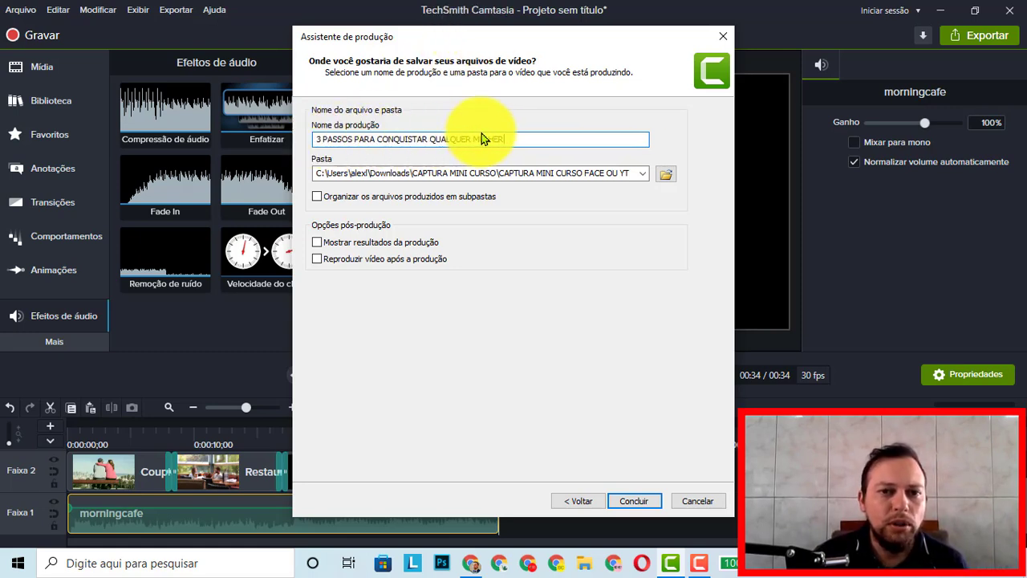
Set the Downloads folder as the output location for the MP4 and produce the video.
click(667, 178)
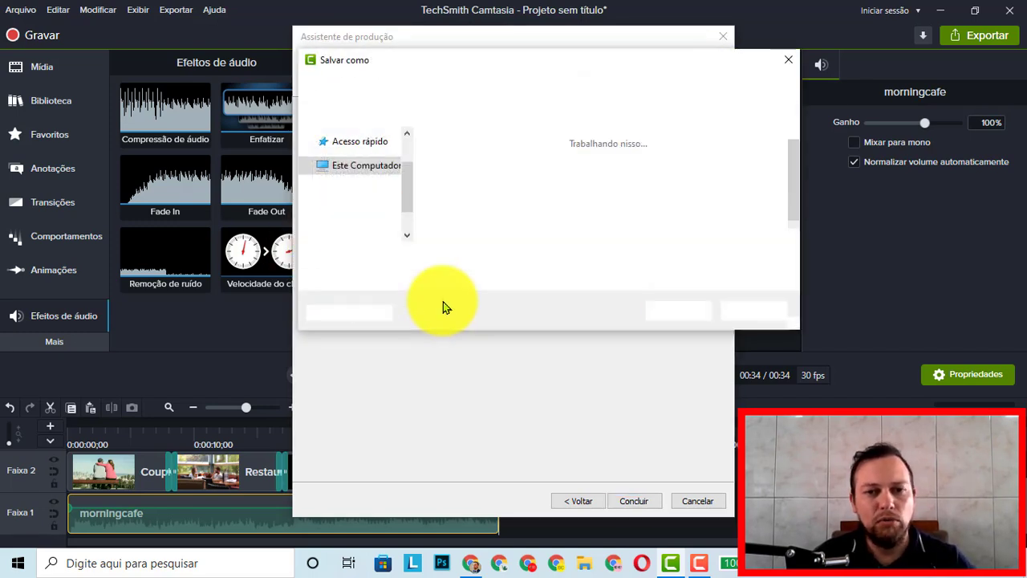
scroll(356, 193, up, 5)
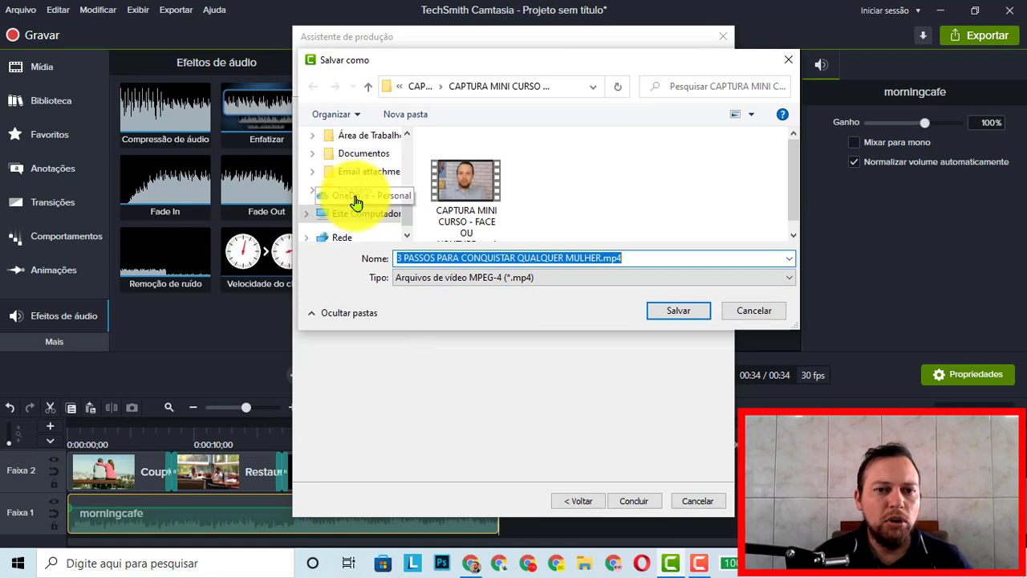
click(355, 185)
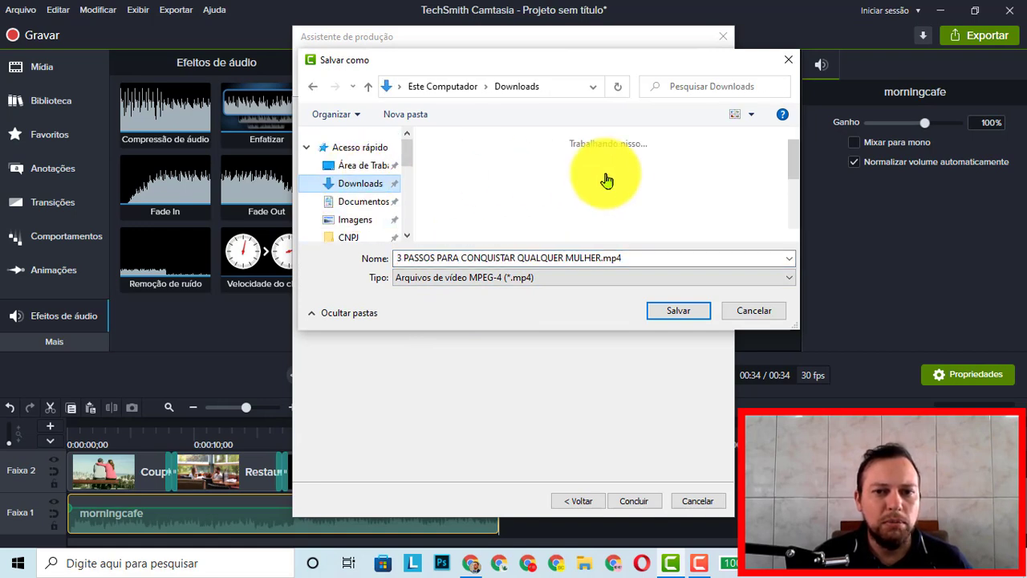
click(685, 312)
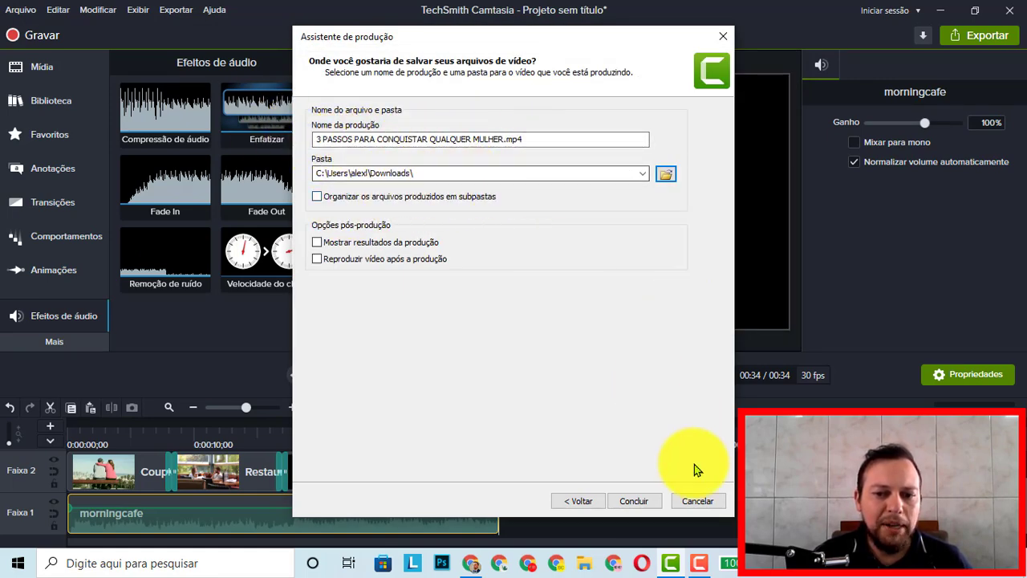
click(634, 502)
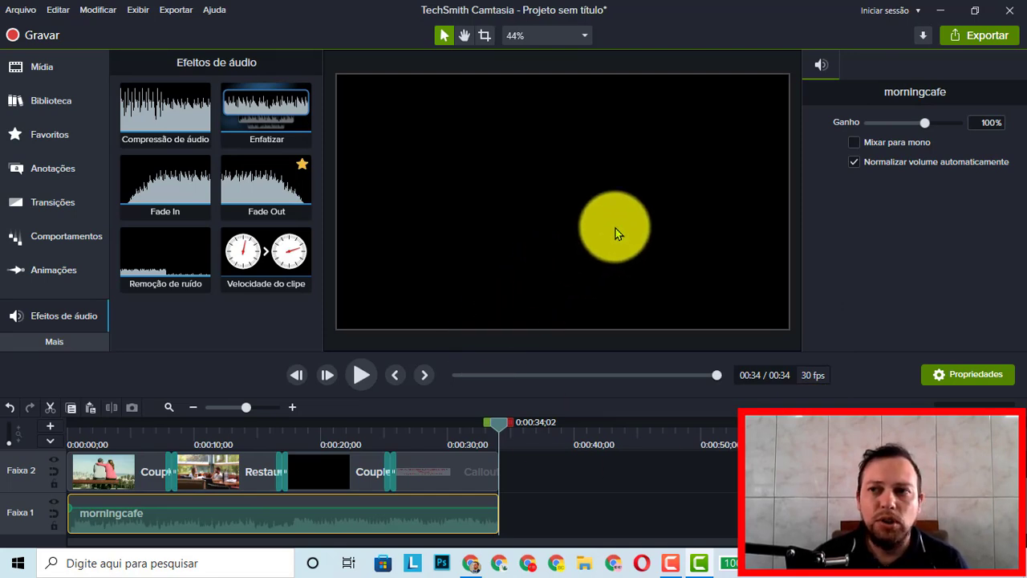
click(1011, 10)
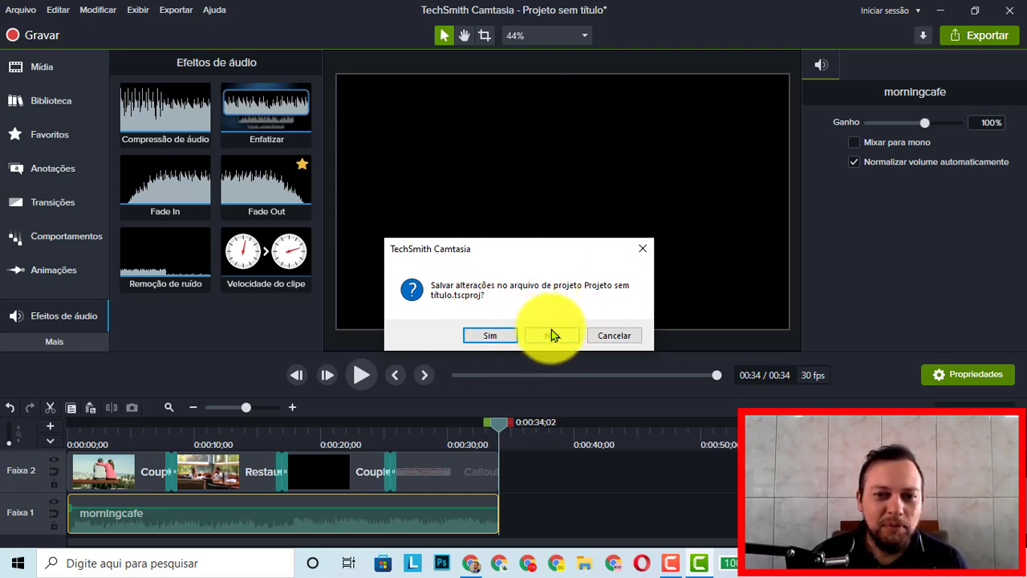
click(644, 254)
Select all the clips on Faixa 2 together with the morningcafe audio on Faixa 1.
click(563, 462)
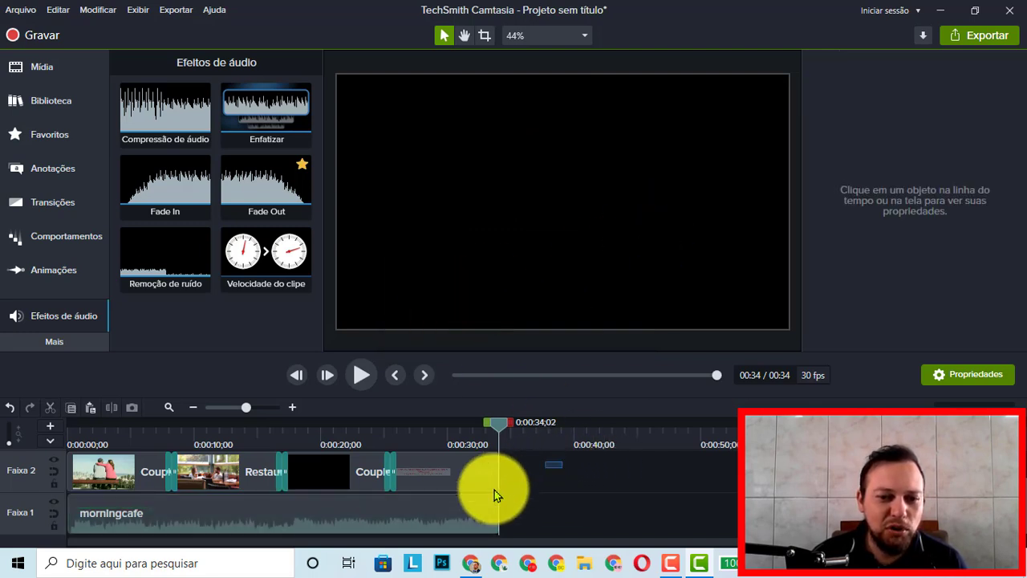
drag(495, 490, 89, 539)
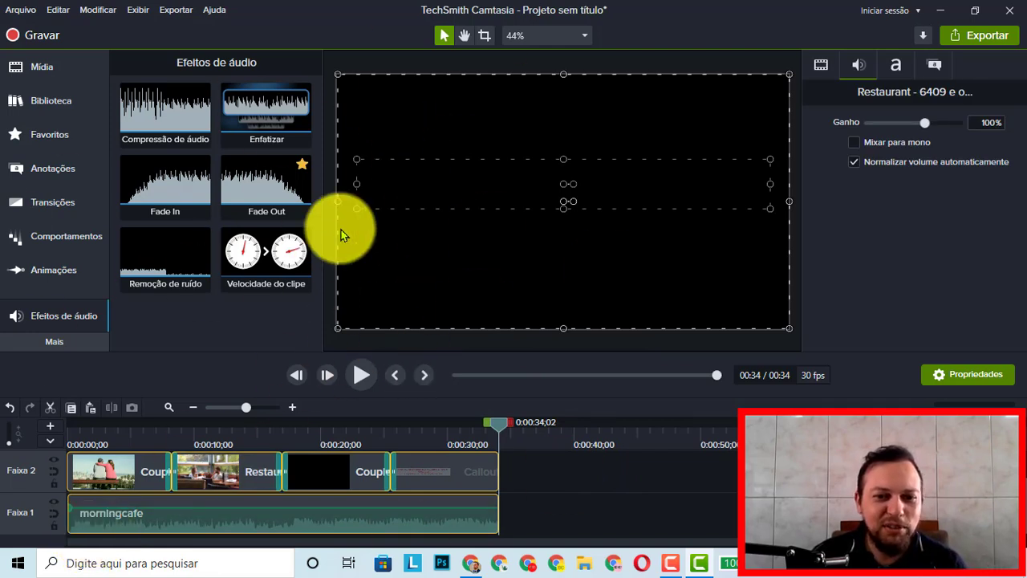
scroll(497, 461, up, 1)
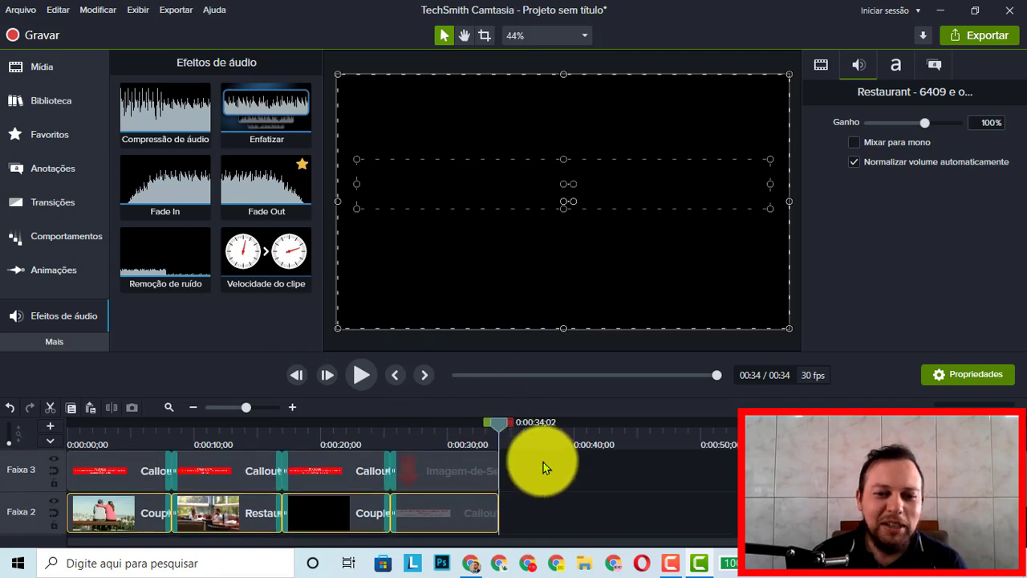
Delete all the clips, callouts and audio from every track of the timeline.
click(517, 474)
scroll(16, 557, down, 1)
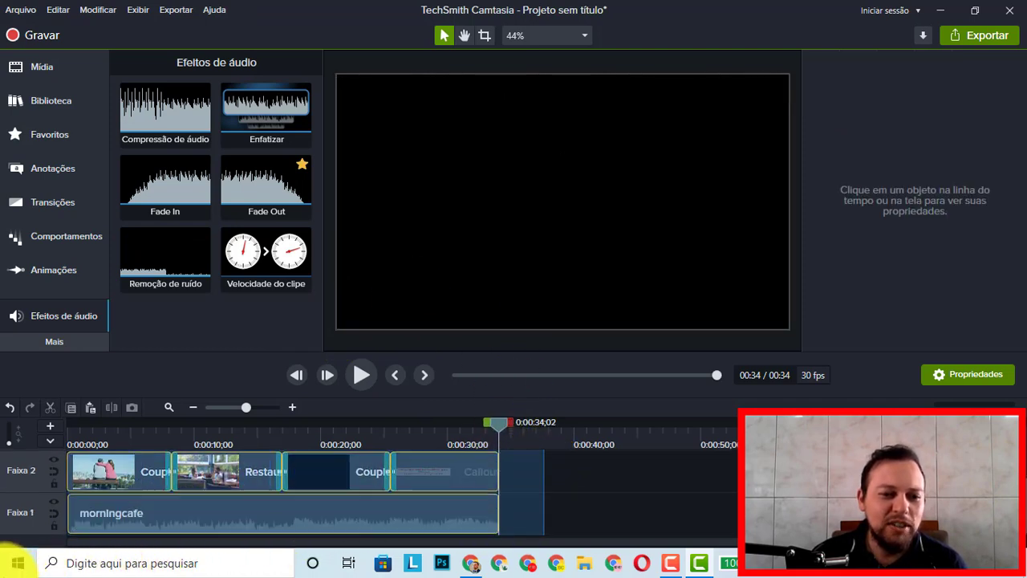
key(ctrl+a)
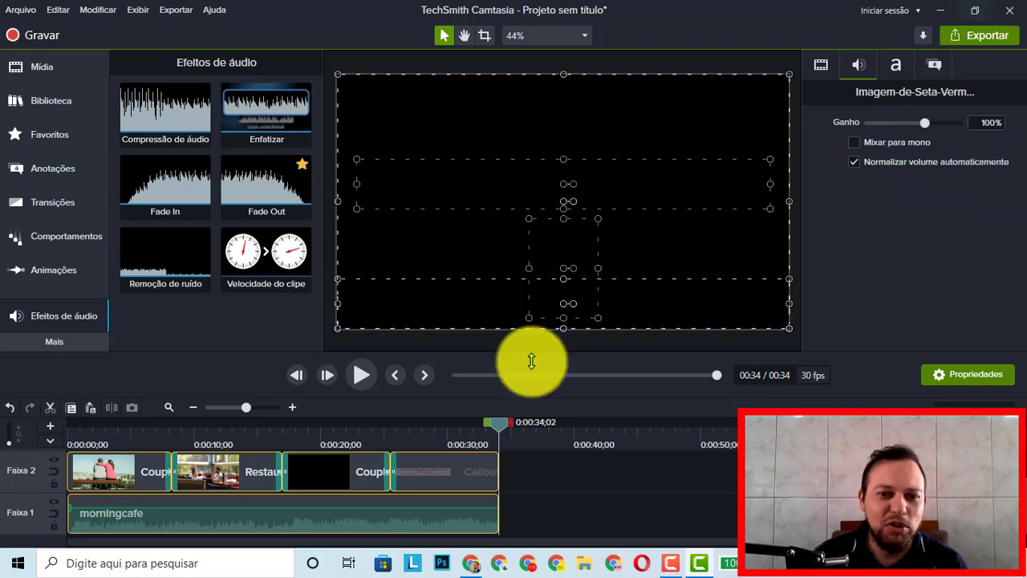
scroll(469, 512, up, 2)
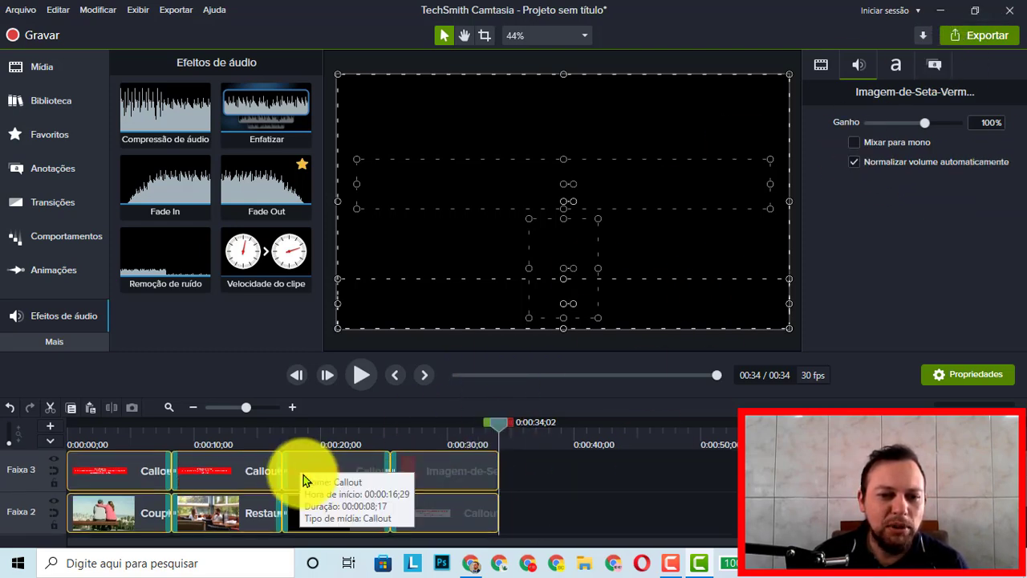
right_click(312, 479)
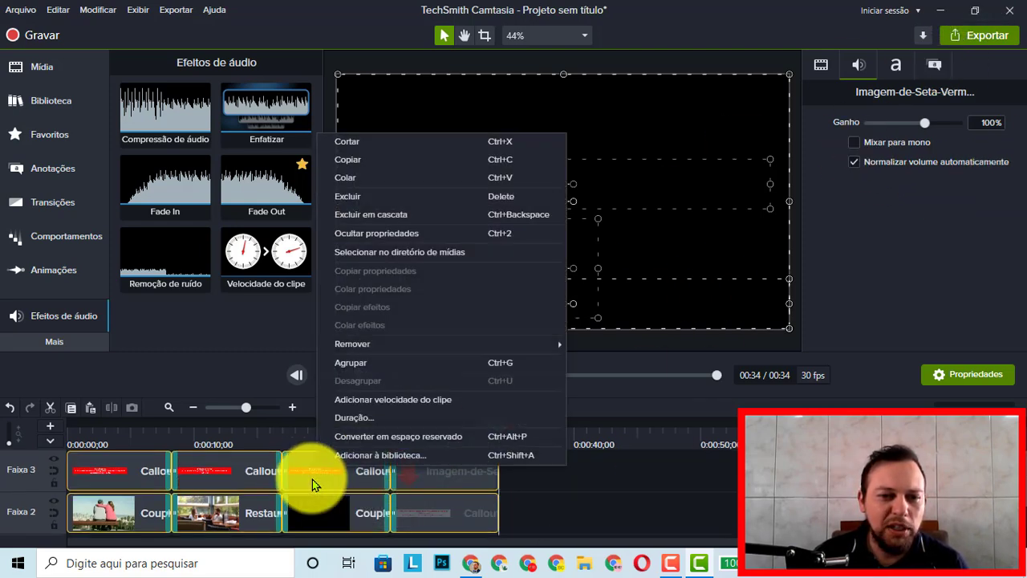
click(357, 197)
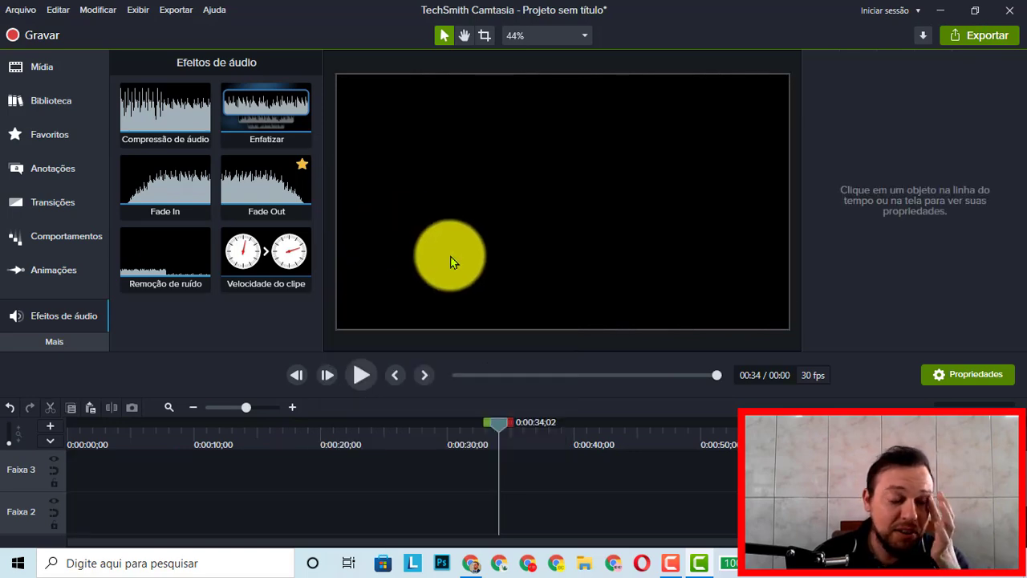
click(944, 13)
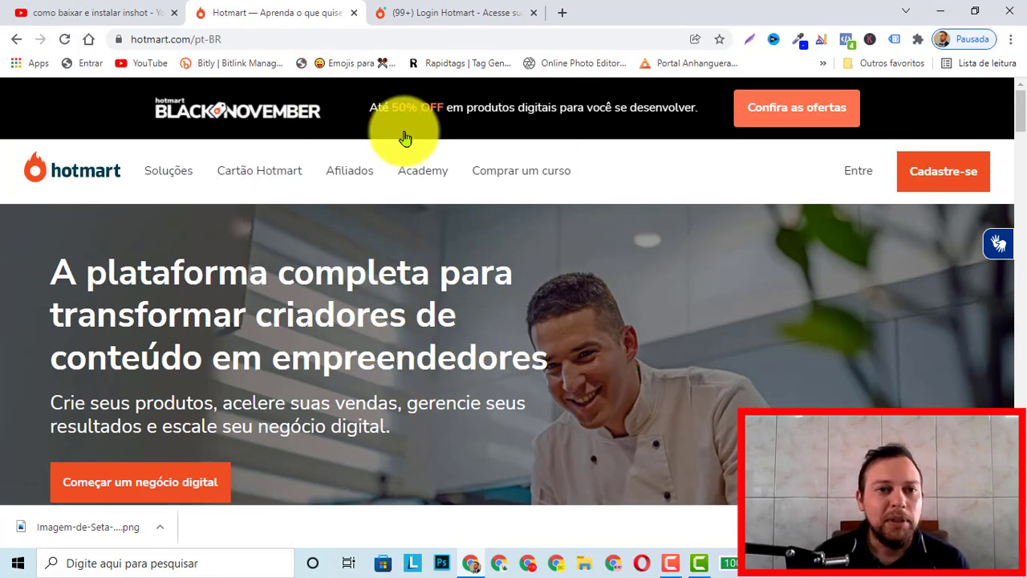
click(80, 11)
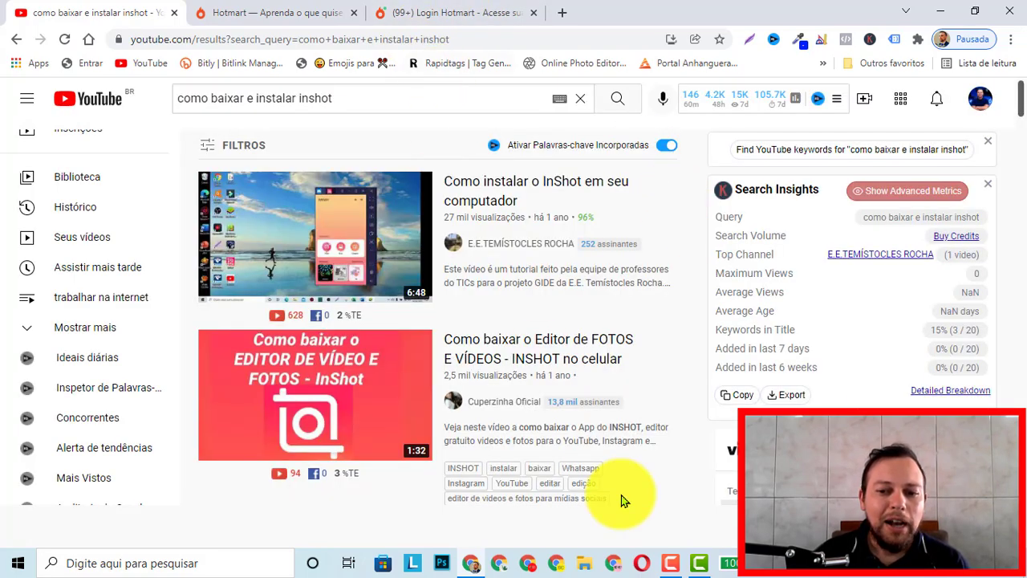
click(699, 563)
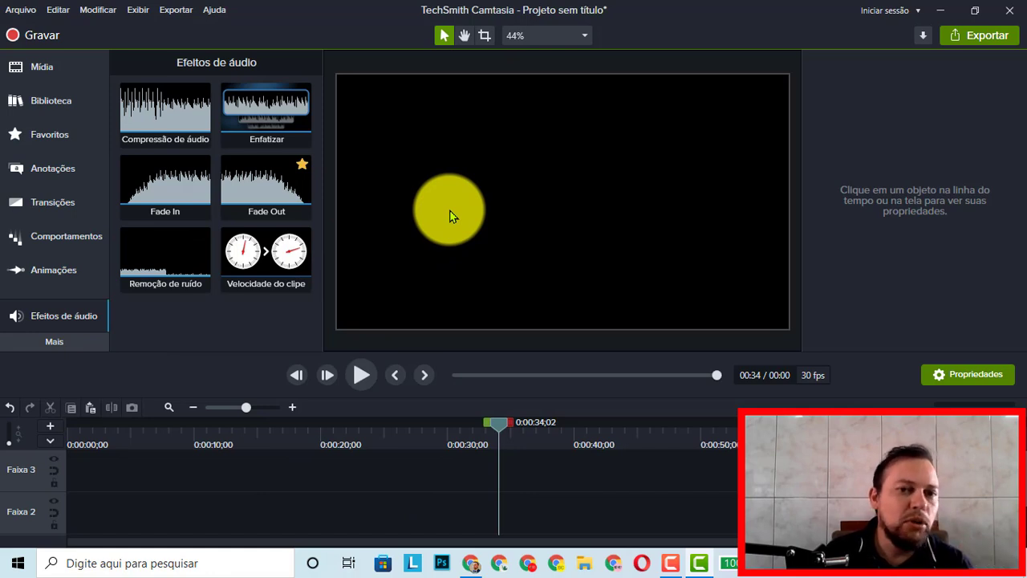
click(37, 171)
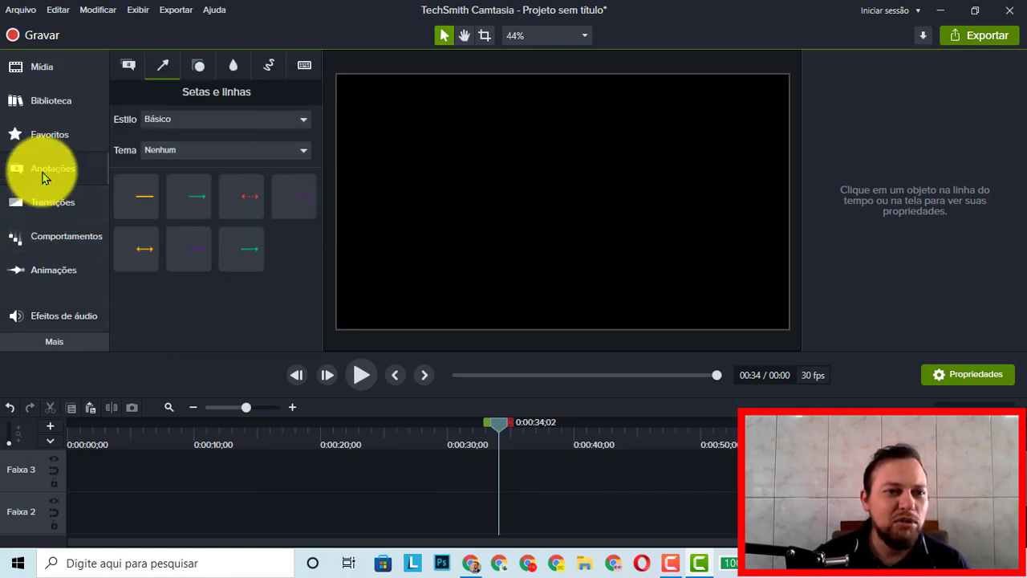
click(44, 171)
click(41, 171)
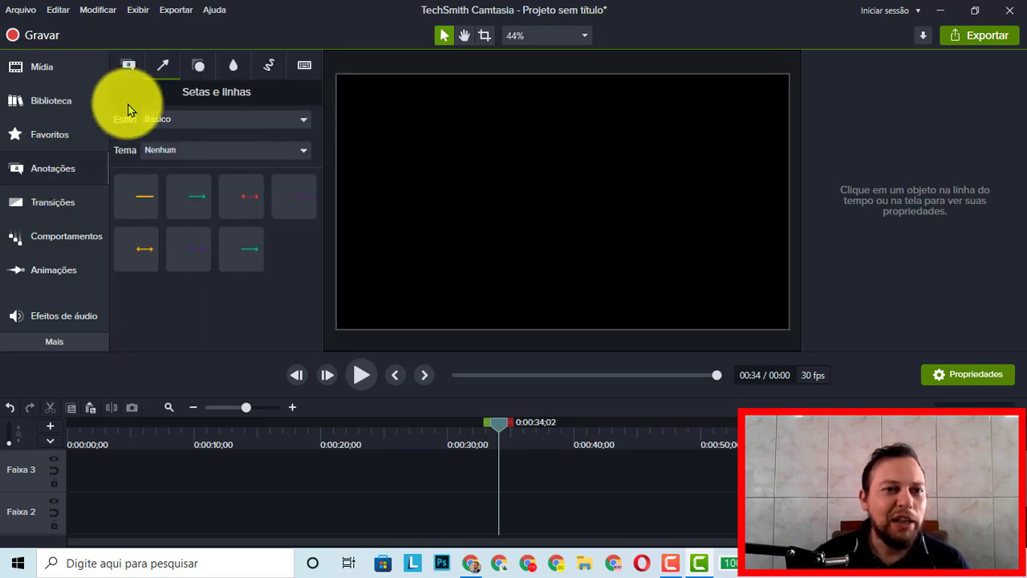
click(127, 64)
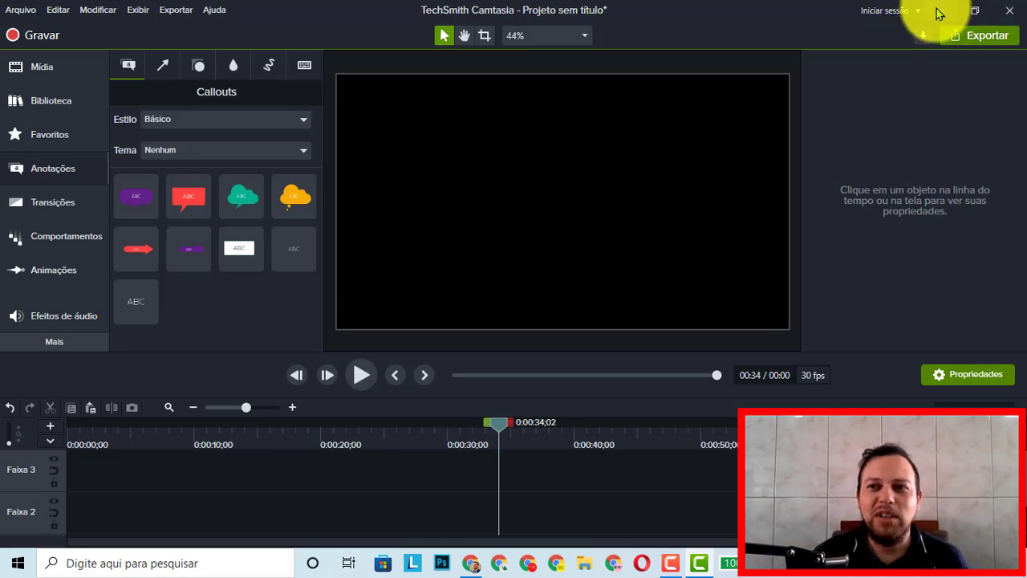
Switch to YouTube in the browser and open the file selection for a new video upload.
click(939, 11)
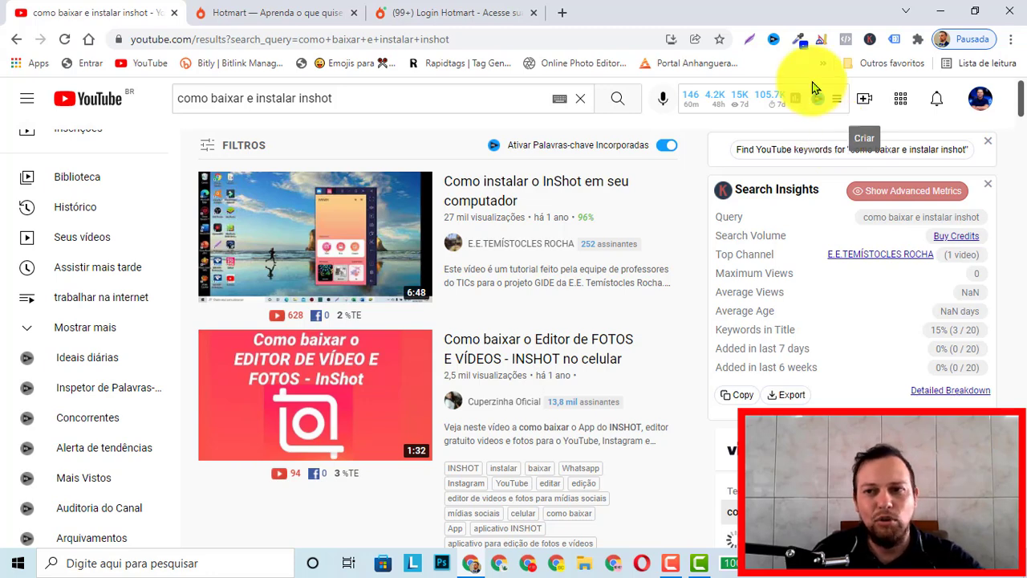
click(864, 98)
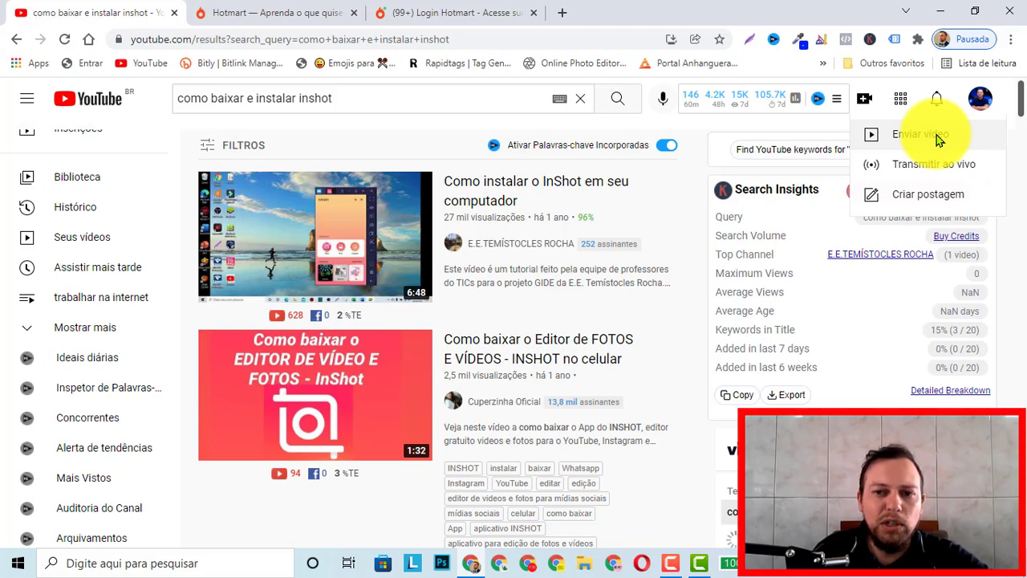
click(456, 329)
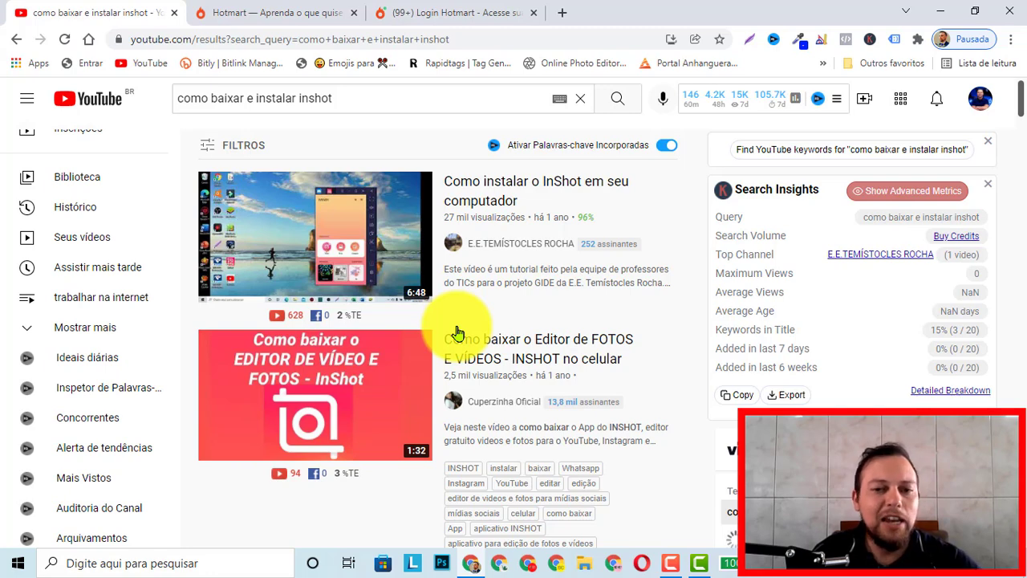
click(456, 331)
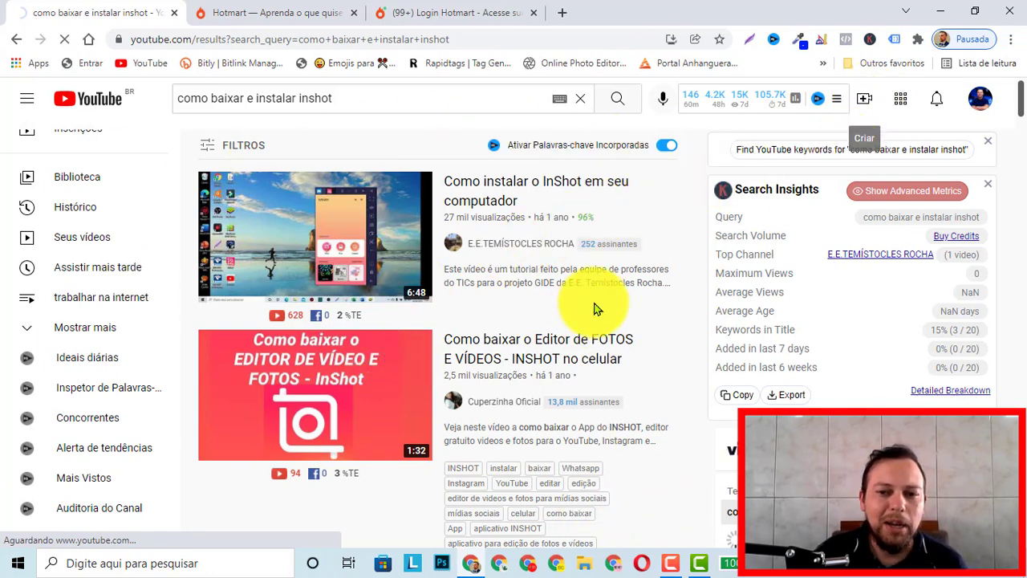
click(864, 98)
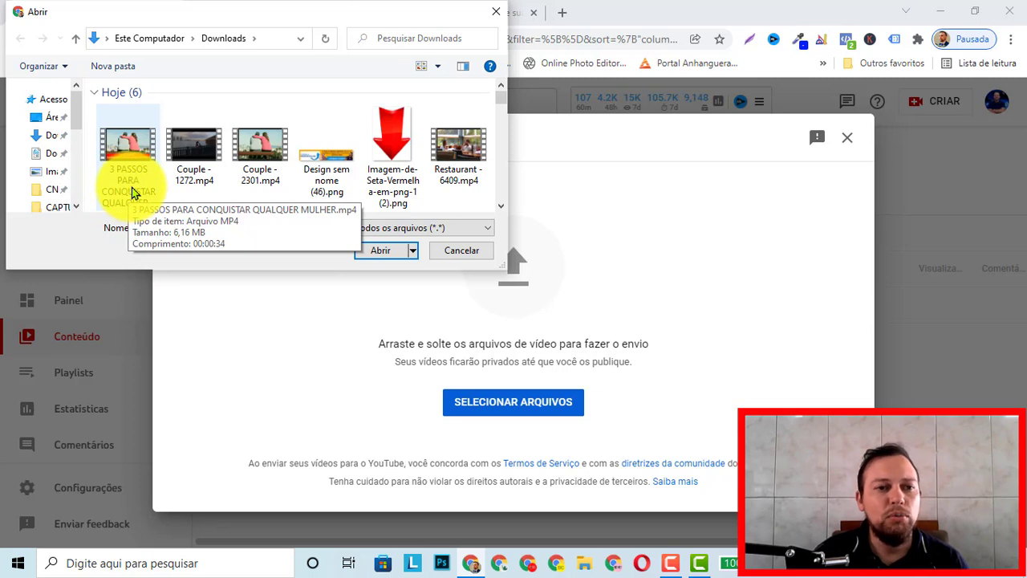
Upload "3 PASSOS PARA CONQUISTAR QUALQUER MULHER.mp4" from Downloads and cancel its publication.
click(131, 187)
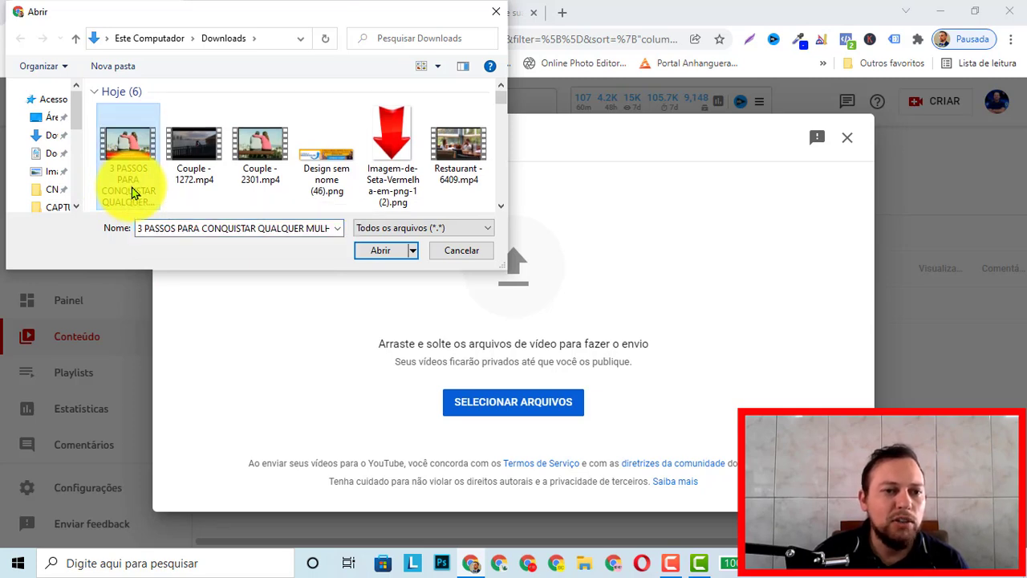
double_click(132, 187)
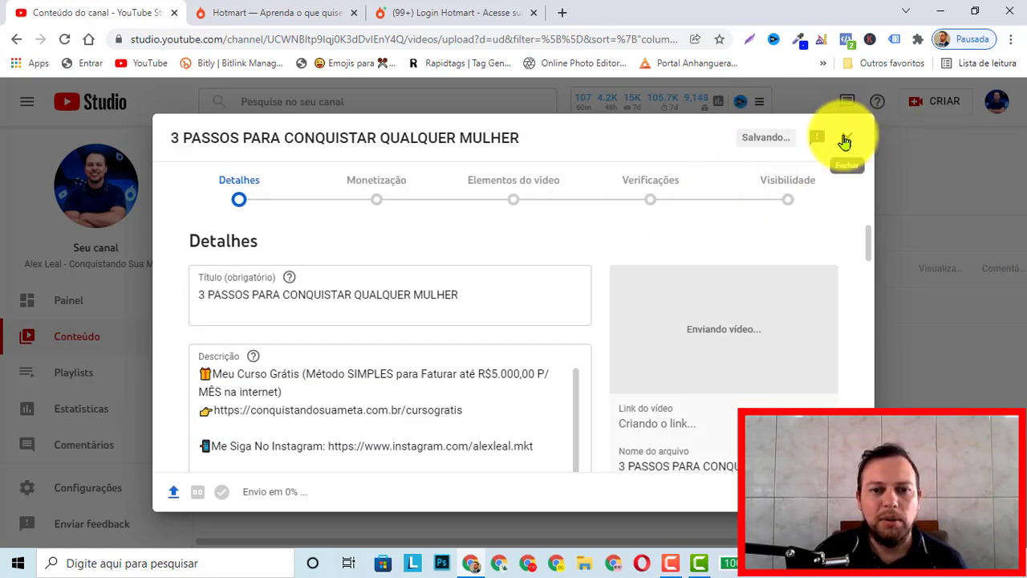
click(845, 141)
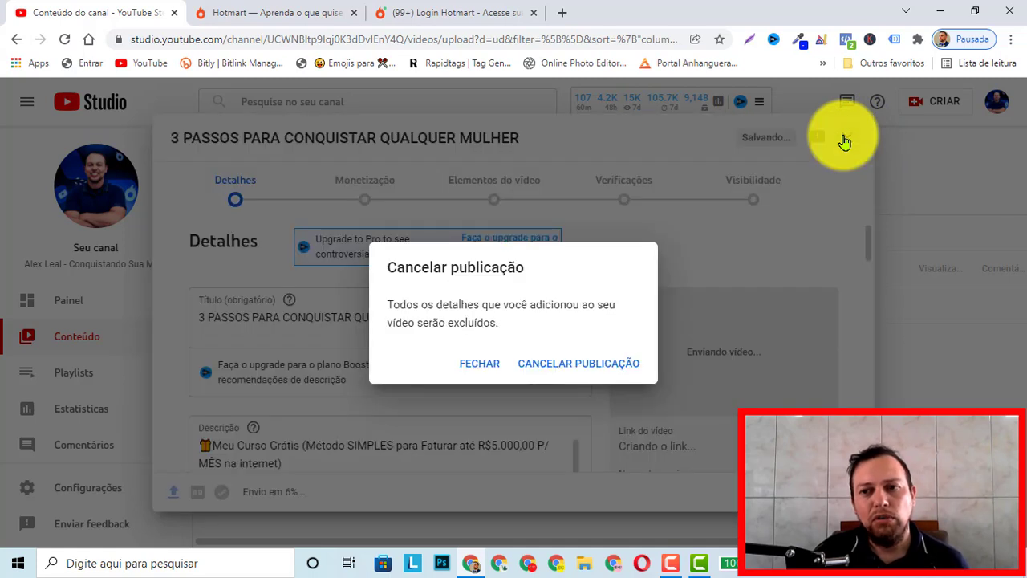
click(566, 365)
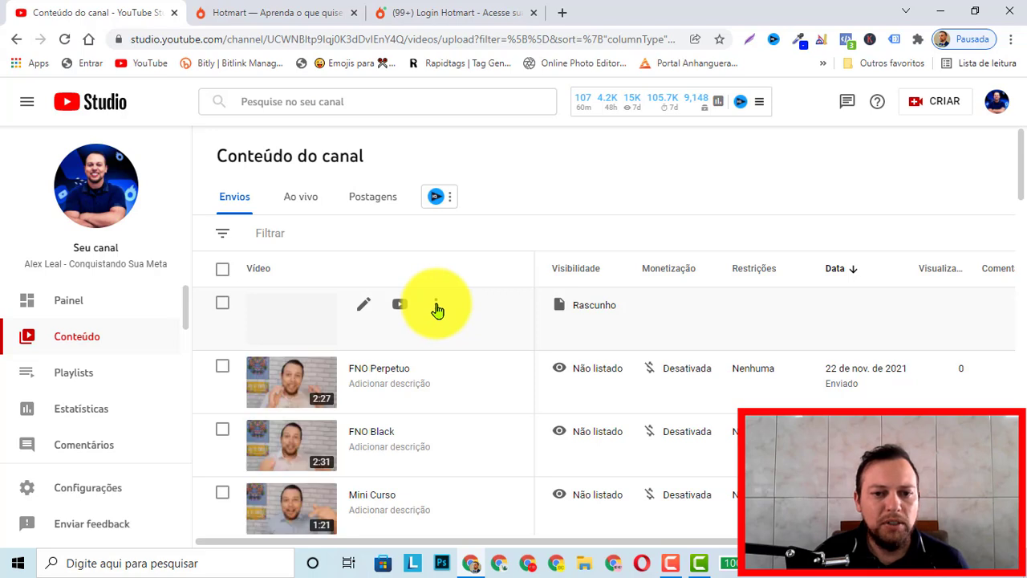
Permanently delete the draft video "3 PASSOS PARA CONQUISTAR QUALQUER MULHER" from the channel content.
click(435, 308)
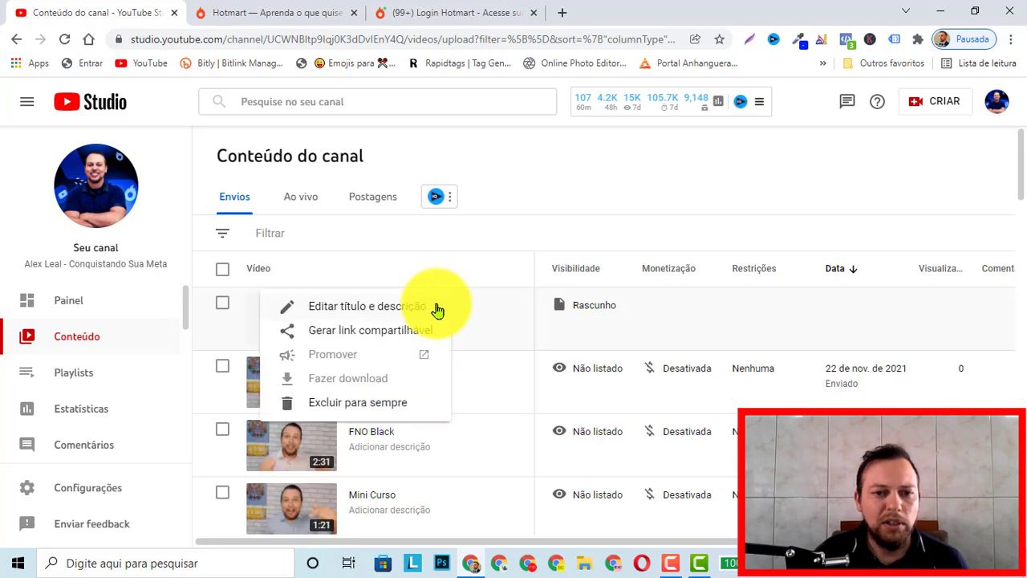
click(314, 404)
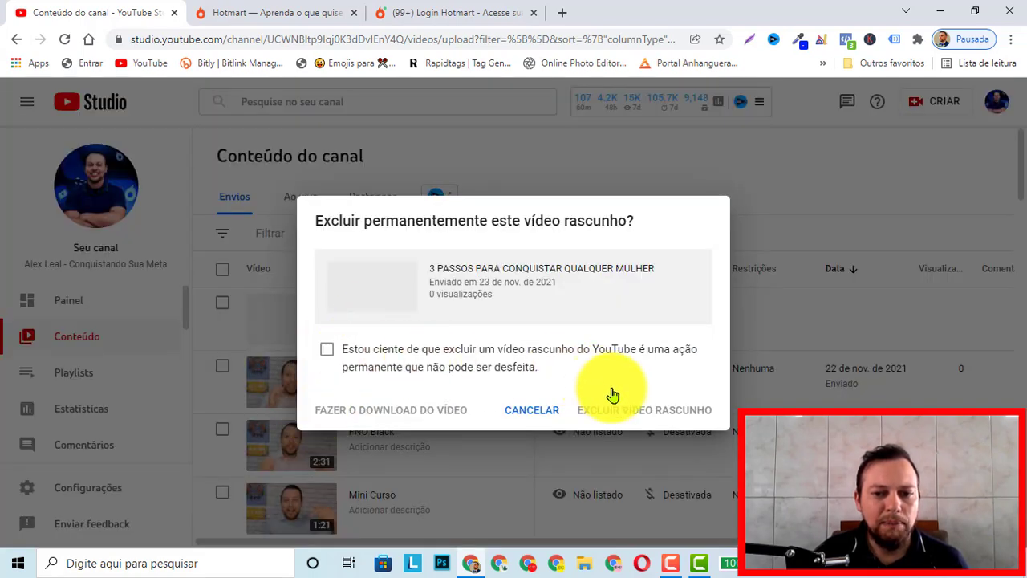
key(space)
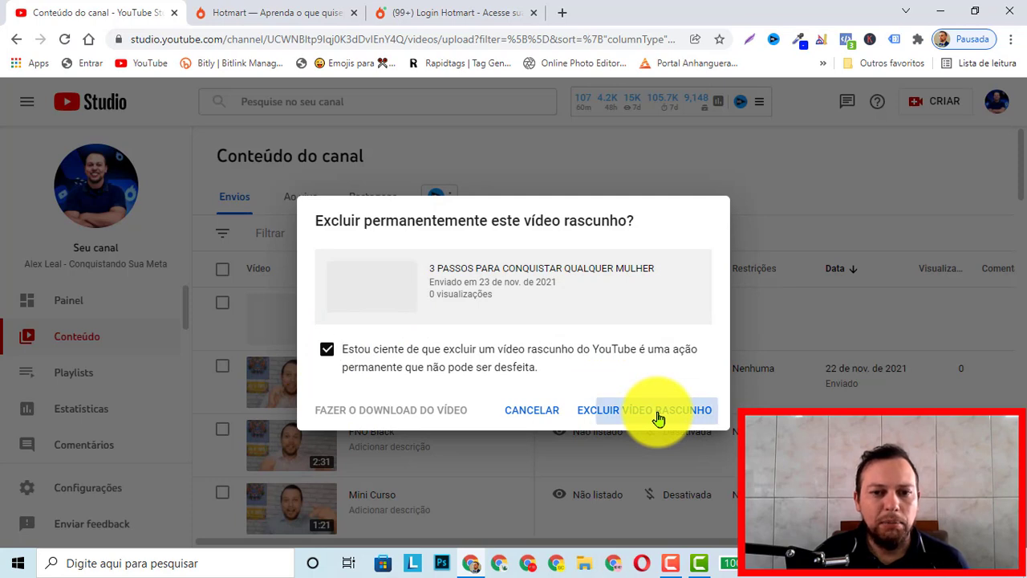
click(658, 419)
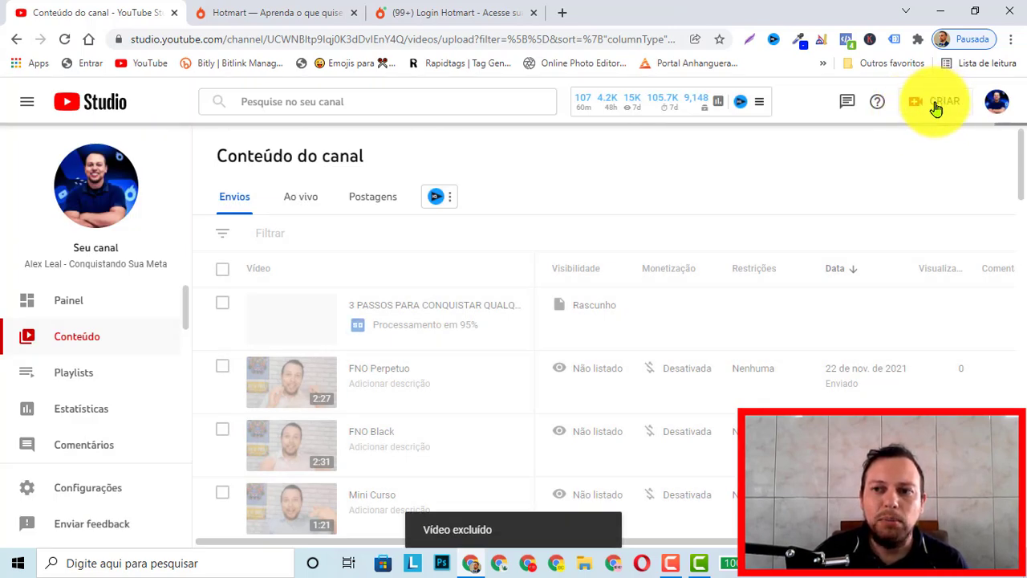
Start a new video upload in YouTube Studio and open the file selection in Downloads.
click(936, 106)
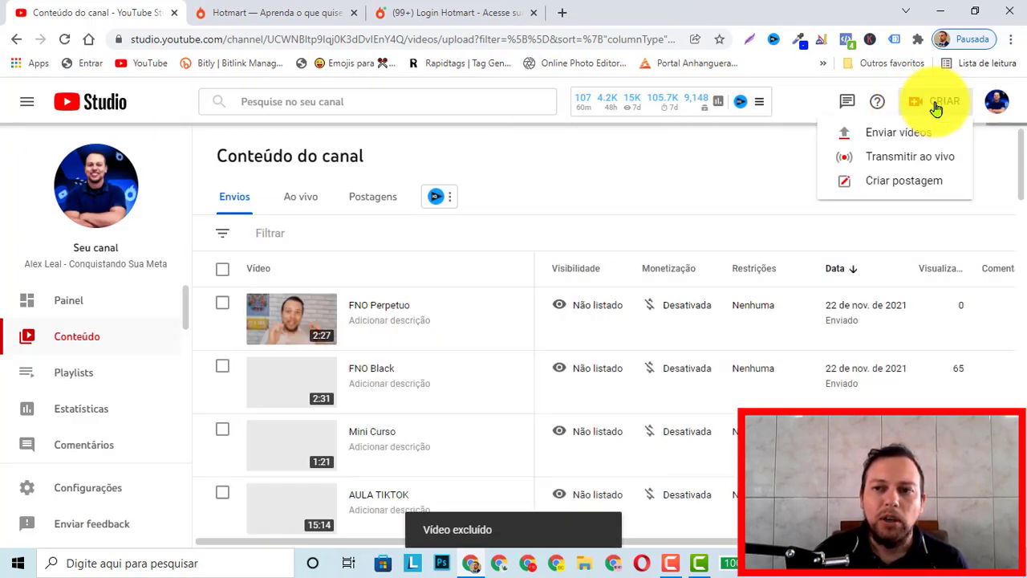
click(891, 133)
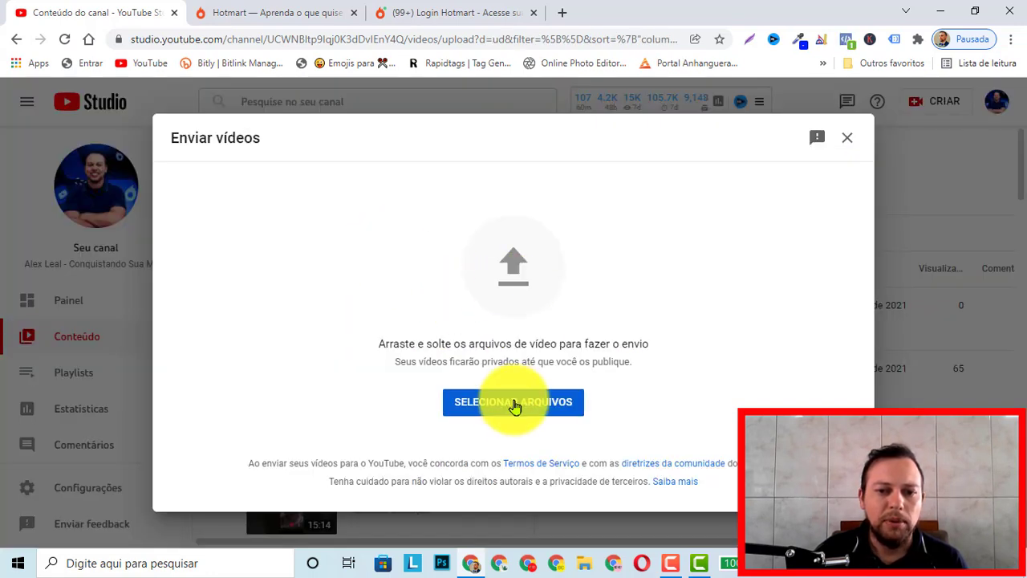
click(515, 405)
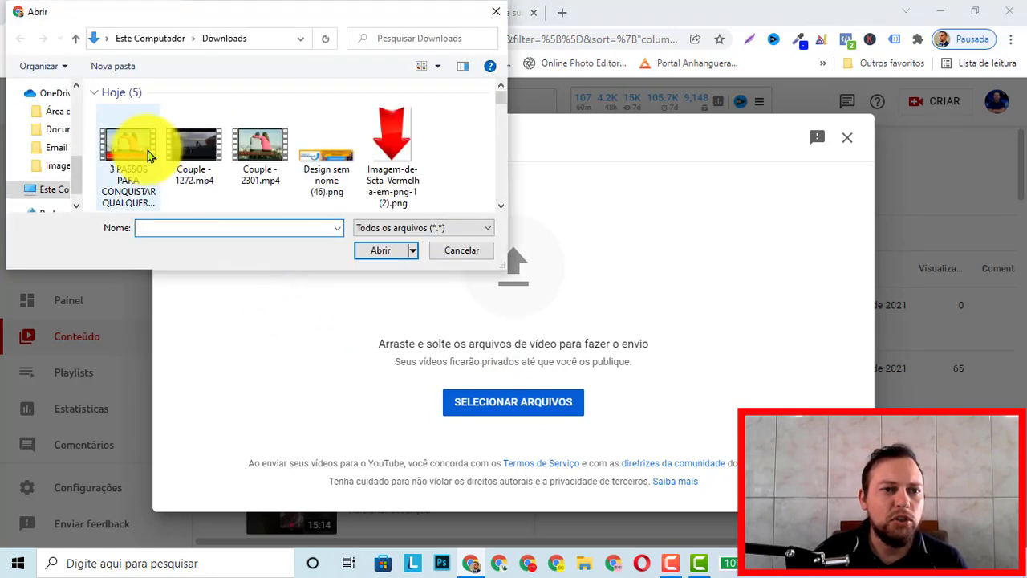
Copy the name of the "3 PASSOS PARA CONQUISTAR QUALQUER MULHER" video file without renaming it.
click(126, 178)
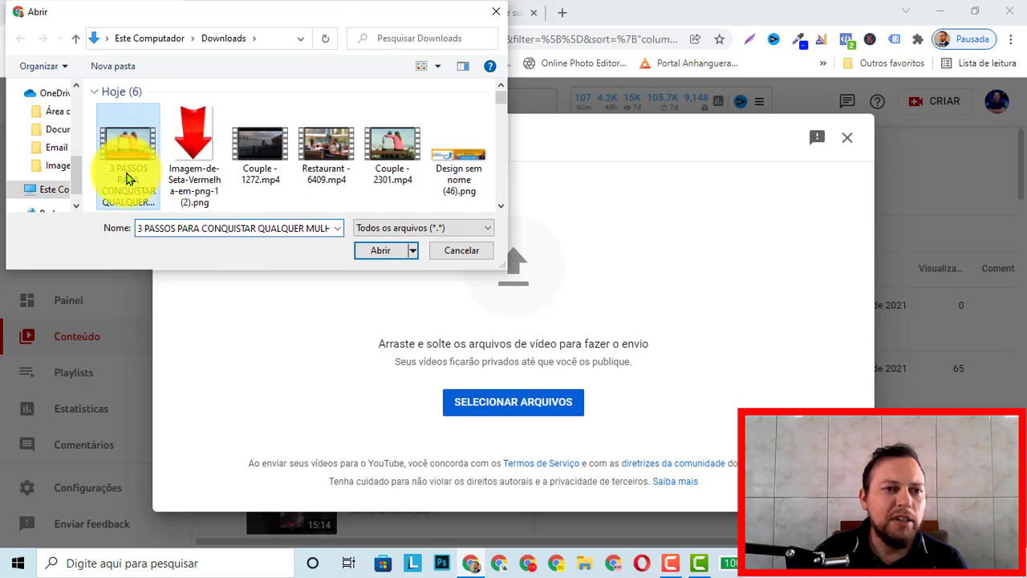
click(127, 178)
key(ctrl+c)
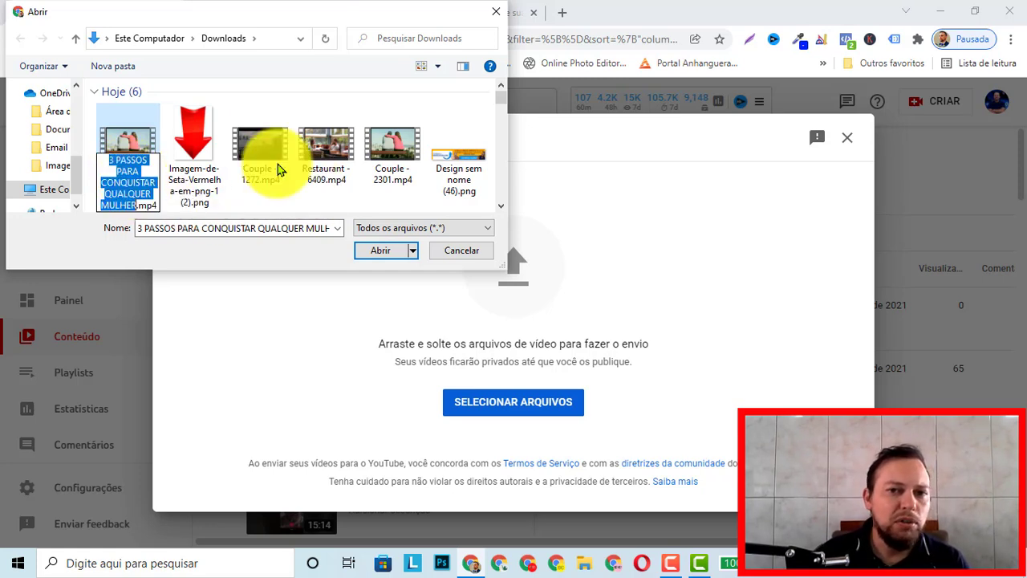
drag(462, 105, 133, 153)
click(133, 153)
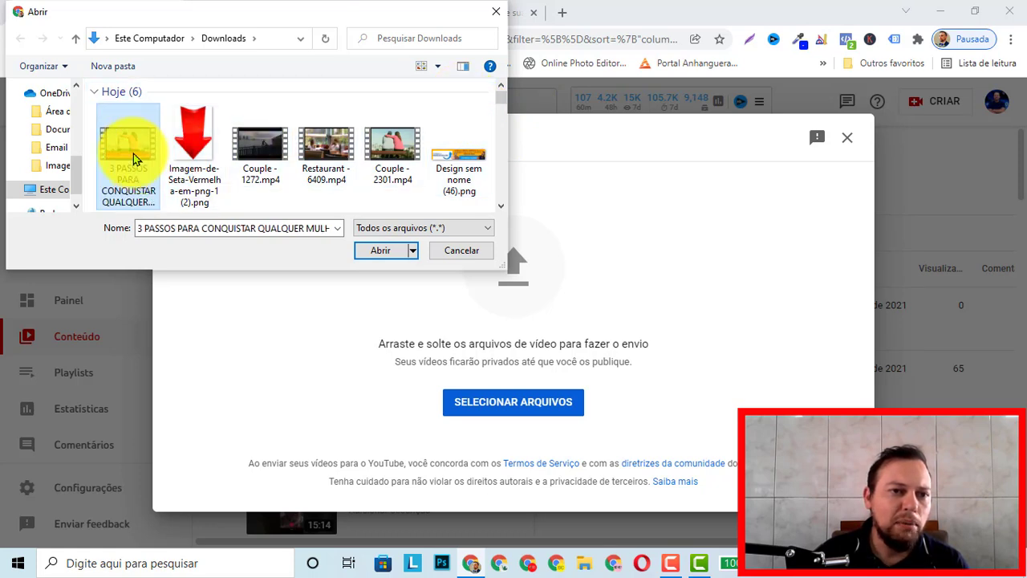
double_click(133, 153)
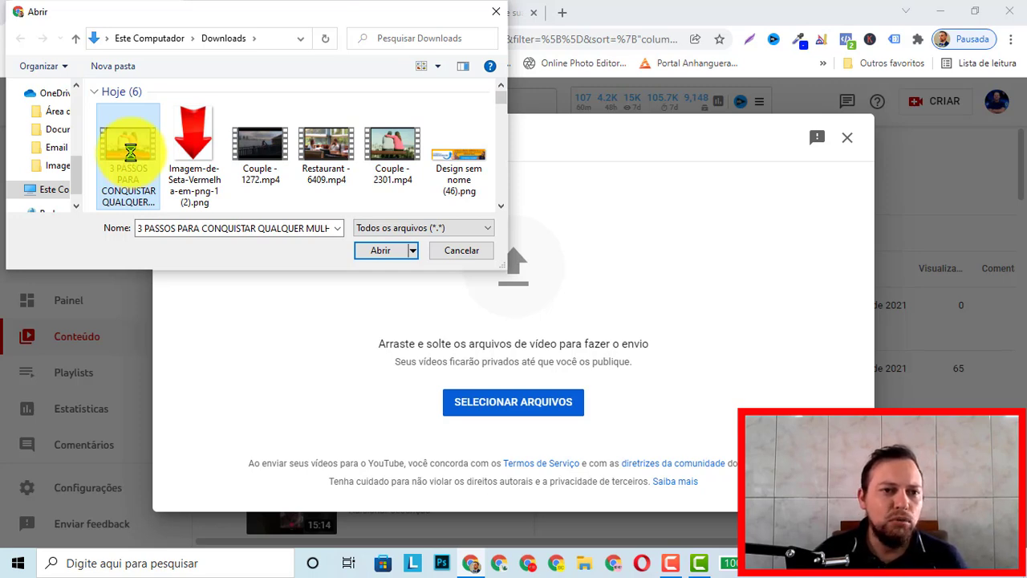
Set the Título in the video file's detailed properties to "3 PASSOS PARA CONQUISTAR QUALQUER MULHER".
right_click(130, 152)
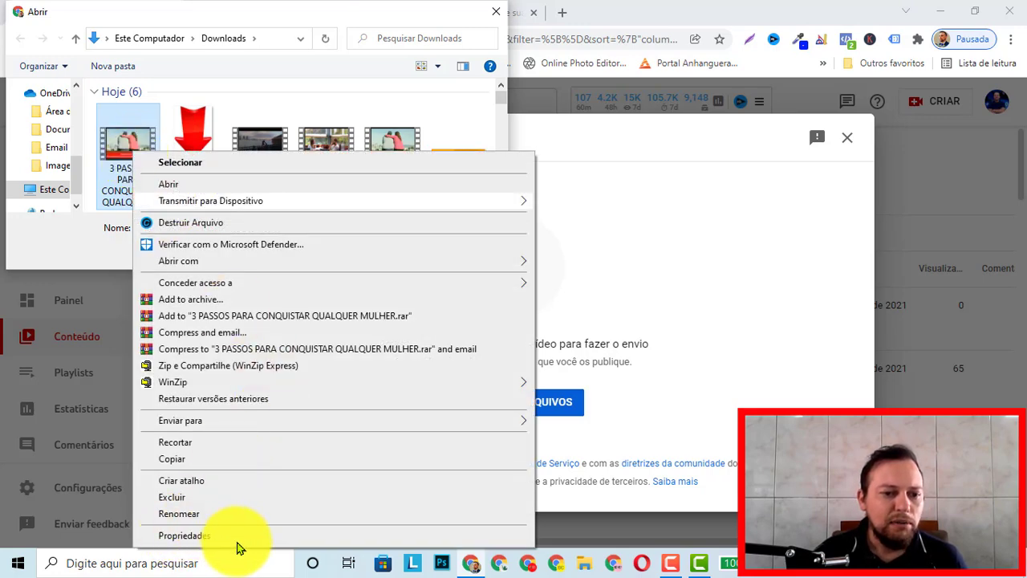
key(Escape)
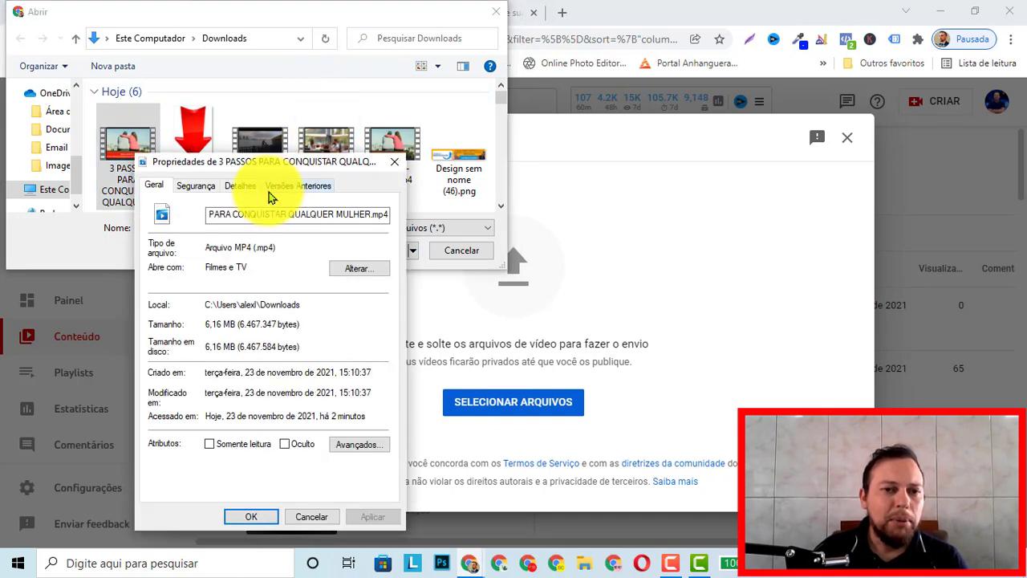
click(240, 187)
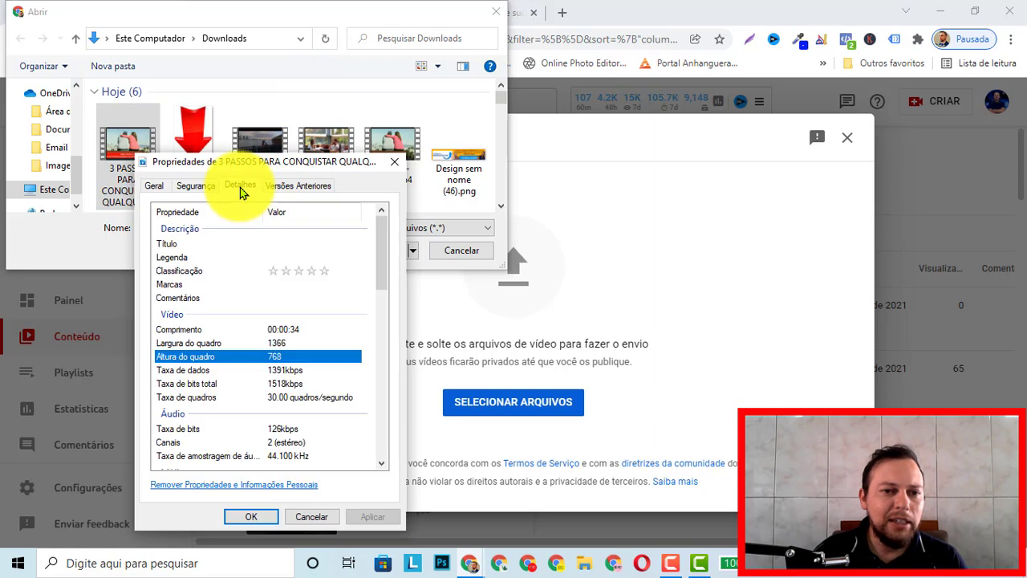
click(299, 249)
key(ctrl+v)
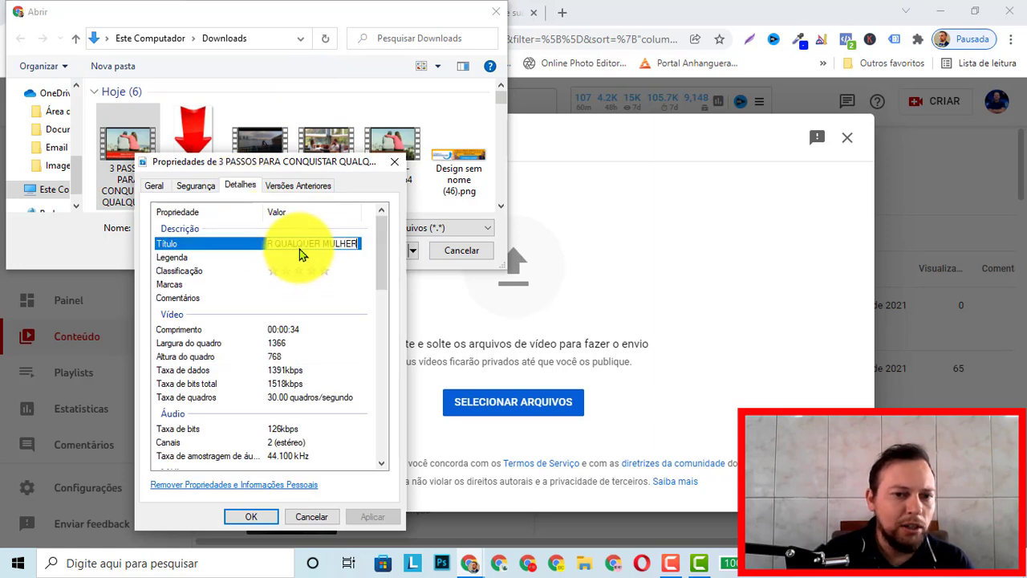
Set the video file's Legenda, Marcas and Comentários to "3 PASSOS PARA CONQUISTAR QUALQUER MULHER" and its Classificação to five stars.
key(Tab)
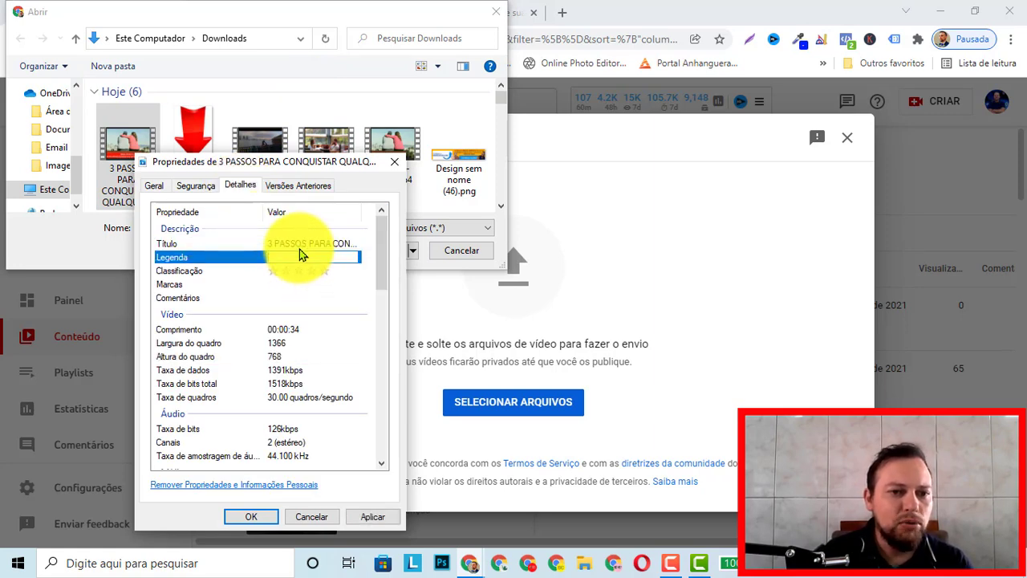
key(ctrl+v)
key(Tab)
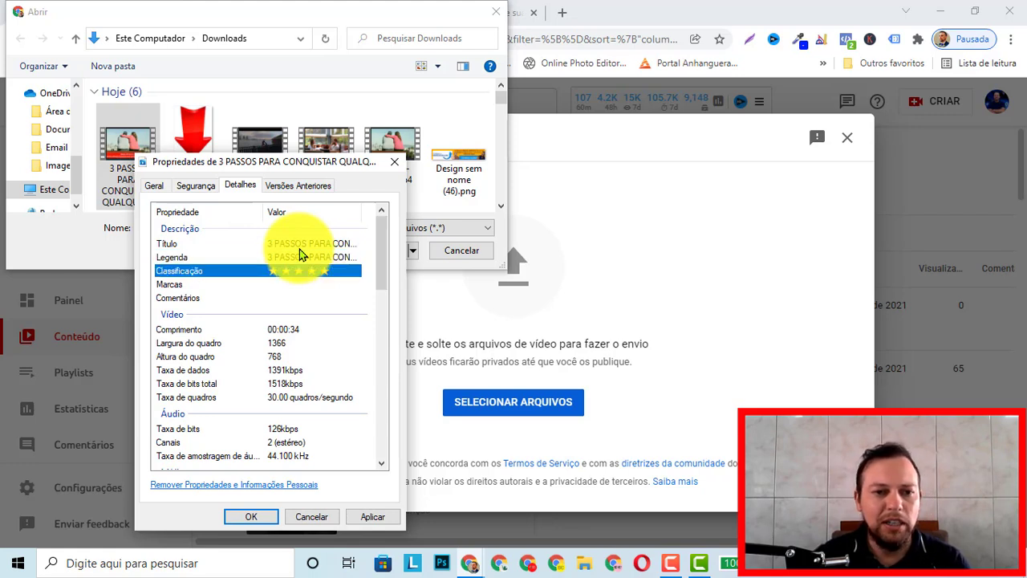
key(Down)
key(ctrl+v)
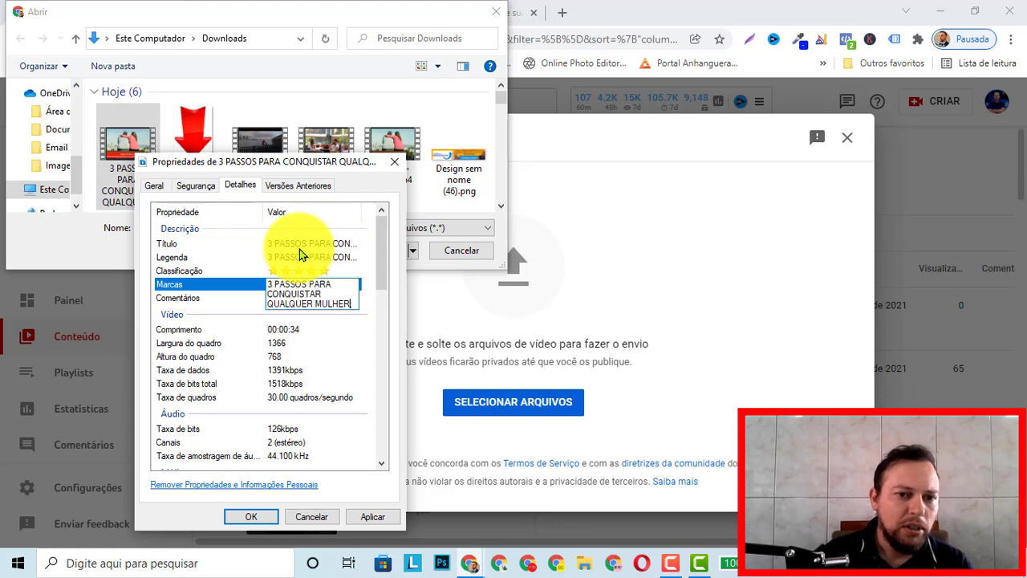
key(Return)
key(Down)
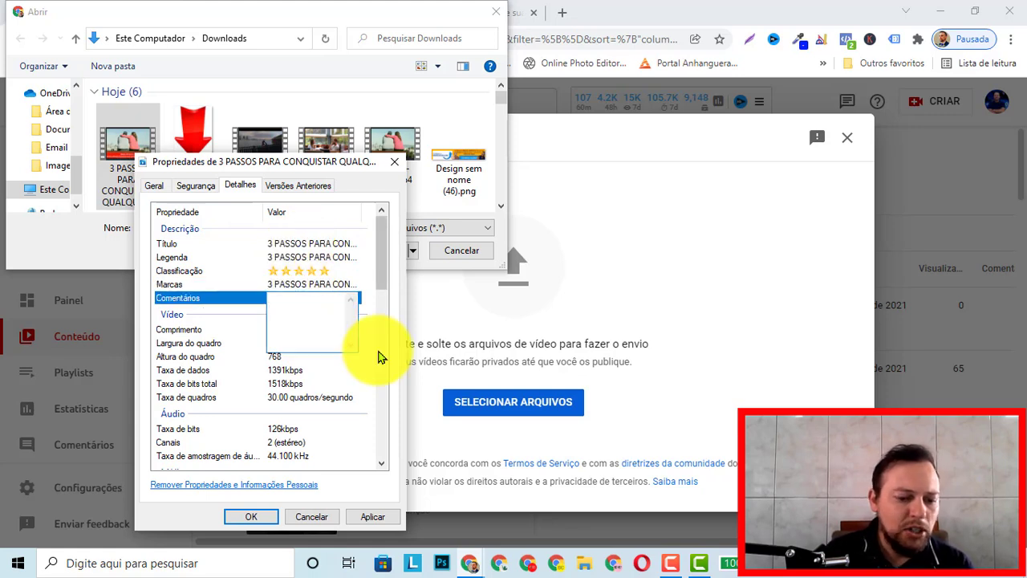
key(ctrl+v)
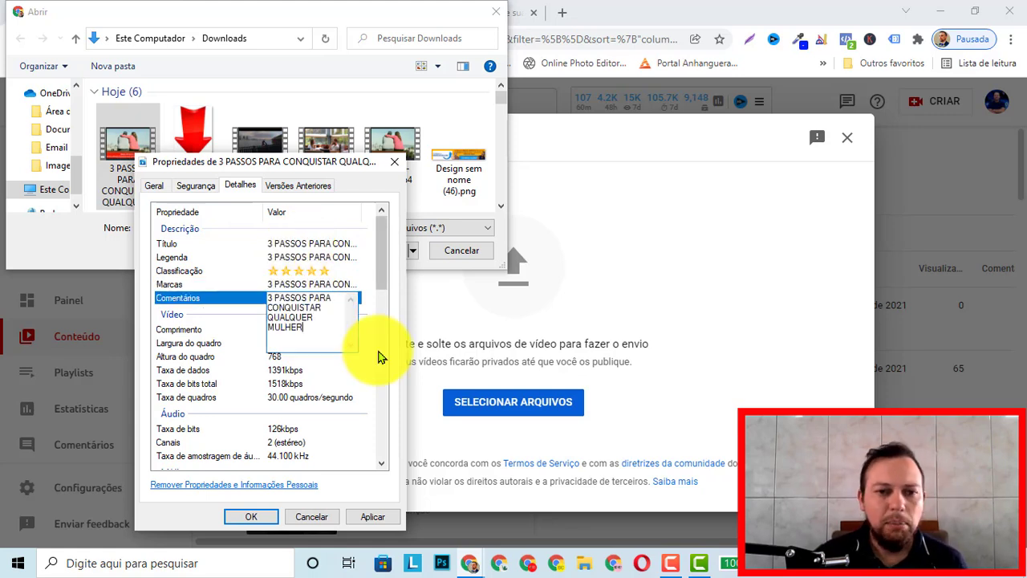
key(Return)
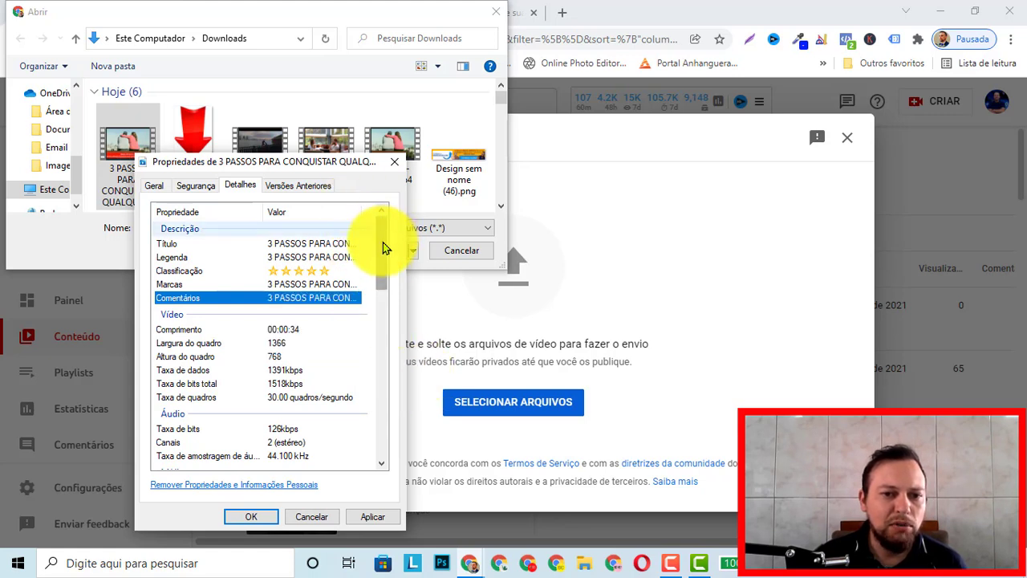
Apply the property changes to the video file and upload it.
click(374, 514)
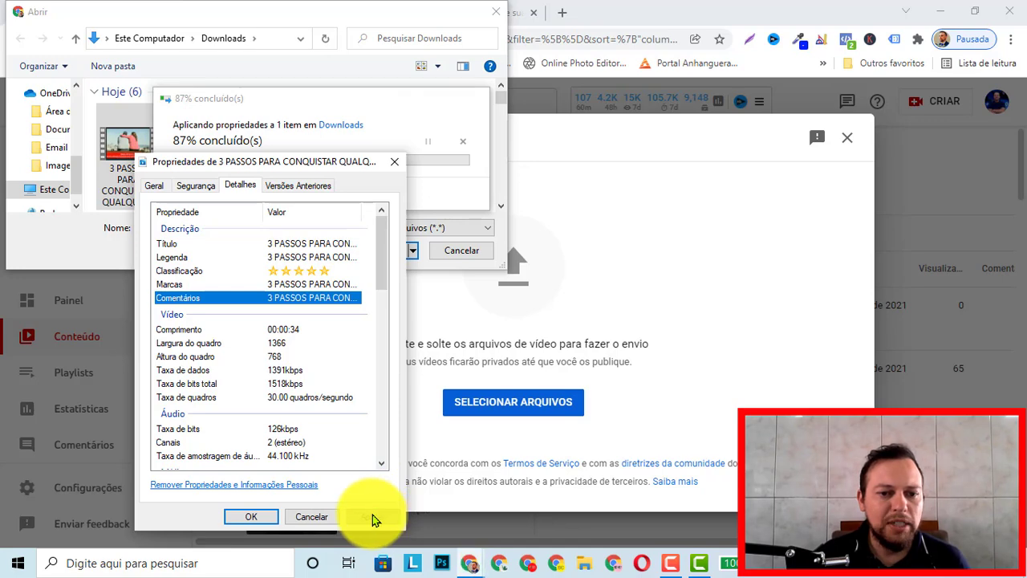
click(255, 518)
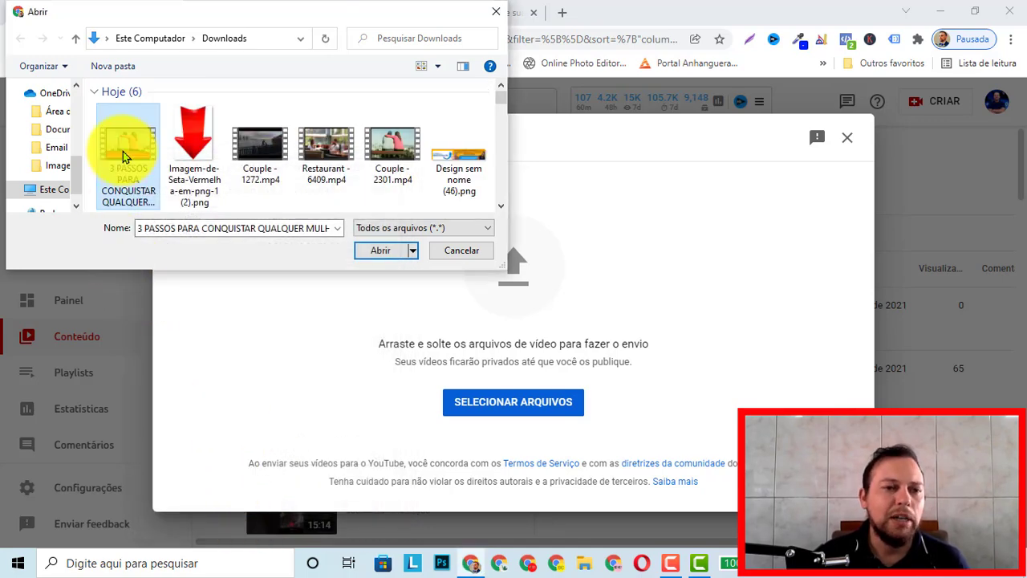
click(372, 257)
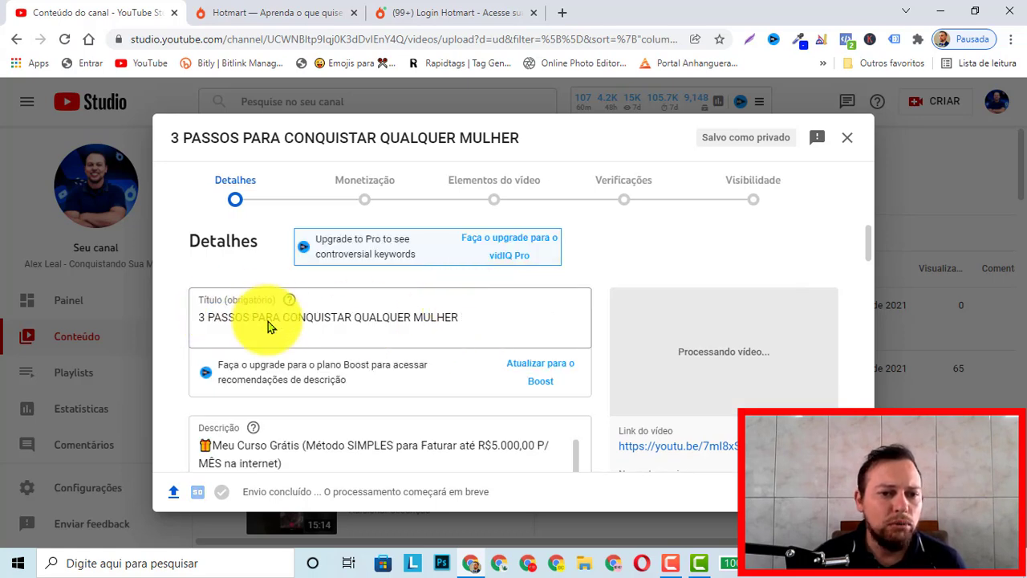
Insert a green circle emoji at the beginning of the uploaded video's title.
click(476, 317)
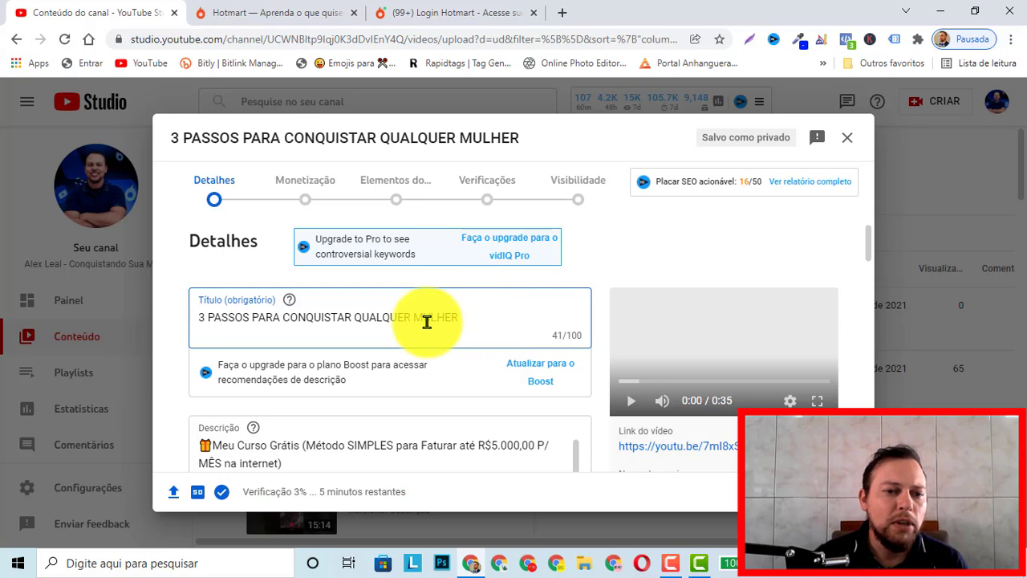
right_click(198, 311)
click(256, 87)
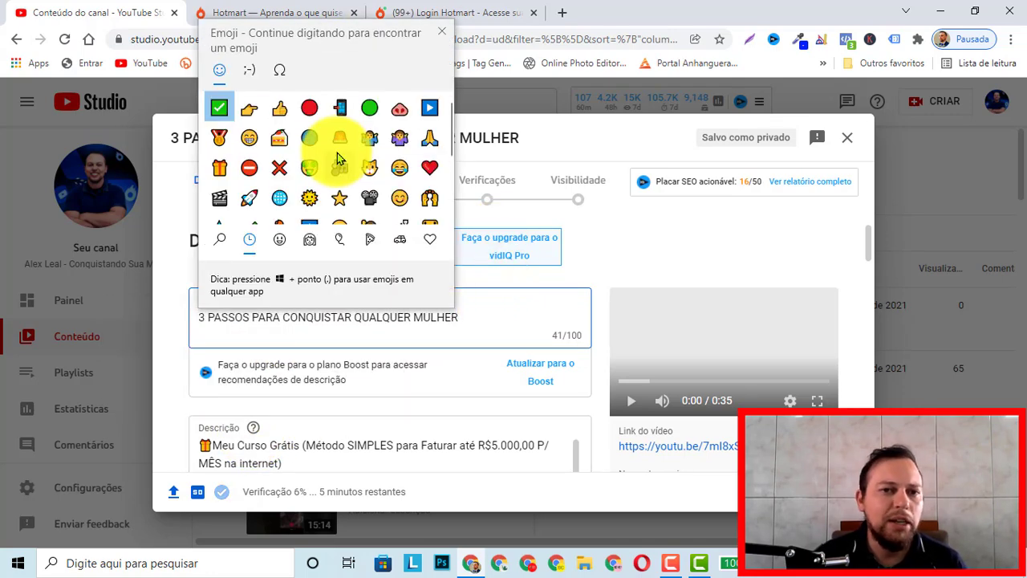
click(370, 110)
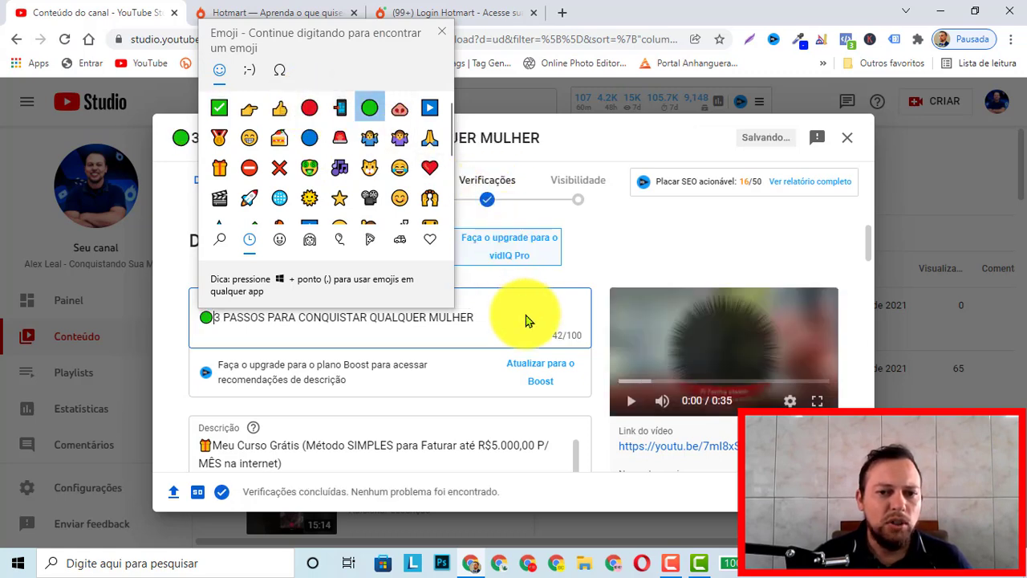
key(Escape)
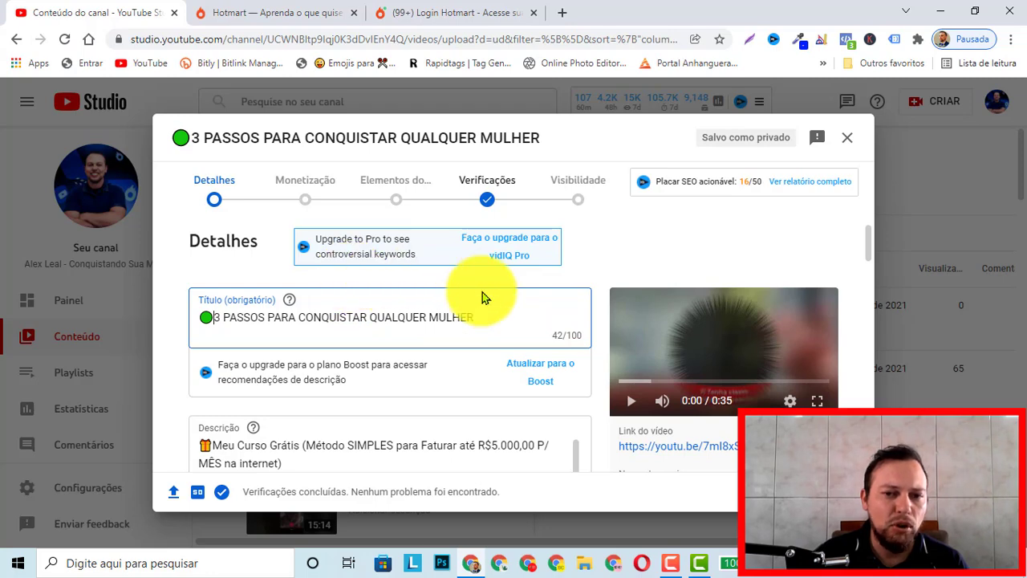
Delete all of the default text in the video's description.
scroll(285, 294, down, 1)
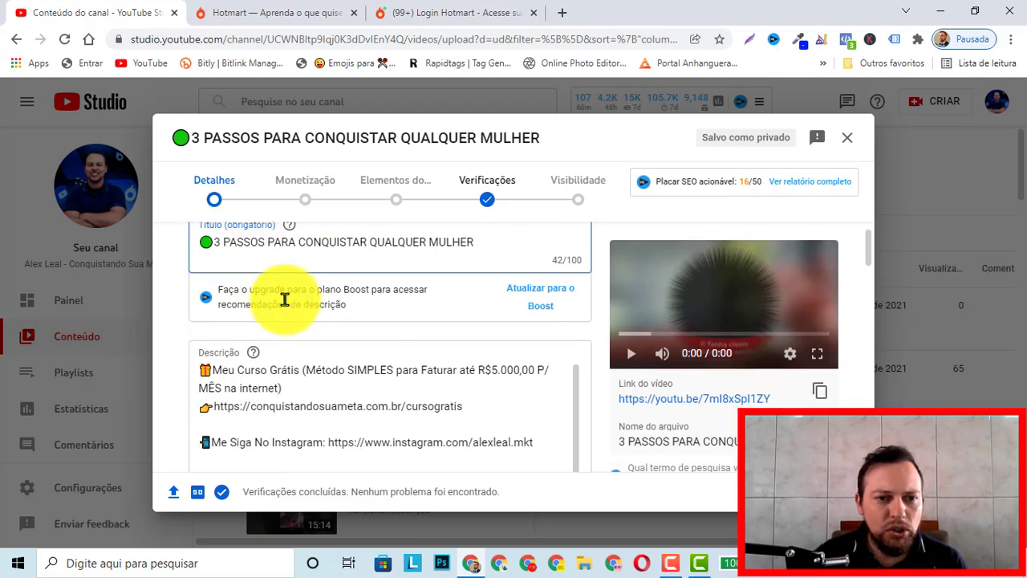
click(289, 399)
key(ctrl+a)
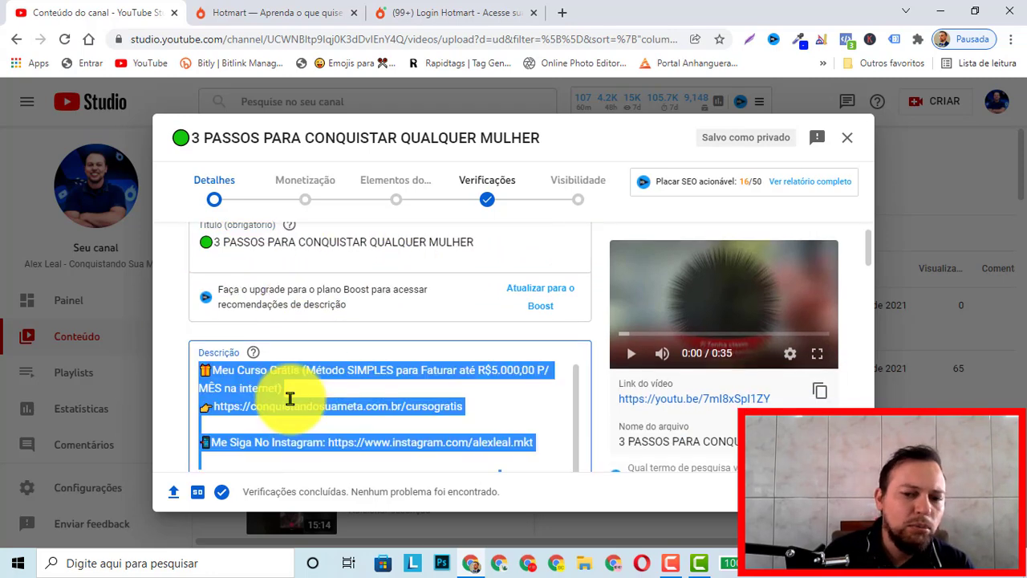
key(BackSpace)
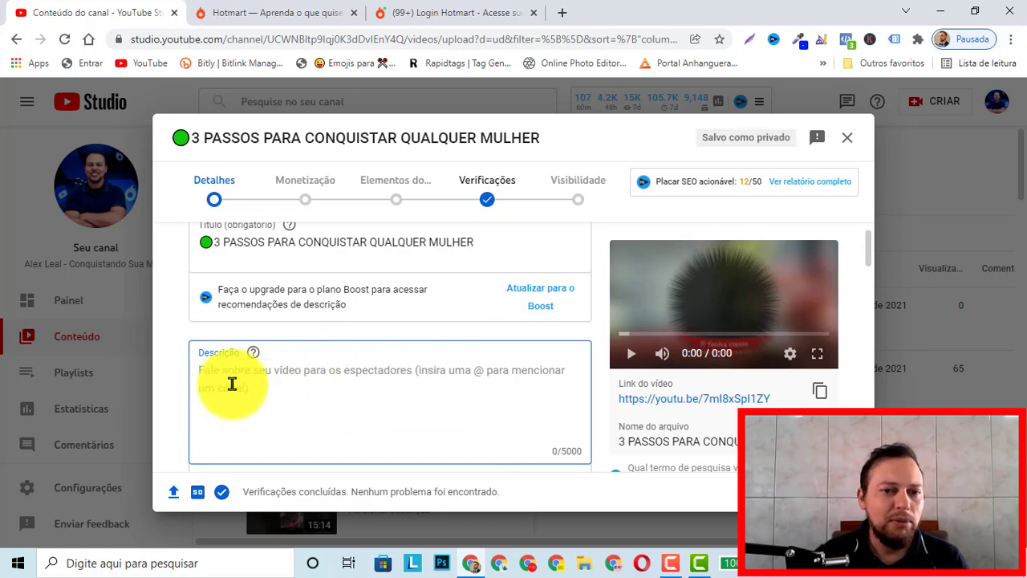
Play the end of the video preview and pause it on the closing call to action.
click(825, 335)
click(632, 353)
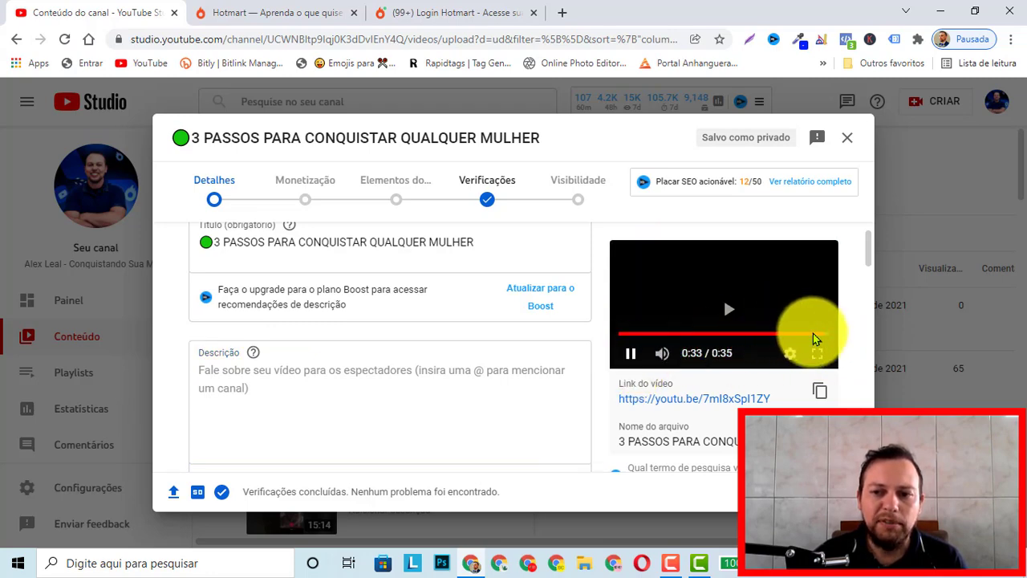
click(631, 354)
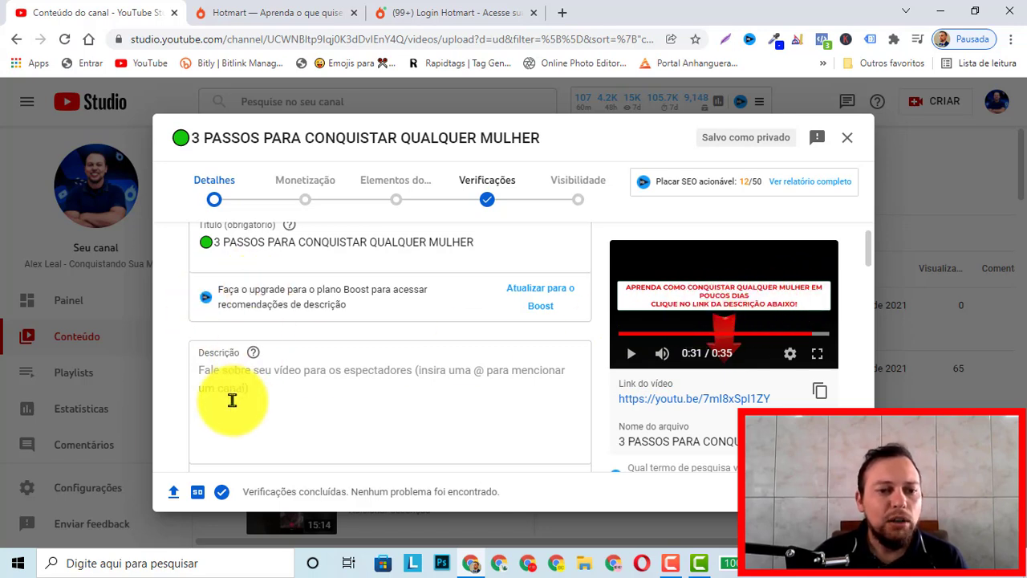
Write "APRENDA COMO CONQUISTAR UMA MULHER EM POUCOS DIAS (CLIQUE ABAIXO)" as the video's description.
click(275, 383)
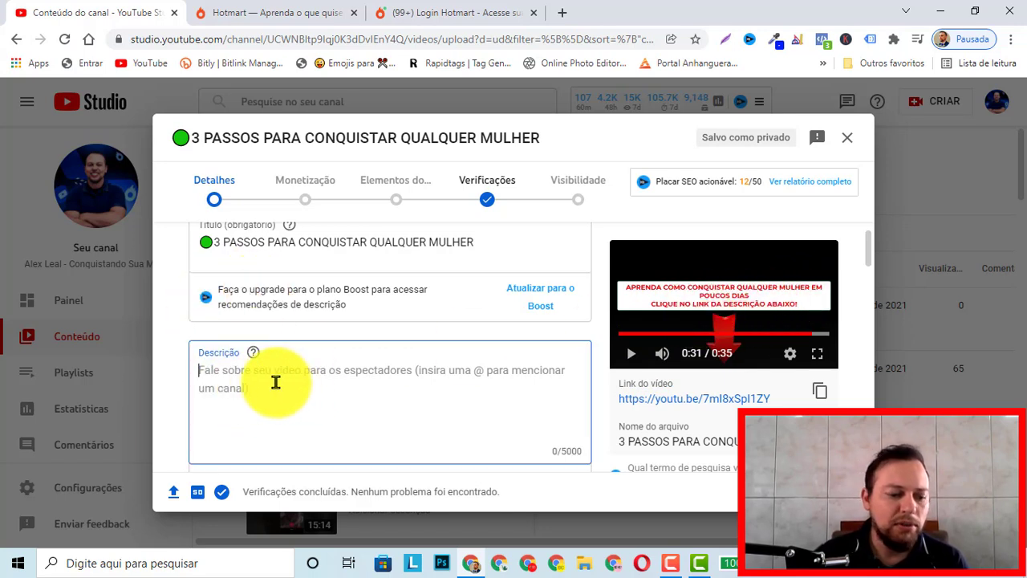
text(A)
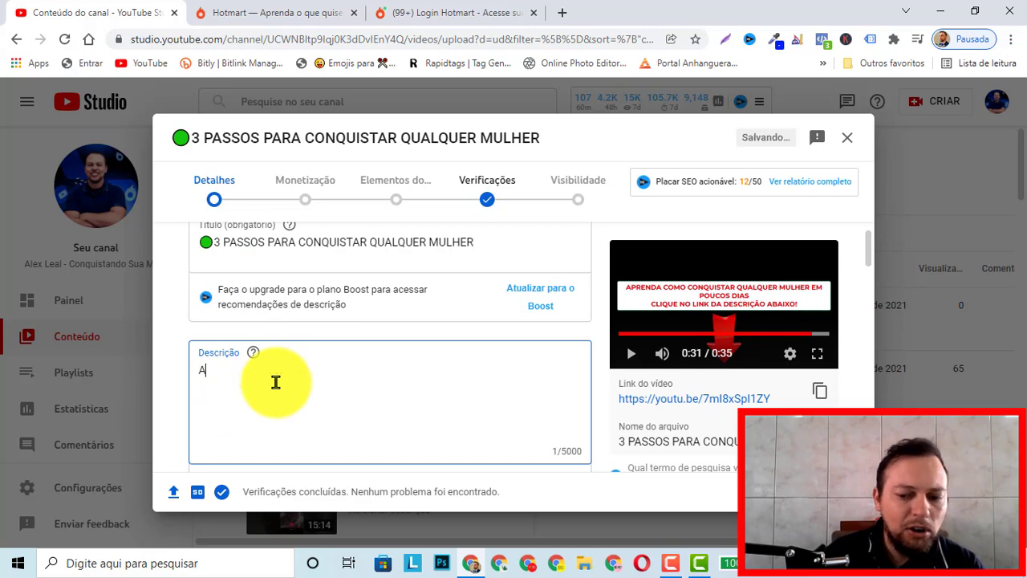
text(PRENS)
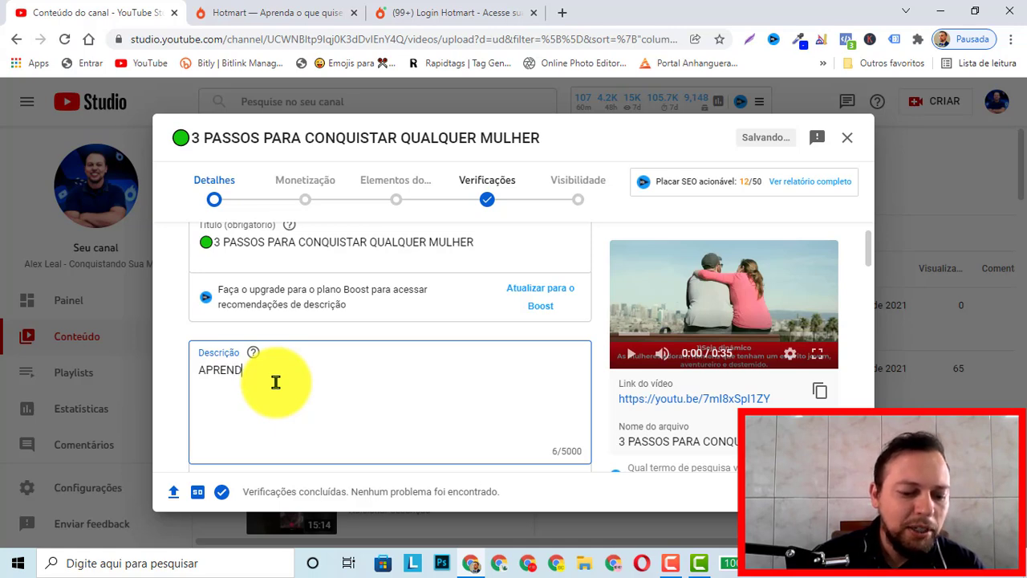
text(A COMO CO)
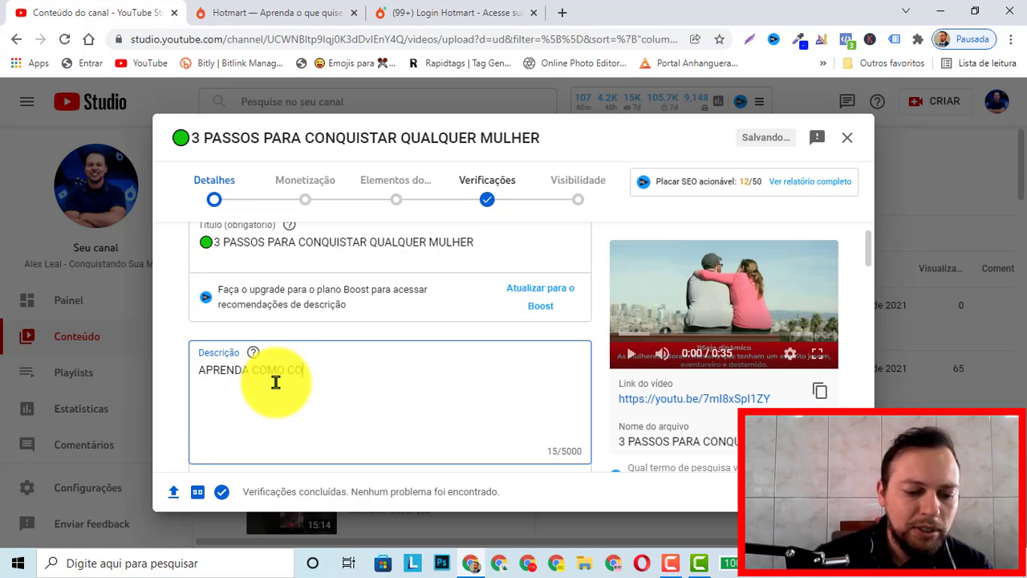
text(NQUISTAR U)
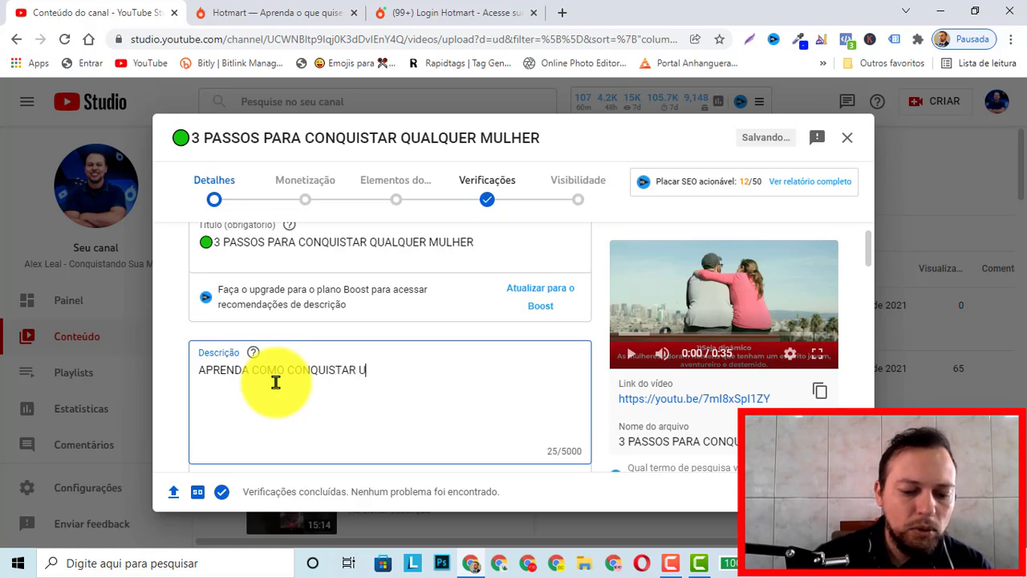
text(MA MULHE)
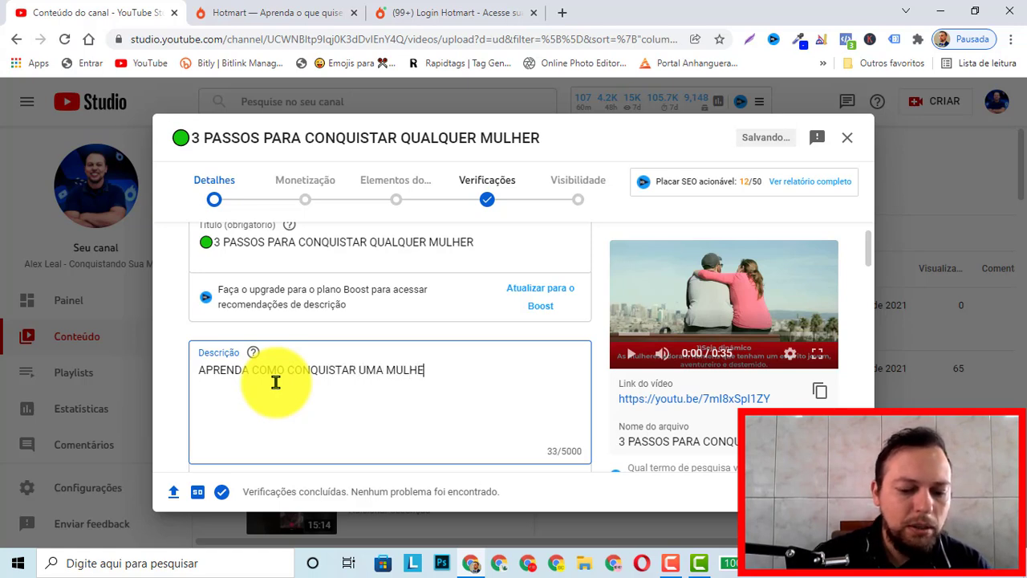
text(R EM POUC)
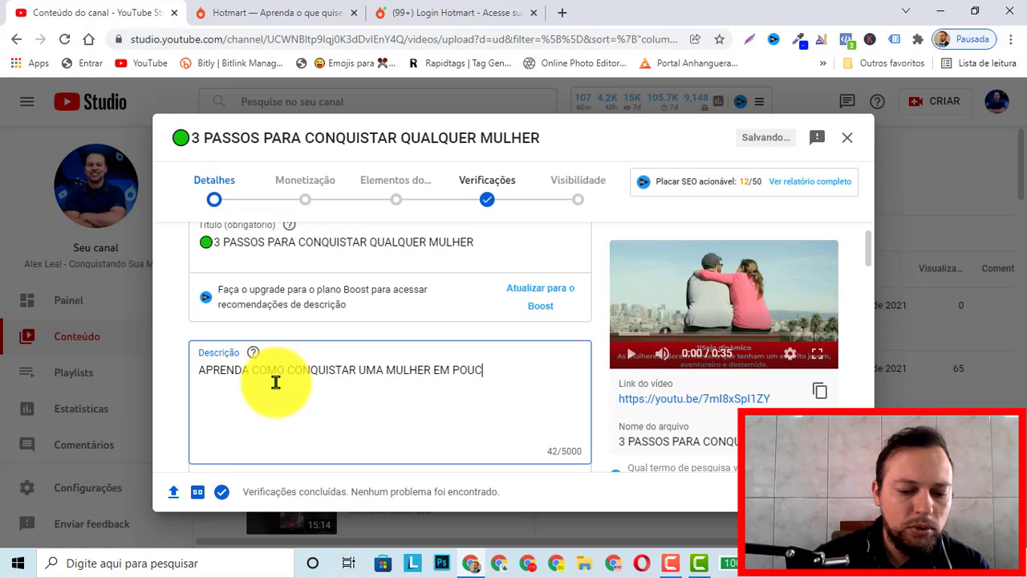
text(OS DI)
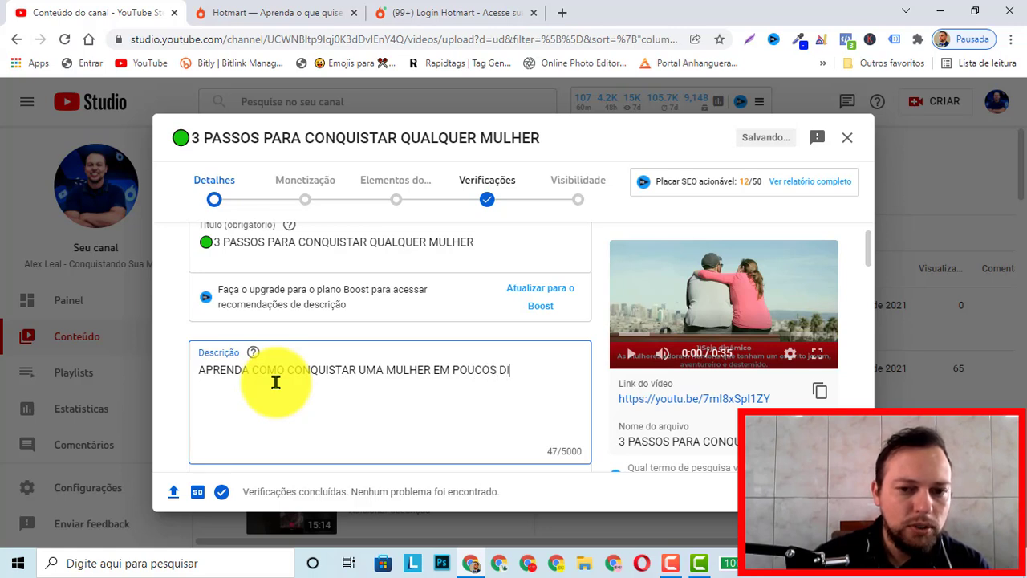
text(AS)
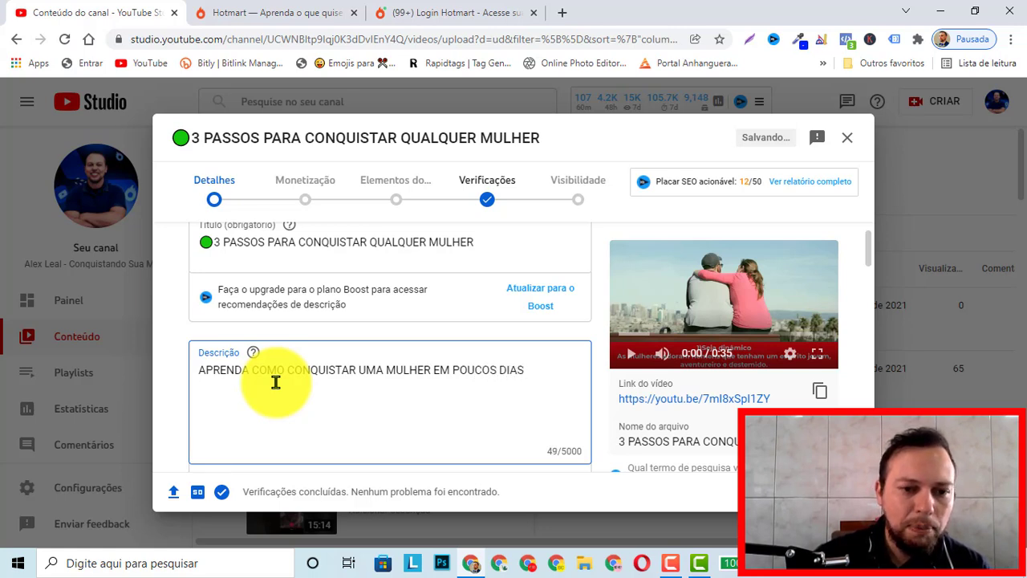
text(M)
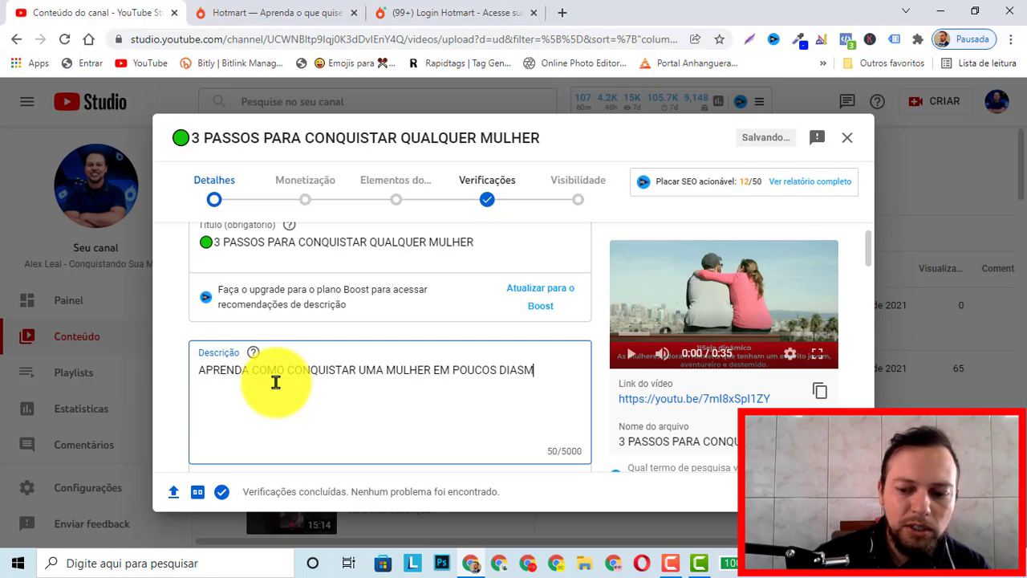
key(BackSpace)
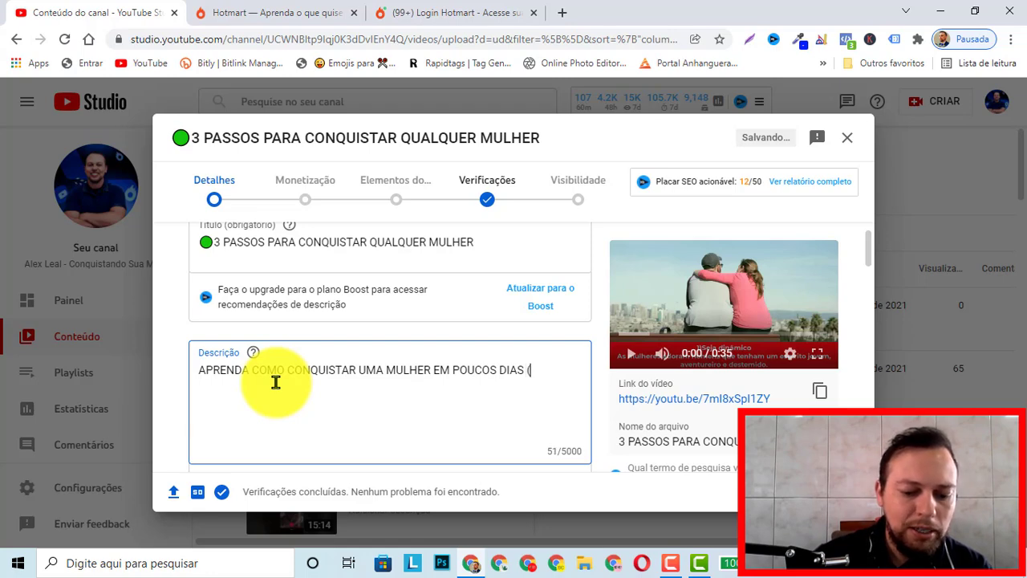
text((CLIQUE )
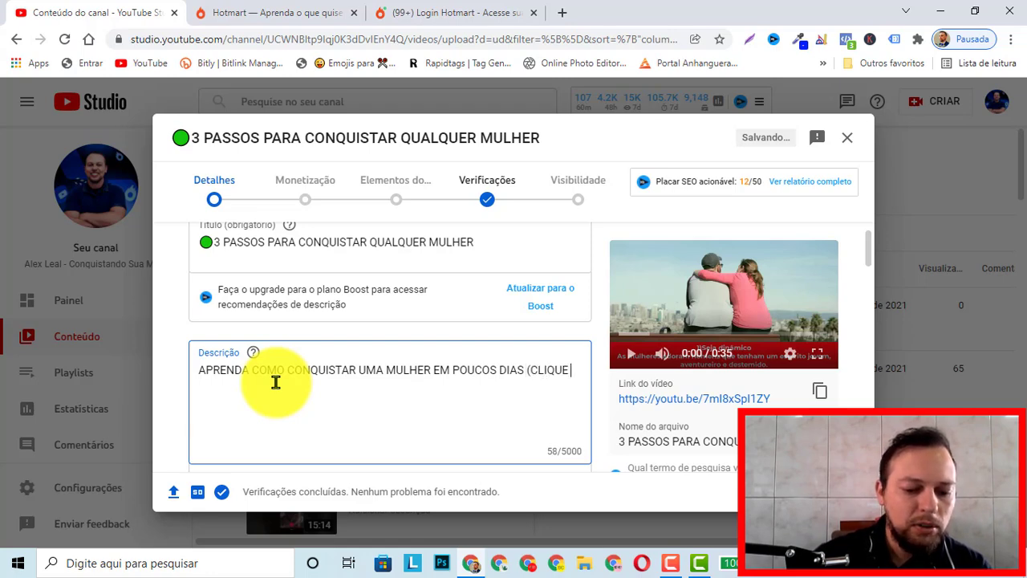
text(ABAIXO)
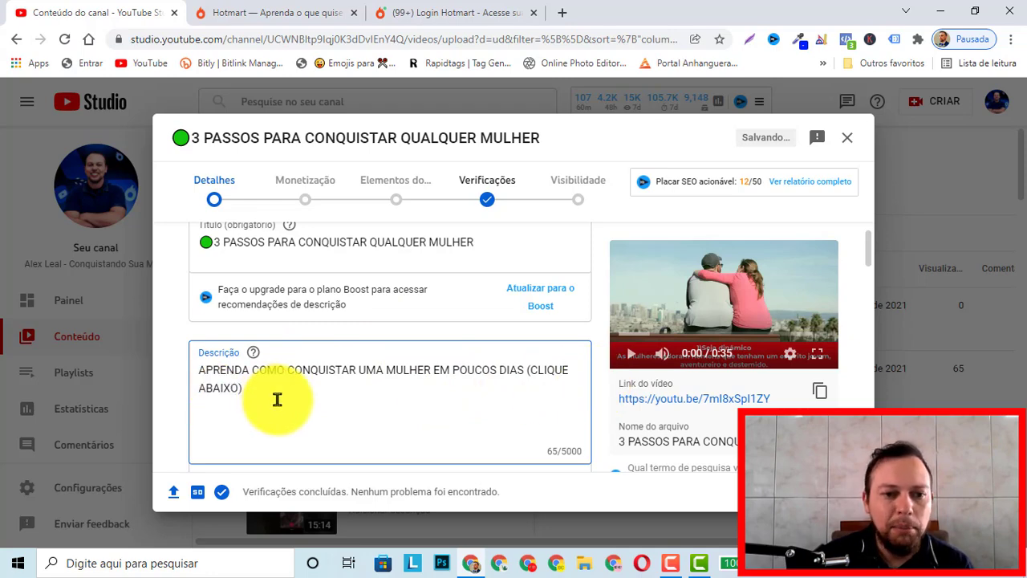
Insert a pointing-hand emoji on a new line below the description text.
right_click(211, 401)
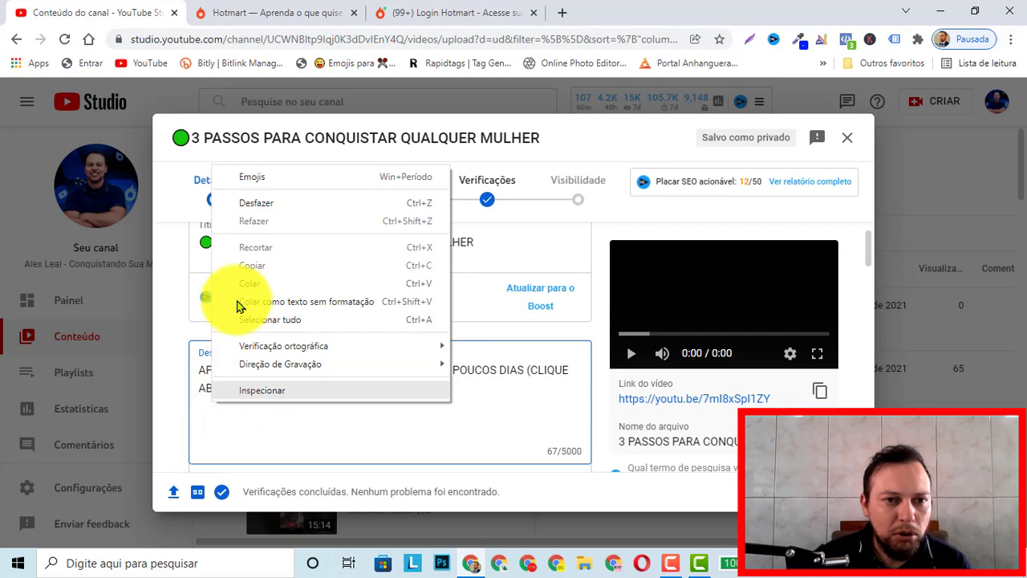
click(255, 176)
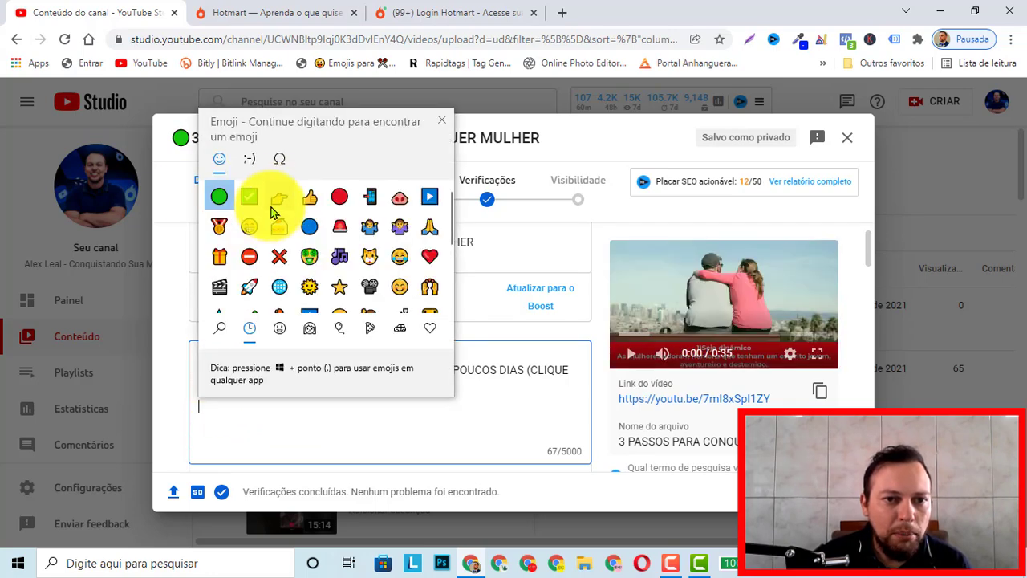
click(279, 198)
click(229, 417)
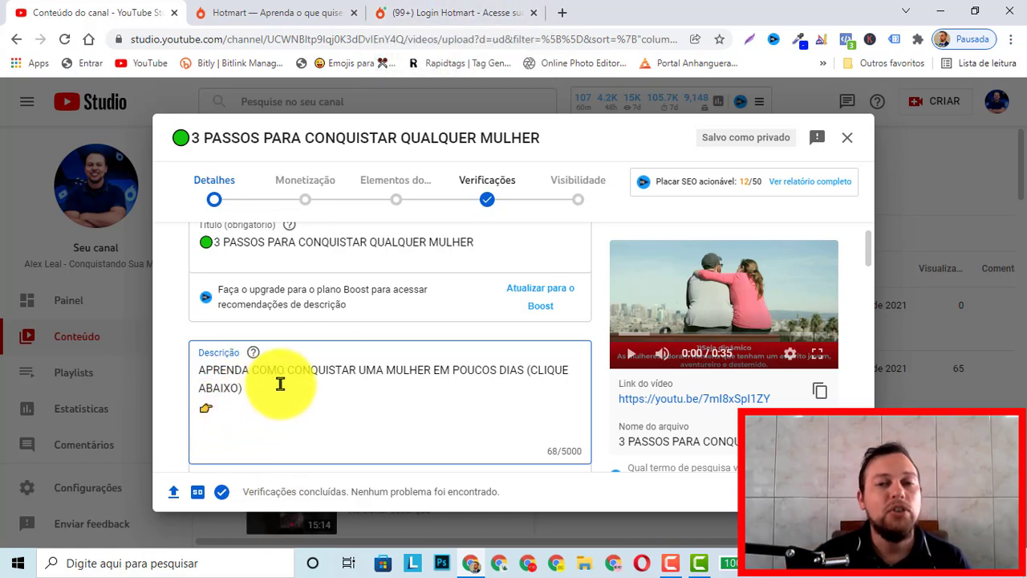
Switch to Hotmart's affiliate marketplace and filter the products by affiliation type "Afiliação com um clique".
click(426, 15)
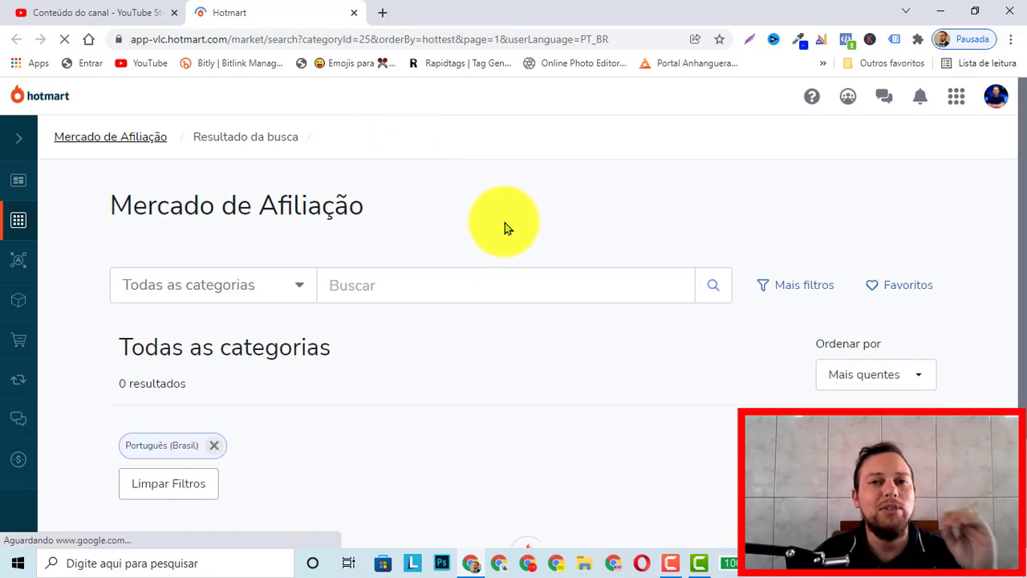
scroll(505, 223, down, 5)
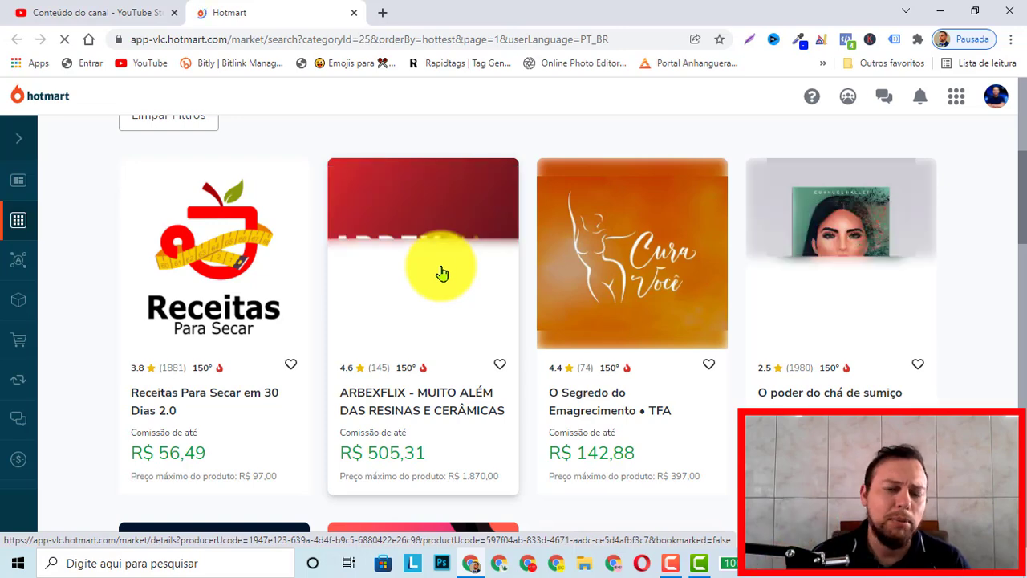
scroll(482, 324, up, 5)
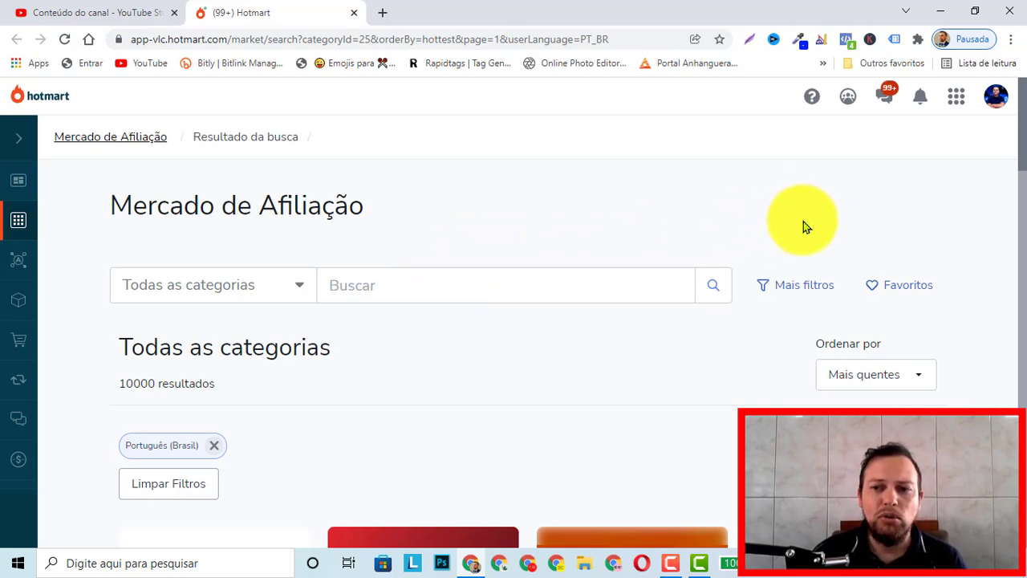
click(775, 289)
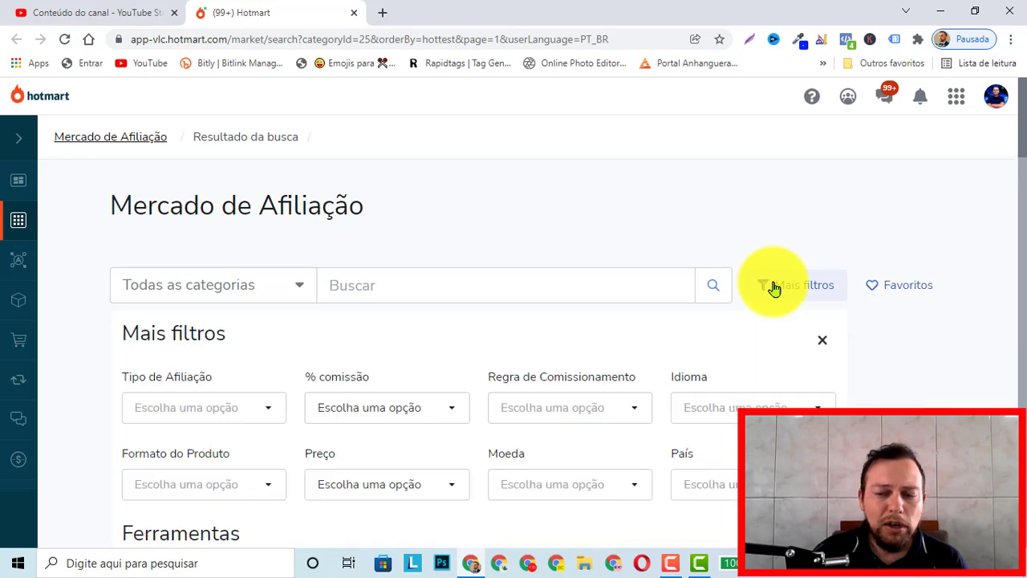
scroll(294, 375, down, 1)
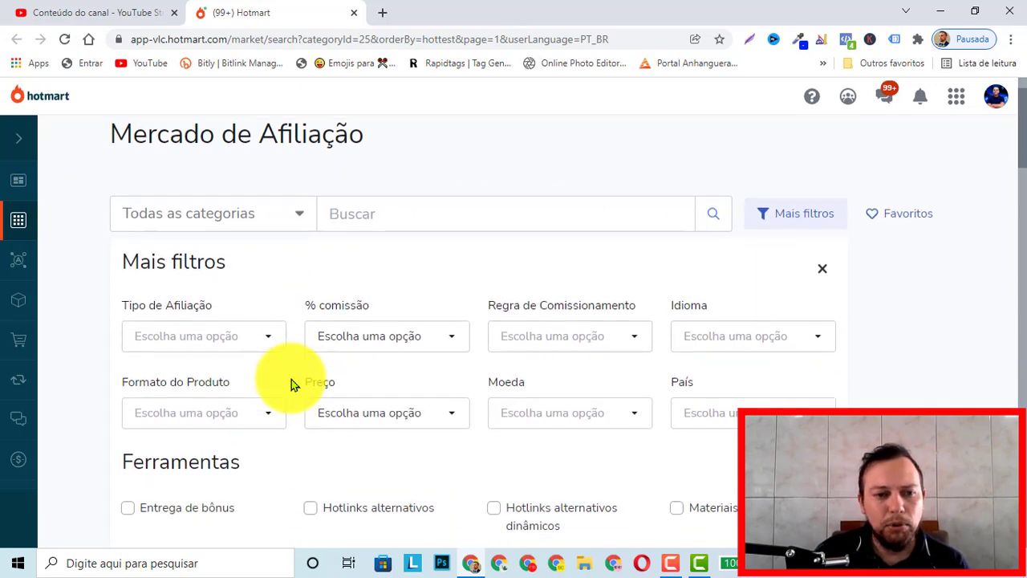
click(224, 331)
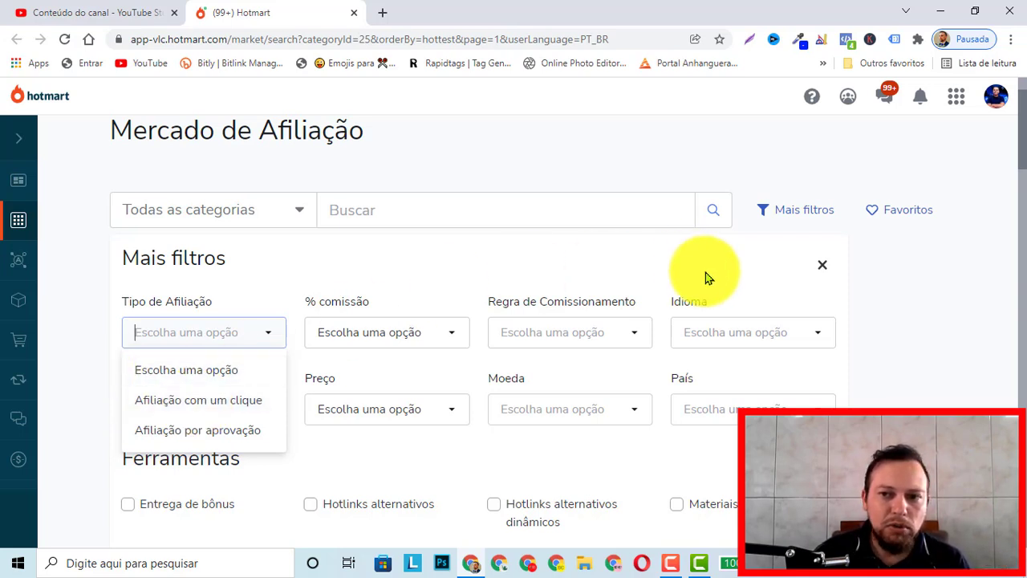
click(172, 406)
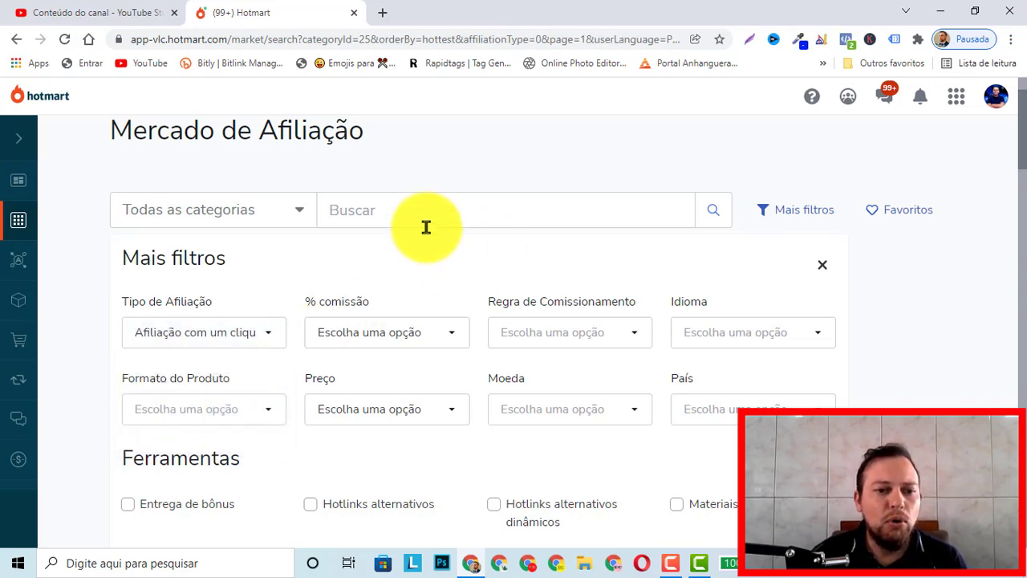
scroll(394, 265, down, 2)
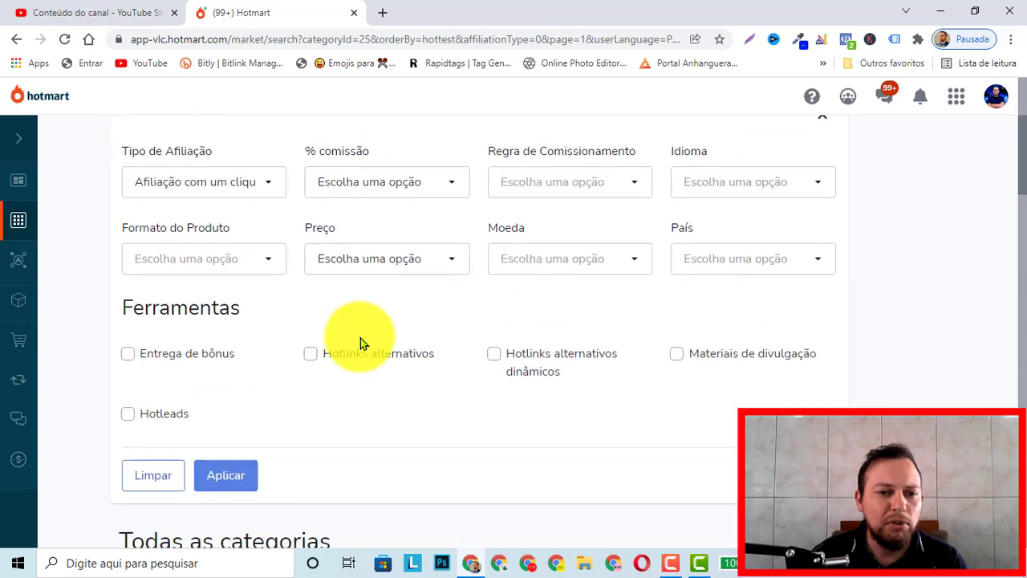
click(235, 476)
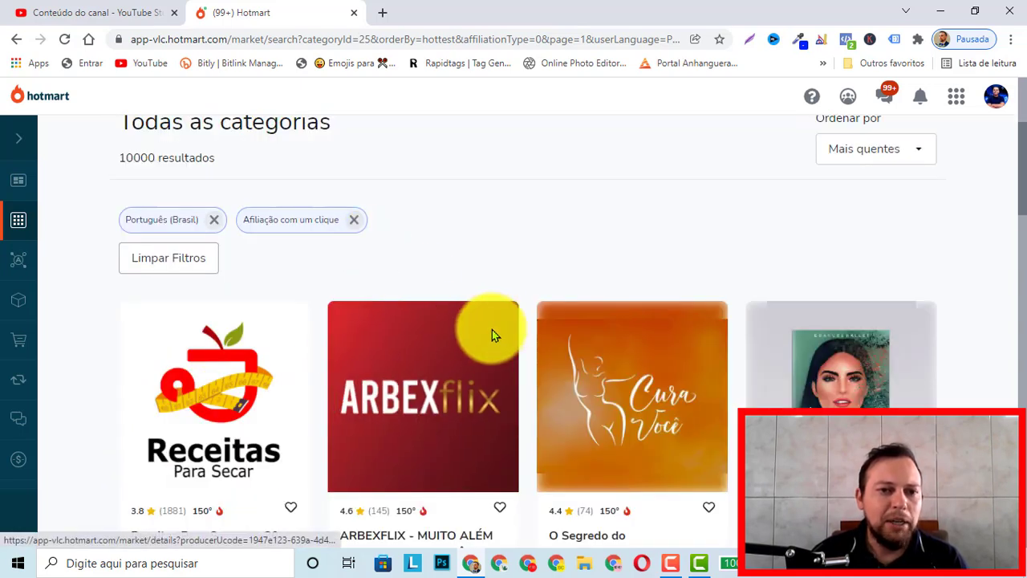
Search the affiliate marketplace for "sedução".
scroll(482, 300, up, 1)
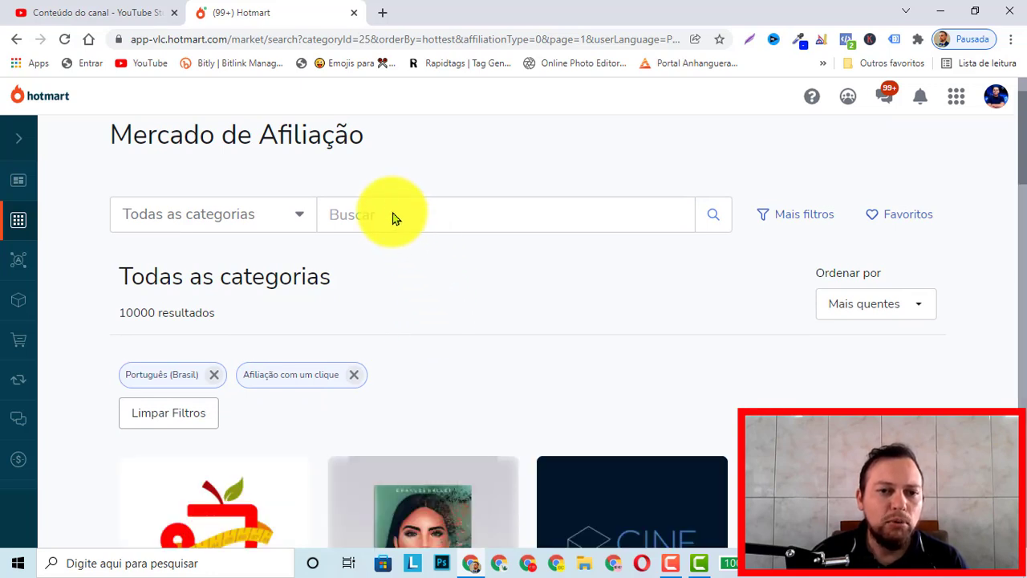
click(392, 214)
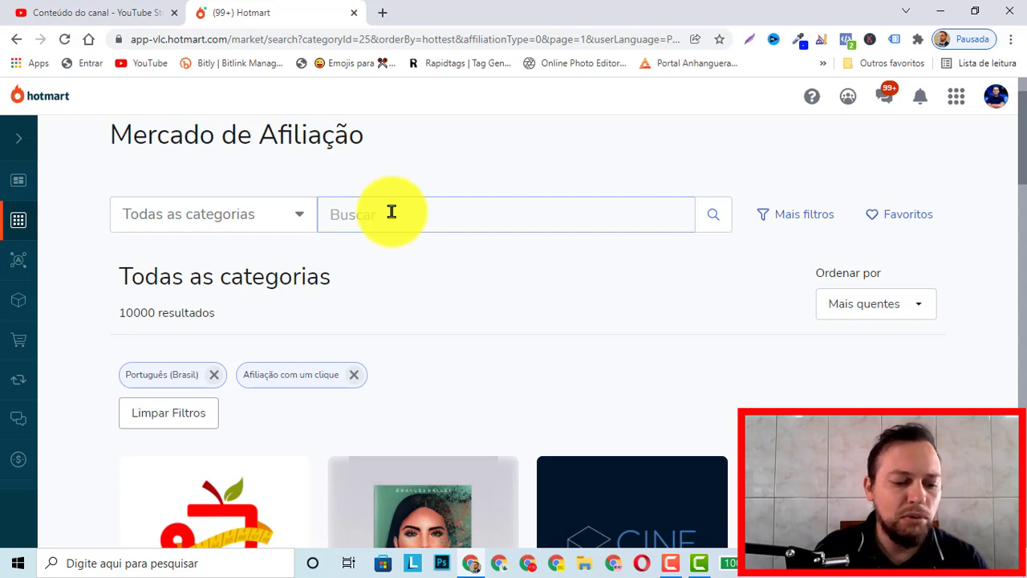
text(sedu)
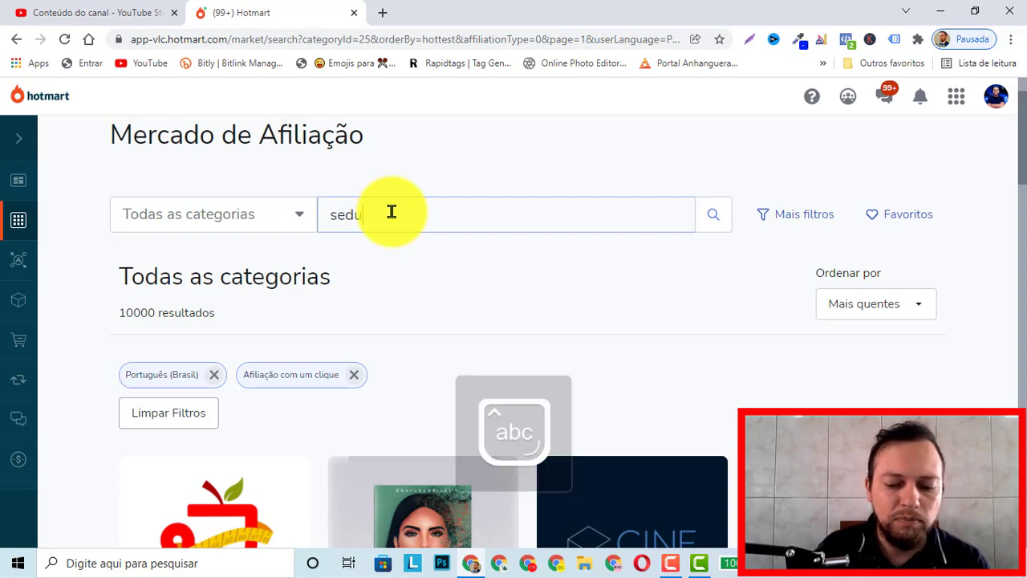
text(ção)
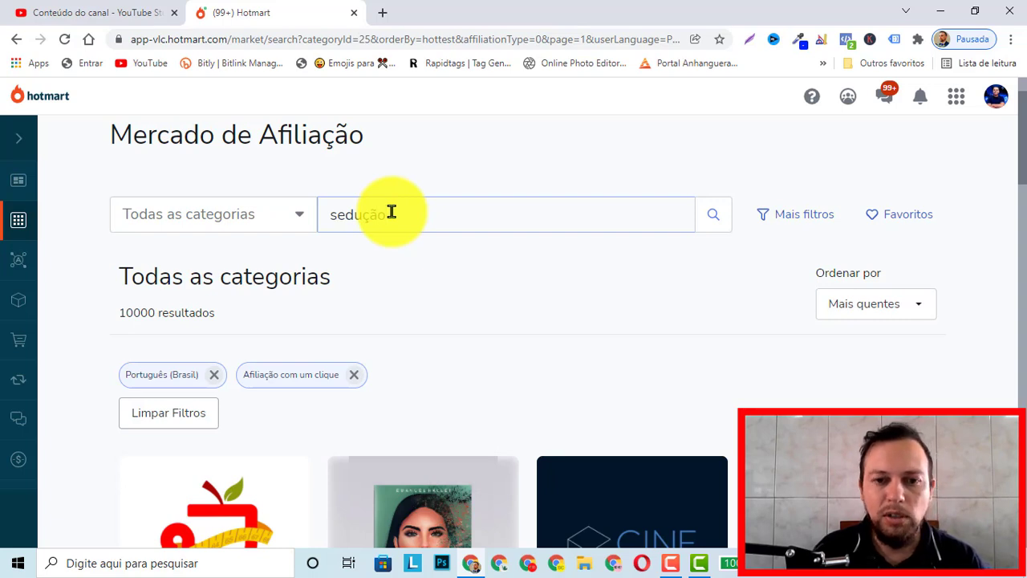
key(Return)
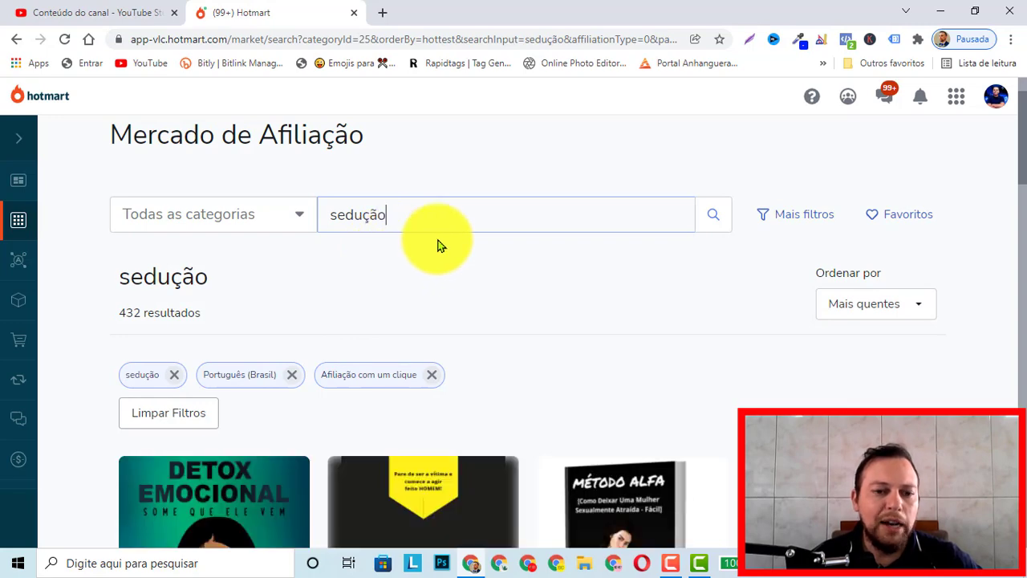
Look through the search results and open the product "Método Alfa - Como Ser Desejado Pelas Mulheres".
scroll(298, 264, down, 3)
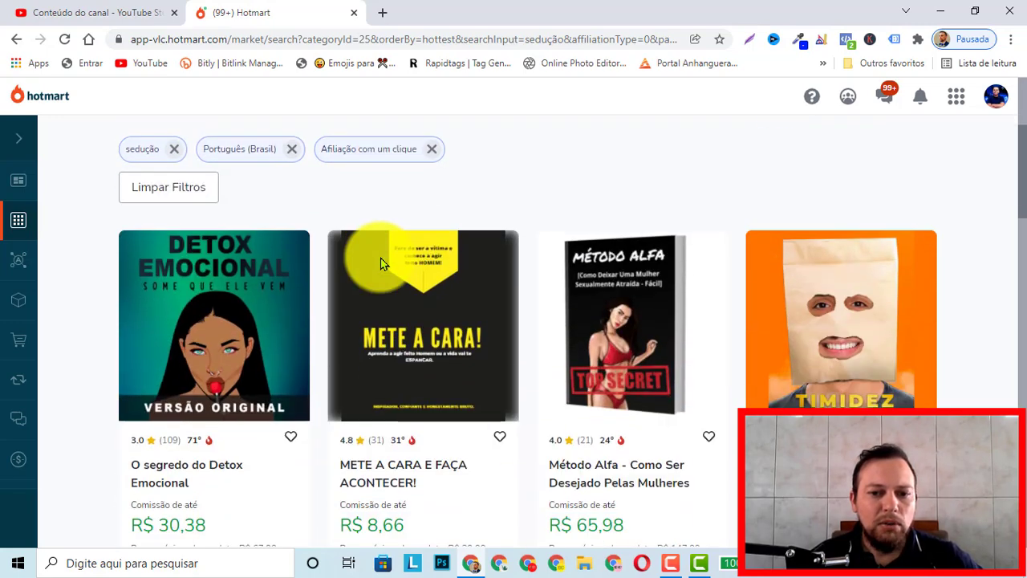
scroll(397, 238, down, 1)
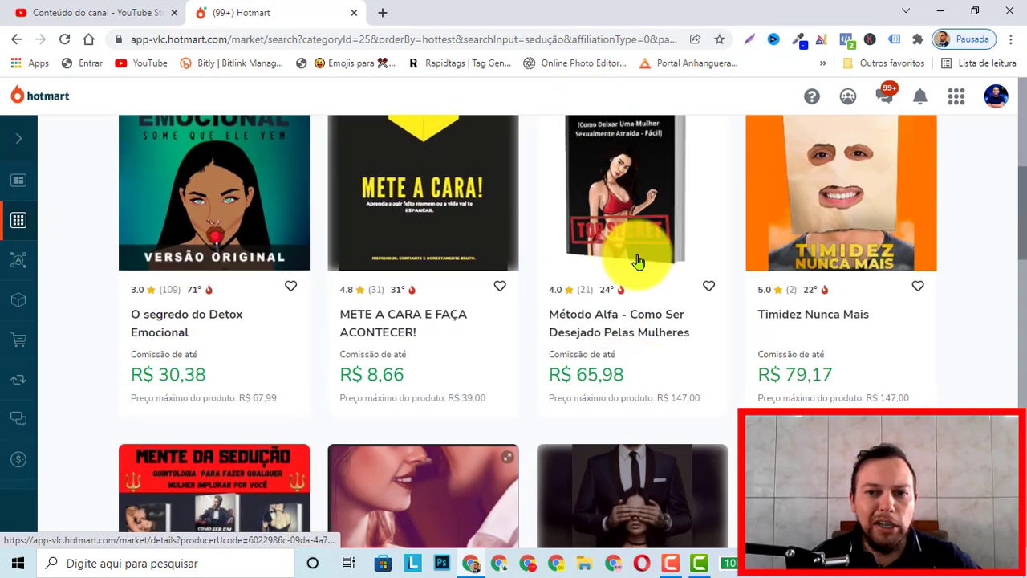
scroll(489, 310, up, 1)
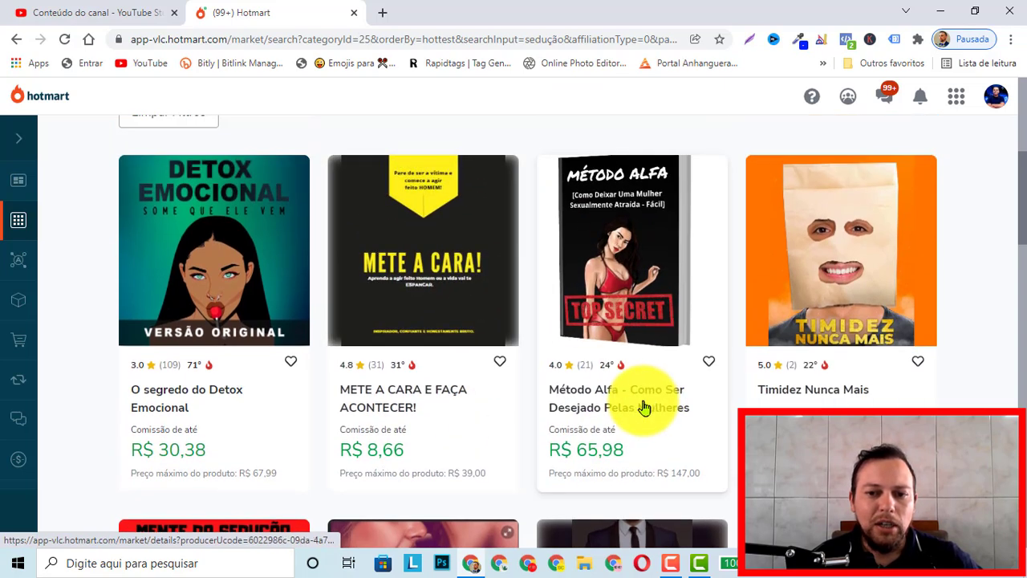
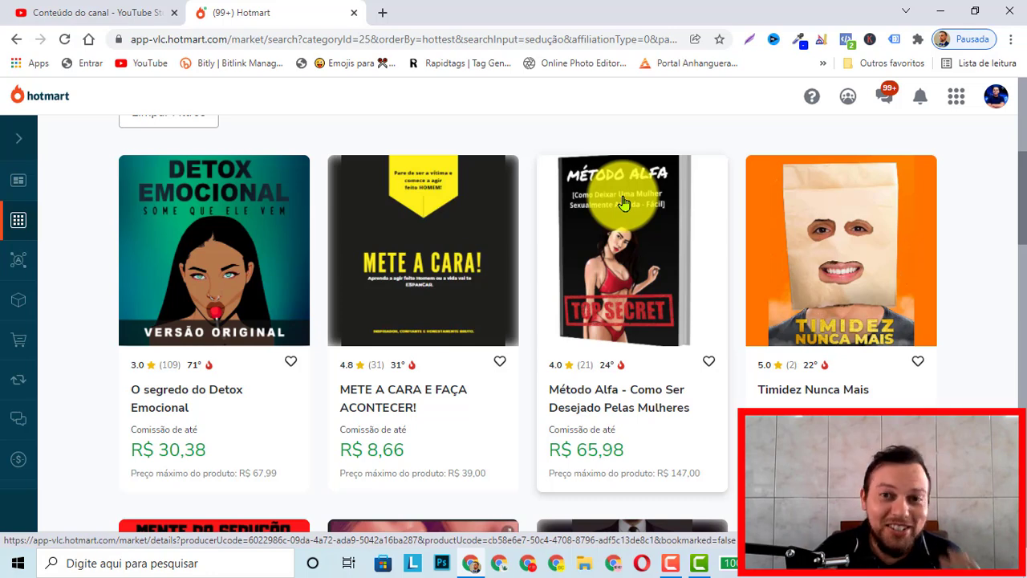
scroll(622, 233, down, 1)
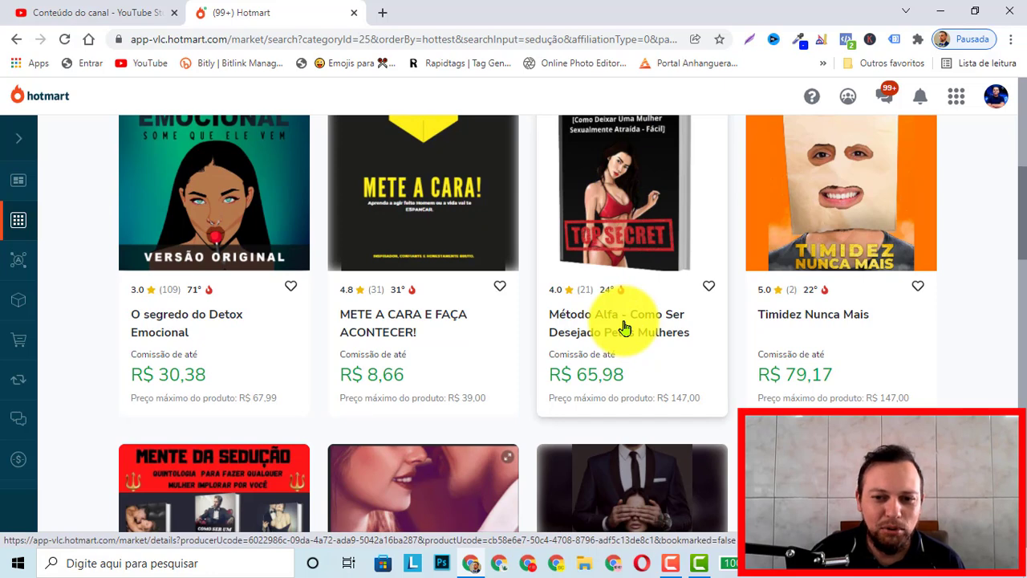
click(624, 328)
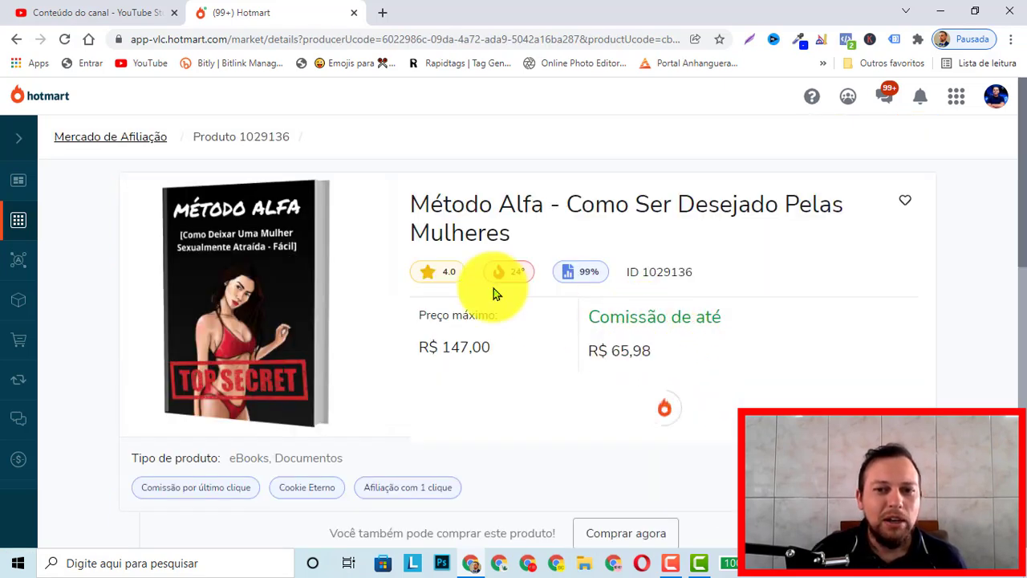
Become an affiliate of Método Alfa, agreeing to the affiliate program's terms of use, and open its promotion links.
scroll(345, 241, down, 1)
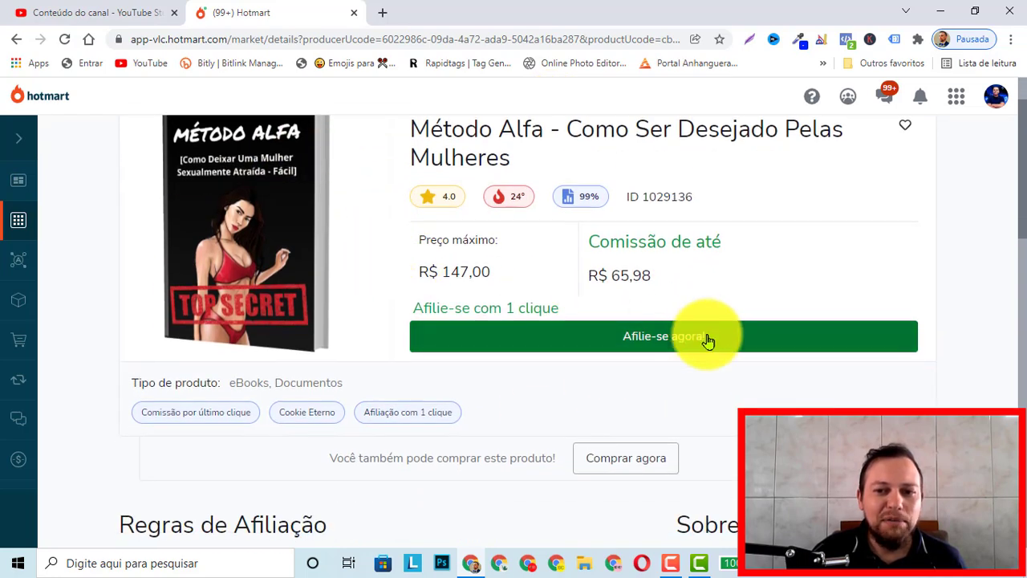
click(662, 350)
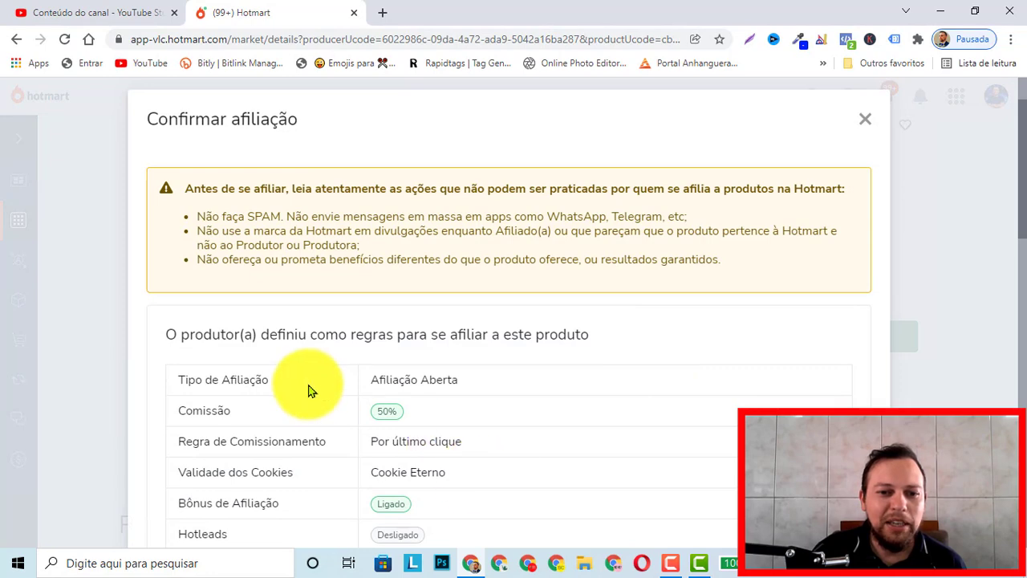
scroll(291, 257, down, 3)
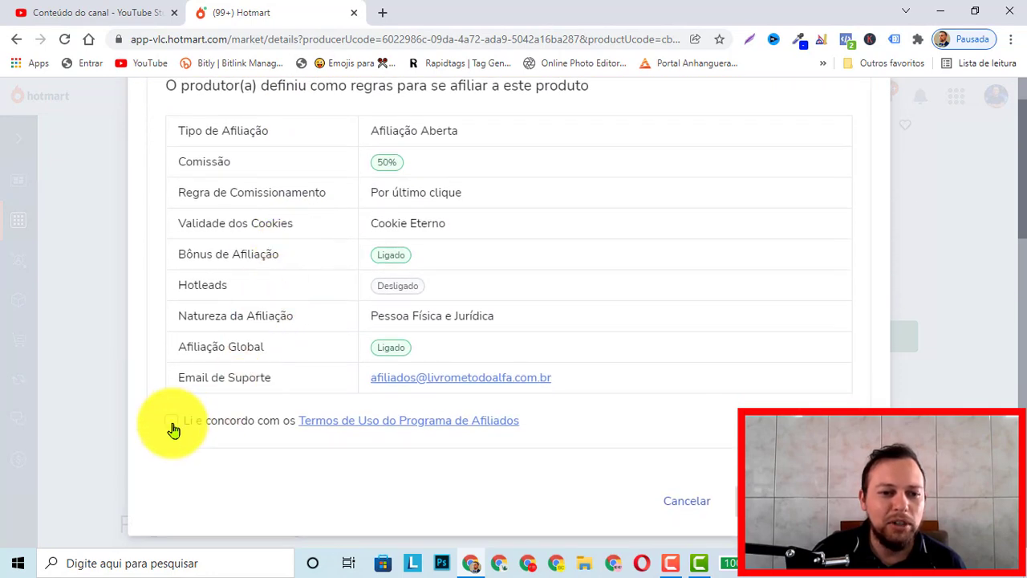
click(281, 423)
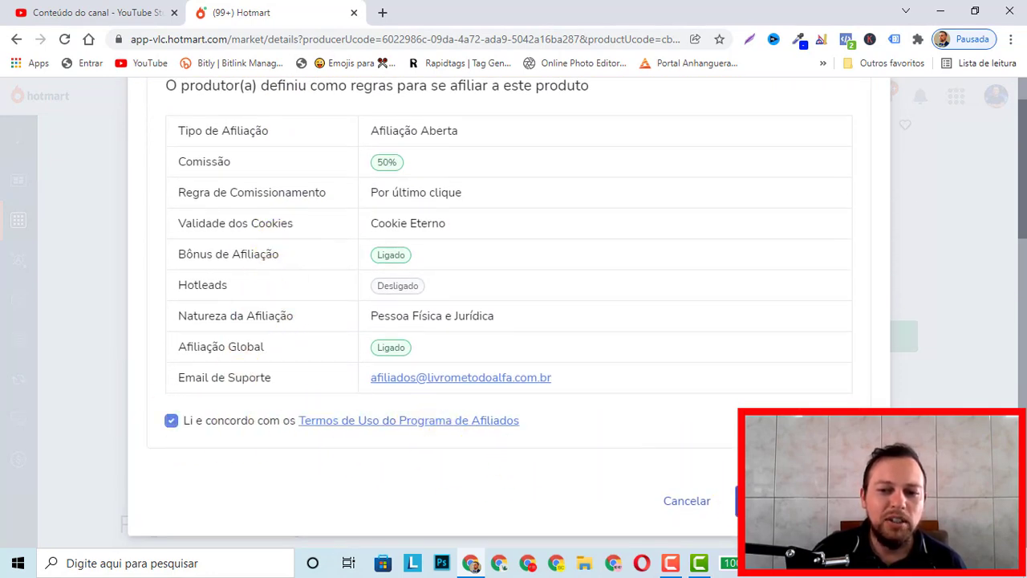
click(778, 501)
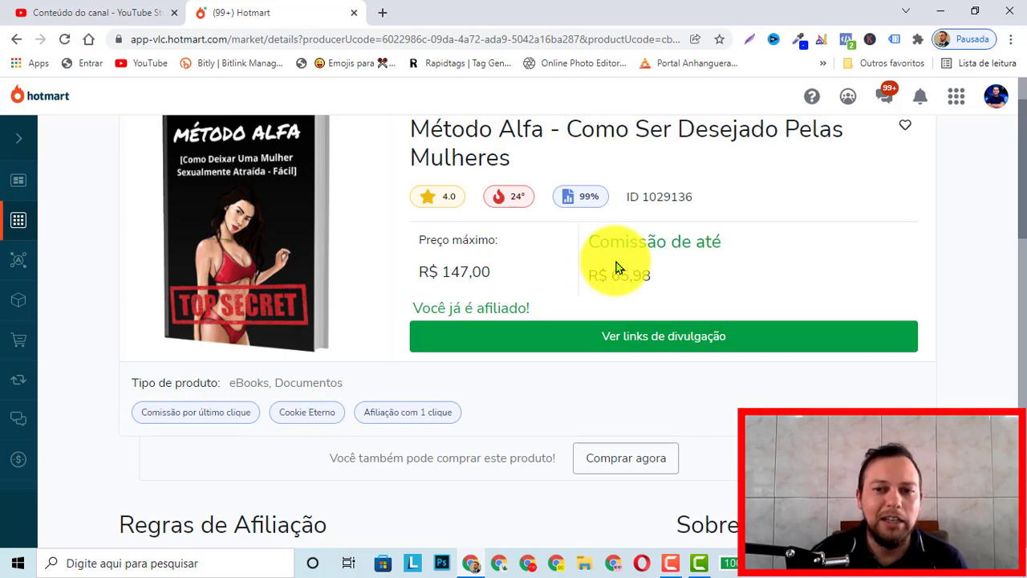
click(667, 340)
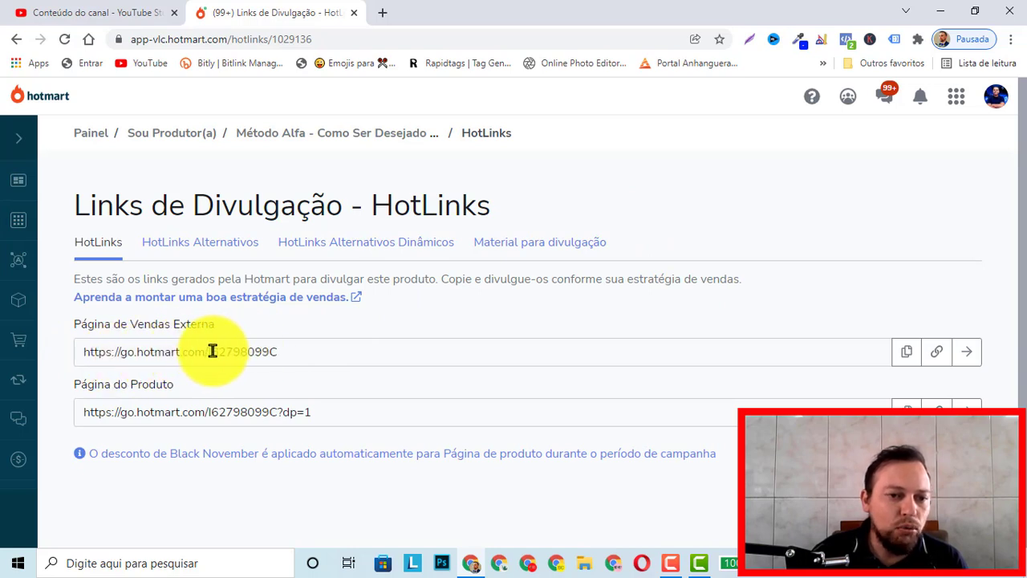
Examine the external sales page HotLink, highlighting the affiliate code at its end.
drag(207, 351, 226, 351)
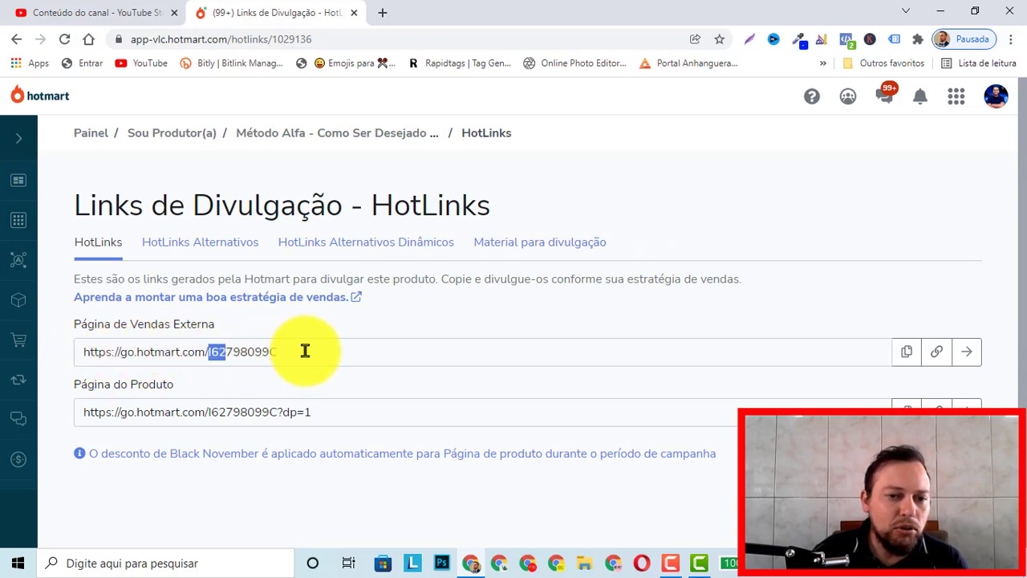
double_click(313, 351)
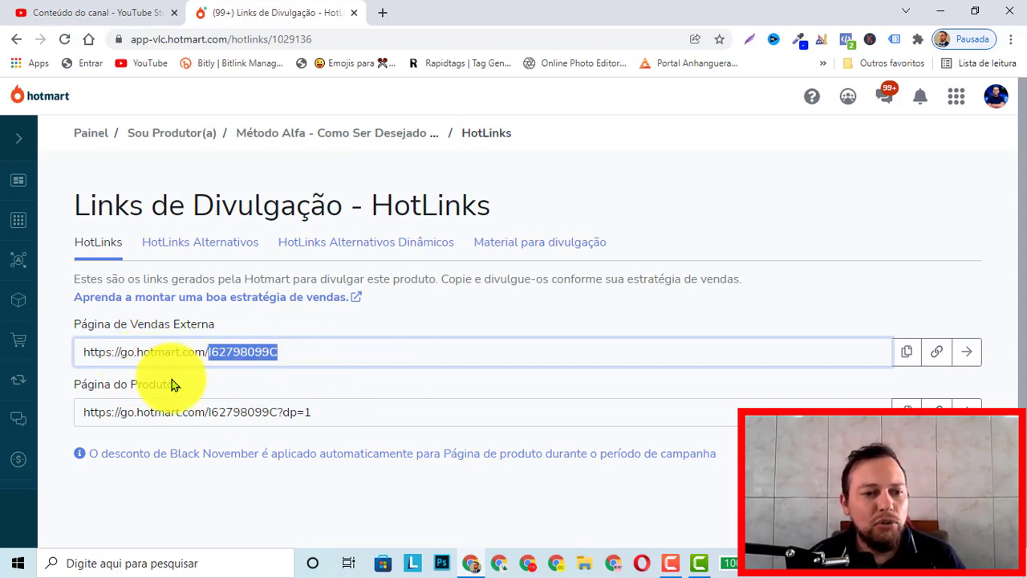
drag(77, 351, 266, 348)
click(323, 346)
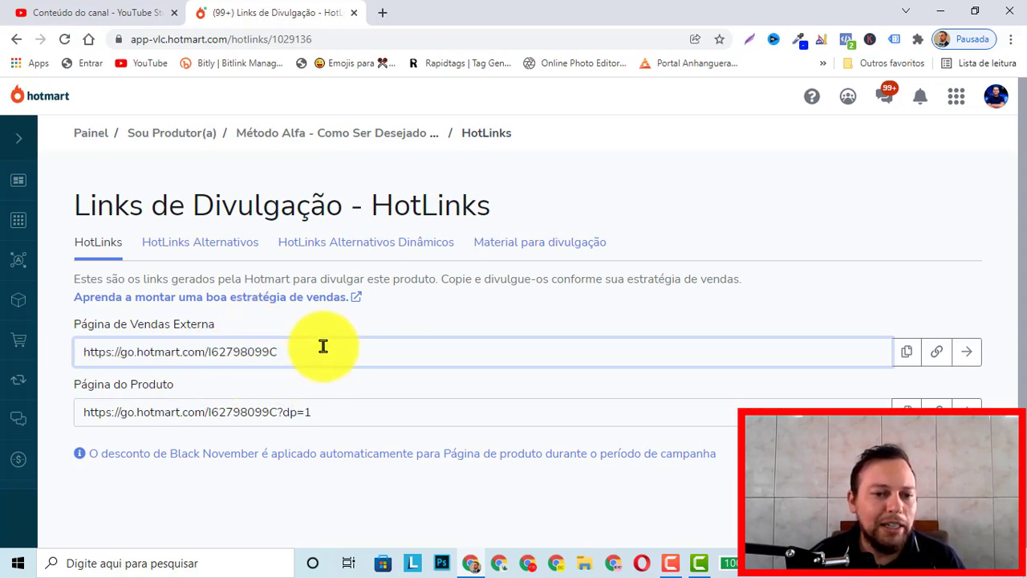
double_click(222, 354)
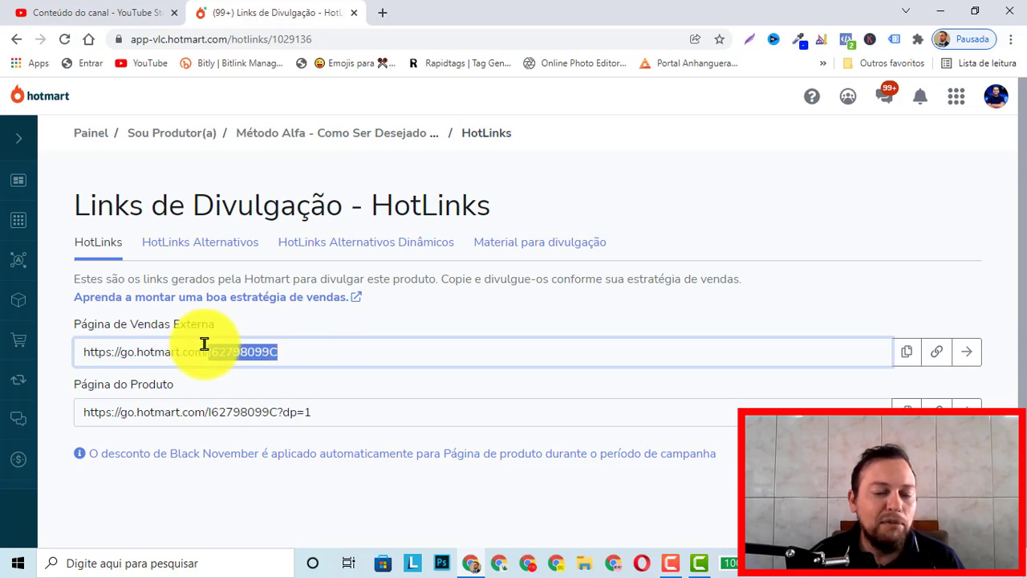
click(316, 345)
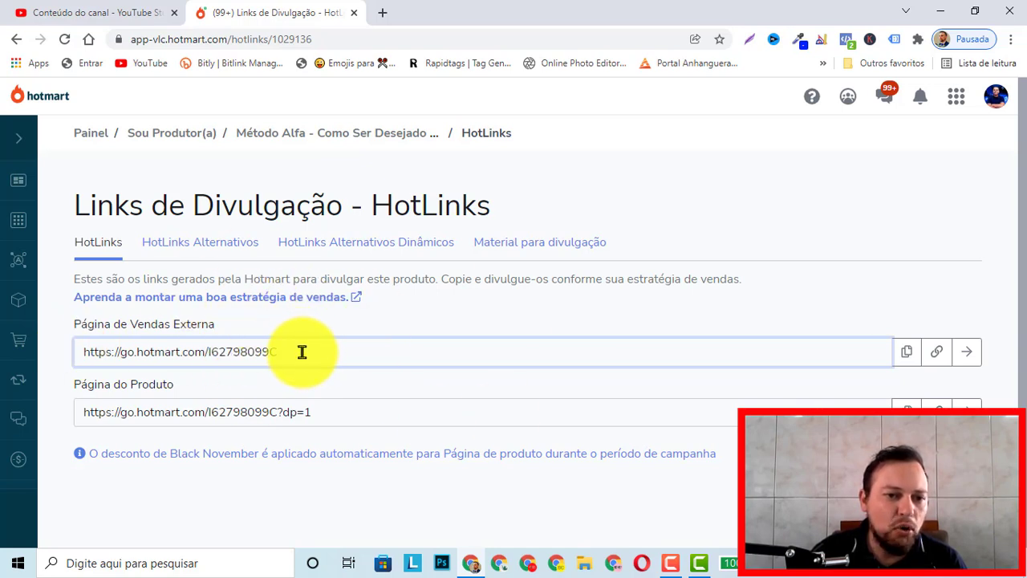
Copy the complete external sales page HotLink and paste it after the pointing-hand emoji in the YouTube video's description.
drag(302, 351, 94, 350)
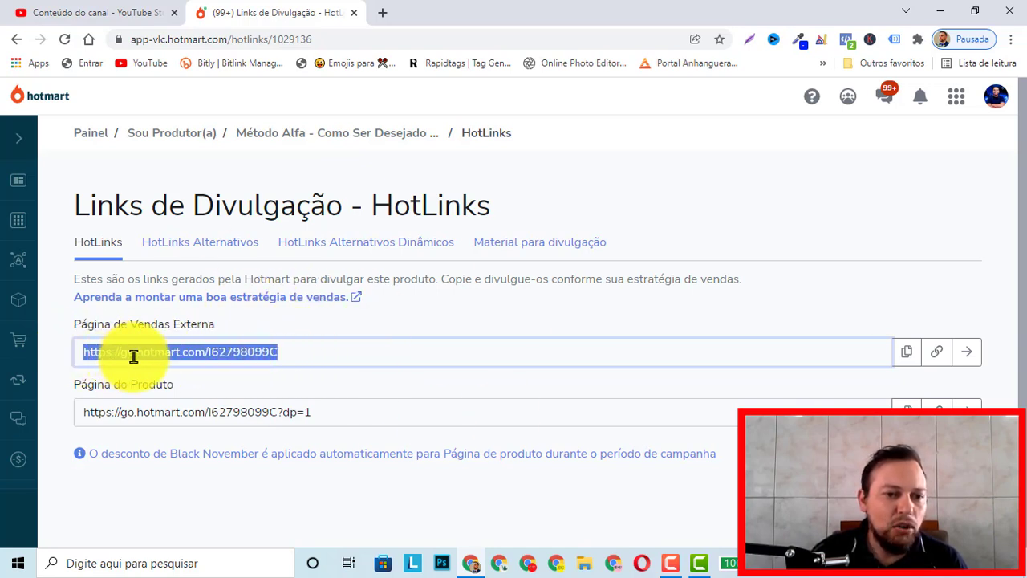
right_click(133, 357)
click(183, 367)
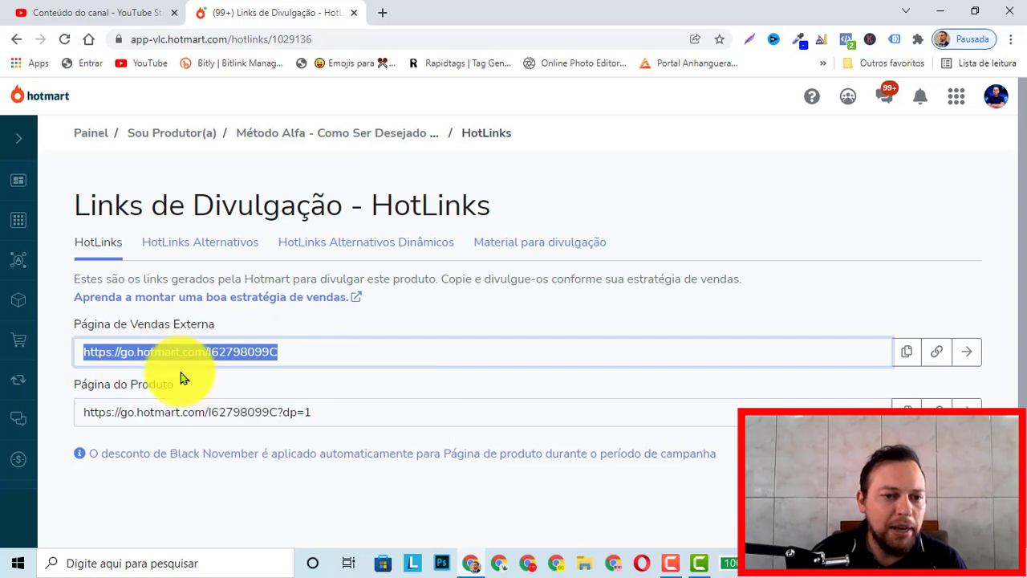
click(103, 10)
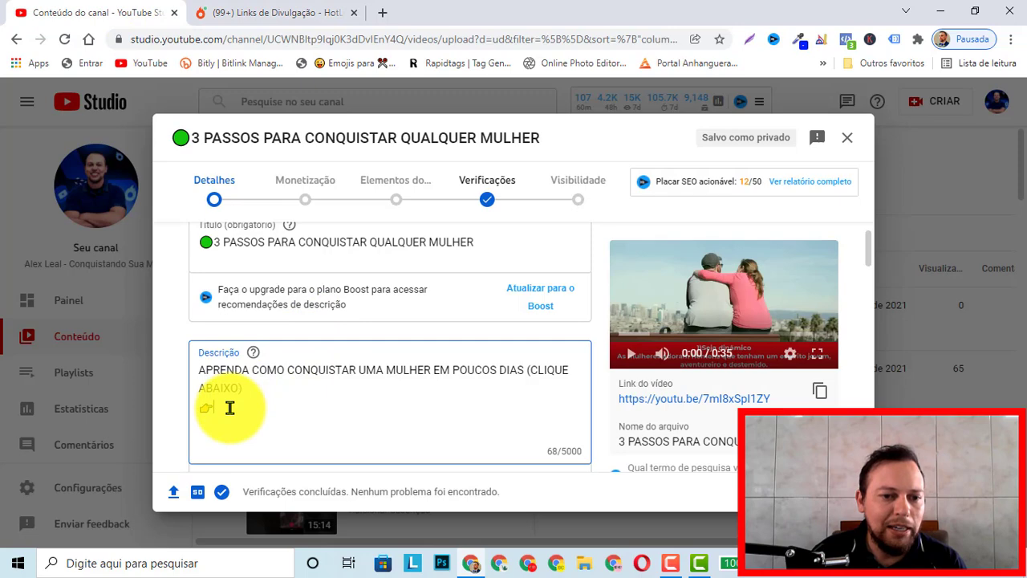
right_click(230, 408)
click(282, 288)
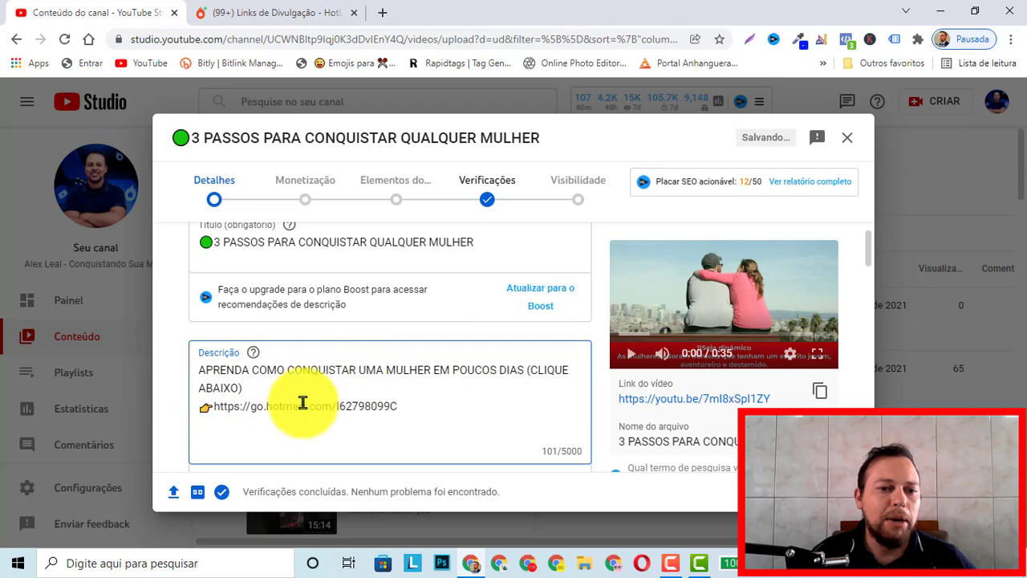
Open the external sales page from the Hotmart promotion links and examine its headline, video and list of what the buyer receives.
click(245, 7)
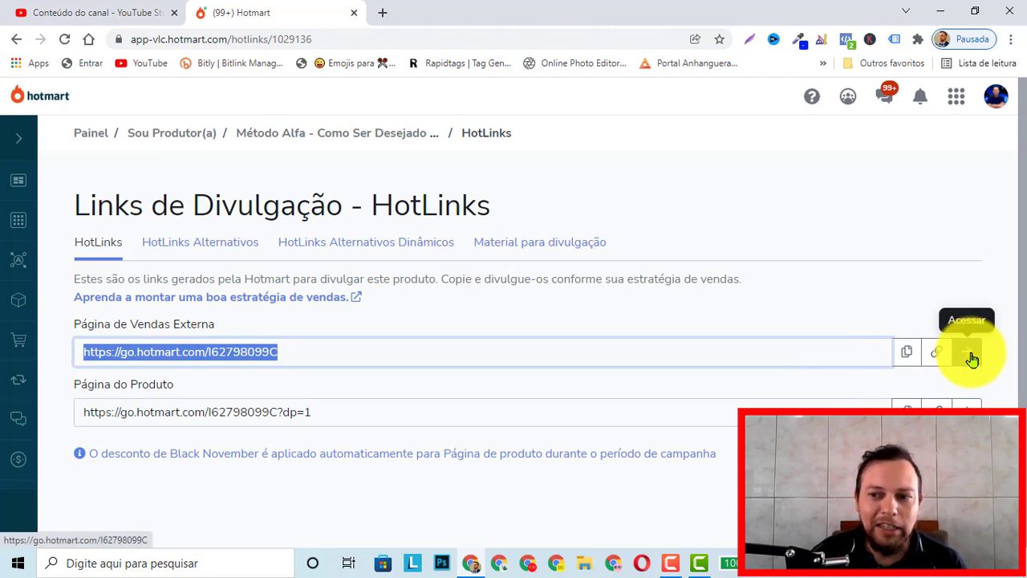
click(972, 359)
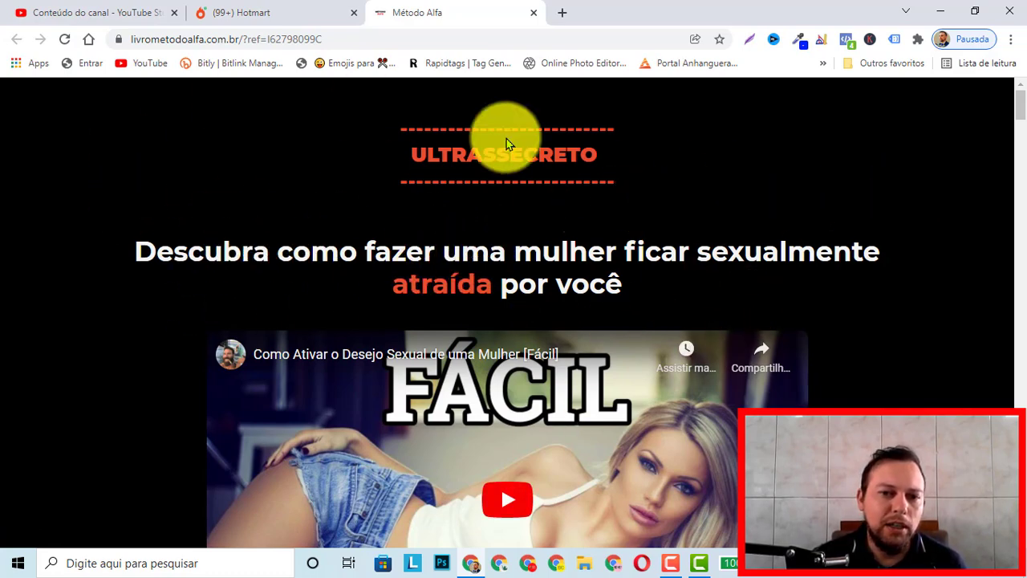
scroll(532, 307, down, 3)
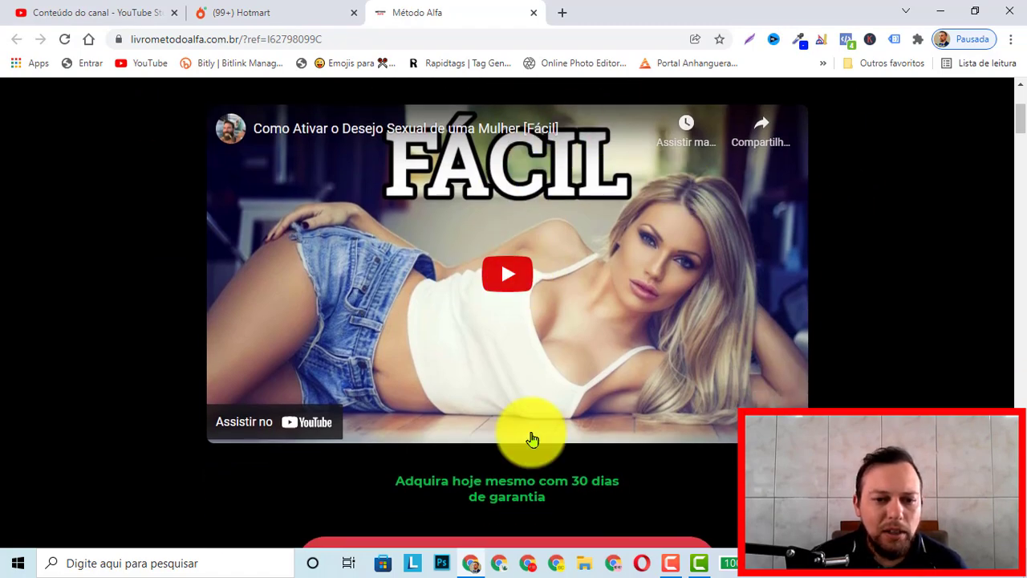
scroll(404, 214, down, 5)
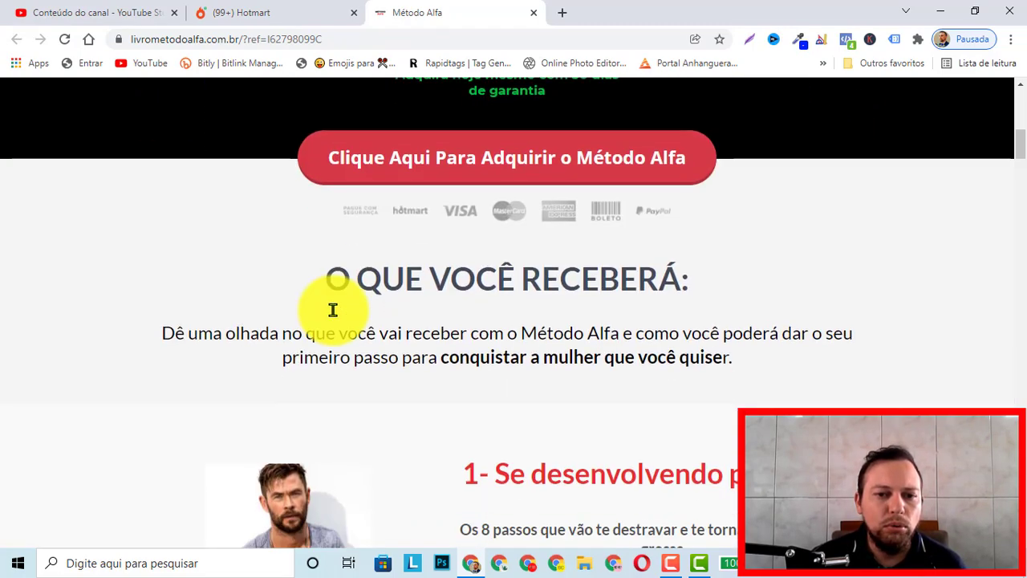
scroll(333, 310, down, 4)
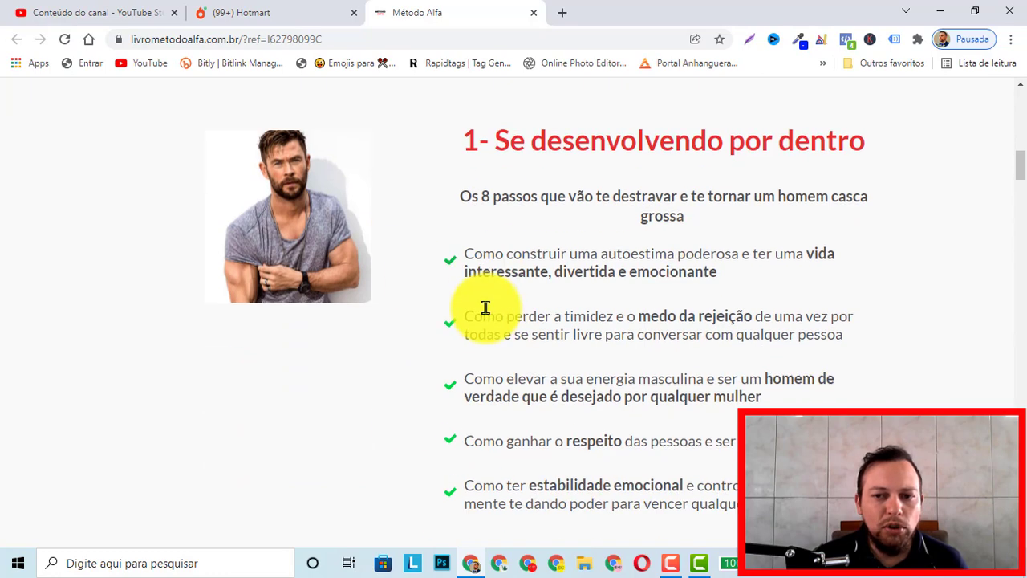
scroll(485, 308, up, 4)
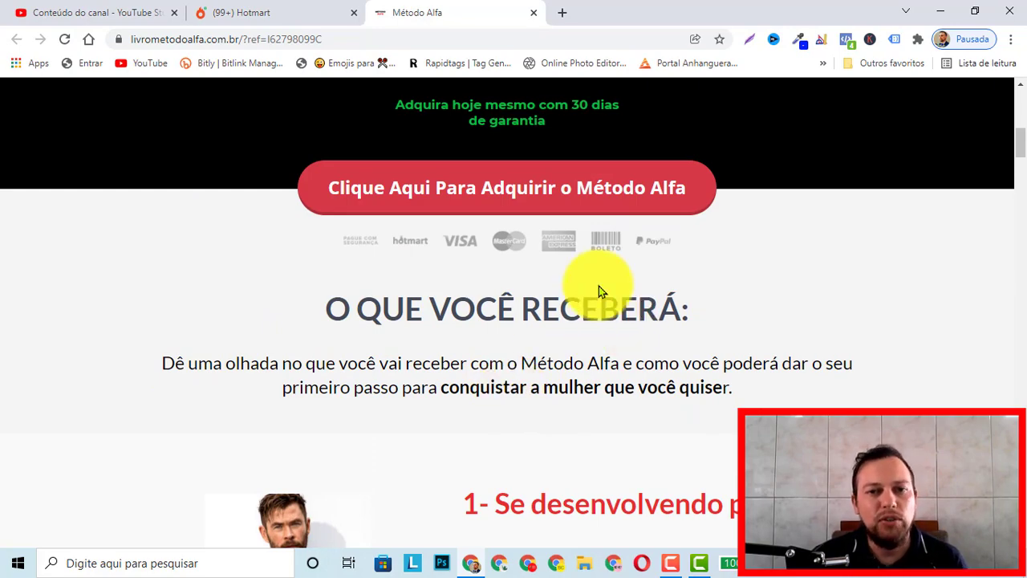
scroll(601, 286, down, 7)
scroll(393, 318, down, 14)
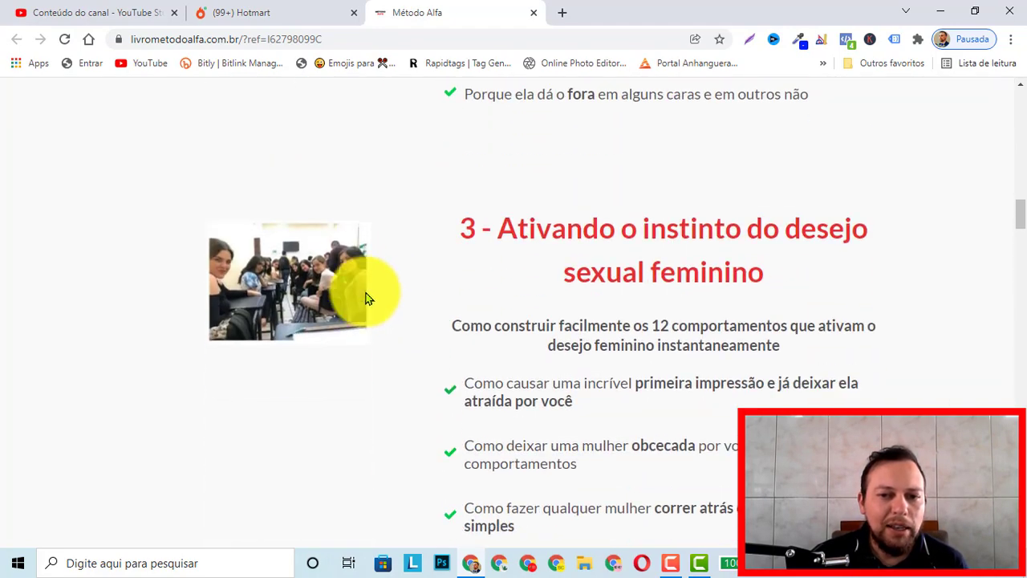
Examine the Método Alfa sales page's price offer, student testimonials, product information and purchase button.
scroll(378, 264, down, 9)
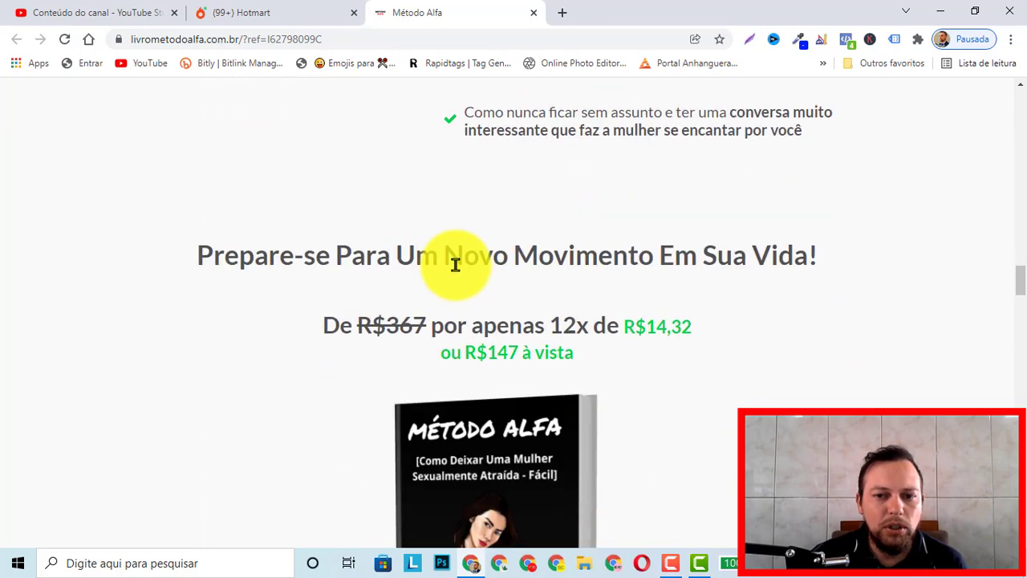
scroll(456, 273, up, 1)
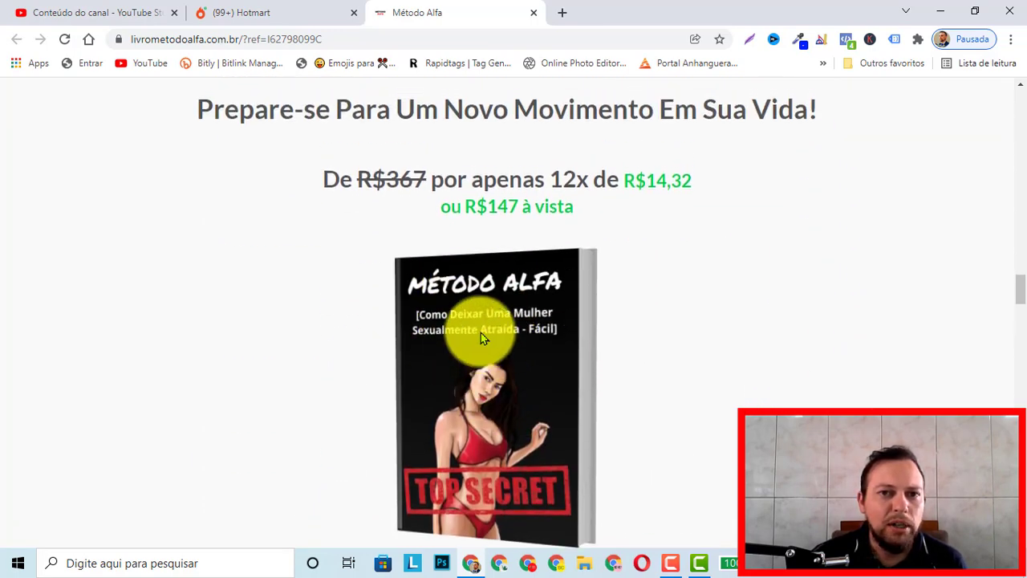
scroll(482, 340, up, 1)
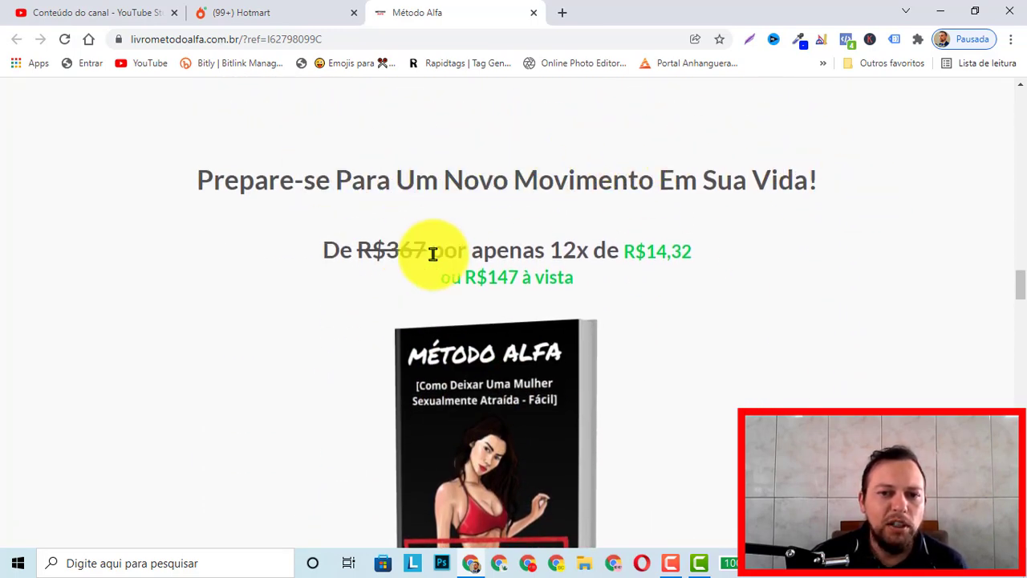
scroll(433, 252, down, 2)
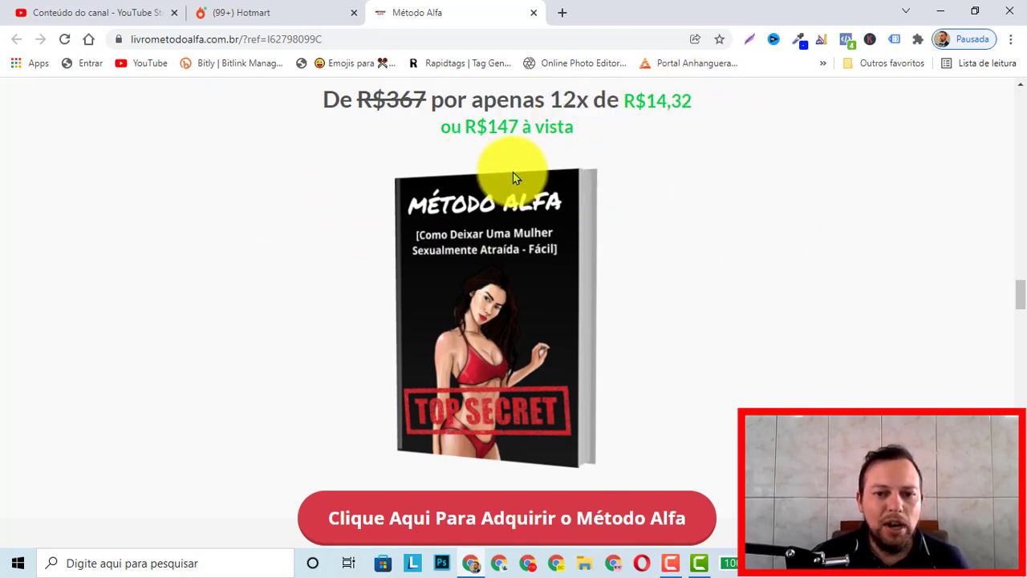
scroll(470, 308, down, 10)
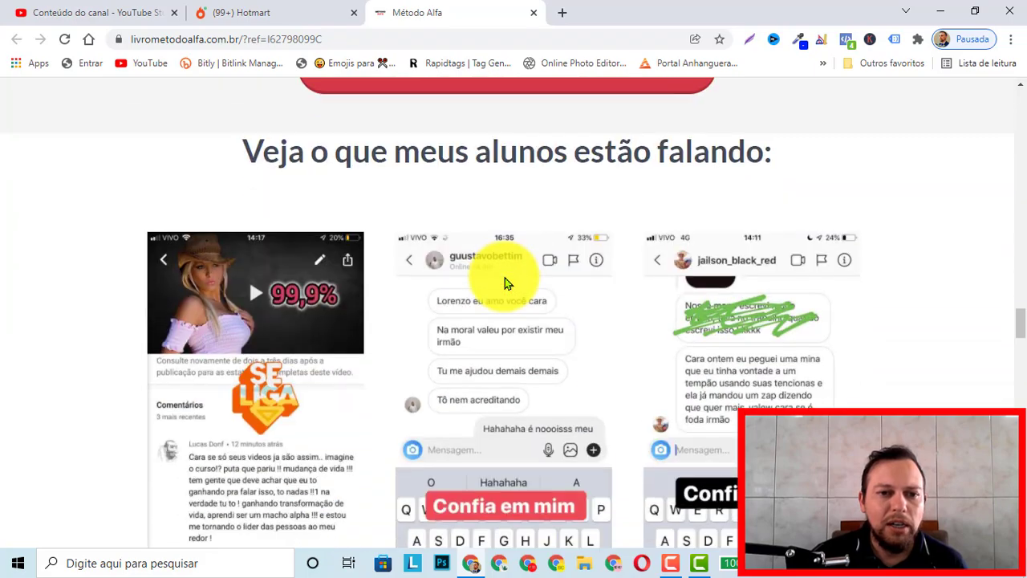
scroll(447, 316, down, 12)
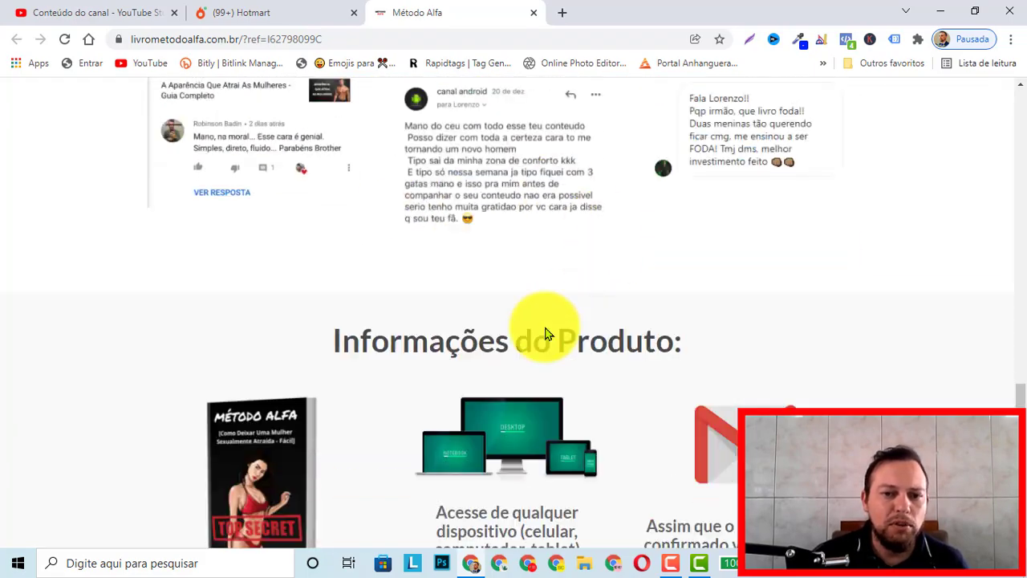
scroll(512, 400, down, 9)
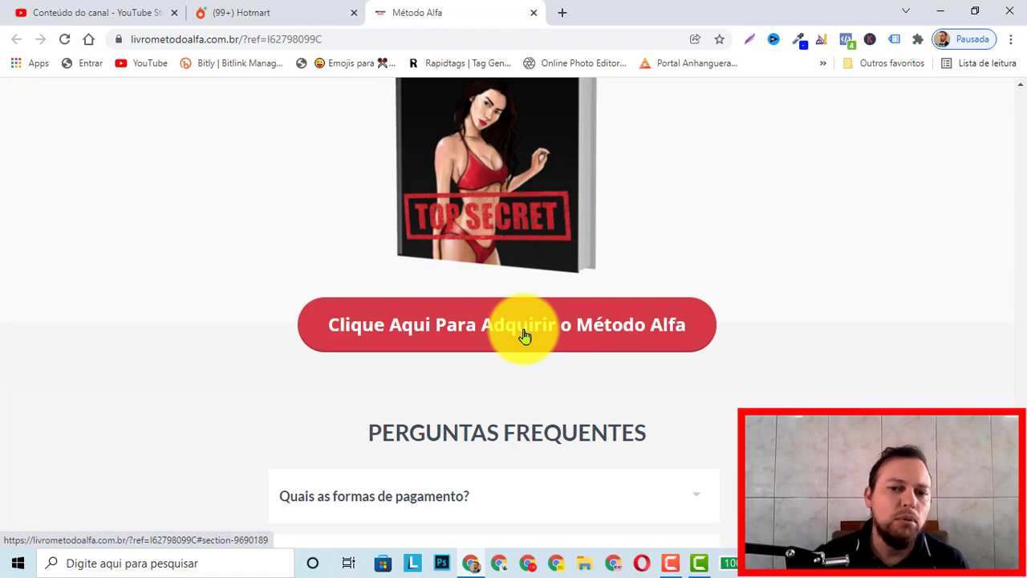
scroll(492, 259, up, 15)
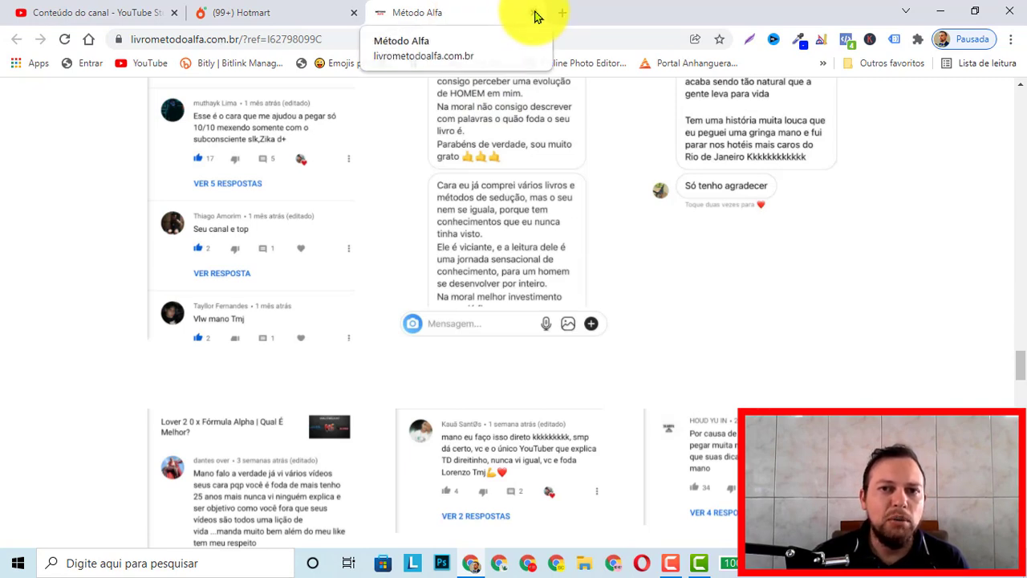
Close the sales page, copy the external sales page HotLink and close the Hotmart promotion links.
click(537, 17)
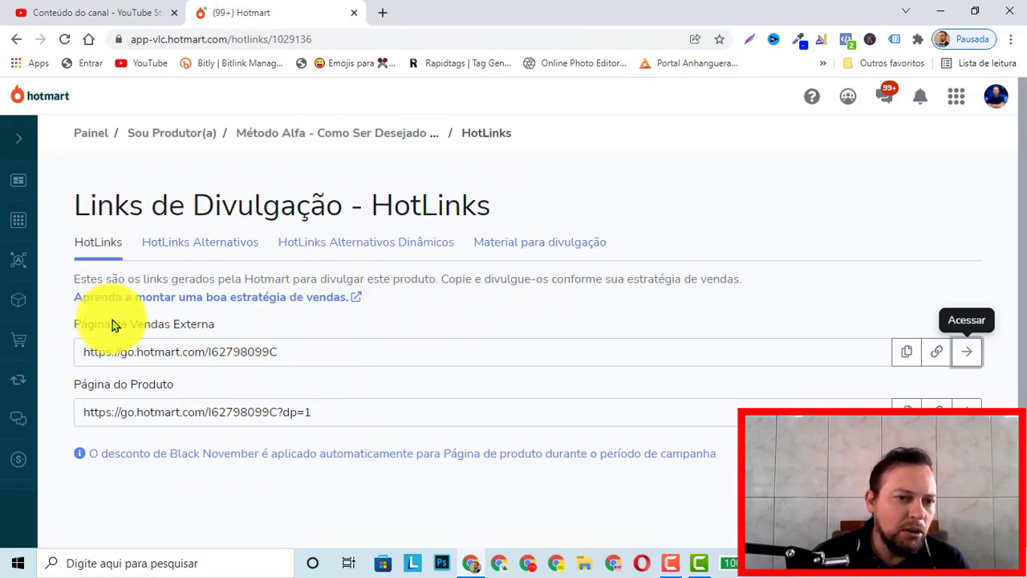
click(909, 353)
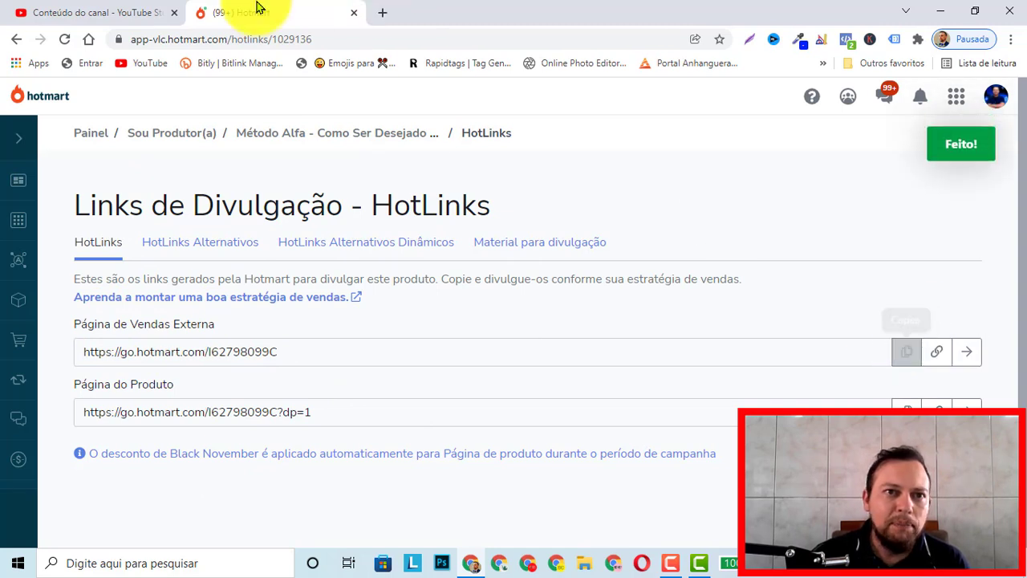
click(354, 14)
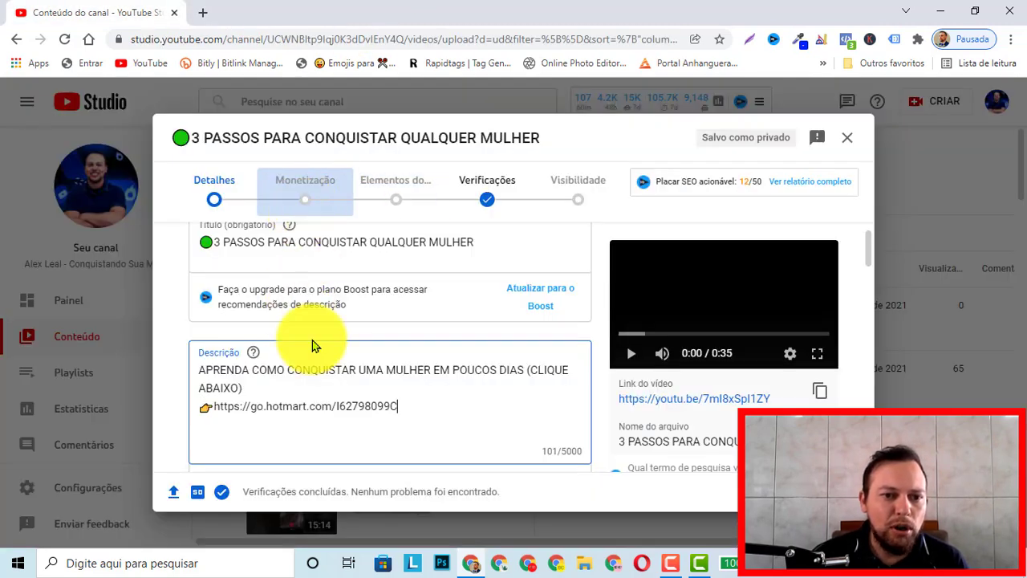
Start a new paragraph below the link in the description and reopen the recently closed article "Descubra 10 segredos para conquistar uma mulher".
double_click(365, 406)
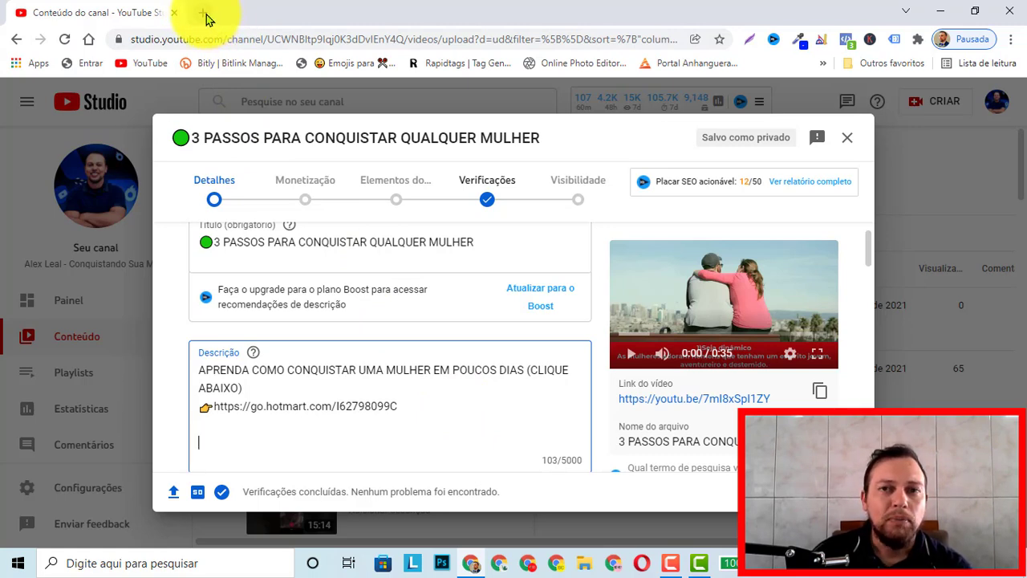
click(1010, 40)
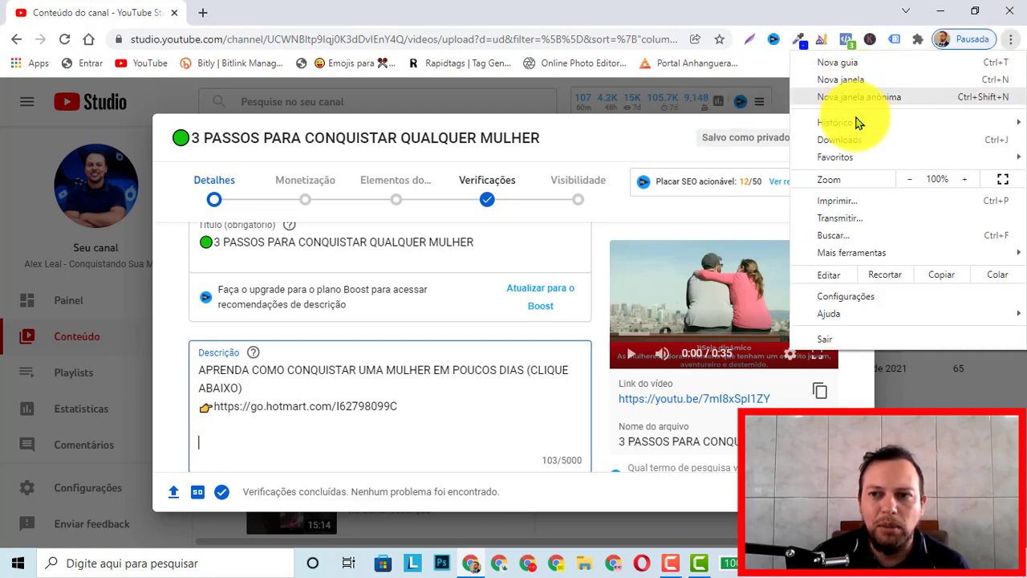
mouse_move(851, 128)
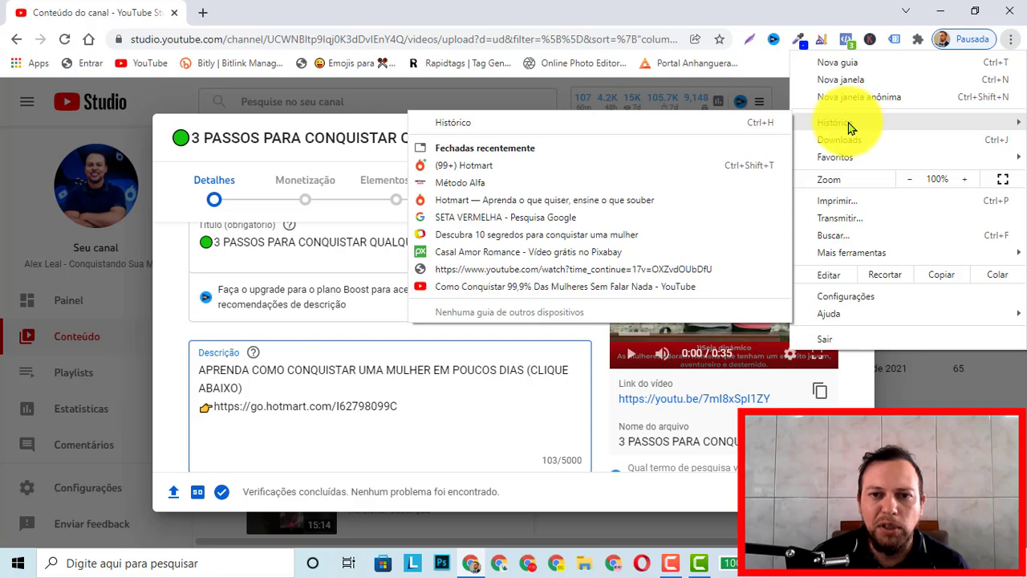
click(462, 241)
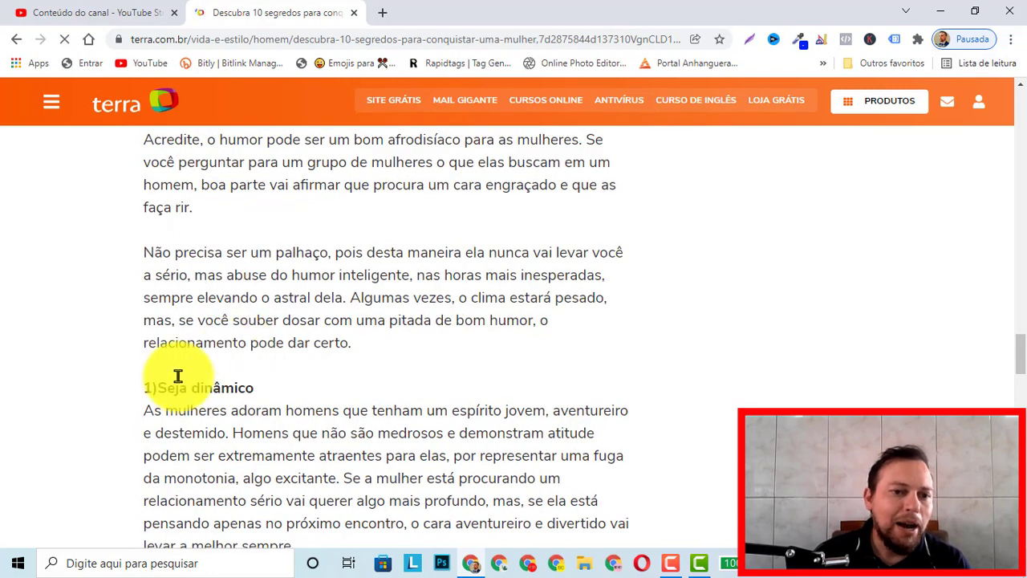
Copy the article's complete "1)Seja dinâmico" section and paste it below the affiliate link in the video's description.
scroll(179, 378, down, 1)
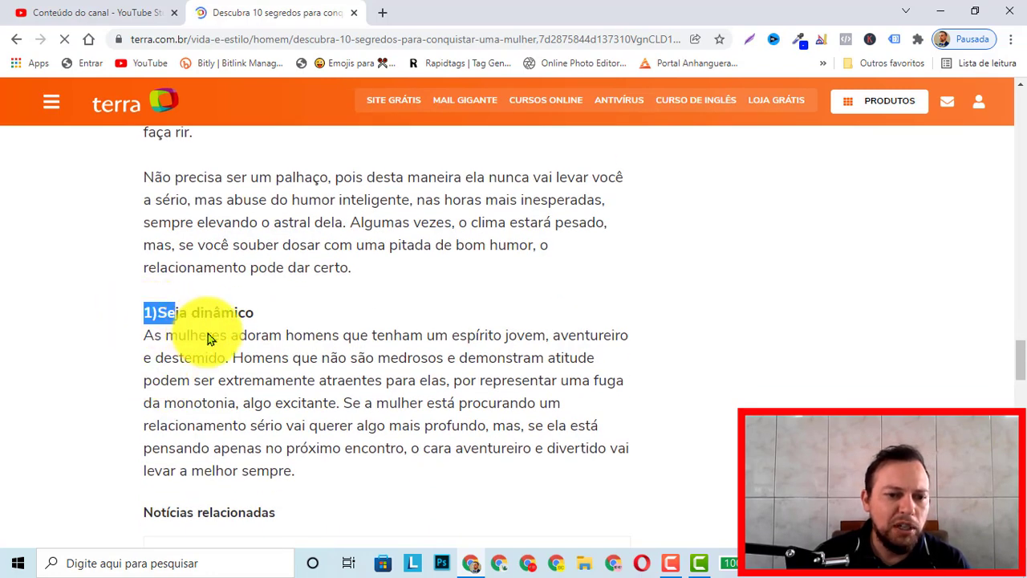
drag(208, 337, 305, 474)
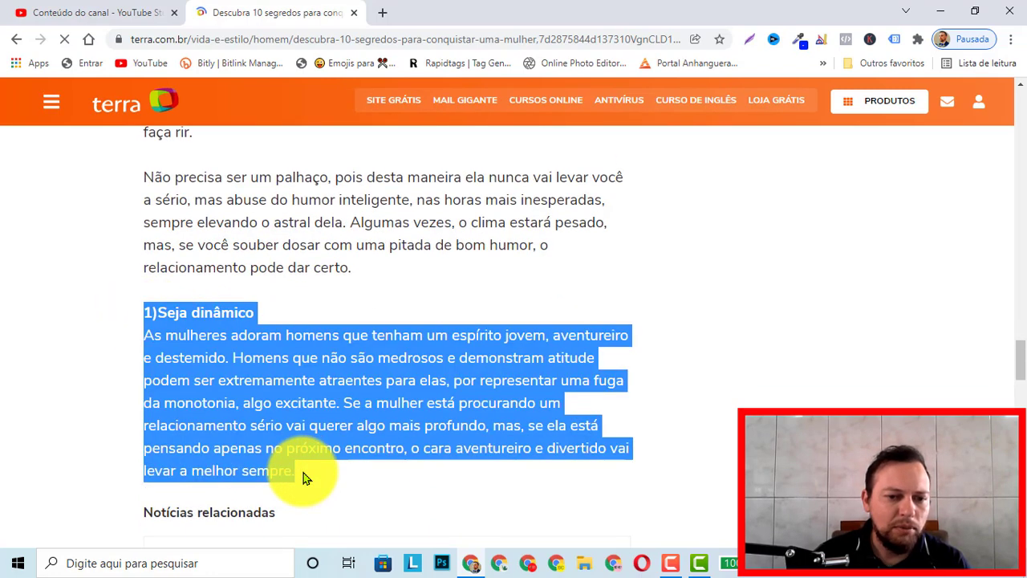
right_click(271, 419)
click(298, 431)
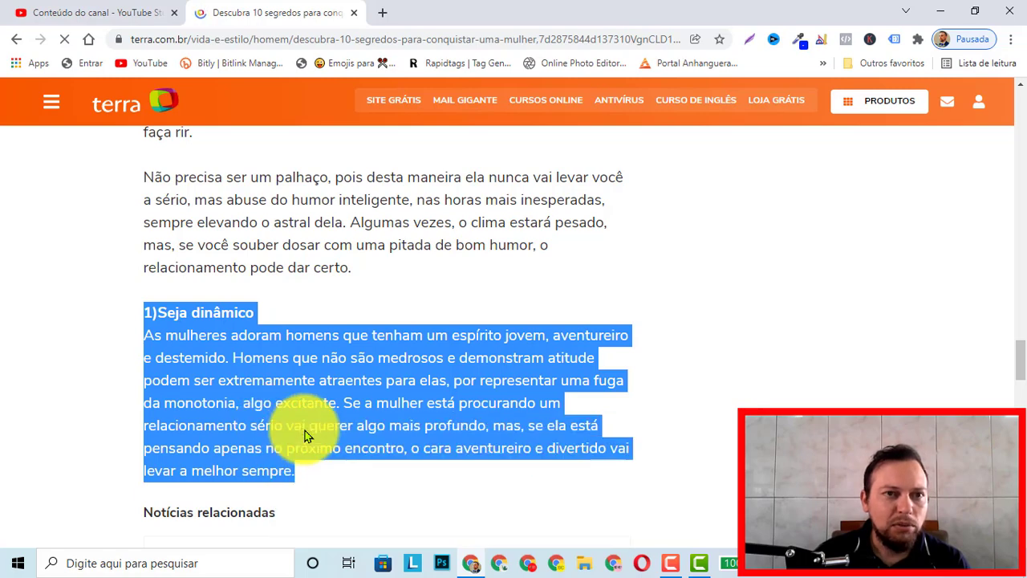
click(112, 8)
right_click(243, 436)
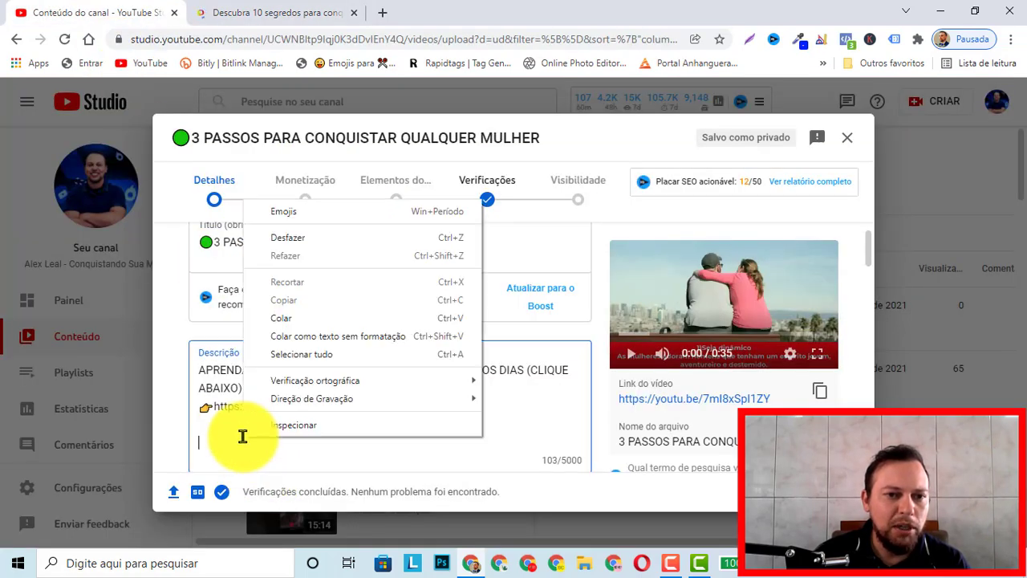
click(290, 318)
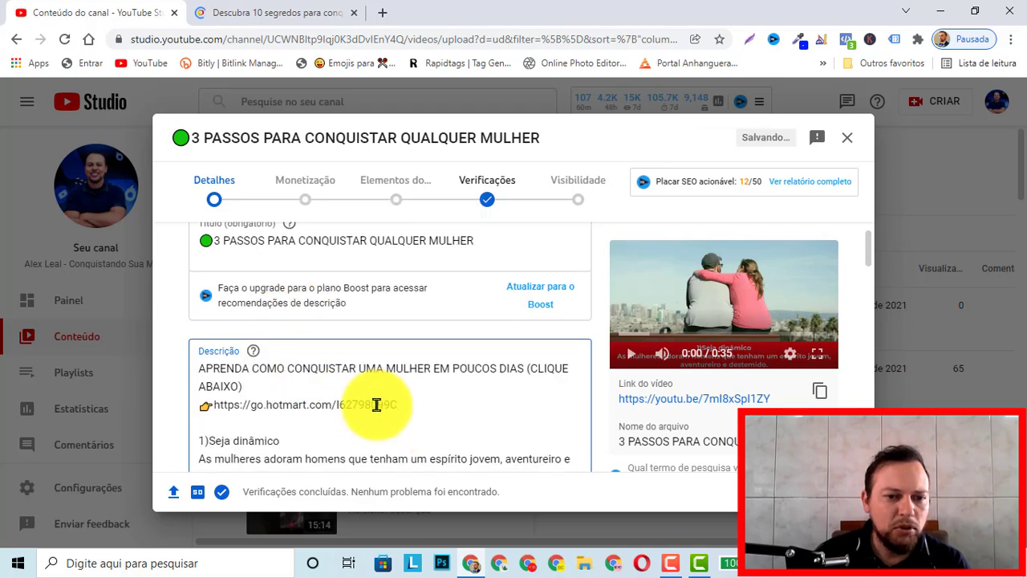
Add a blank line after the pasted "Seja dinâmico" text at the end of the description.
scroll(377, 405, down, 2)
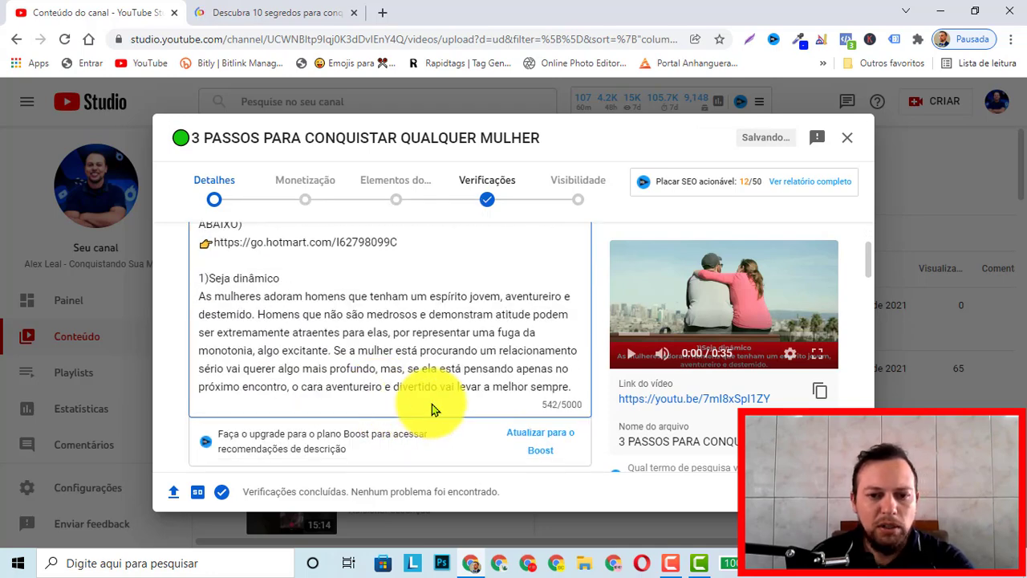
click(573, 389)
key(Return)
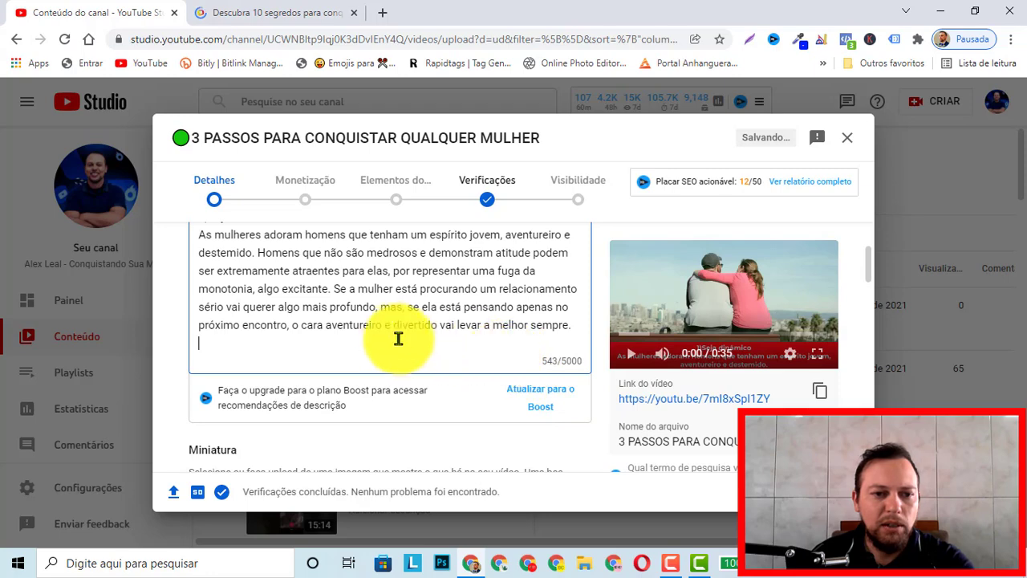
Copy the article's "2) Senso de humor" section from its heading through "sempre elevando o astral dela.".
click(256, 12)
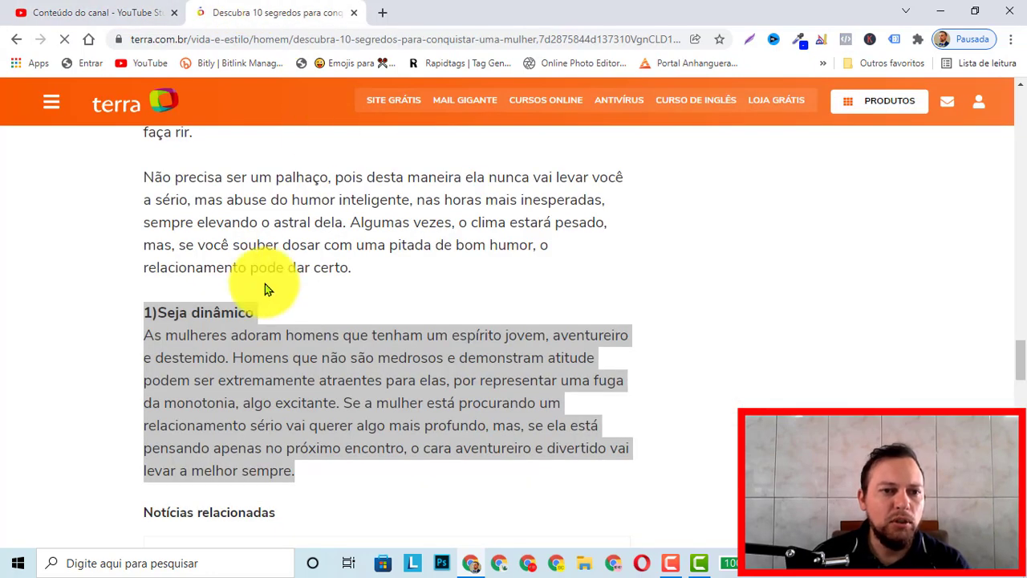
scroll(153, 329, up, 3)
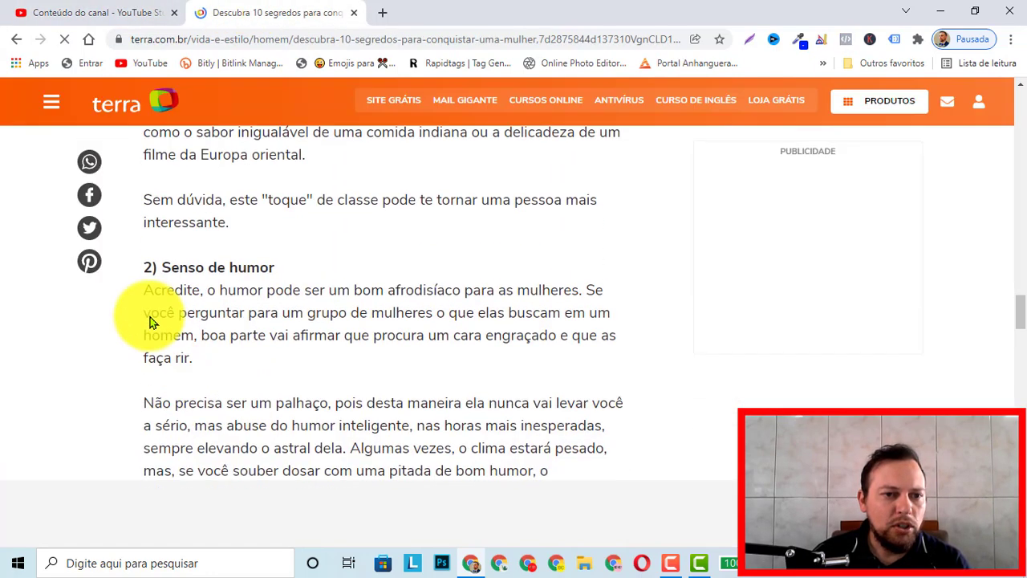
drag(153, 271, 339, 456)
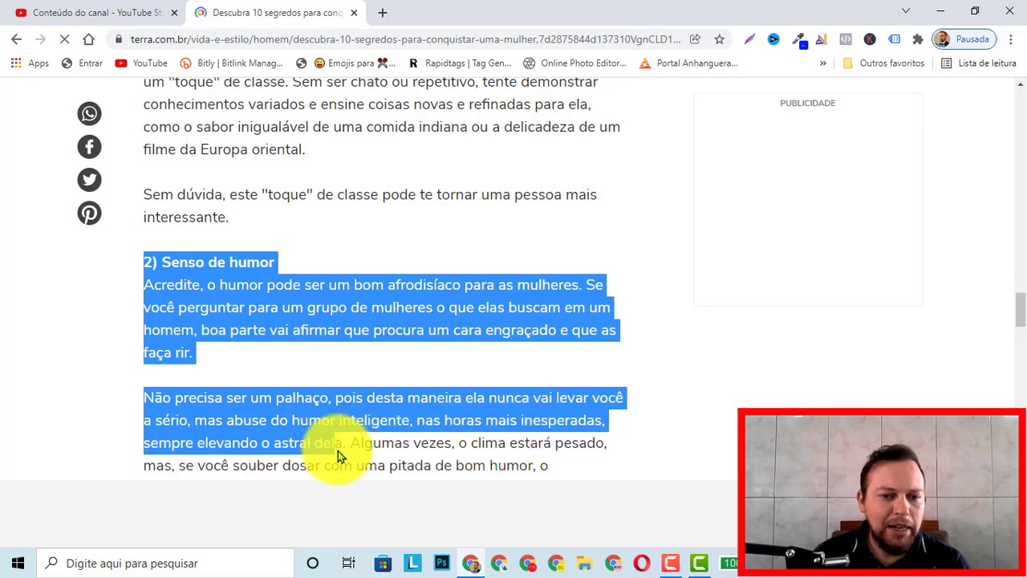
right_click(252, 421)
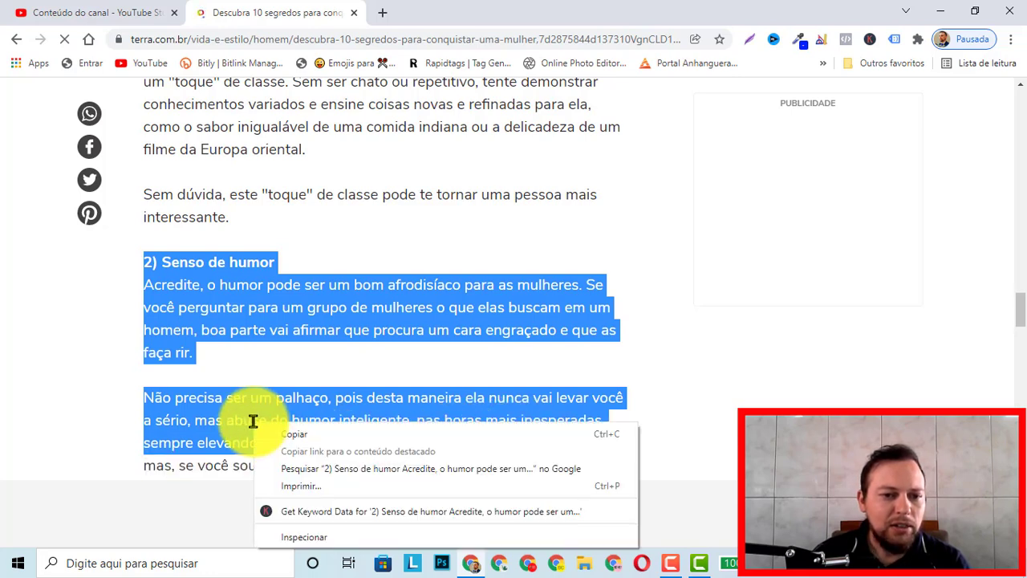
click(287, 432)
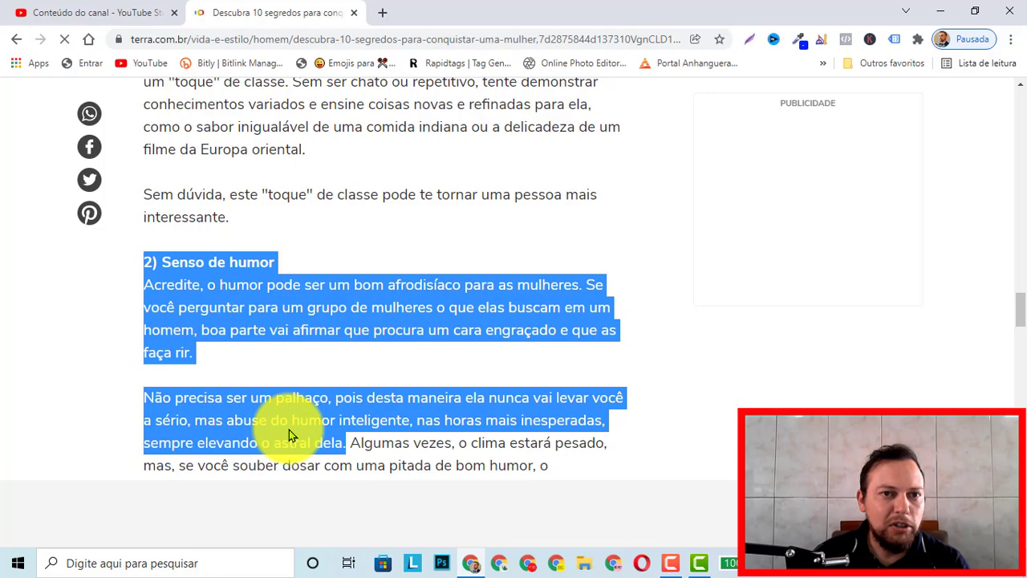
Paste the copied "2) Senso de humor" text at the end of the video's description and start a new paragraph below it.
click(81, 12)
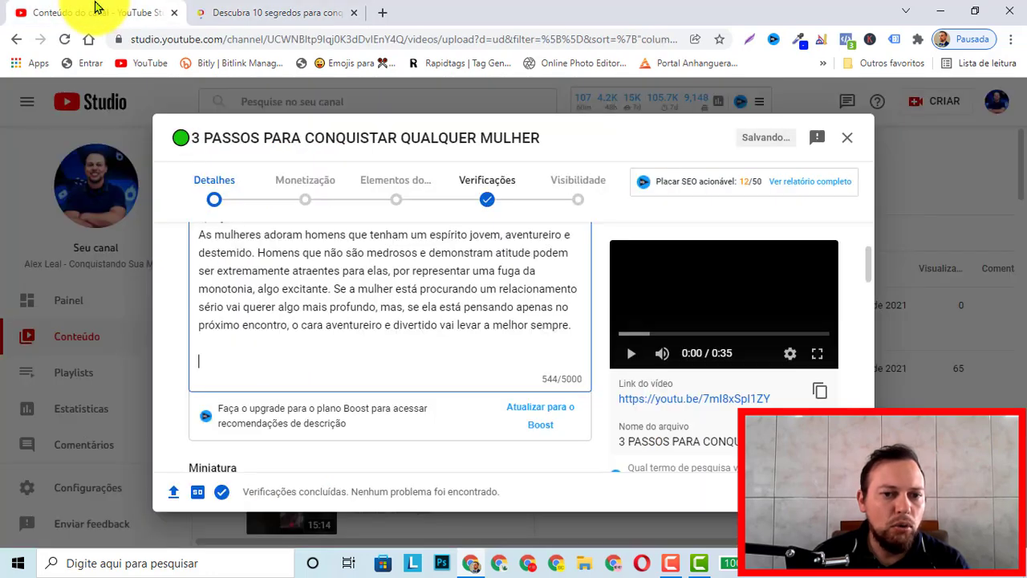
click(312, 367)
key(ctrl+v)
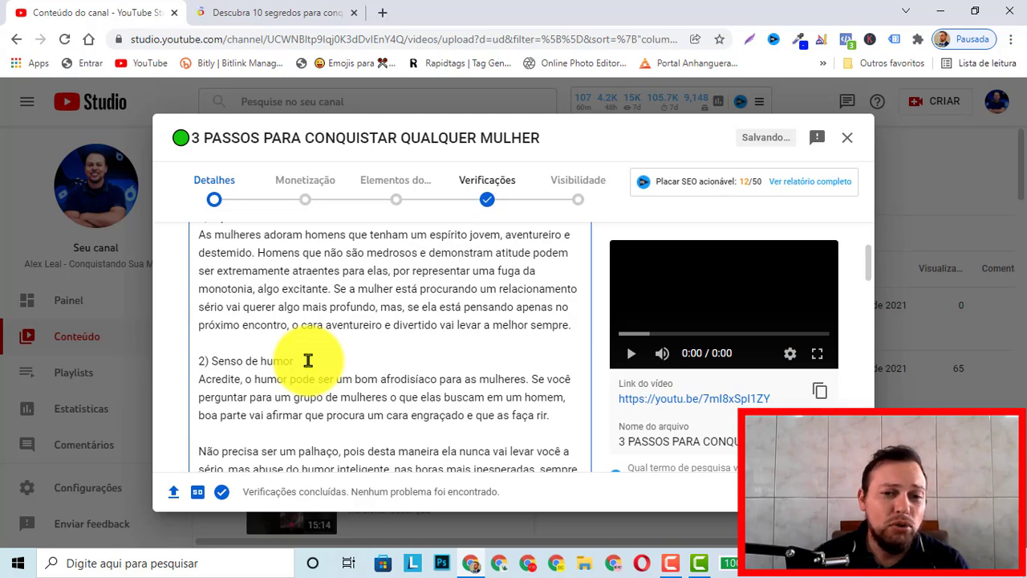
scroll(390, 304, down, 1)
scroll(442, 289, down, 1)
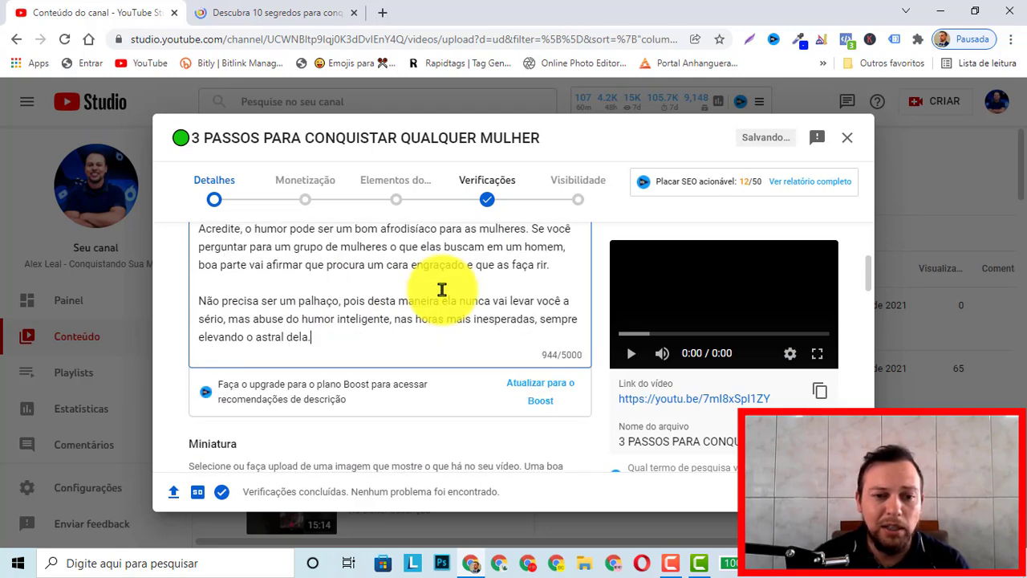
key(Return)
key(Return)
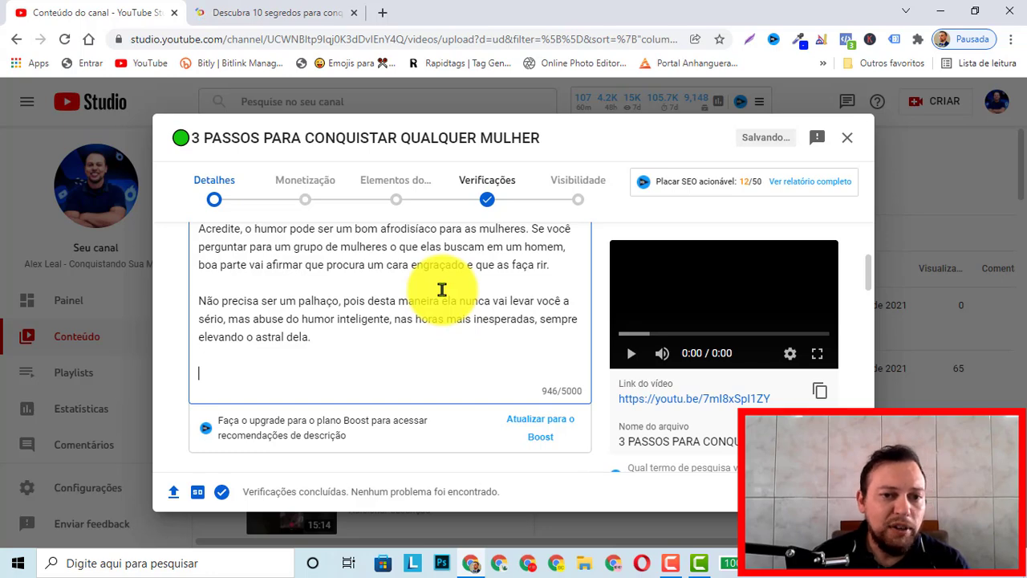
scroll(369, 319, up, 1)
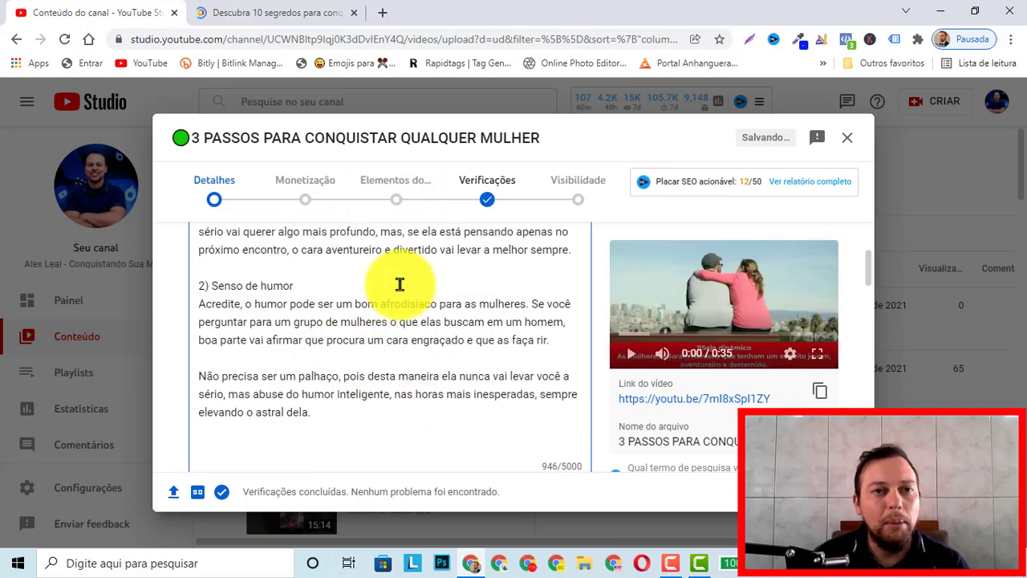
Copy the article's "3) Tenha classe" heading and its first paragraph, ending at "filme da Europa oriental.".
click(277, 10)
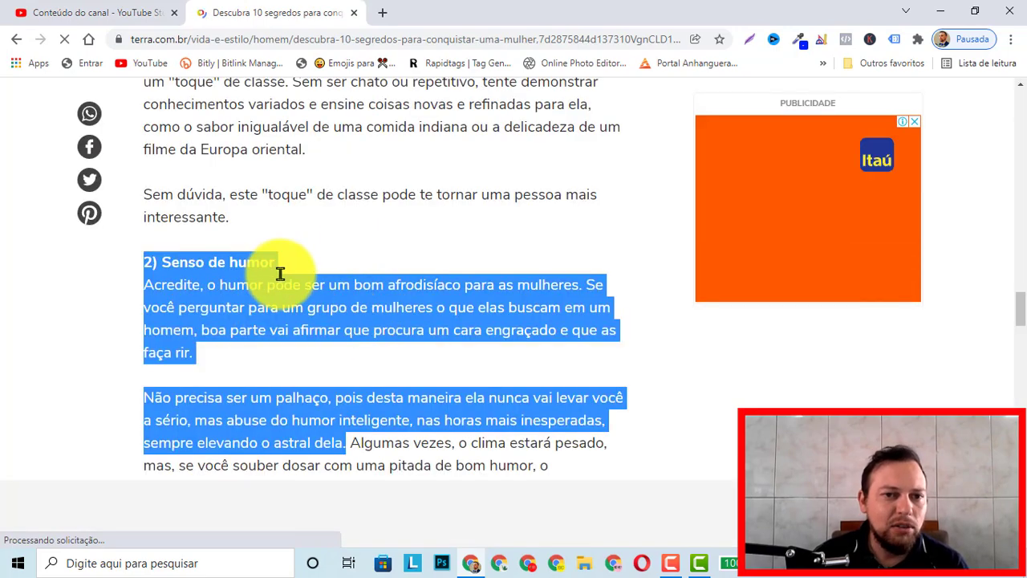
scroll(373, 321, up, 3)
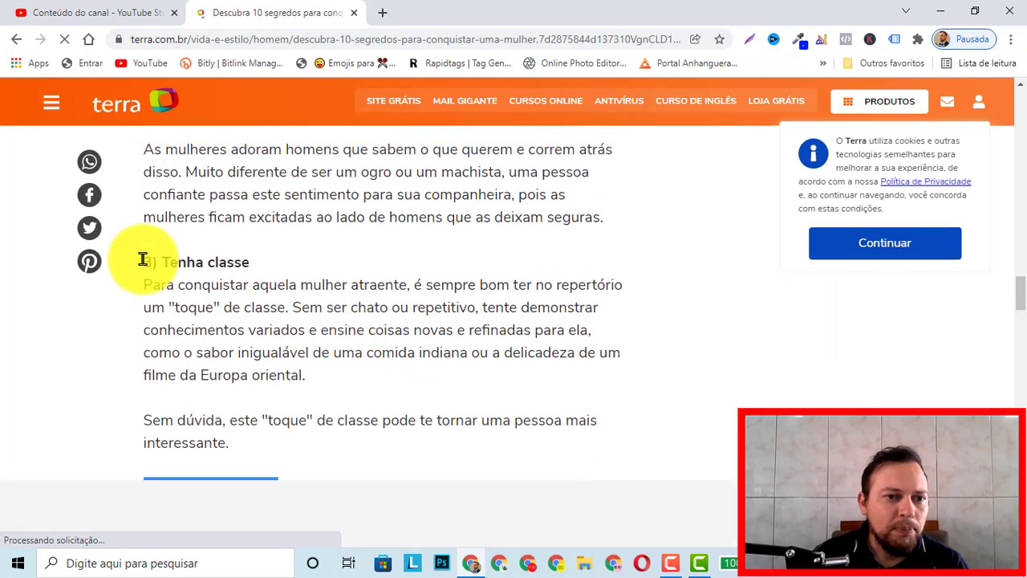
drag(298, 367, 312, 371)
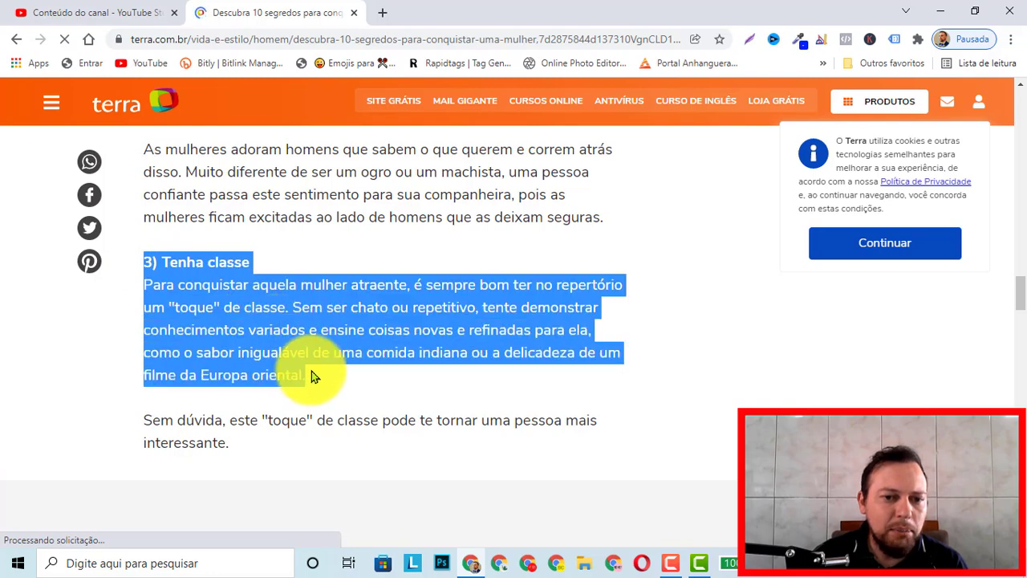
right_click(283, 347)
click(310, 358)
Paste the copied "3) Tenha classe" text at the end of the video's description.
click(160, 4)
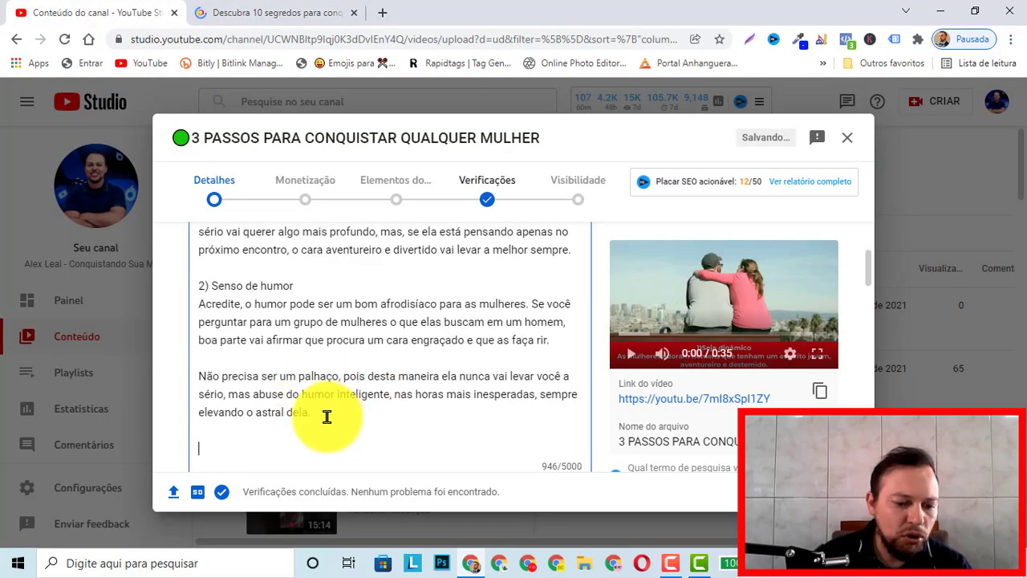
key(ctrl+v)
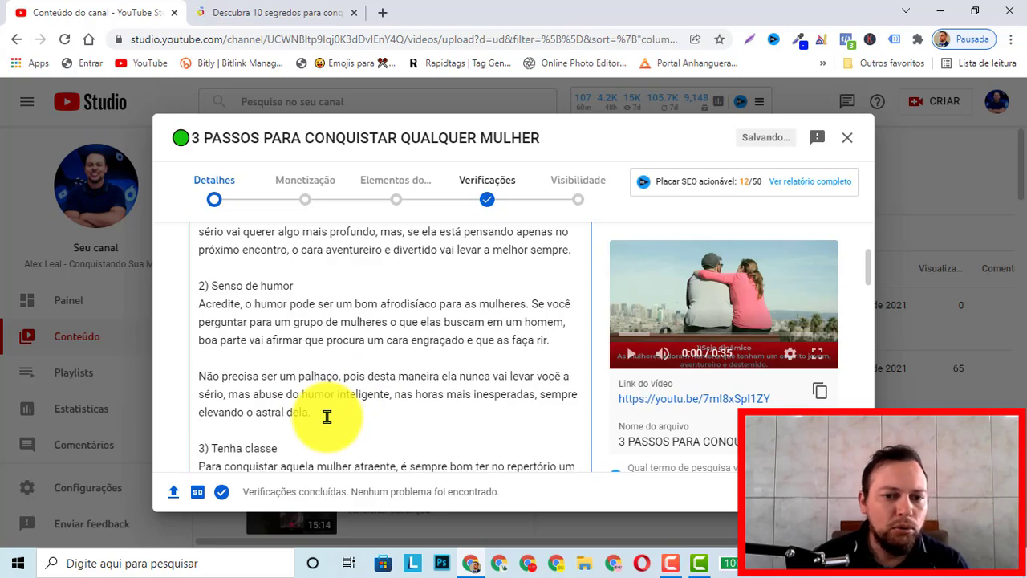
scroll(326, 416, down, 2)
scroll(366, 398, down, 2)
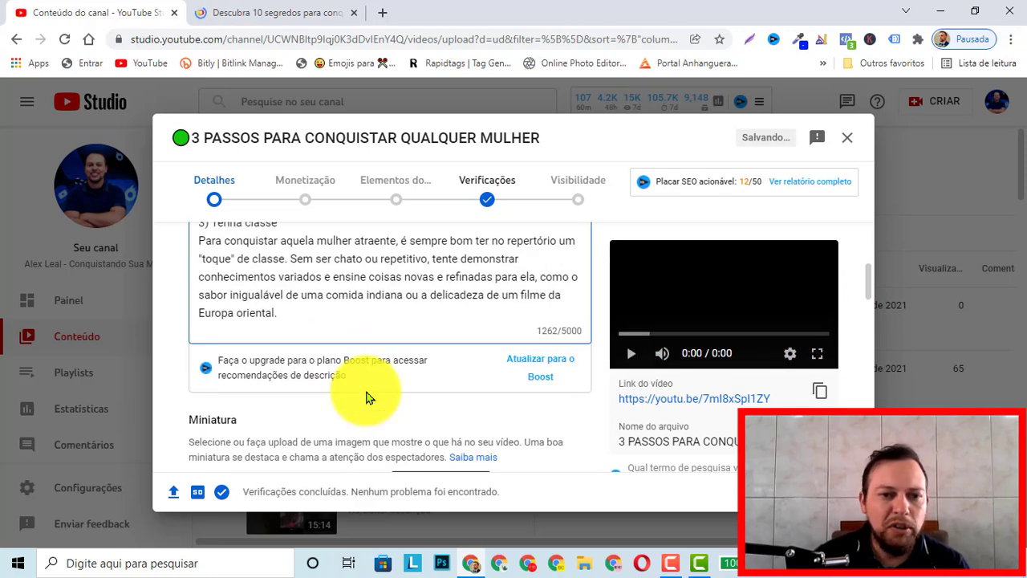
Add the hashtags "#comoconquistarumamulher #sedução #conquista" below the "Tenha classe" text, separated by a blank line.
key(Return)
key(Return)
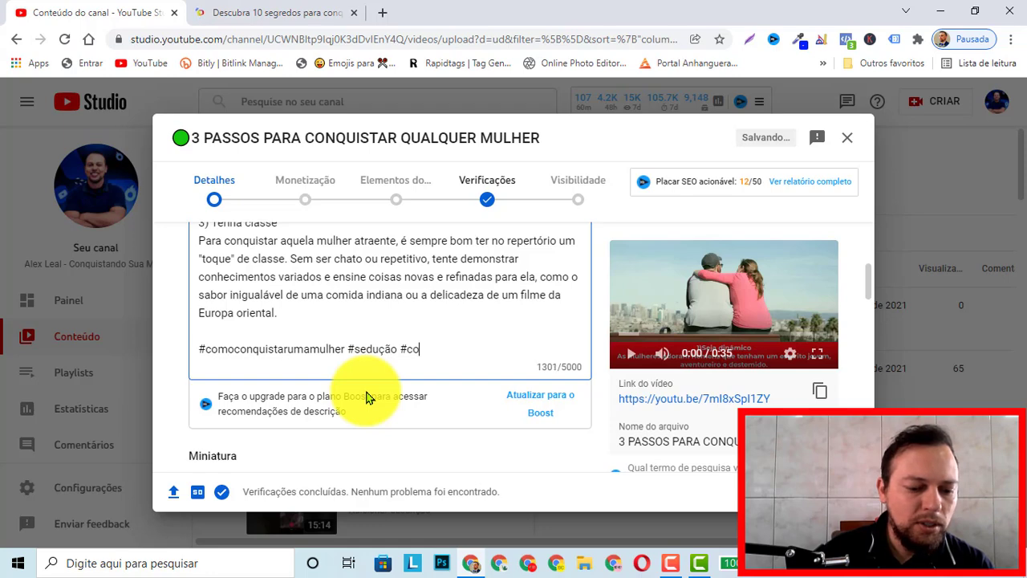
text(uista)
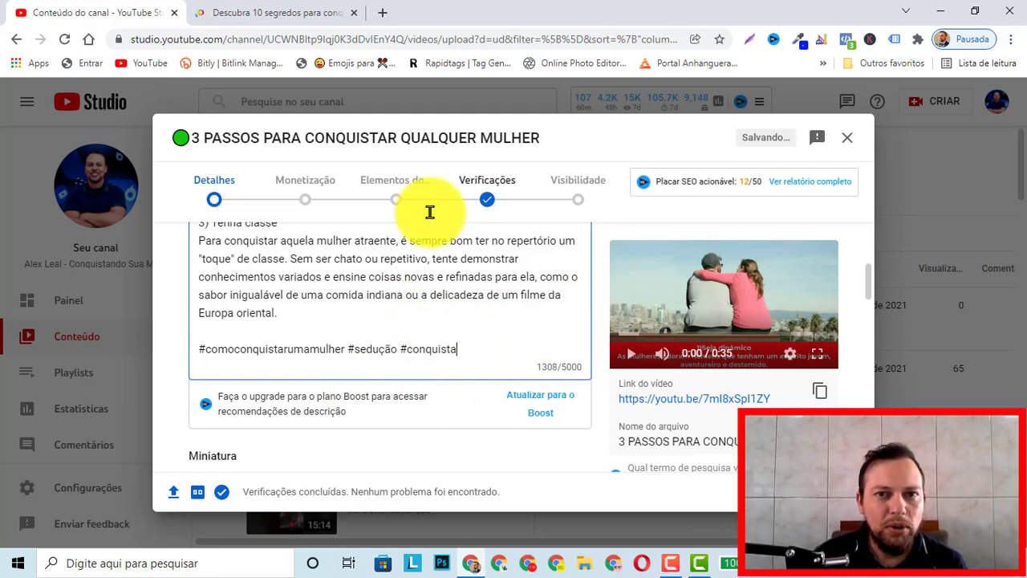
scroll(359, 367, down, 1)
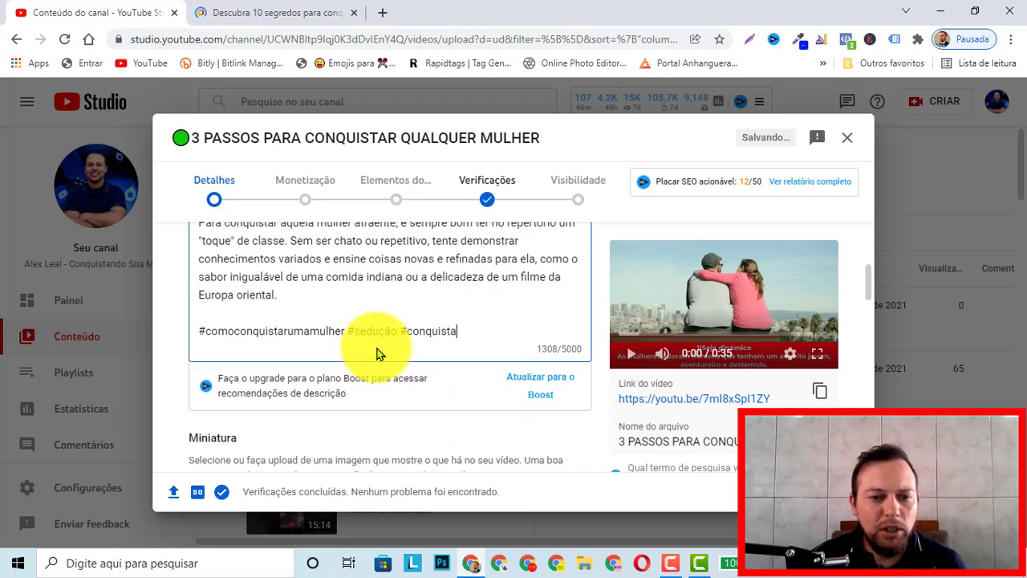
View the video's thumbnail options, and open the Canva website in a new browser tab.
scroll(394, 347, down, 3)
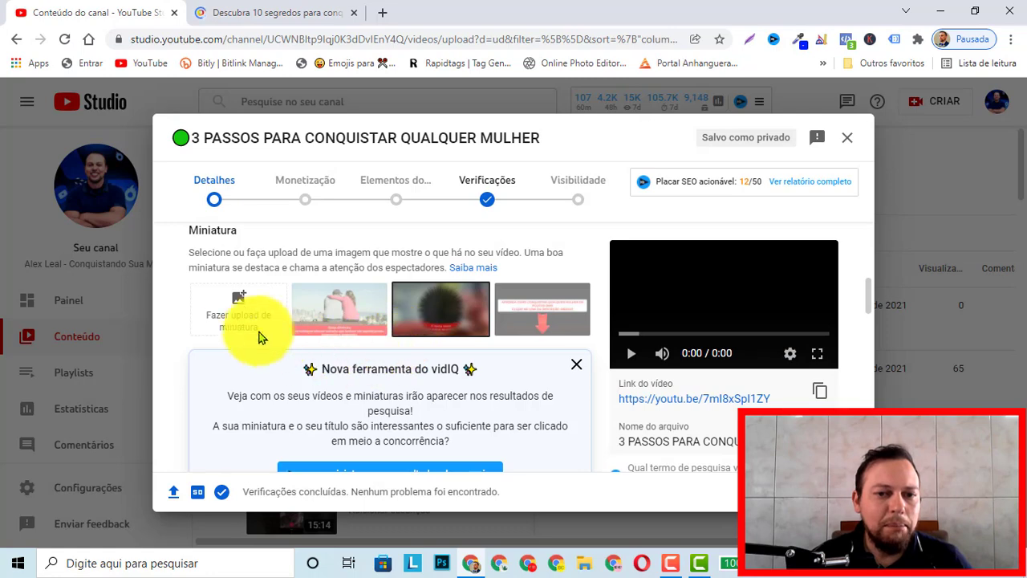
scroll(257, 333, down, 1)
scroll(245, 337, up, 1)
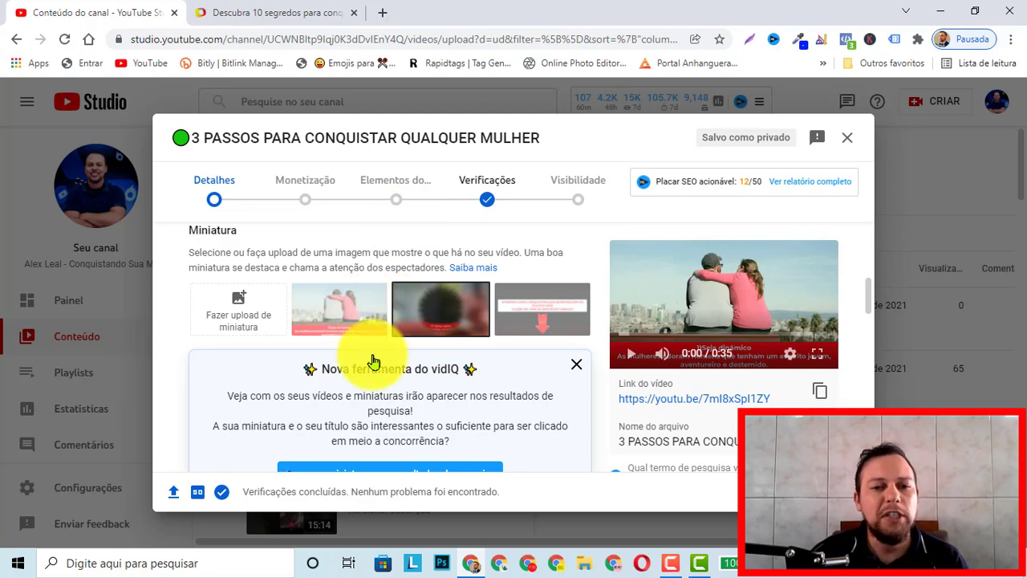
click(384, 16)
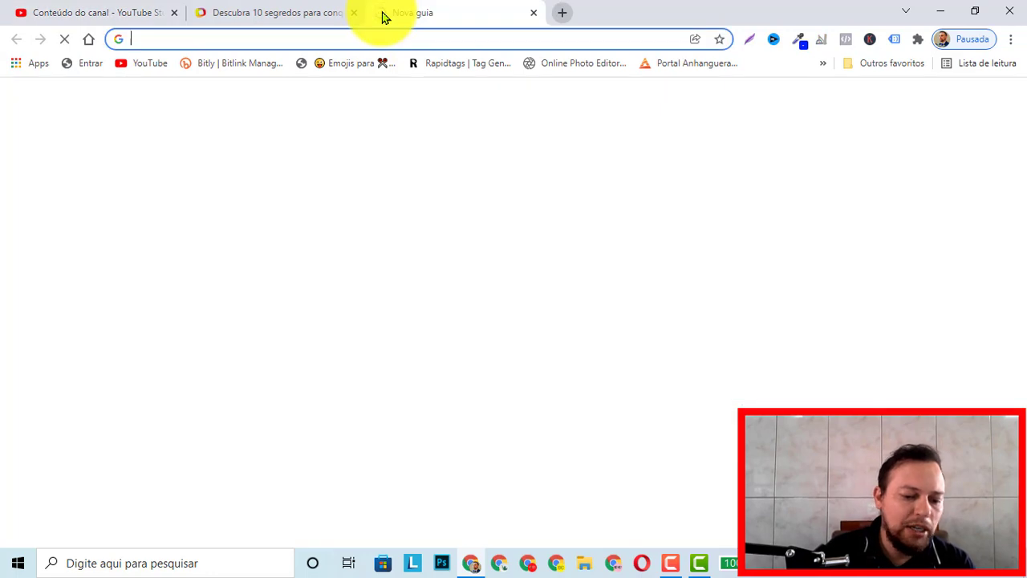
text(canva)
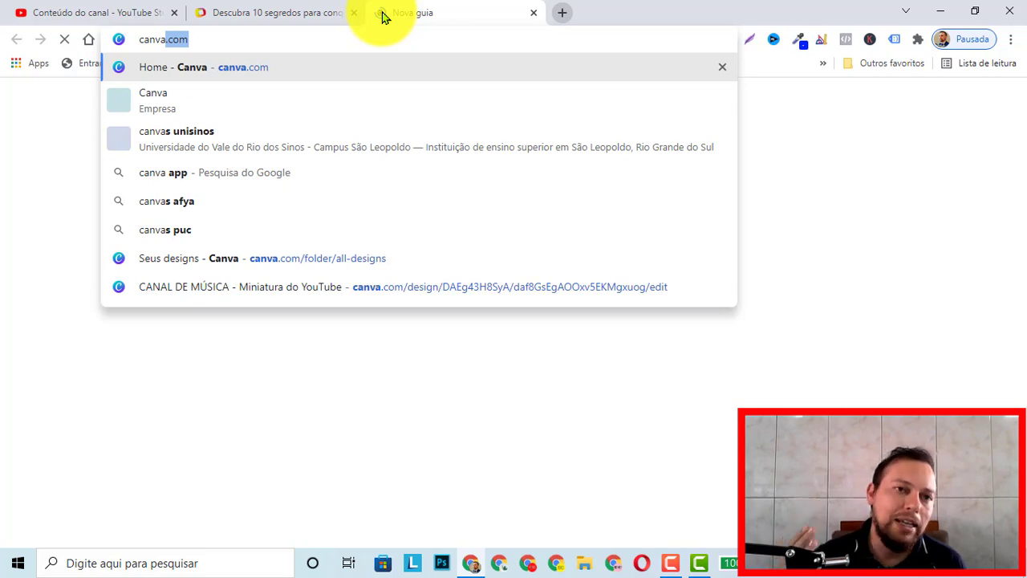
key(Return)
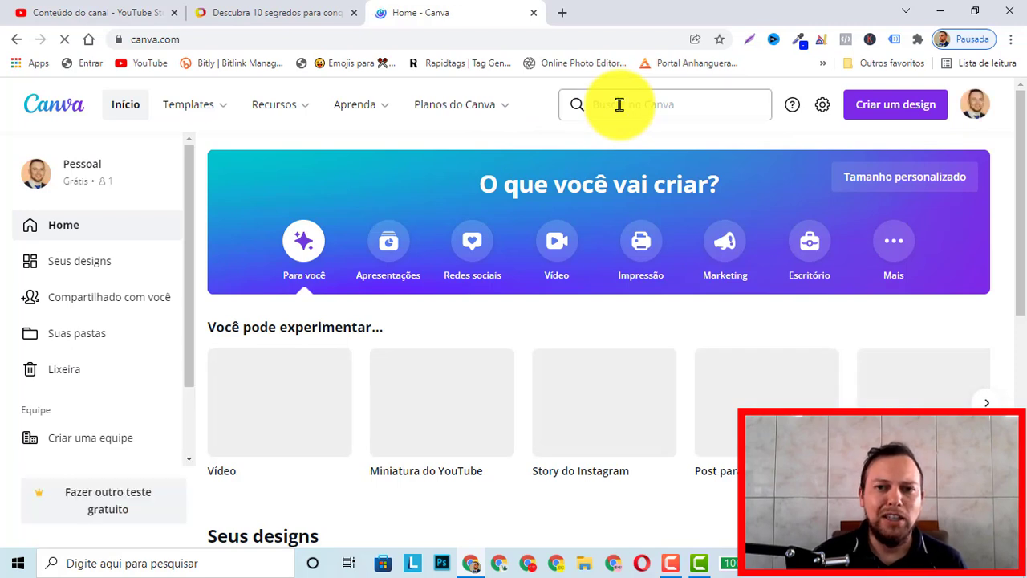
Search Canva for "miniatura" and open the suggested "Miniatura do YouTube" template category.
click(620, 104)
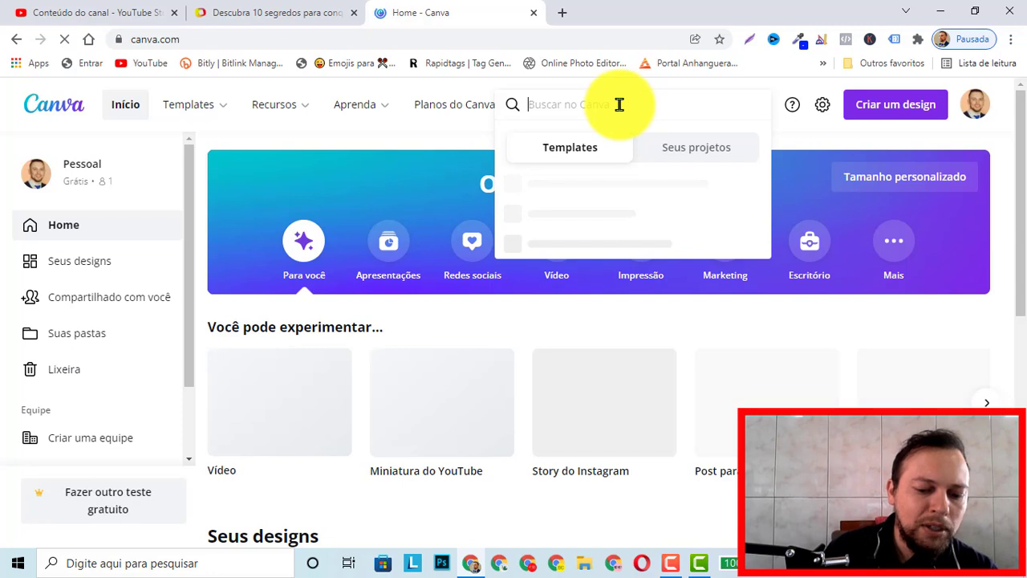
text(miniat)
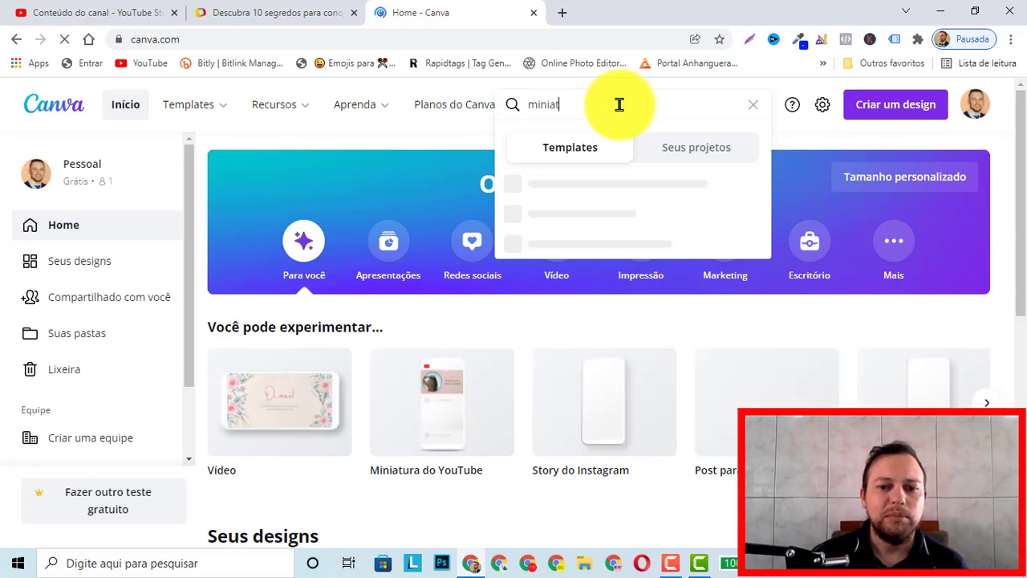
text(ura)
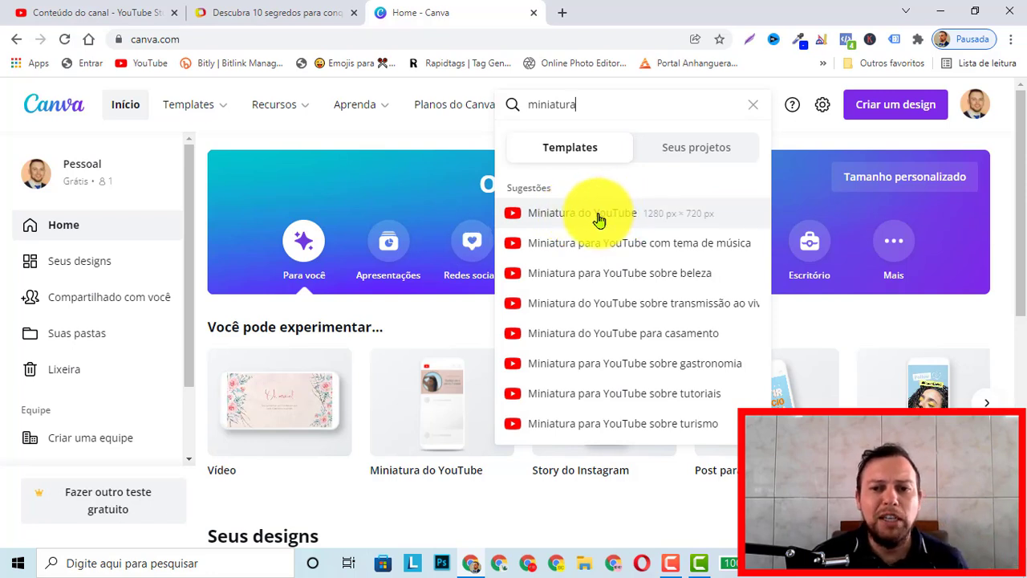
click(598, 220)
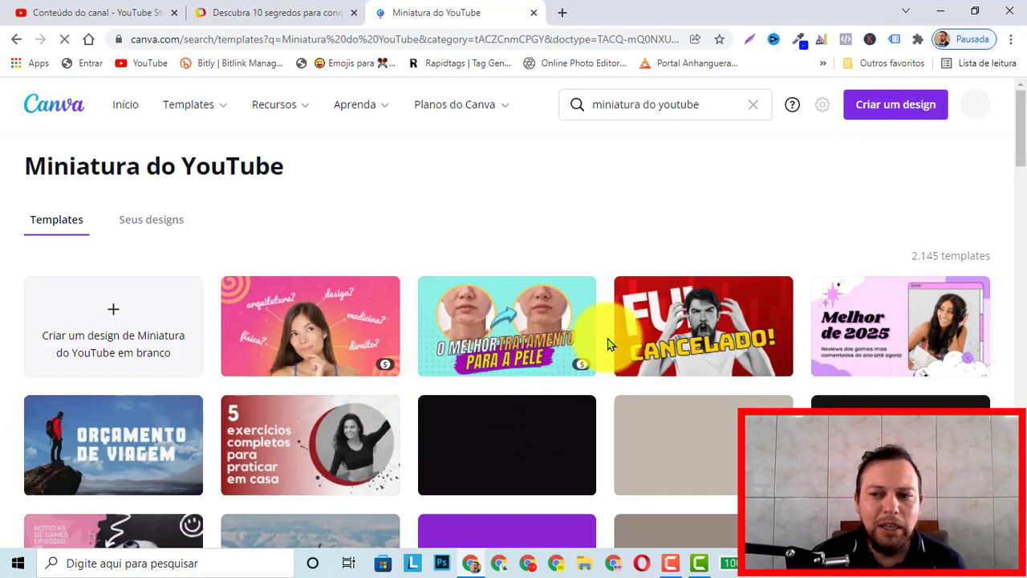
Look through the YouTube thumbnail templates and create a blank "Miniatura do YouTube" design.
scroll(481, 436, down, 3)
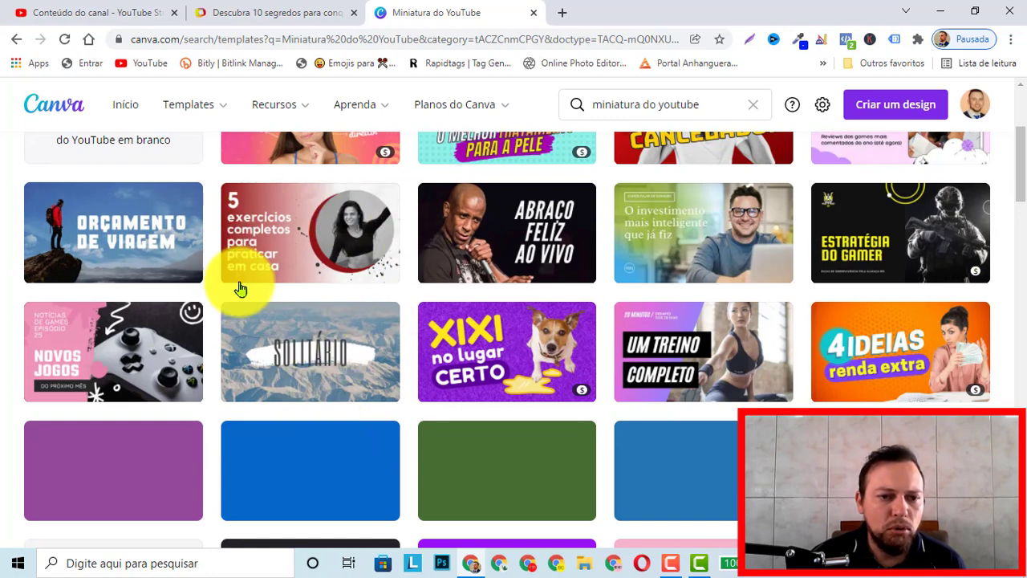
scroll(550, 378, down, 2)
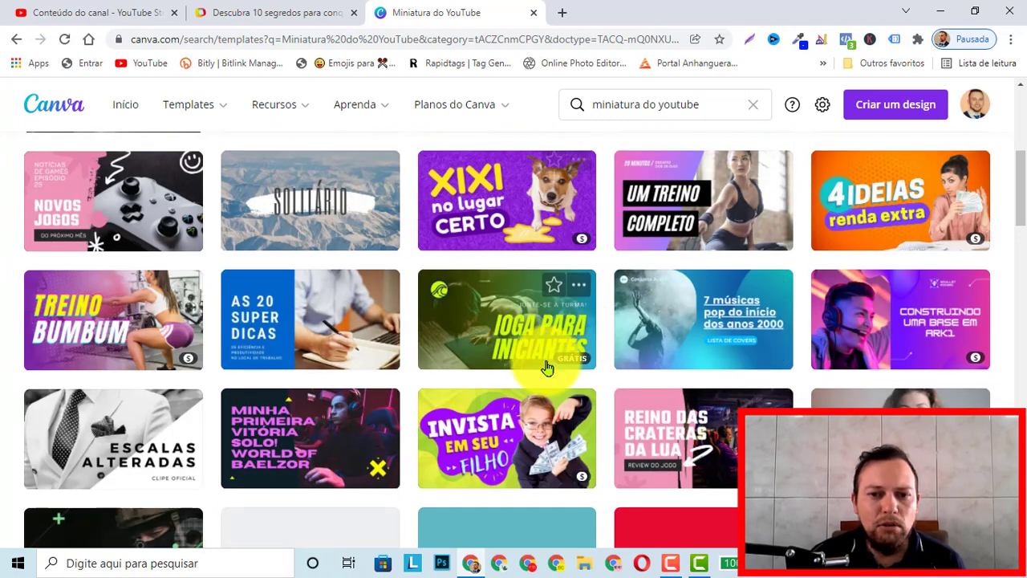
scroll(206, 349, down, 5)
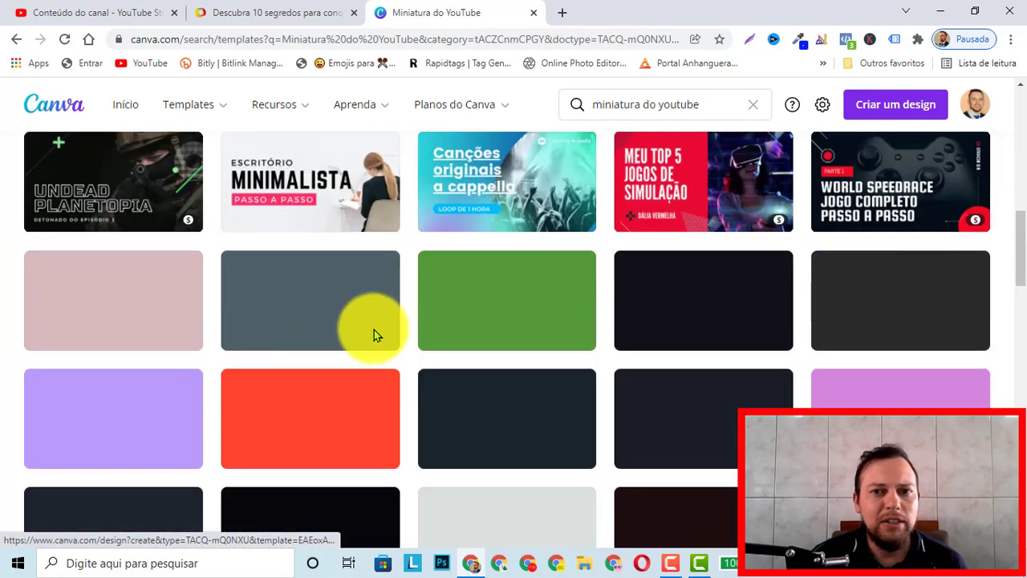
scroll(425, 366, down, 1)
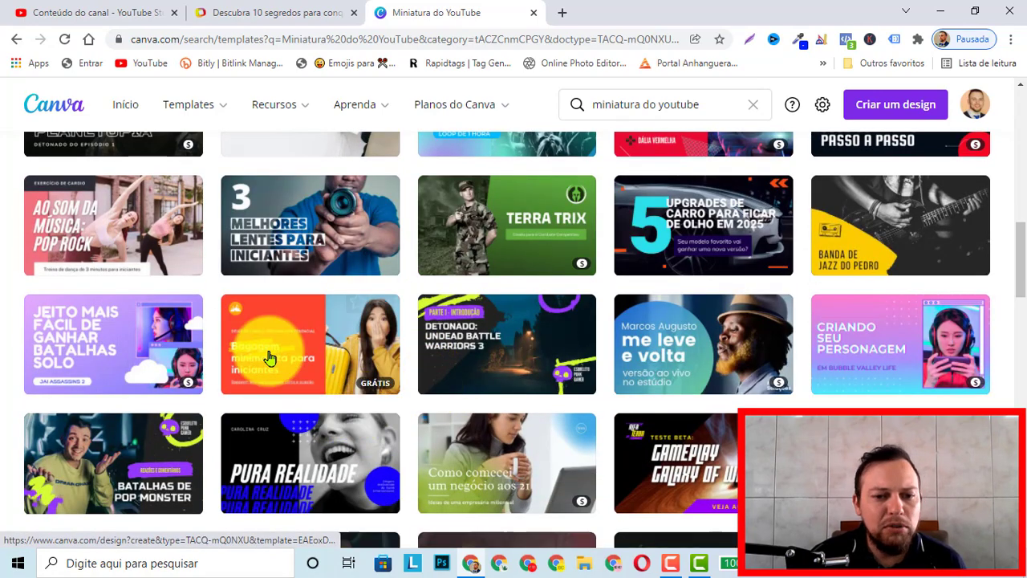
scroll(246, 362, up, 8)
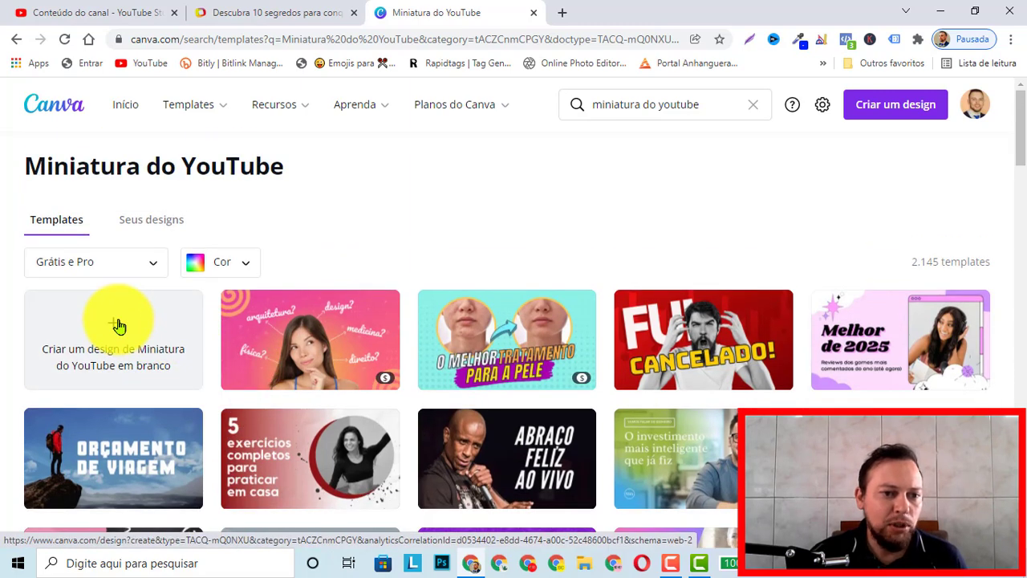
click(118, 325)
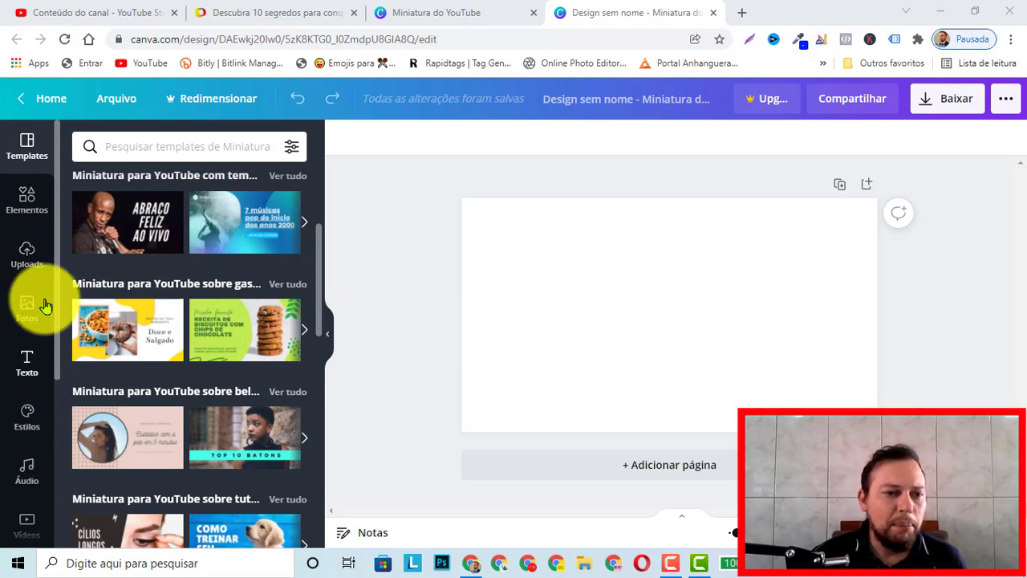
scroll(38, 374, down, 3)
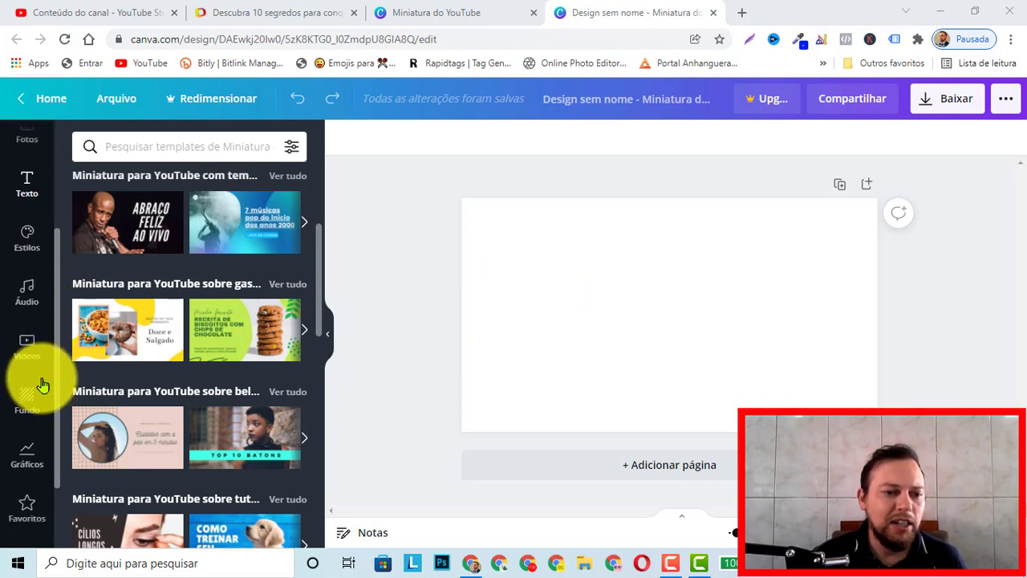
Search the photo library for "mulher".
scroll(36, 434, down, 2)
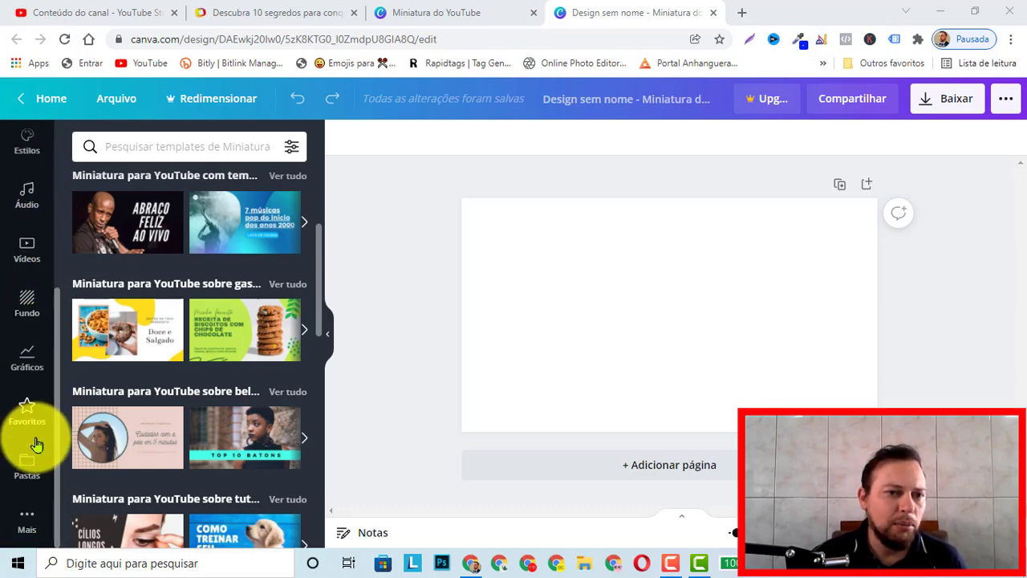
scroll(36, 433, up, 5)
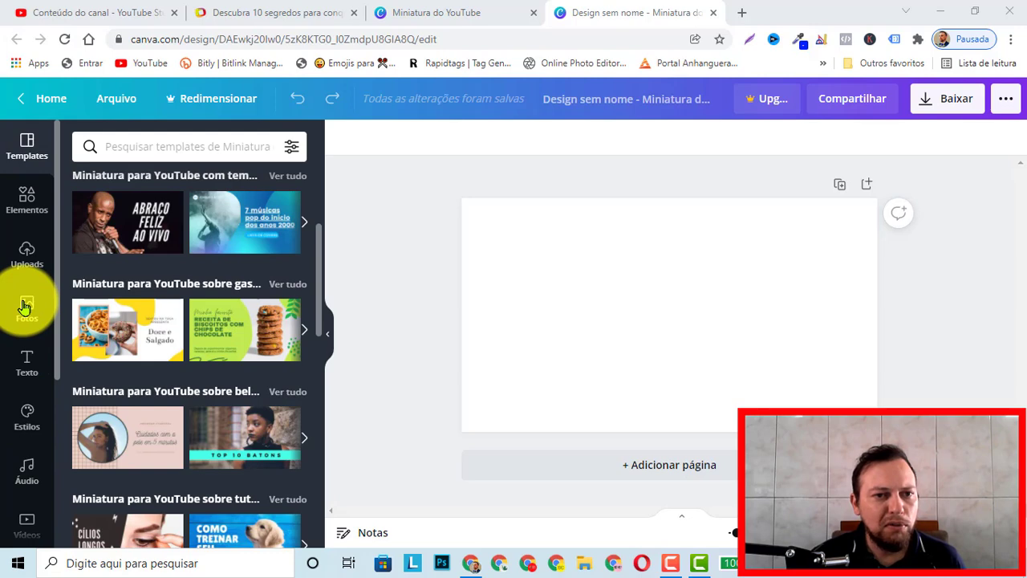
click(24, 305)
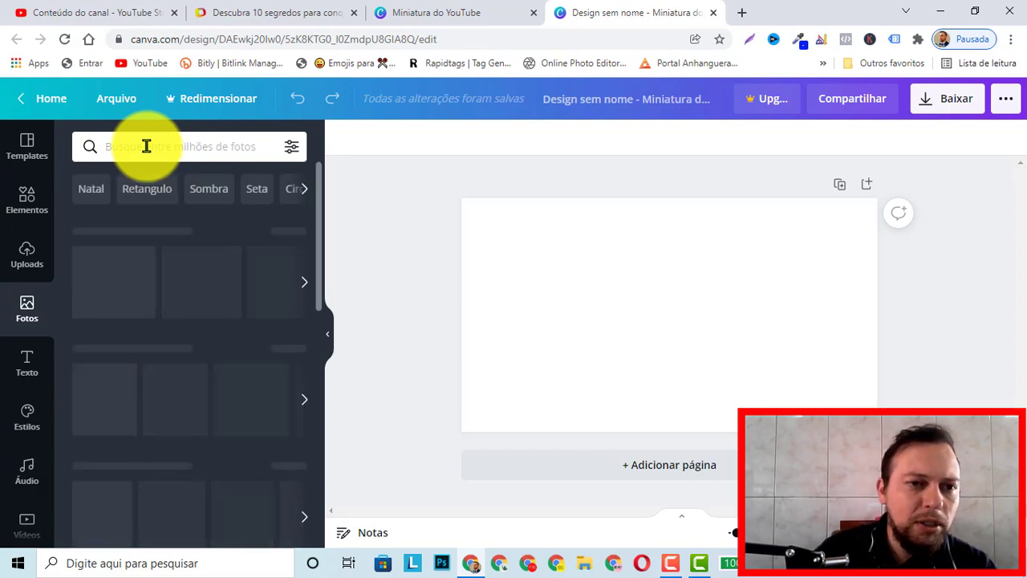
click(146, 146)
text(mulher)
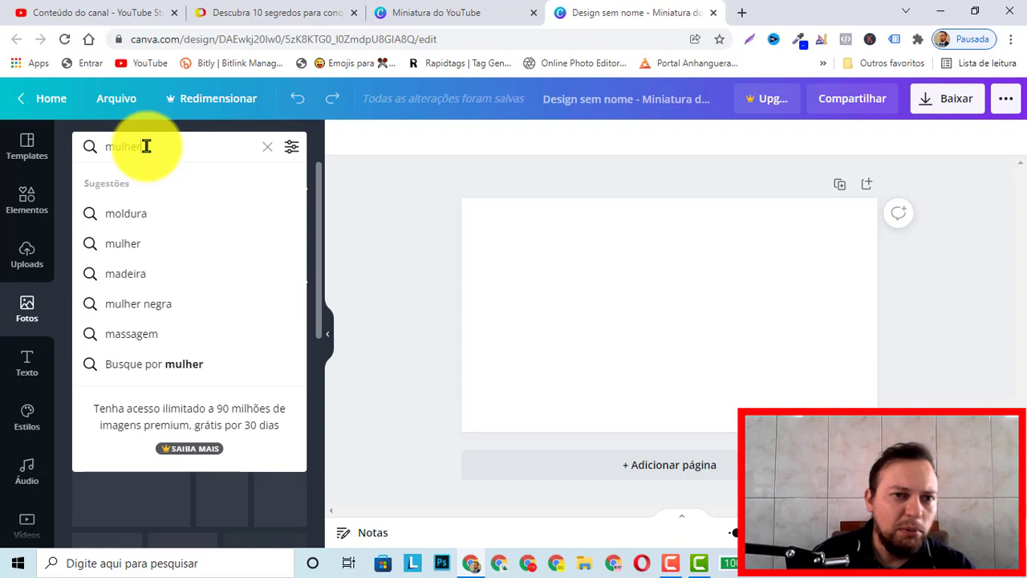
key(Return)
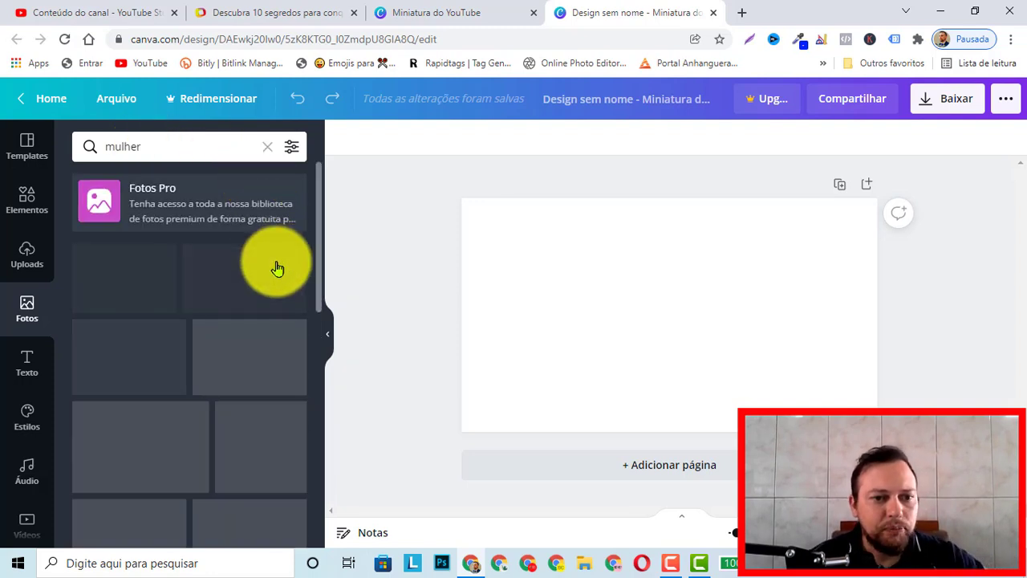
Add the free photo of three laughing women in yellow and blue outfits, and set it as the design's background.
scroll(160, 316, down, 2)
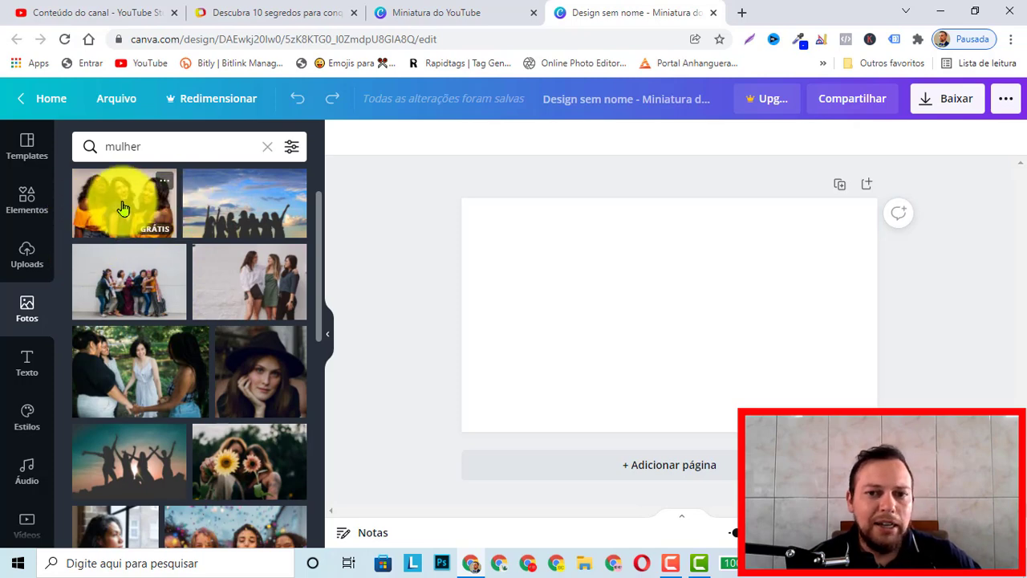
click(122, 208)
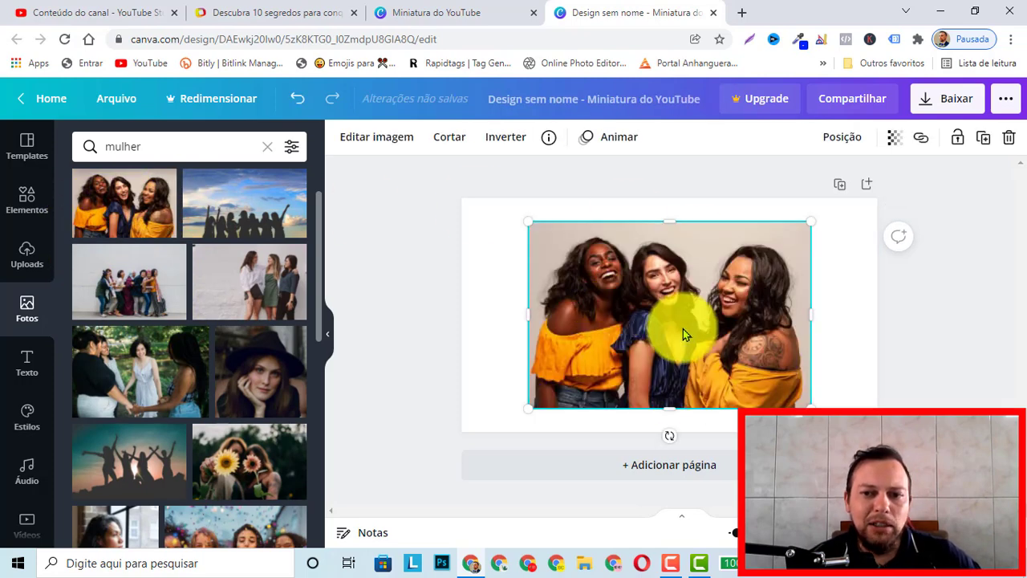
drag(680, 327, 672, 322)
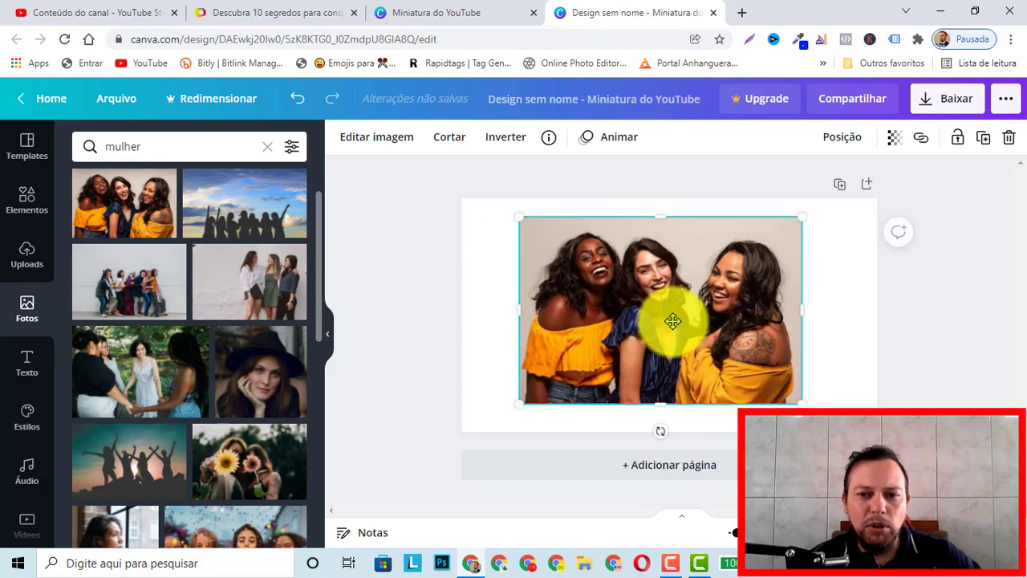
right_click(674, 323)
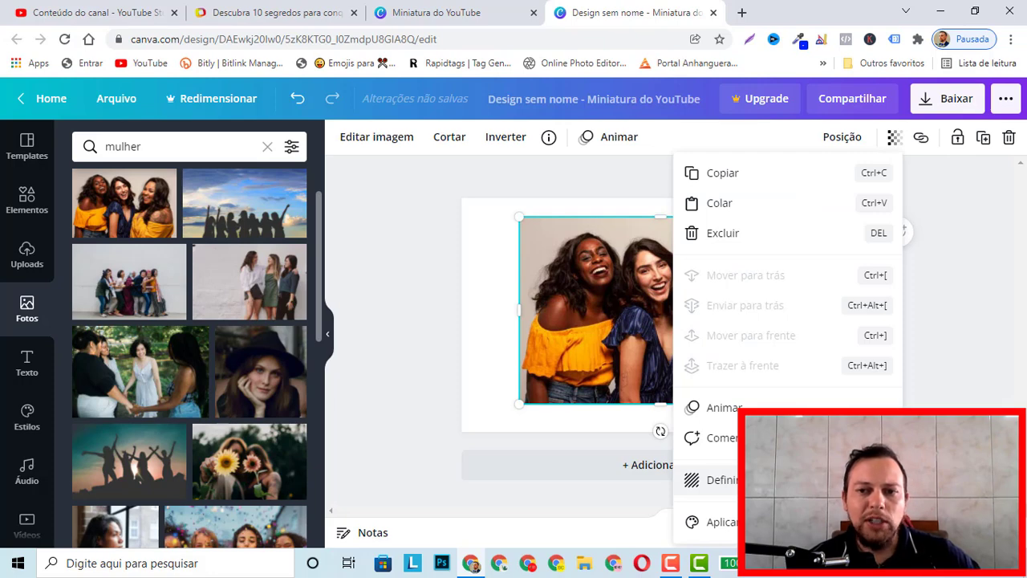
click(718, 480)
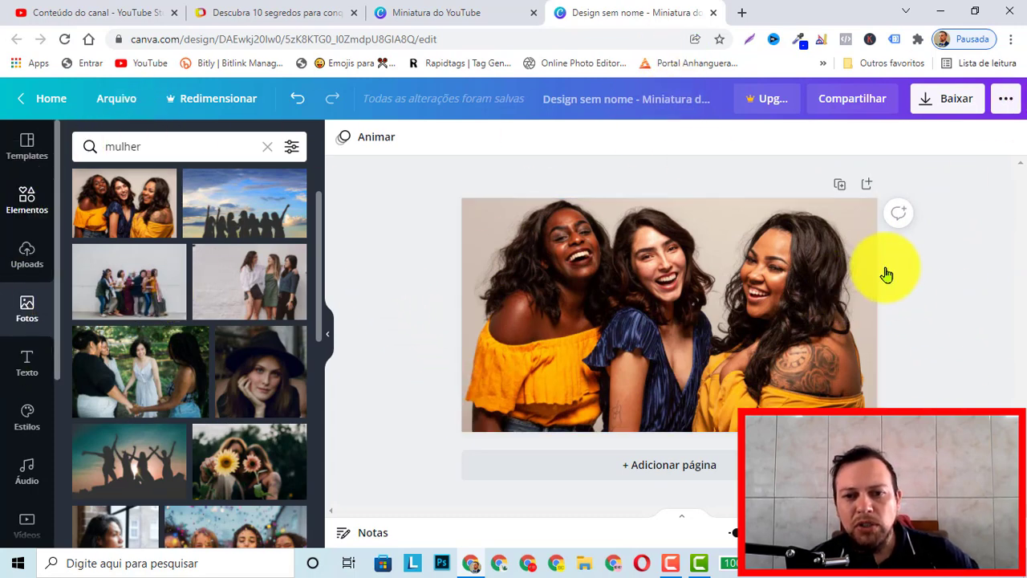
Look through the text styles and add the pink "WOW!" text from the recently used ones.
click(27, 368)
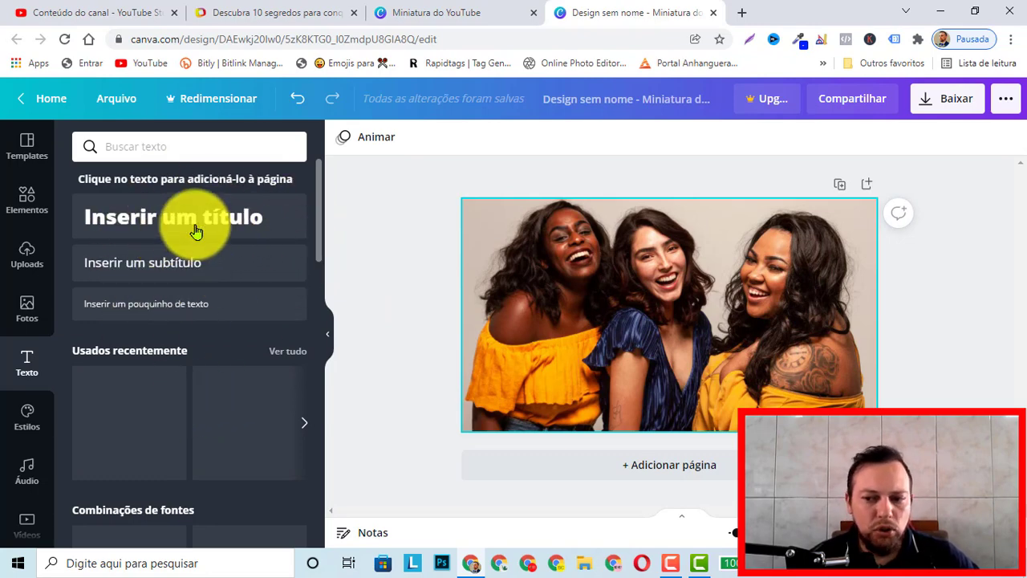
scroll(196, 281, down, 1)
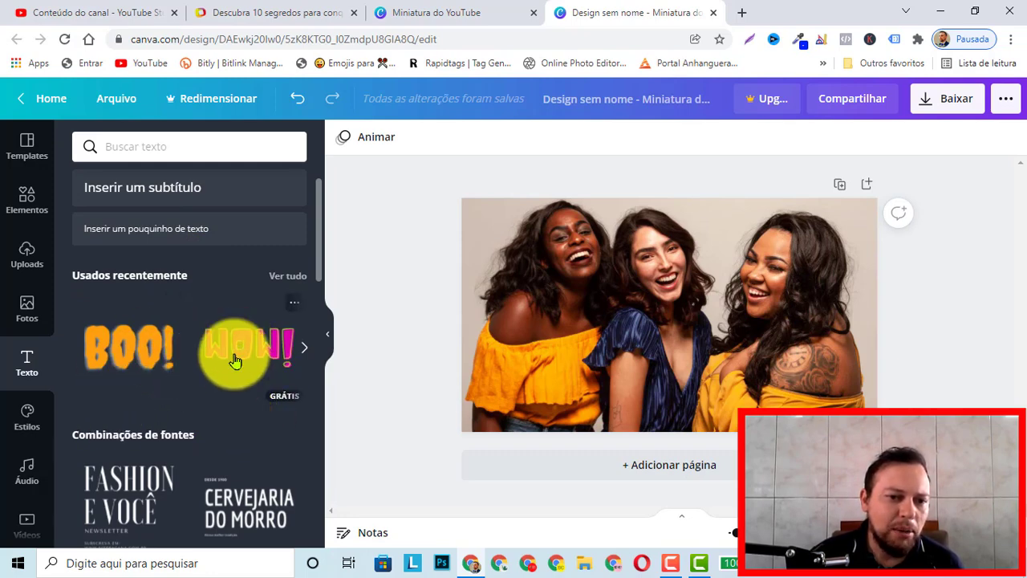
scroll(233, 361, down, 4)
scroll(217, 373, down, 5)
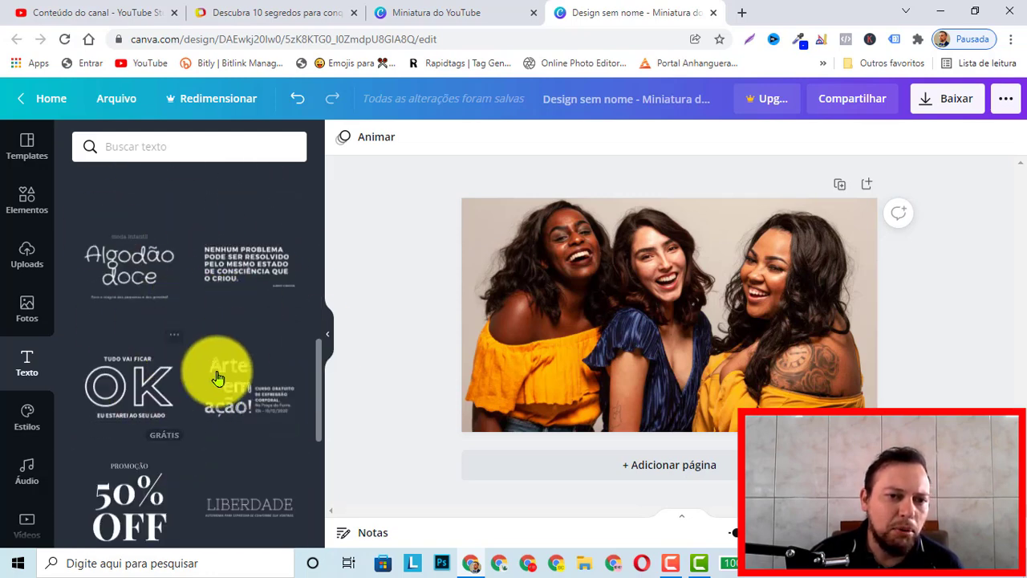
scroll(237, 353, up, 10)
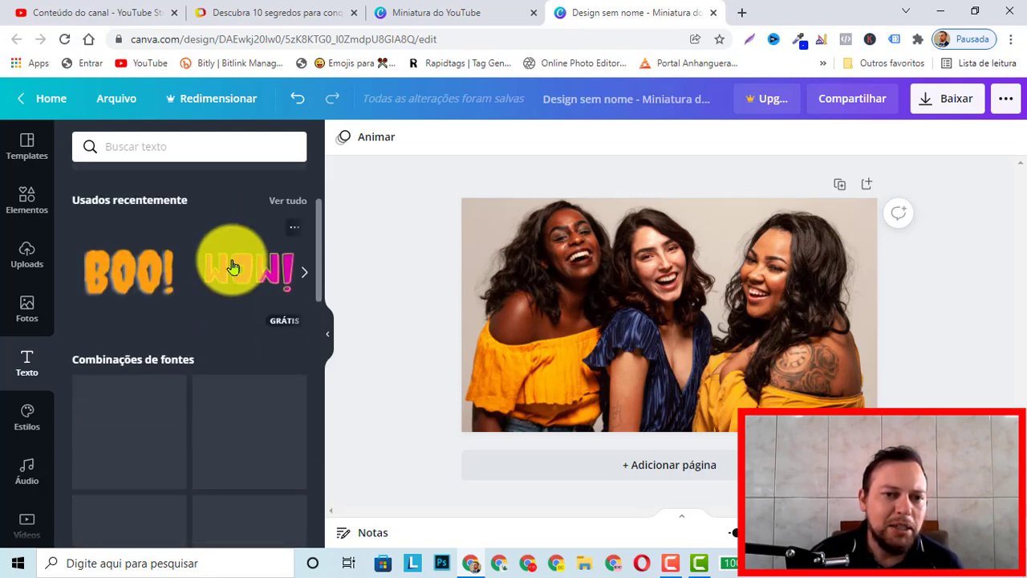
click(232, 266)
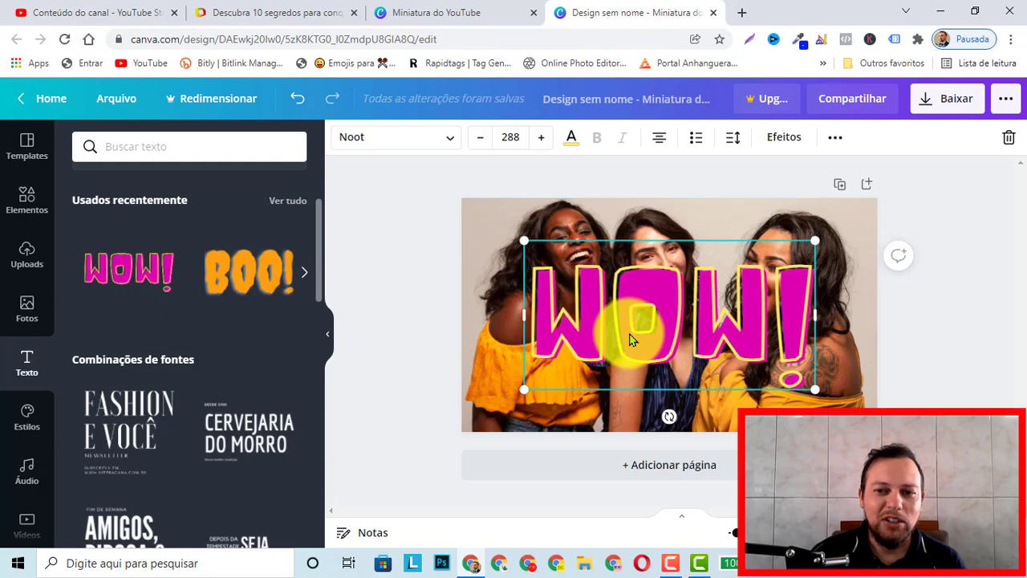
Shift the "WOW!" text slightly on the page and replace its wording with "ELAS GOSTAM DISSO".
mouse_move(693, 343)
mouse_down()
mouse_move(694, 382)
mouse_move(683, 331)
mouse_up()
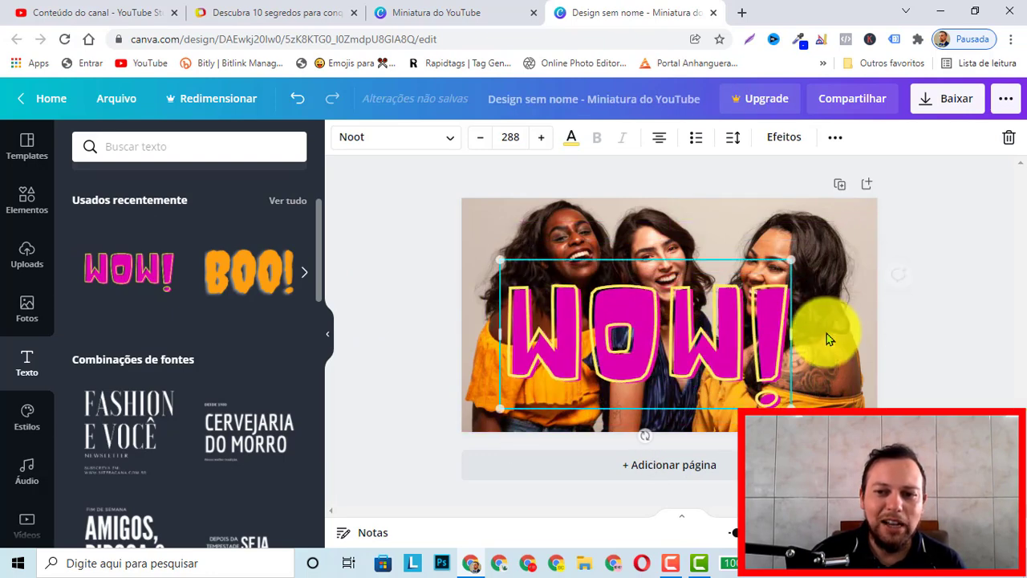
double_click(775, 336)
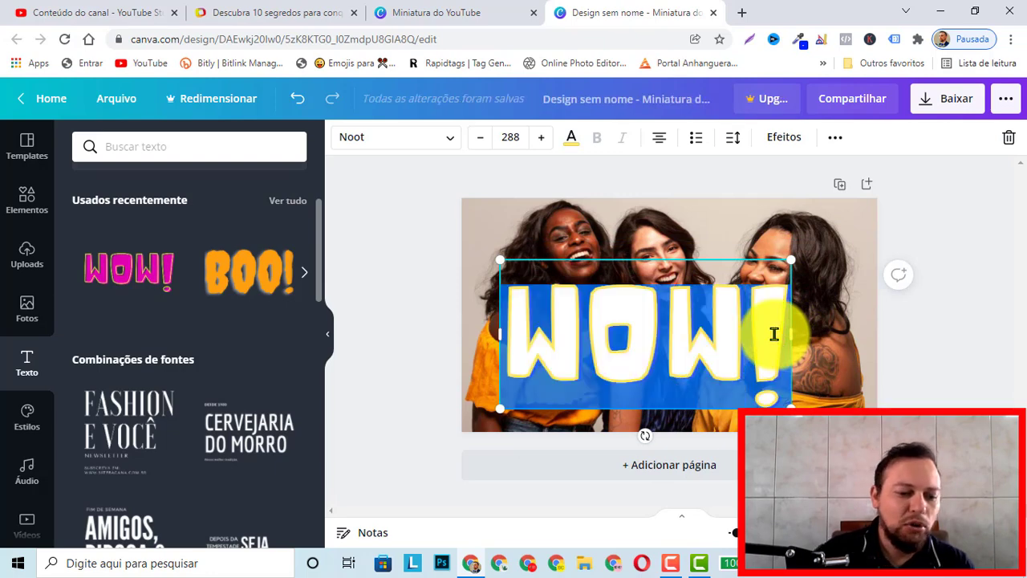
text(E)
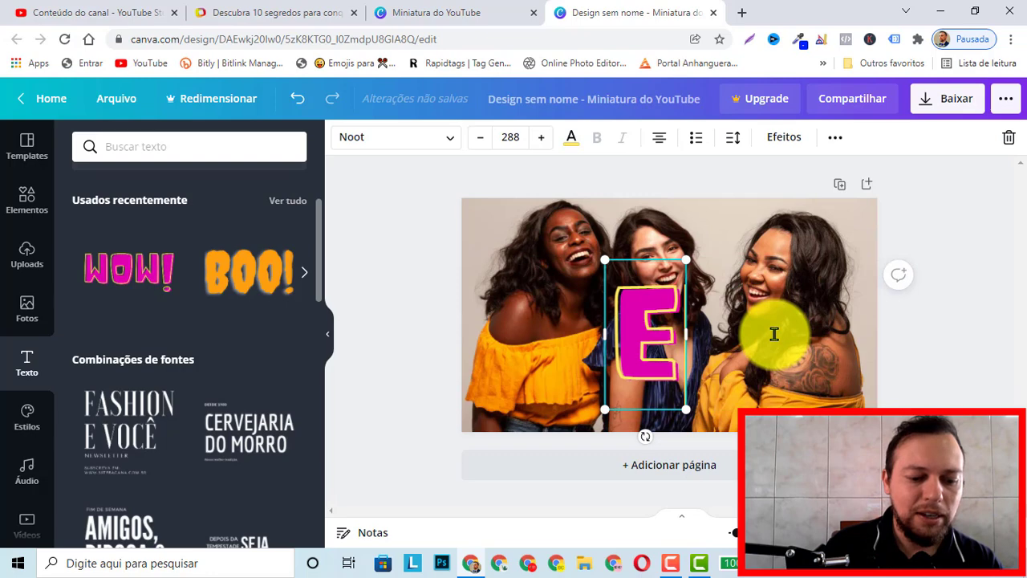
text(LAS GO)
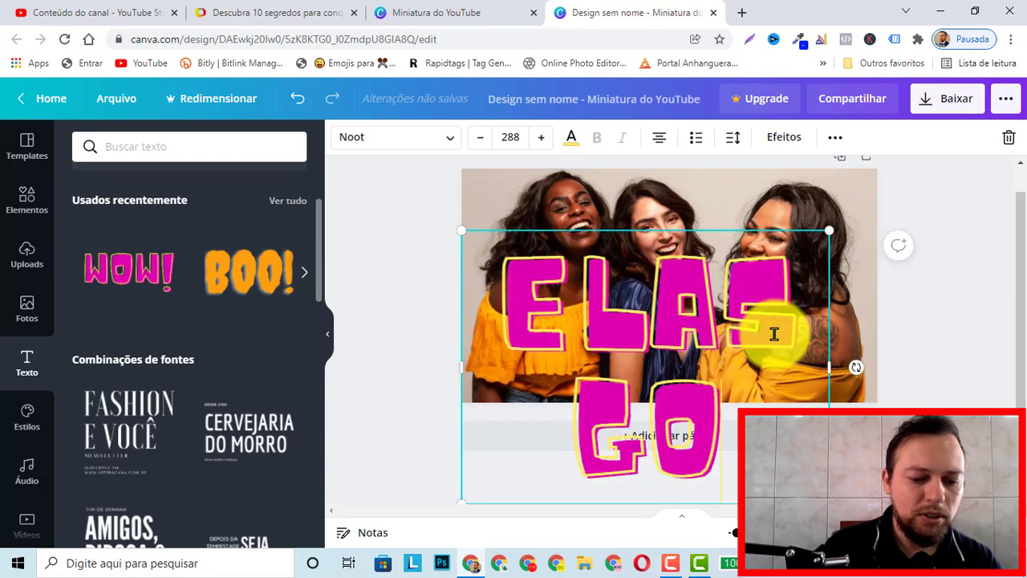
text(STAM DESSO)
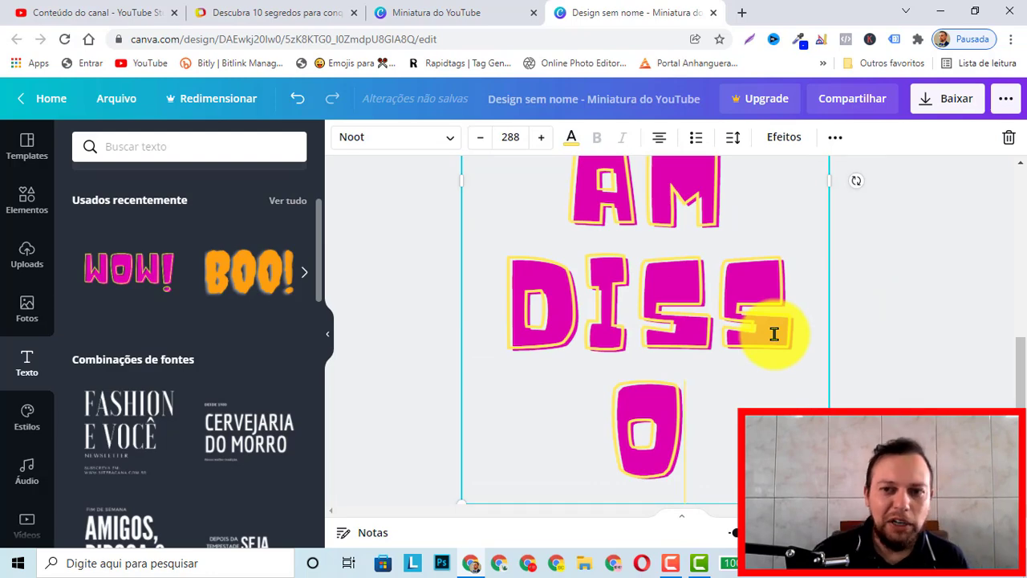
Reduce the font size of the "ELAS GOSTAM DISSO" text to 98,6.
click(480, 137)
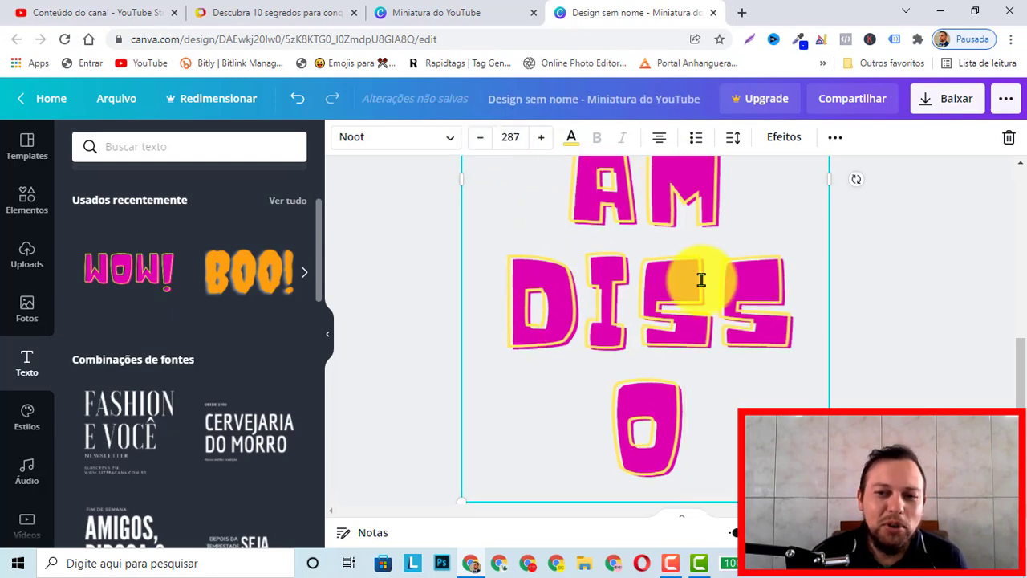
click(481, 138)
click(481, 137)
click(480, 137)
click(480, 137)
click(481, 137)
click(481, 137)
click(481, 137)
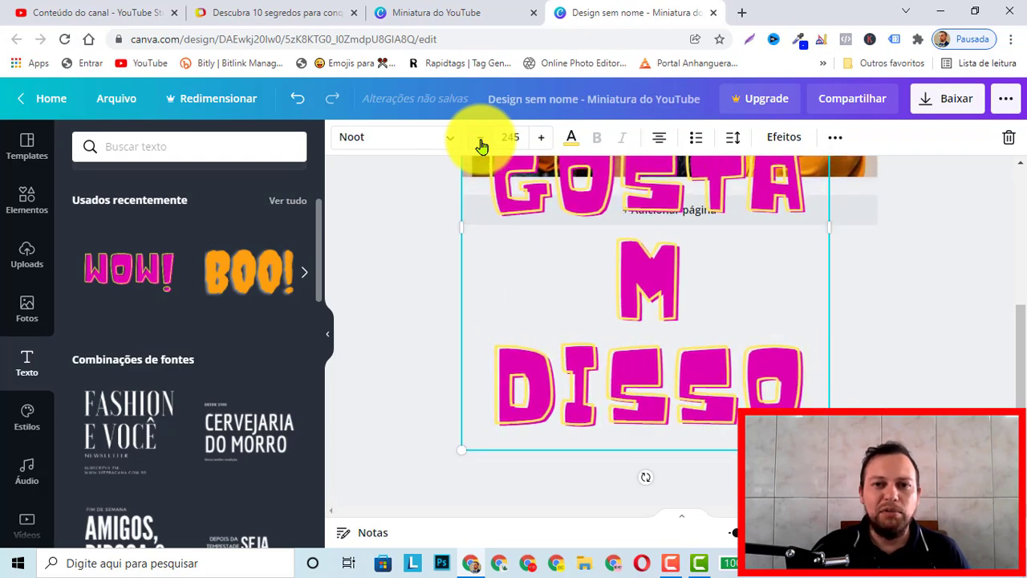
click(480, 142)
click(480, 142)
click(481, 142)
click(481, 142)
click(481, 142)
click(480, 142)
click(481, 142)
click(481, 142)
click(480, 142)
click(481, 142)
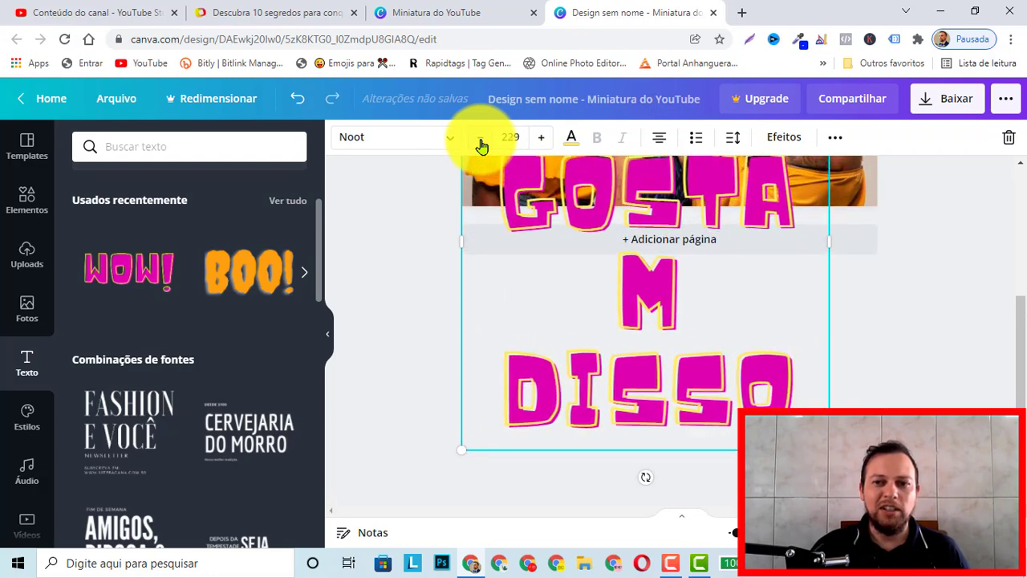
click(480, 142)
click(480, 142)
click(481, 142)
click(481, 142)
click(481, 142)
click(481, 142)
click(481, 142)
click(481, 142)
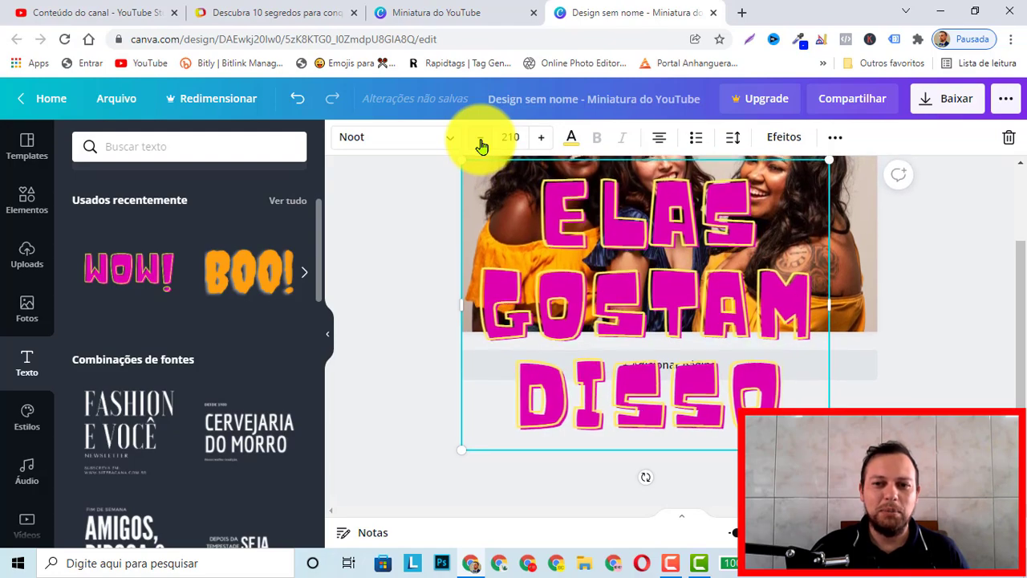
click(481, 142)
click(481, 142)
click(481, 142)
click(481, 142)
click(481, 142)
click(481, 142)
click(481, 142)
click(481, 142)
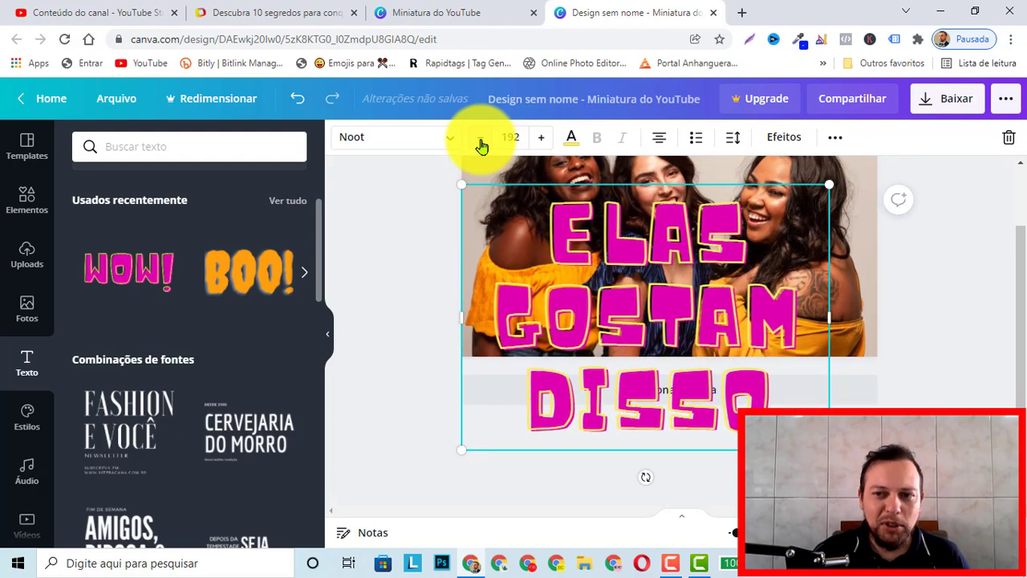
click(481, 142)
click(481, 142)
click(481, 142)
click(481, 142)
click(481, 142)
click(481, 142)
click(480, 142)
click(481, 142)
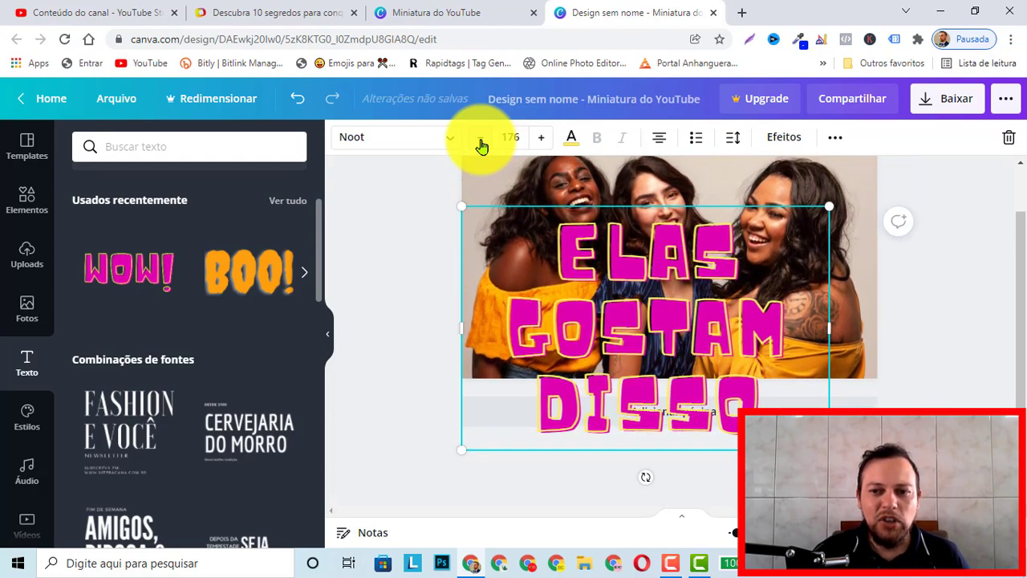
click(481, 142)
click(481, 142)
click(481, 142)
click(481, 142)
click(480, 142)
click(481, 142)
click(481, 142)
click(481, 142)
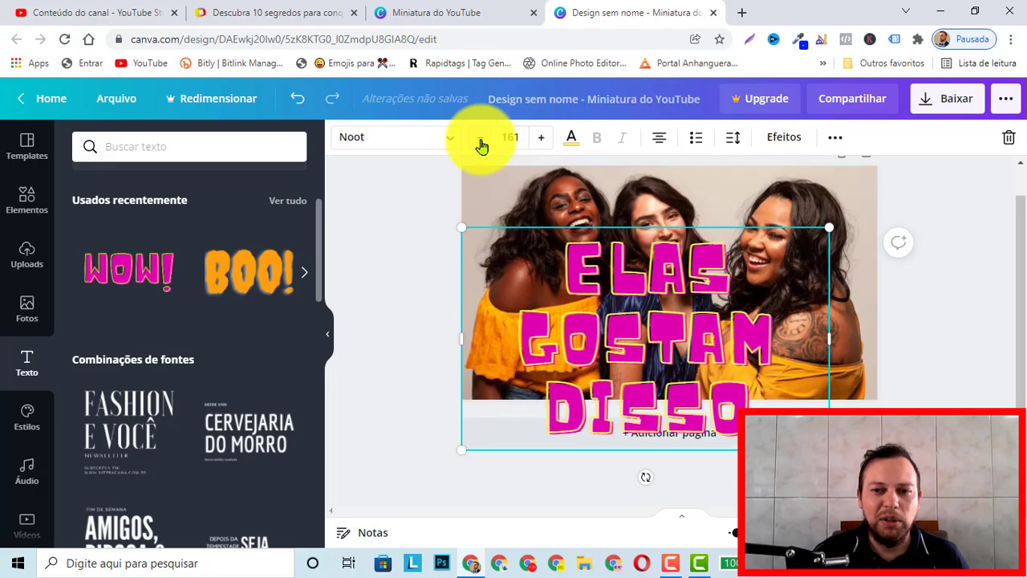
click(481, 142)
click(480, 142)
click(481, 142)
click(481, 142)
click(480, 142)
click(480, 142)
click(481, 142)
click(481, 142)
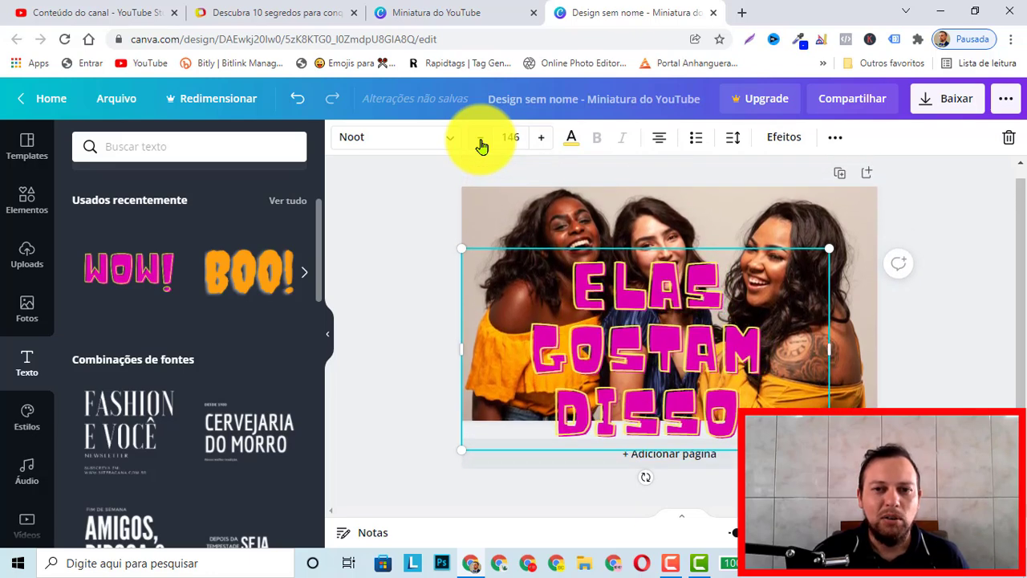
click(481, 142)
click(481, 142)
click(481, 142)
click(481, 142)
click(481, 143)
click(480, 142)
click(481, 142)
click(480, 142)
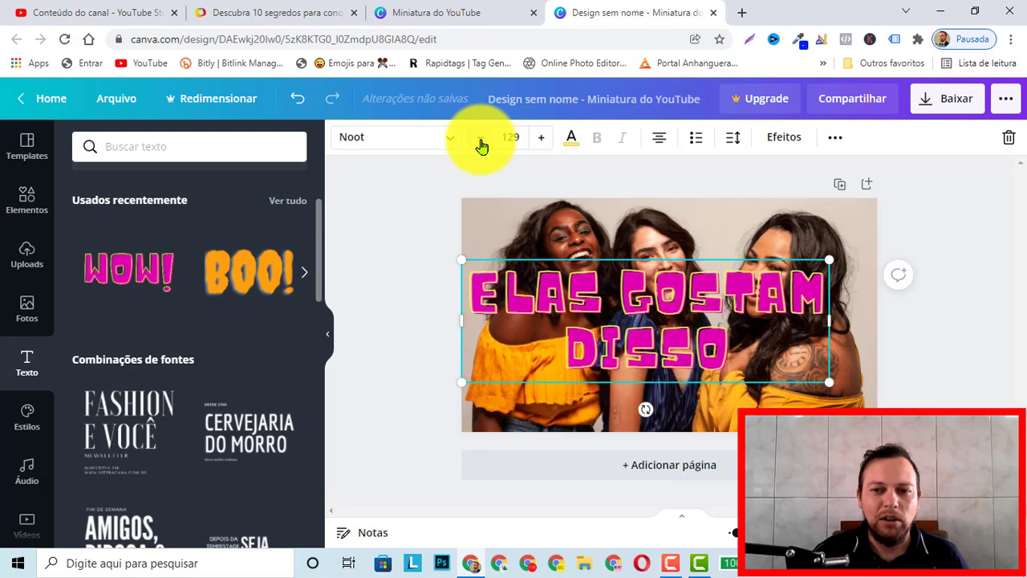
click(481, 142)
click(481, 142)
click(480, 142)
click(480, 142)
click(481, 142)
click(481, 142)
click(481, 142)
click(481, 142)
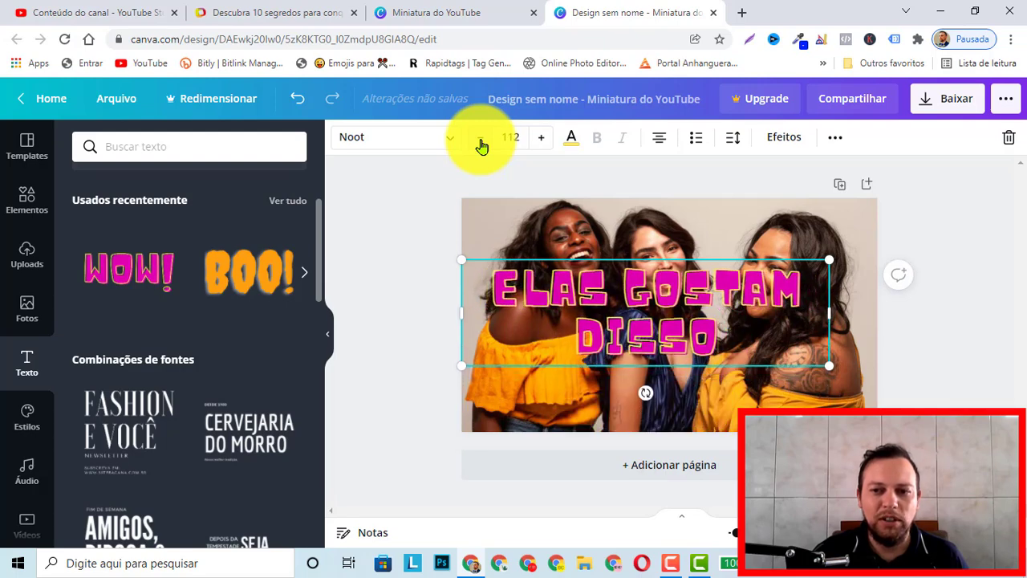
click(480, 142)
click(481, 142)
click(480, 142)
click(481, 142)
click(481, 142)
click(480, 142)
click(481, 142)
click(480, 142)
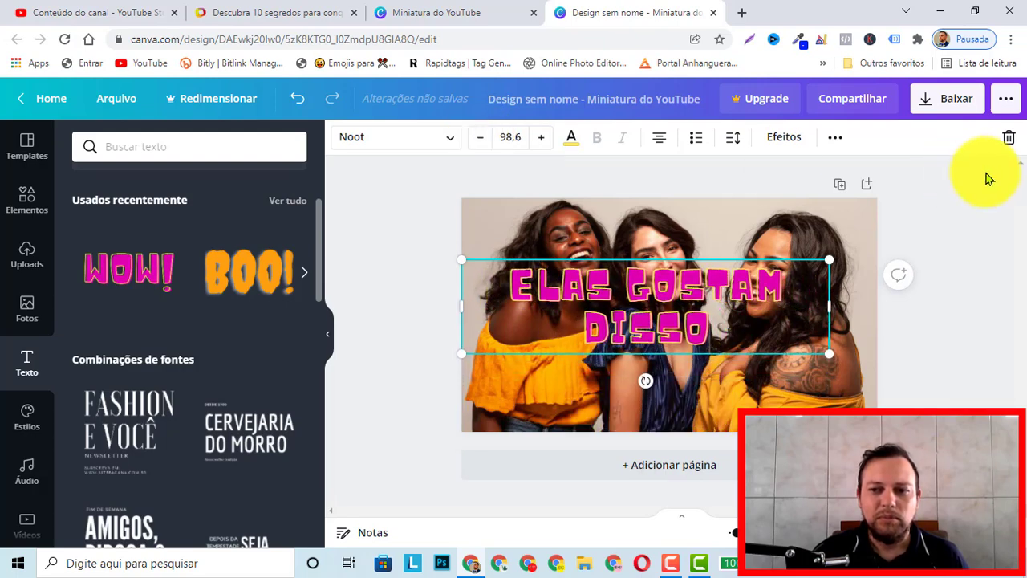
Widen the "ELAS GOSTAM DISSO" text box so the phrase fits on one line, and reduce its font size to 95,6.
drag(830, 311, 883, 313)
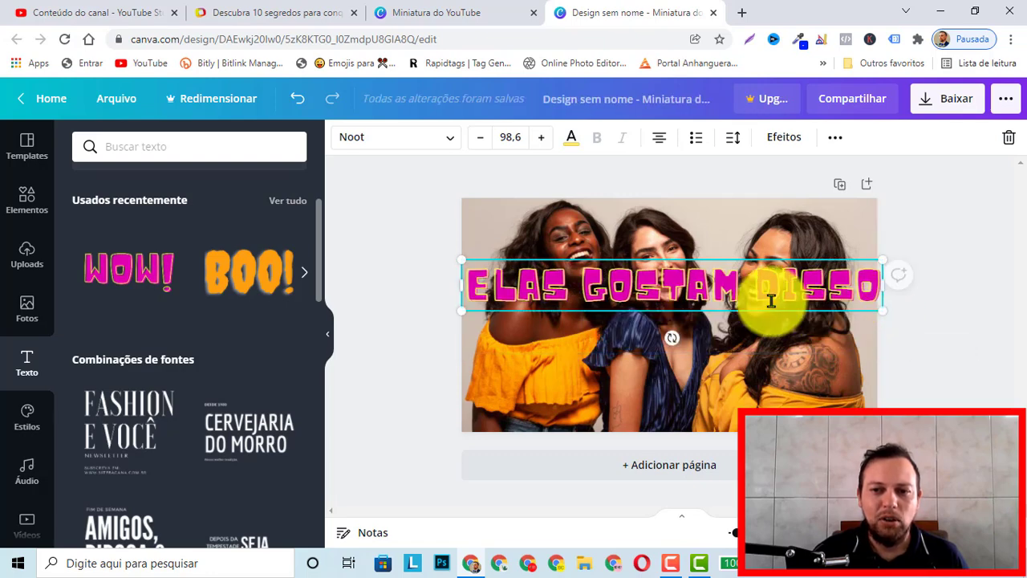
click(479, 138)
click(480, 138)
click(480, 143)
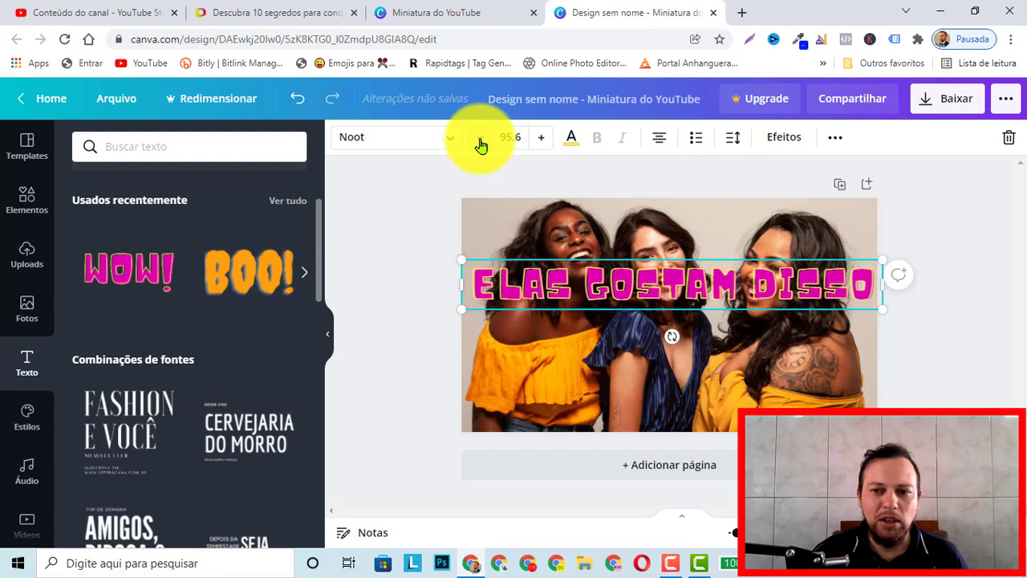
Move the "ELAS GOSTAM DISSO" text down to the thumbnail's lower edge, below the women's faces, and deselect it.
click(936, 225)
drag(757, 286, 755, 403)
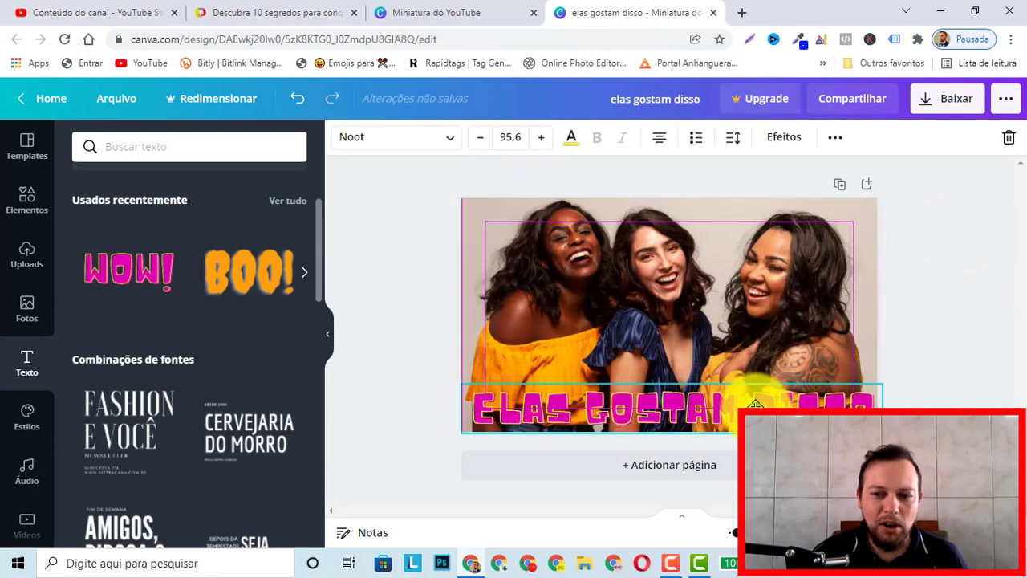
click(975, 270)
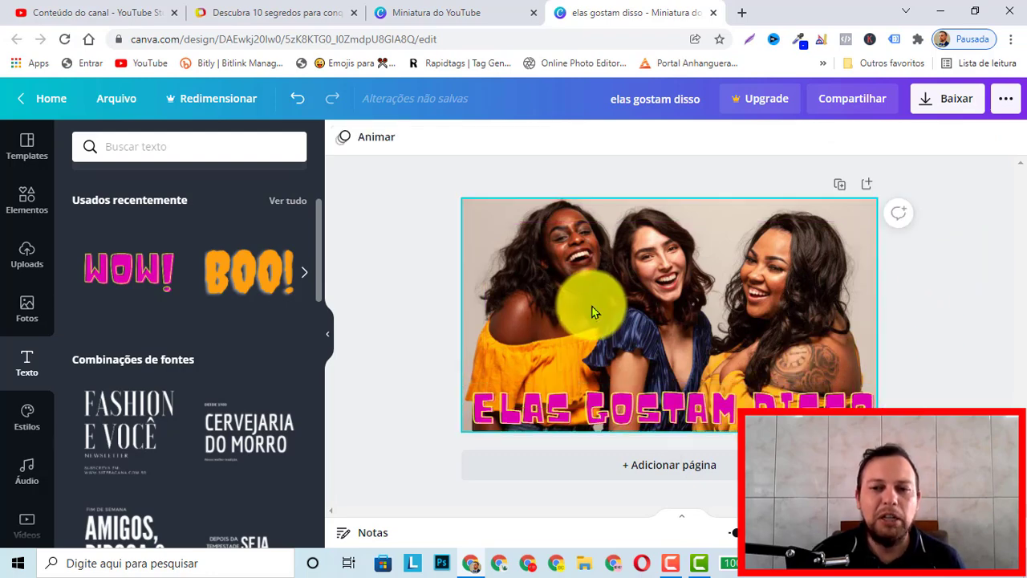
Search the elements for "formas" and add the plain square to the thumbnail.
click(28, 207)
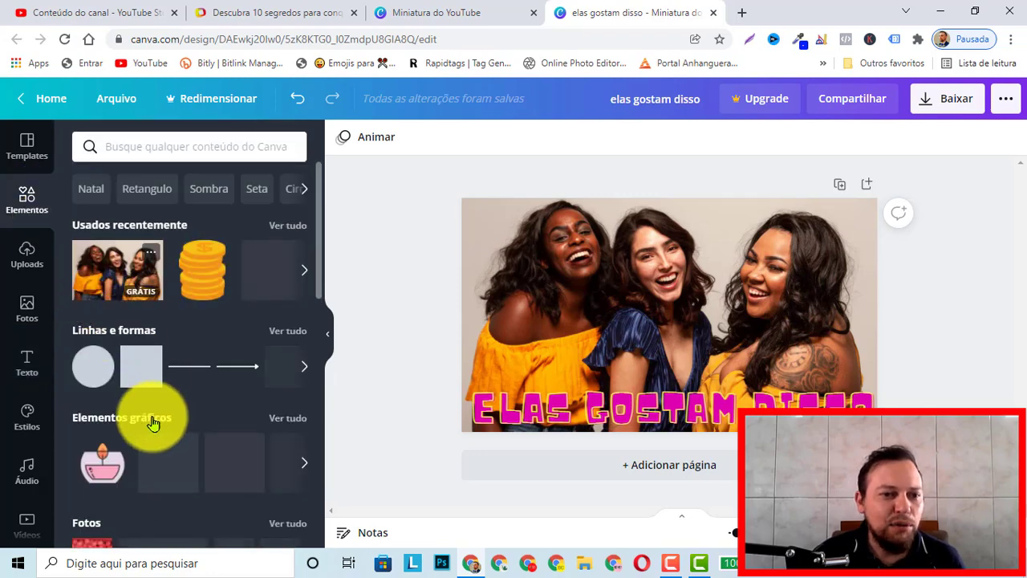
click(131, 140)
text(formas)
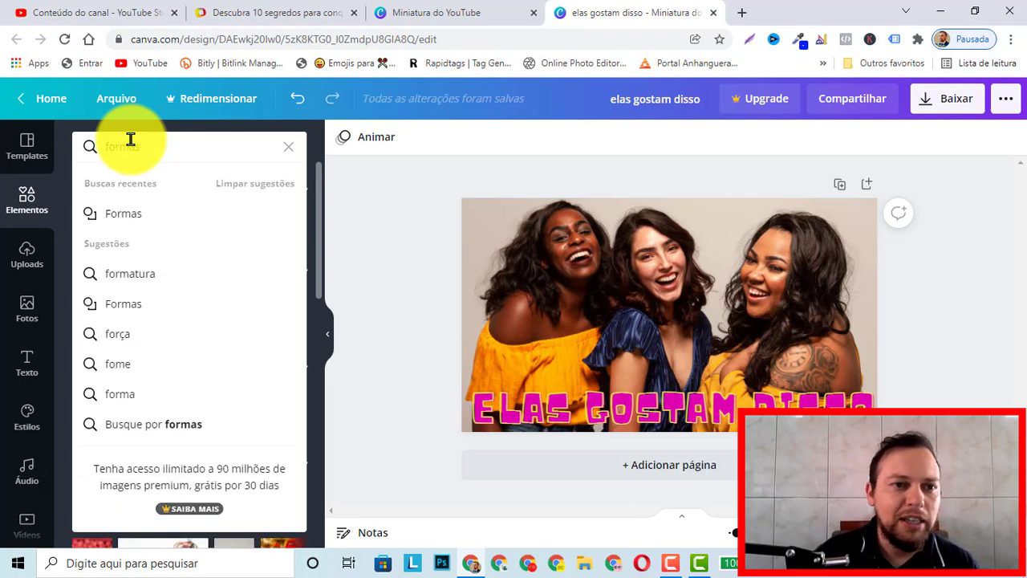
key(Return)
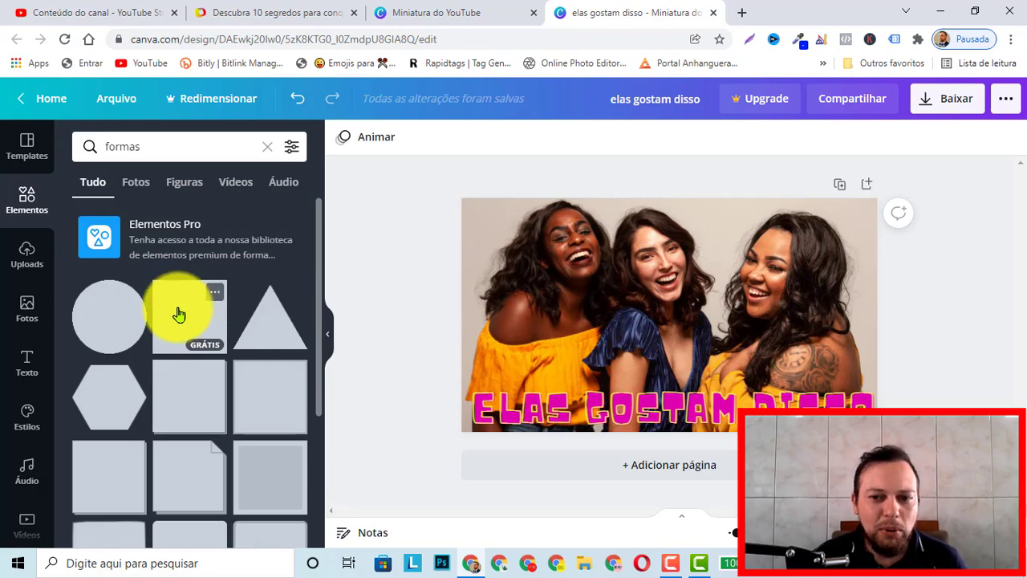
click(196, 313)
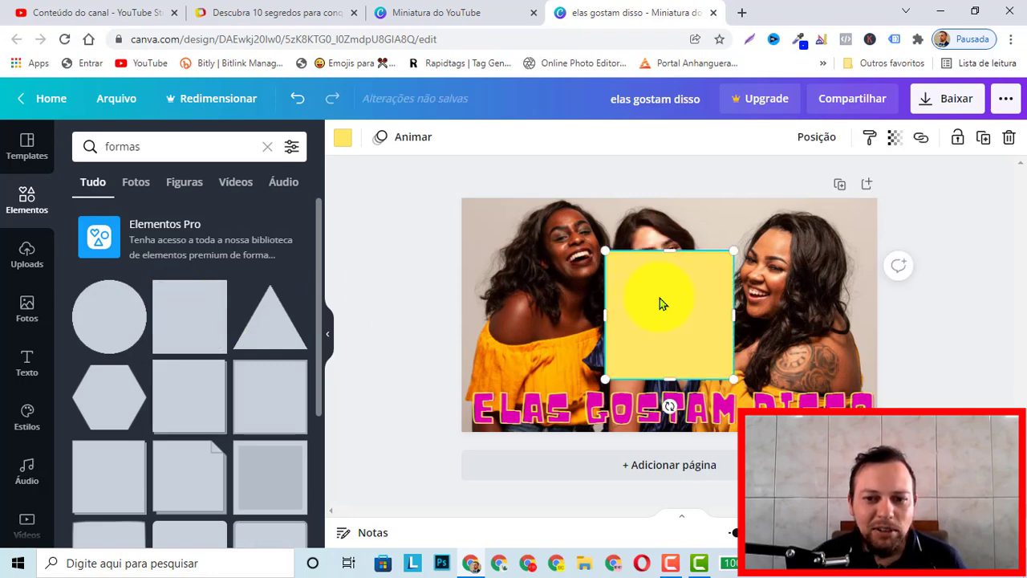
Place the square behind the "ELAS GOSTAM DISSO" text as a full-width band along the thumbnail's lower edge, colour it black and deselect it.
drag(662, 304, 526, 386)
drag(584, 413, 875, 414)
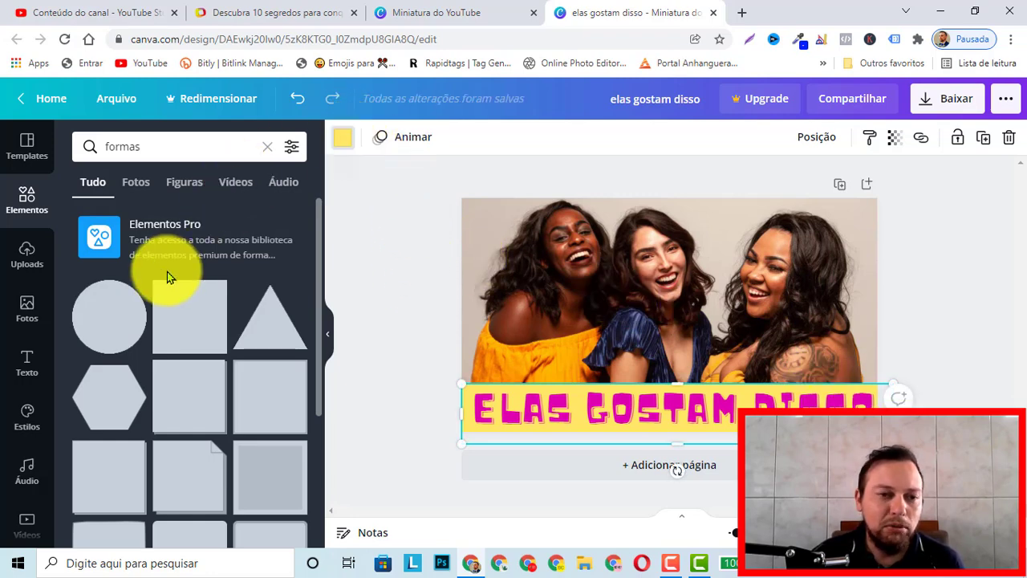
click(74, 302)
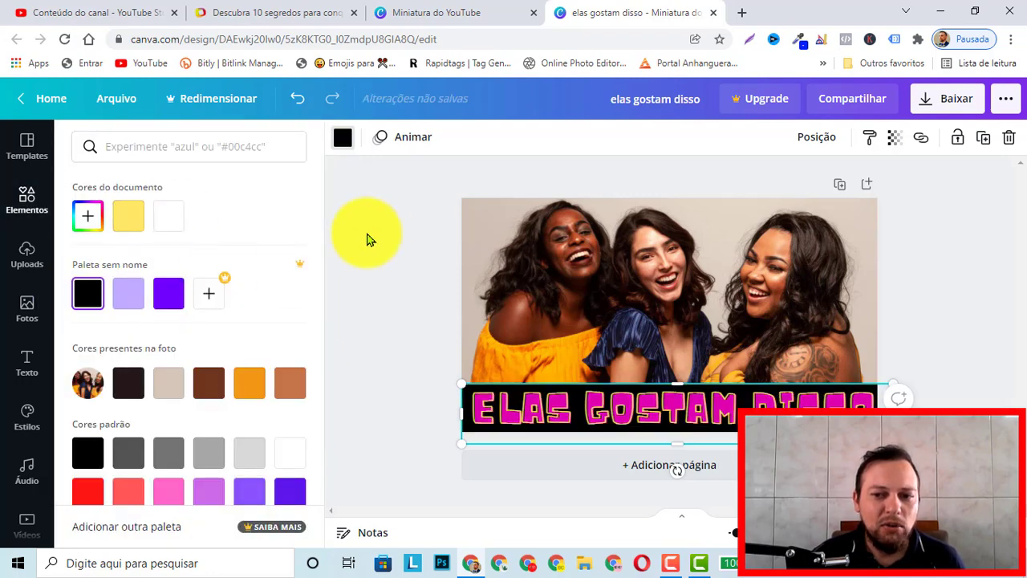
click(955, 256)
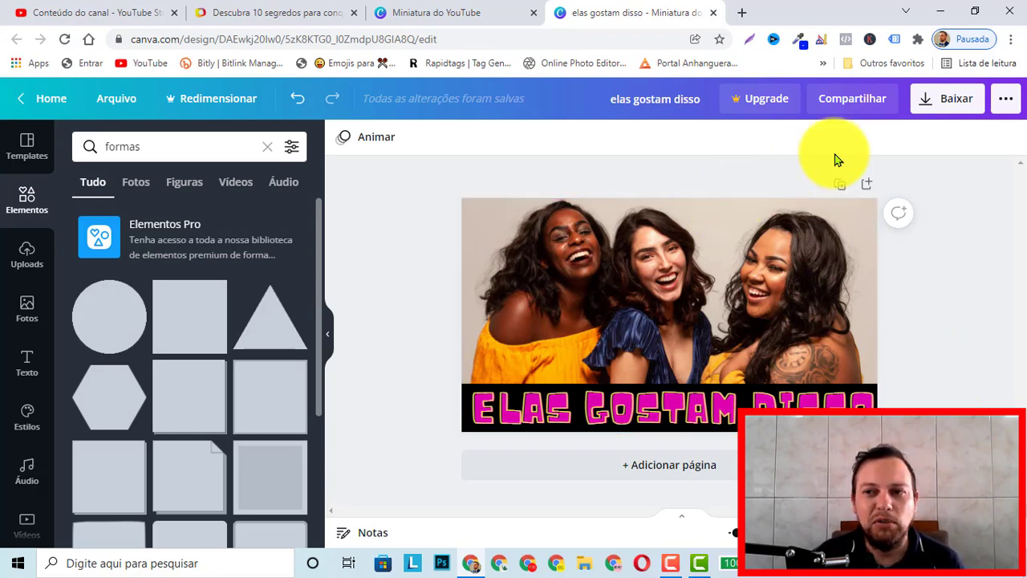
Open the download options for the "elas gostam disso" thumbnail design.
click(960, 113)
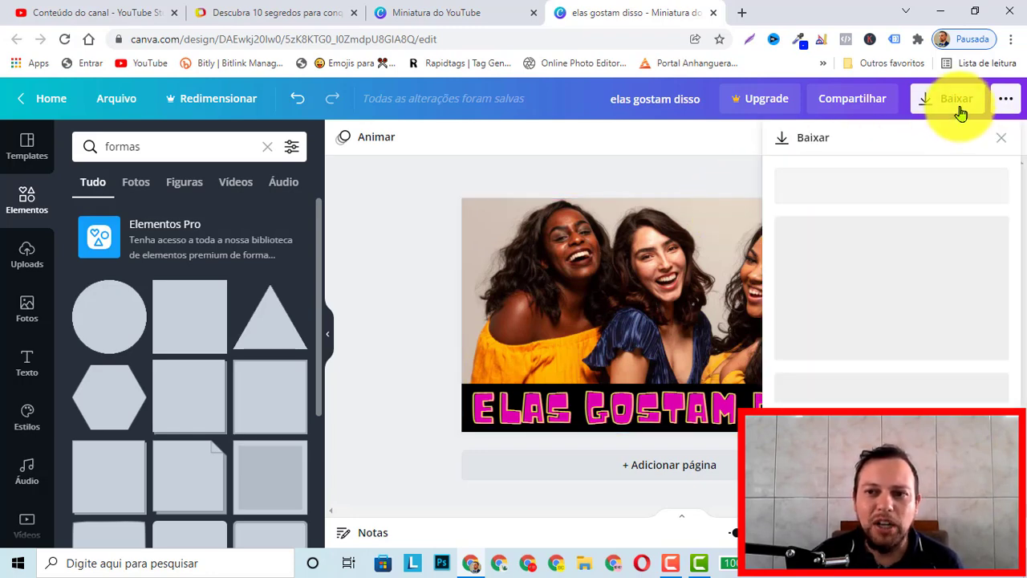